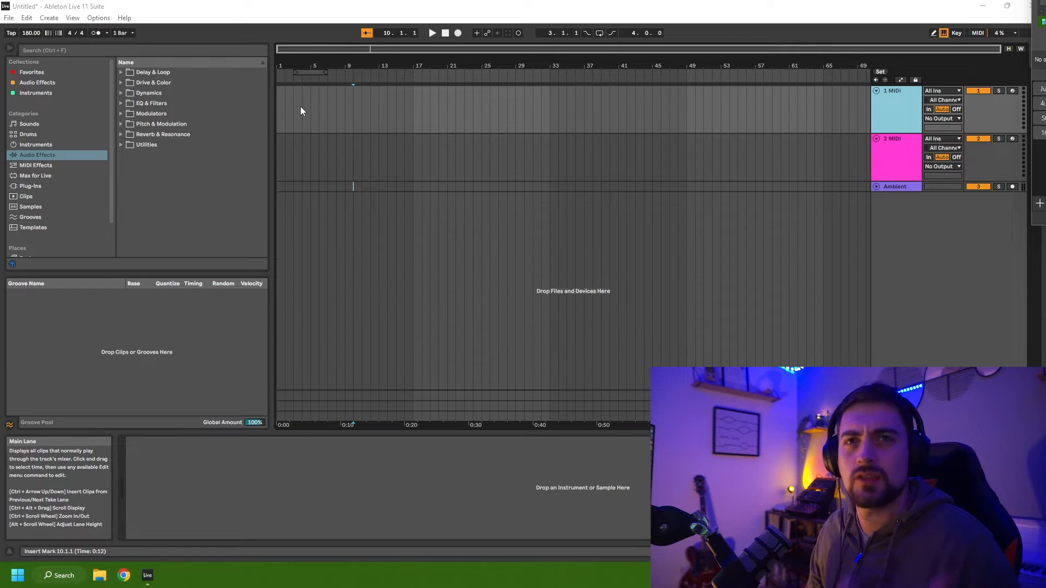
Load the Jun-6 V synth from the Instruments collection onto the first MIDI track and audition notes on its keyboard.
{"action": "left_click", "coordinate": [43, 184]}
{"action": "left_click", "coordinate": [36, 92]}
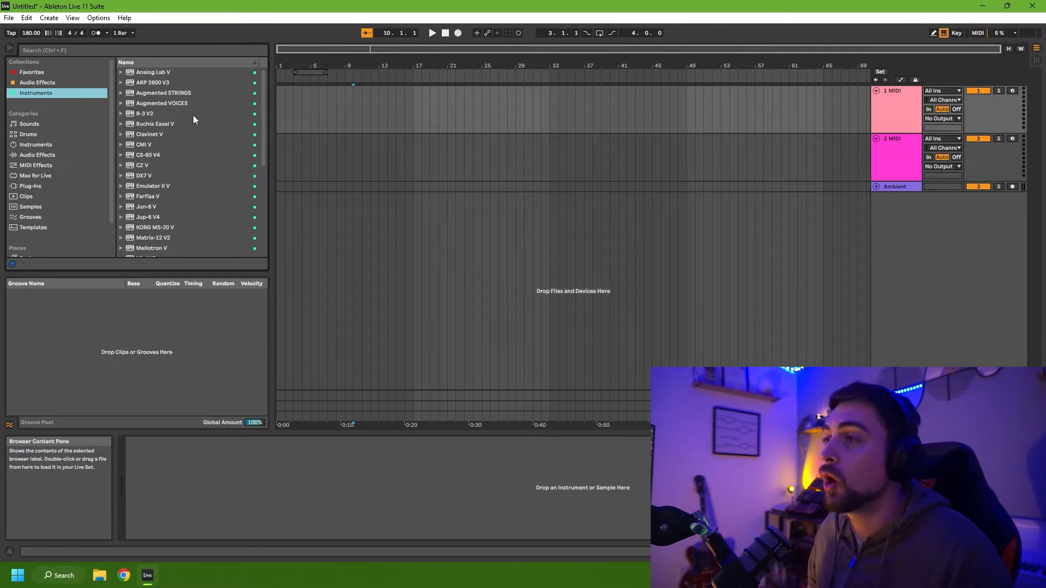
{"action": "left_click", "coordinate": [147, 227]}
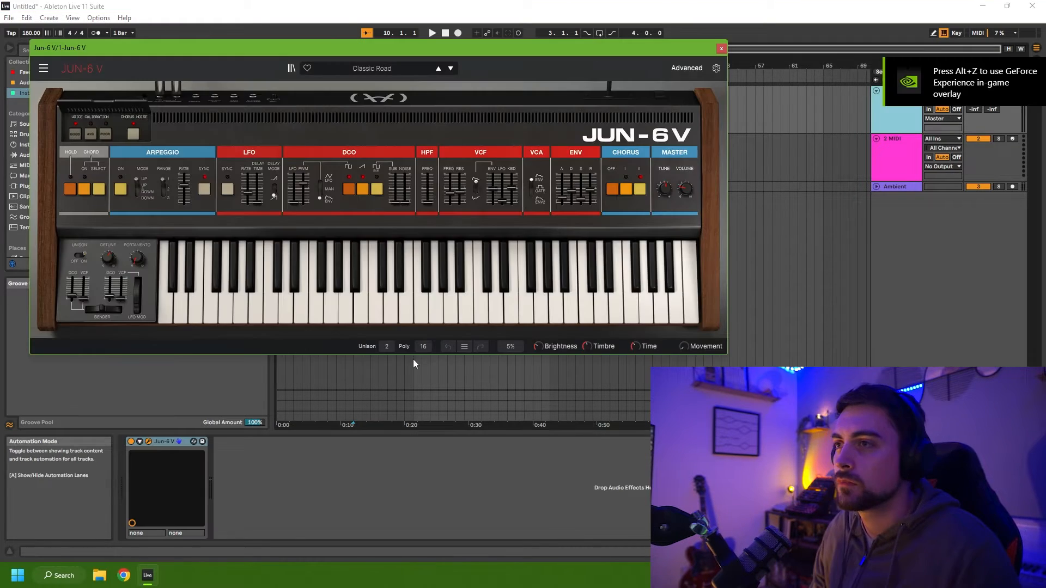
{"action": "left_click", "coordinate": [534, 308]}
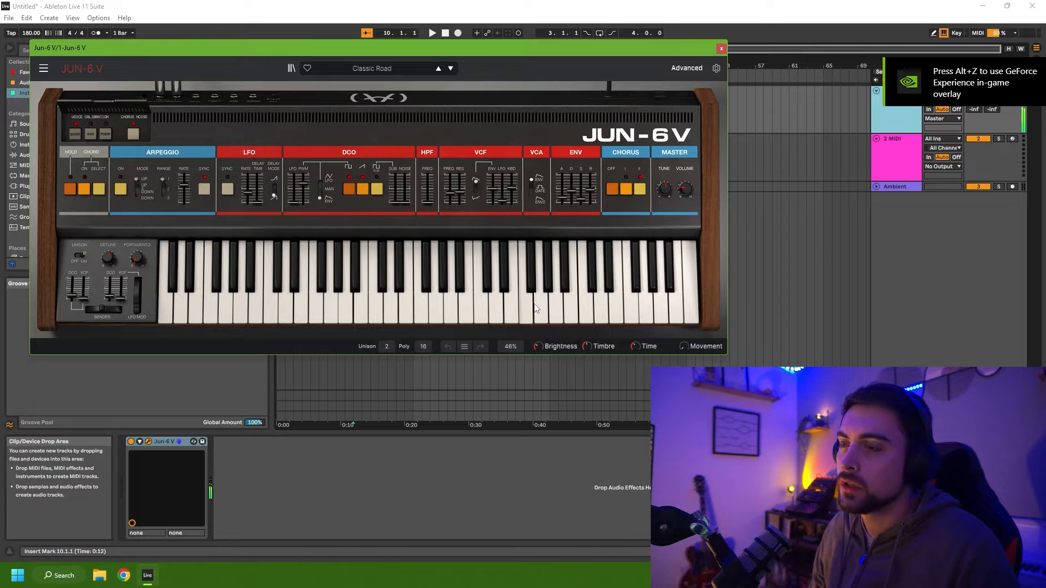
{"action": "mouse_move", "coordinate": [519, 304]}
{"action": "left_mouse_down"}
{"action": "mouse_move", "coordinate": [250, 305]}
{"action": "mouse_move", "coordinate": [395, 303]}
{"action": "mouse_move", "coordinate": [355, 305]}
{"action": "left_mouse_up"}
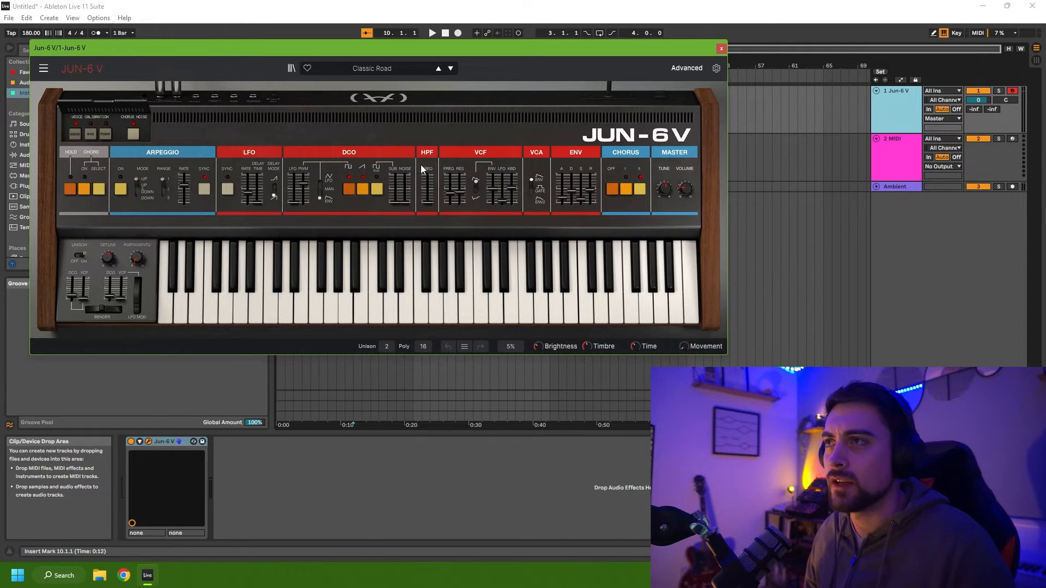
Load the 51 Funny Cat preset from the Lead category in Jun-6 V and leave the preset browser.
{"action": "left_click", "coordinate": [292, 68]}
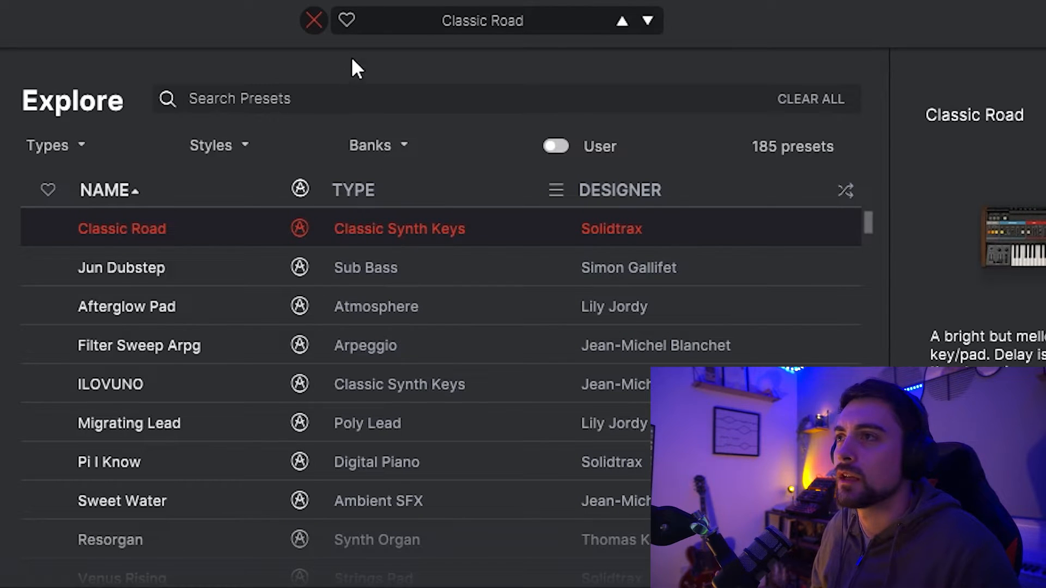
{"action": "left_click", "coordinate": [458, 24]}
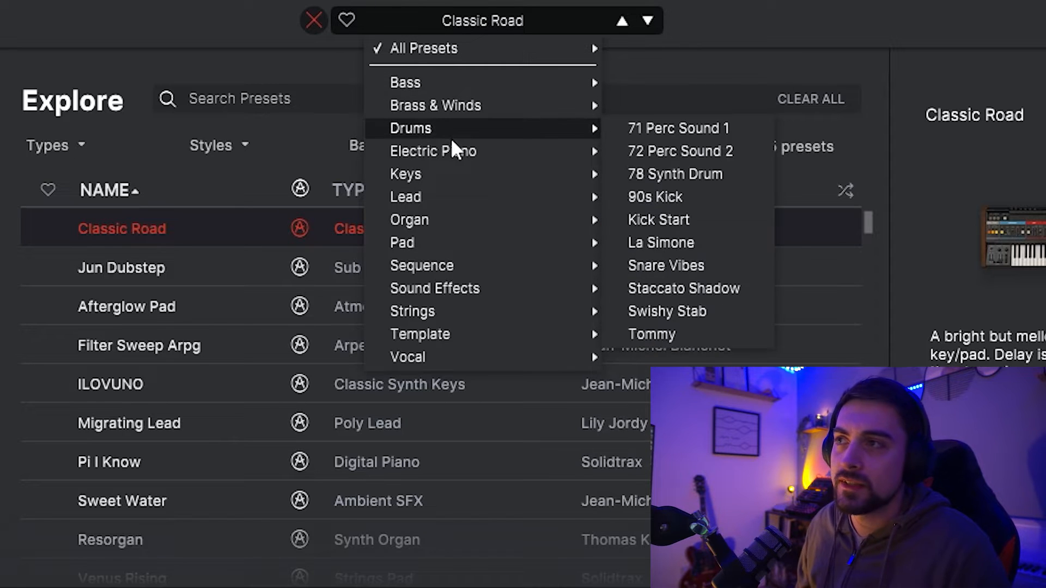
{"action": "mouse_move", "coordinate": [545, 197]}
{"action": "left_click", "coordinate": [675, 196]}
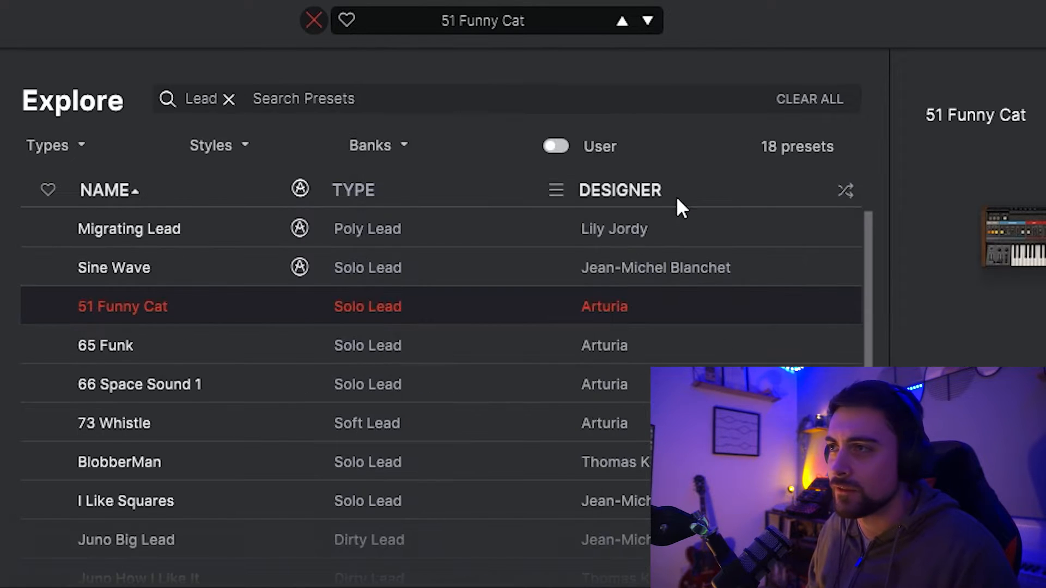
{"action": "left_click", "coordinate": [316, 20]}
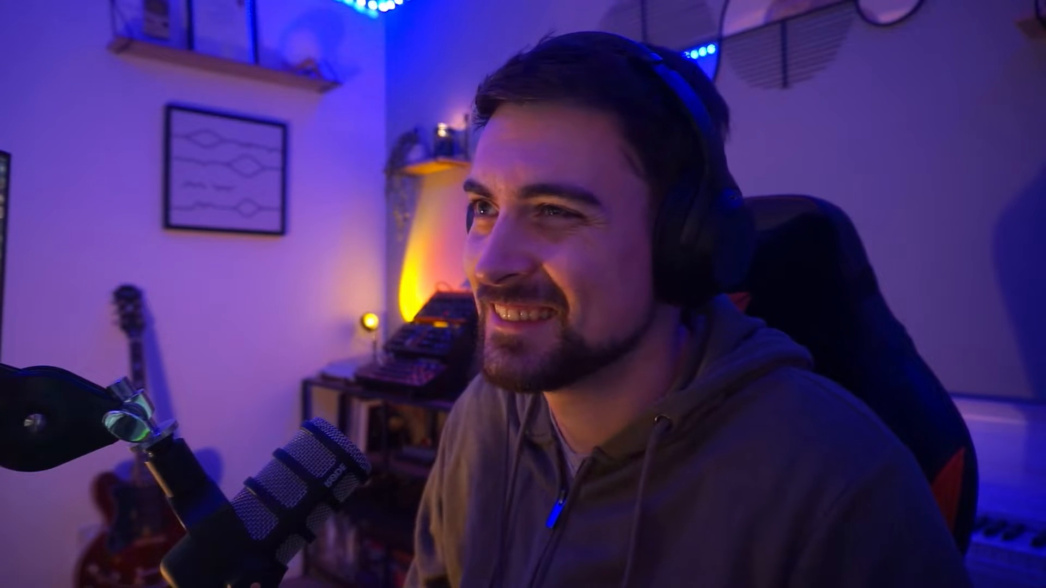
Step through the lead presets as far as Juno Big Lead, auditioning the sounds on the keyboard.
{"action": "left_click", "coordinate": [647, 20]}
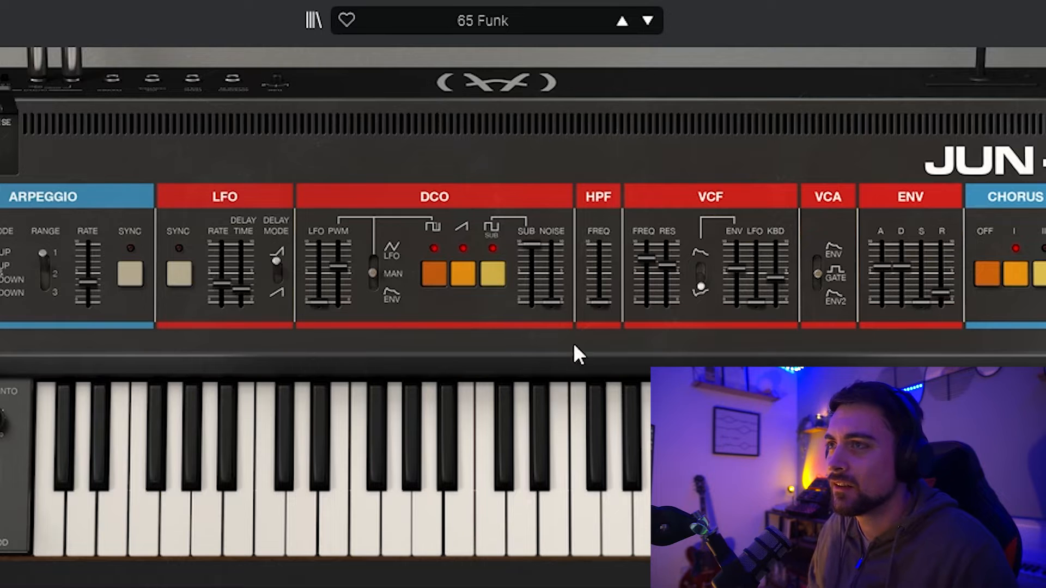
{"action": "left_click", "coordinate": [648, 21]}
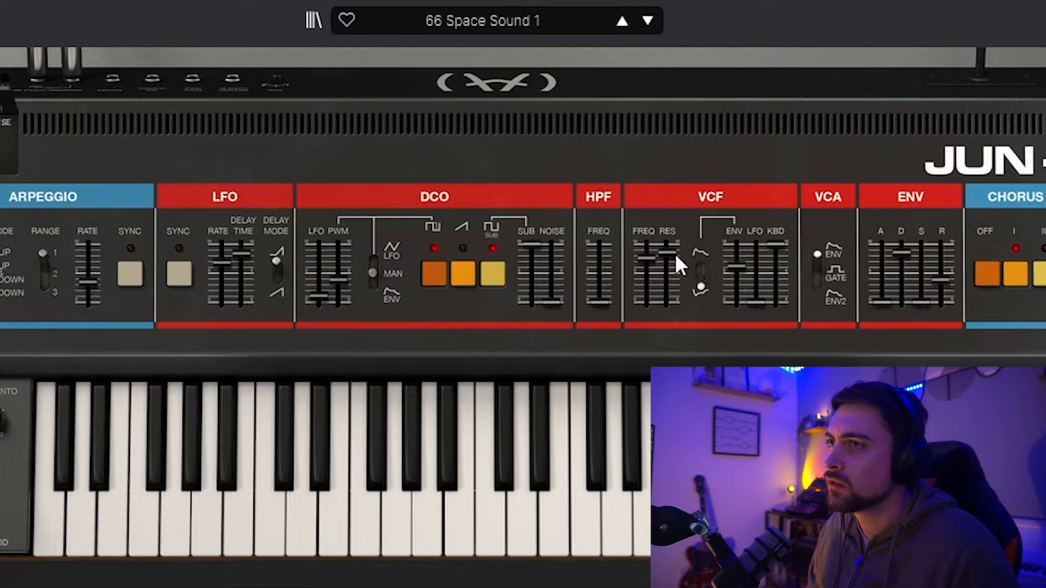
{"action": "left_click", "coordinate": [647, 21]}
{"action": "left_click", "coordinate": [647, 21]}
{"action": "left_click", "coordinate": [472, 447]}
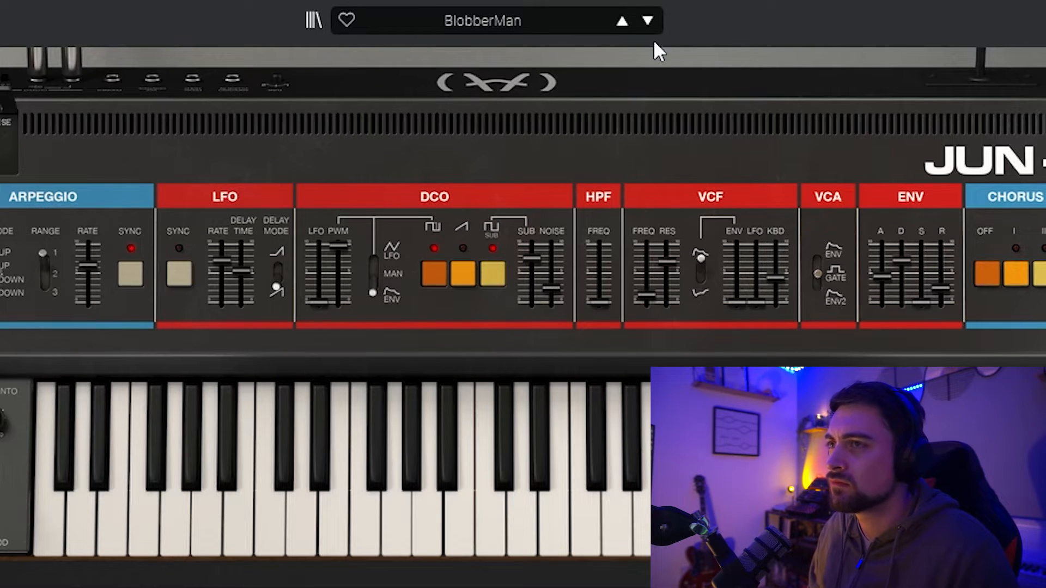
{"action": "left_click", "coordinate": [647, 20]}
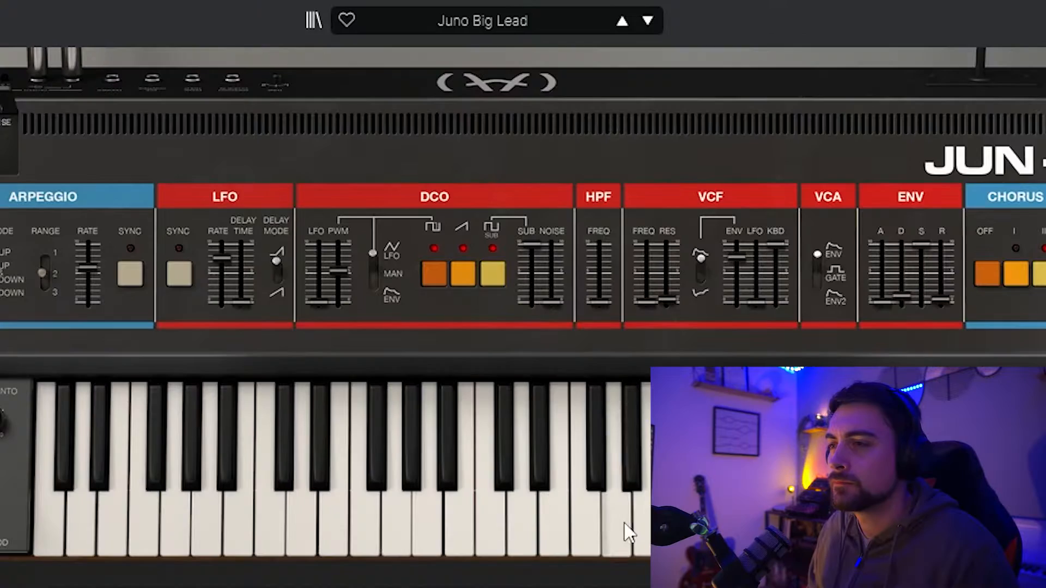
{"action": "left_click", "coordinate": [626, 531]}
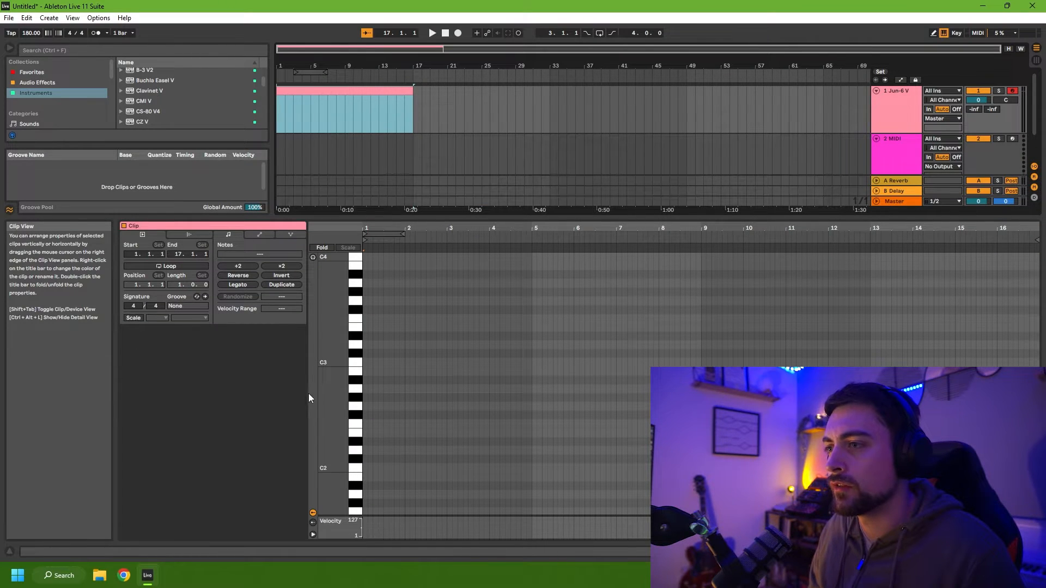
Widen the note editor and draw one sustained C3 note from bar 1 to bar 8 in the Jun-6 V clip.
{"action": "left_click_drag", "start_coordinate": [306, 395], "coordinate": [187, 395]}
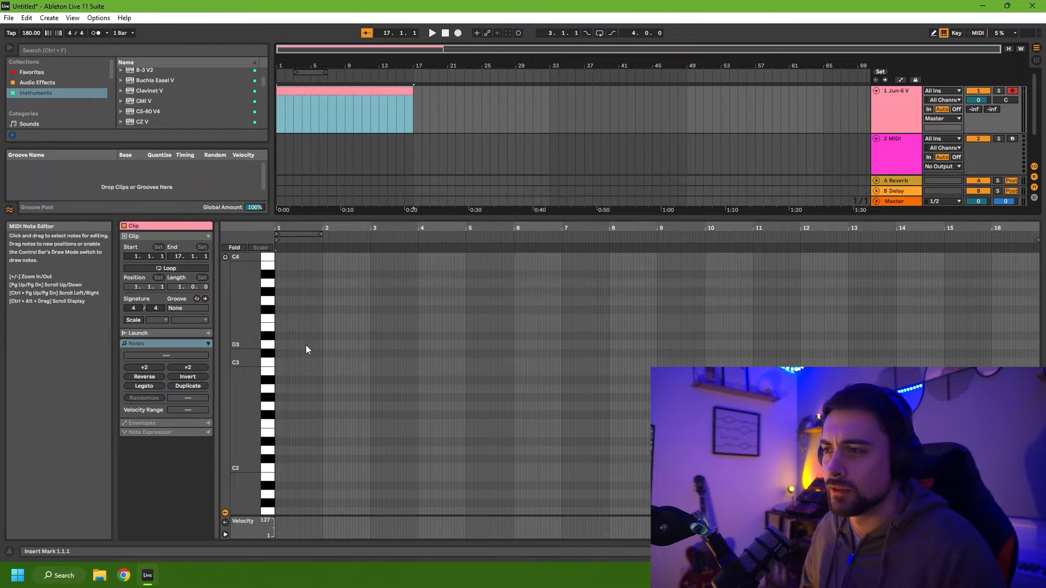
{"action": "left_click", "coordinate": [275, 361]}
{"action": "left_click_drag", "start_coordinate": [277, 362], "coordinate": [613, 360]}
Search the audio effects for "filter" and add Auto Filter to the Jun-6 V track.
{"action": "right_click", "coordinate": [906, 115]}
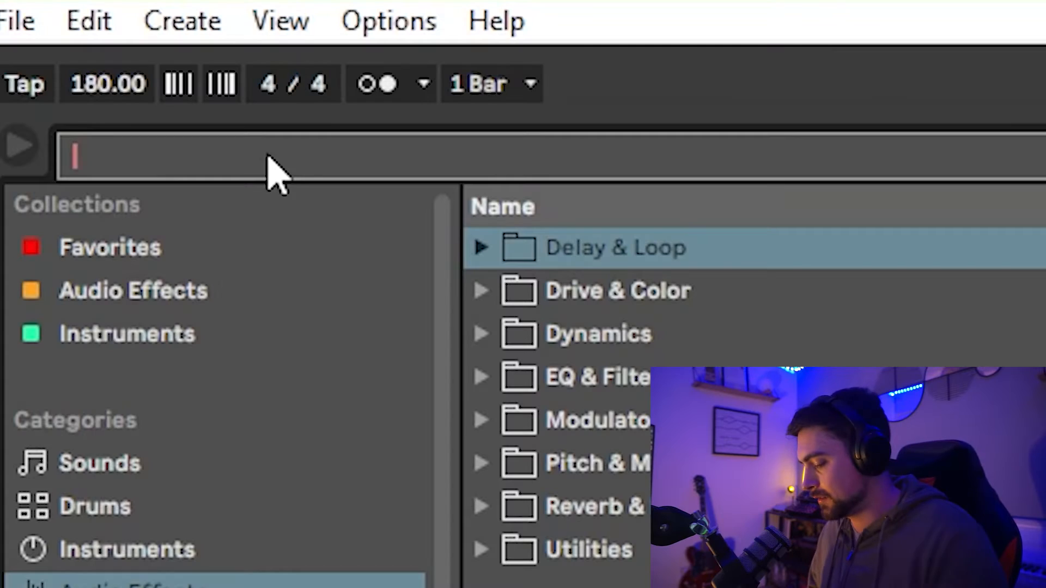
{"action": "type", "text": "filet"}
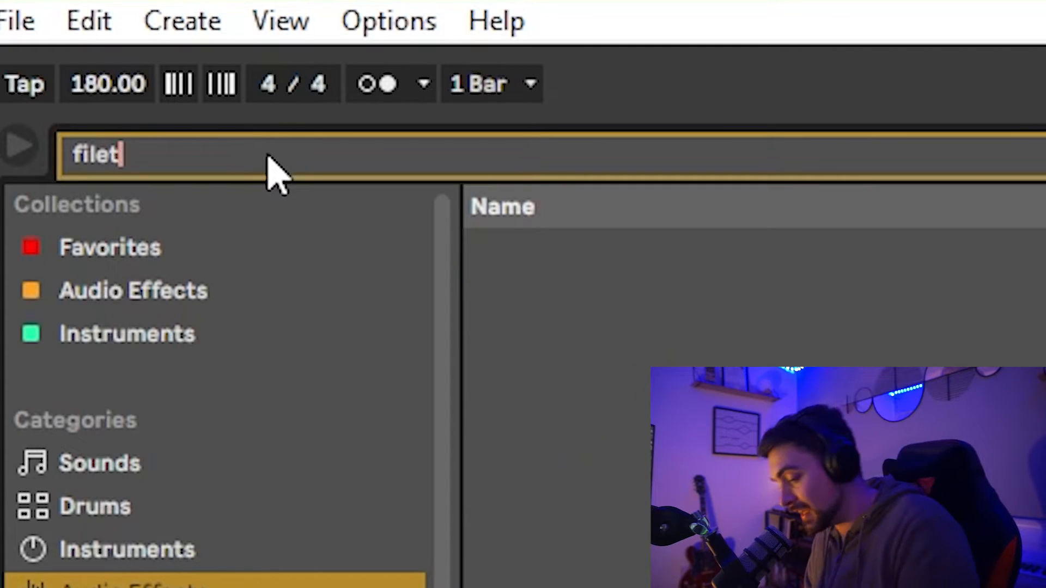
{"action": "key", "text": "BackSpace"}
{"action": "key", "text": "BackSpace"}
{"action": "type", "text": "ter"}
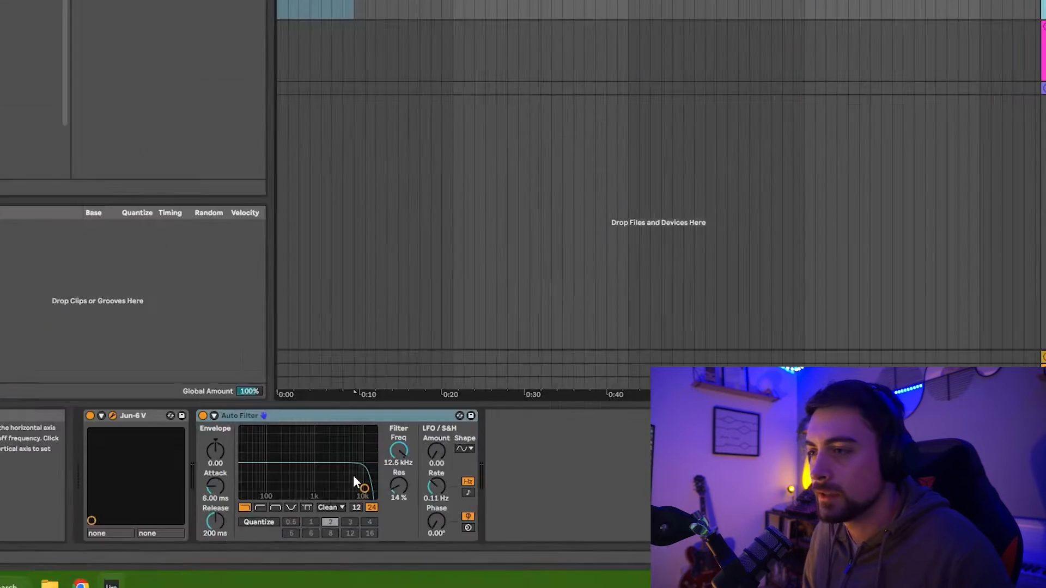
Show the Auto Filter frequency automation, shape it into a rising ramp over the clip's first half bar, and play it back.
{"action": "right_click", "coordinate": [724, 264]}
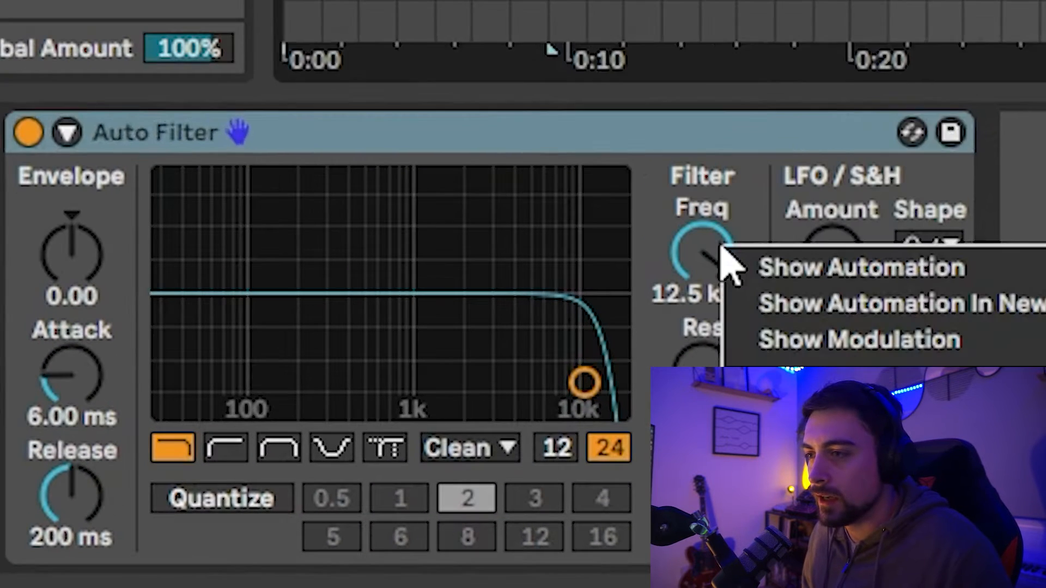
{"action": "left_click", "coordinate": [770, 268]}
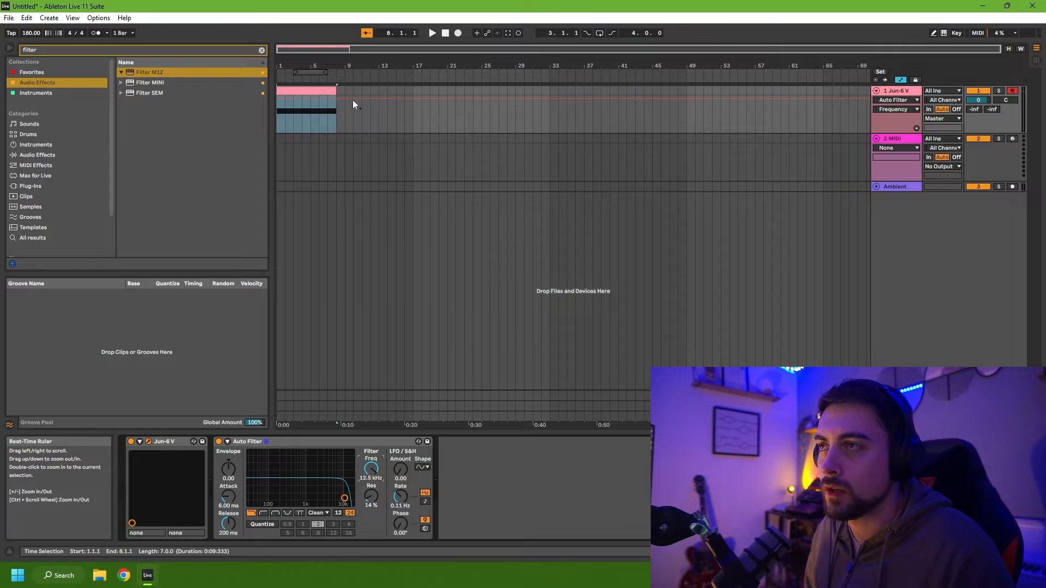
{"action": "scroll", "coordinate": [305, 114], "scroll_direction": "up", "scroll_amount": 5}
{"action": "scroll", "coordinate": [305, 114], "scroll_direction": "down", "scroll_amount": 5}
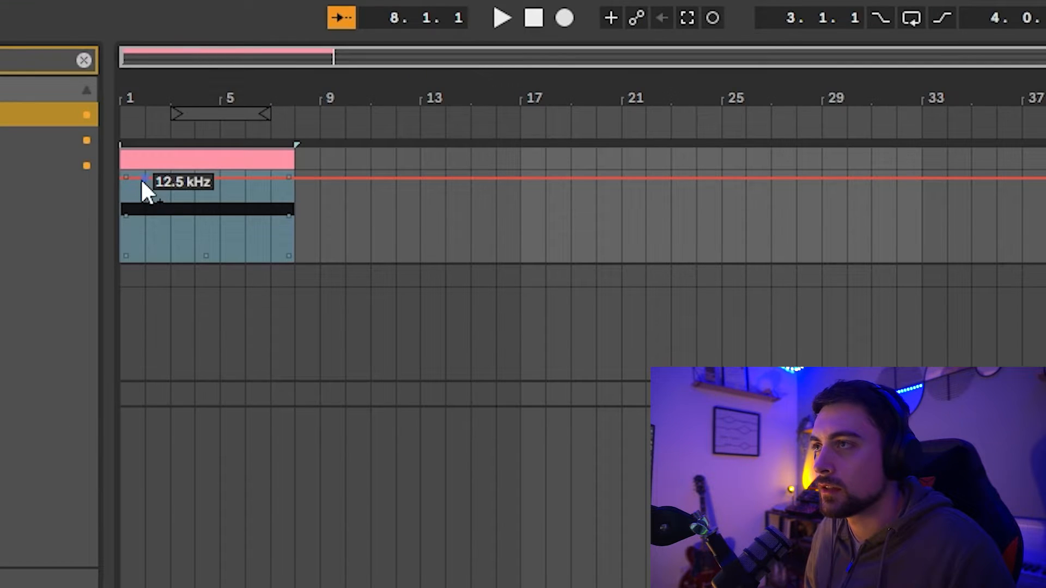
{"action": "left_click_drag", "start_coordinate": [286, 99], "coordinate": [287, 122]}
{"action": "mouse_move", "coordinate": [145, 248]}
{"action": "left_mouse_down"}
{"action": "mouse_move", "coordinate": [143, 177]}
{"action": "mouse_move", "coordinate": [145, 233]}
{"action": "left_mouse_up"}
{"action": "key", "text": "space"}
{"action": "key", "text": "space"}
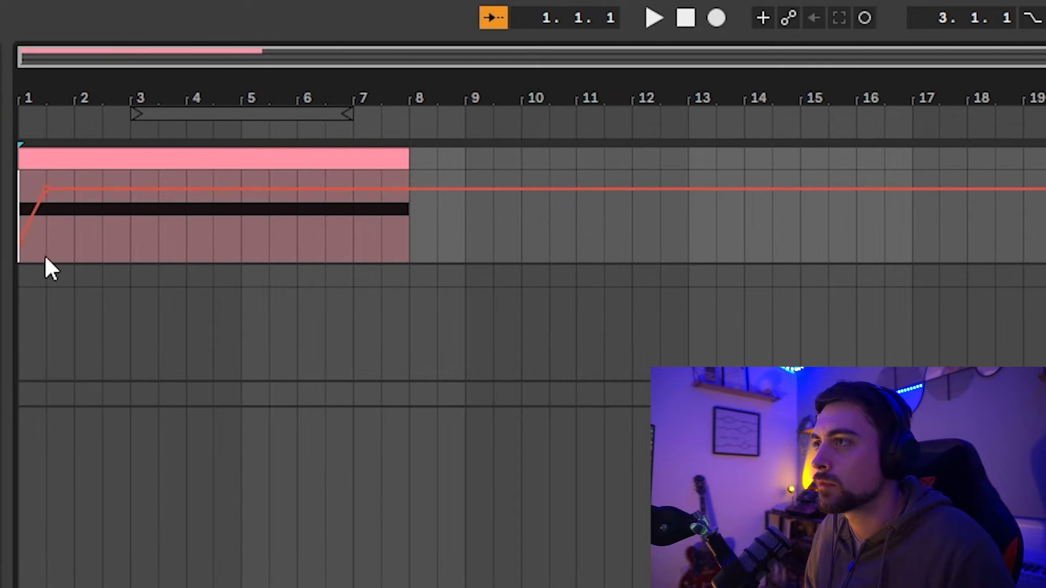
Duplicate the first half-bar frequency ramp repeatedly until the automation fills the clip up to bar 8.
{"action": "left_click", "coordinate": [44, 254]}
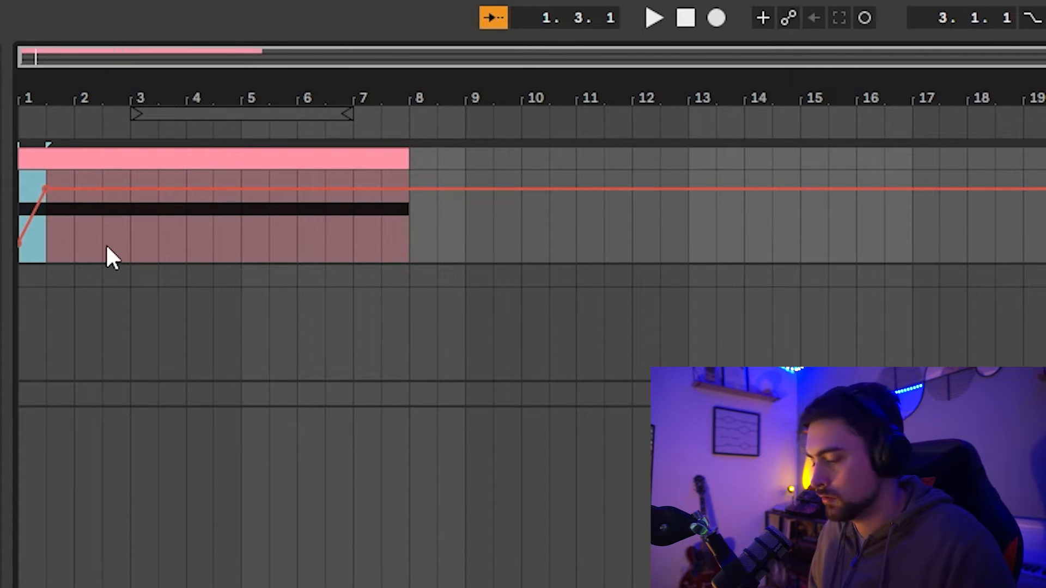
{"action": "key", "text": "ctrl+d"}
{"action": "key", "text": "ctrl+d"}
{"action": "key", "text": "ctrl+d"}
{"action": "key", "text": "ctrl+d"}
{"action": "key", "text": "ctrl+d"}
{"action": "key", "text": "ctrl+d"}
{"action": "key", "text": "ctrl+d"}
{"action": "key", "text": "ctrl+d"}
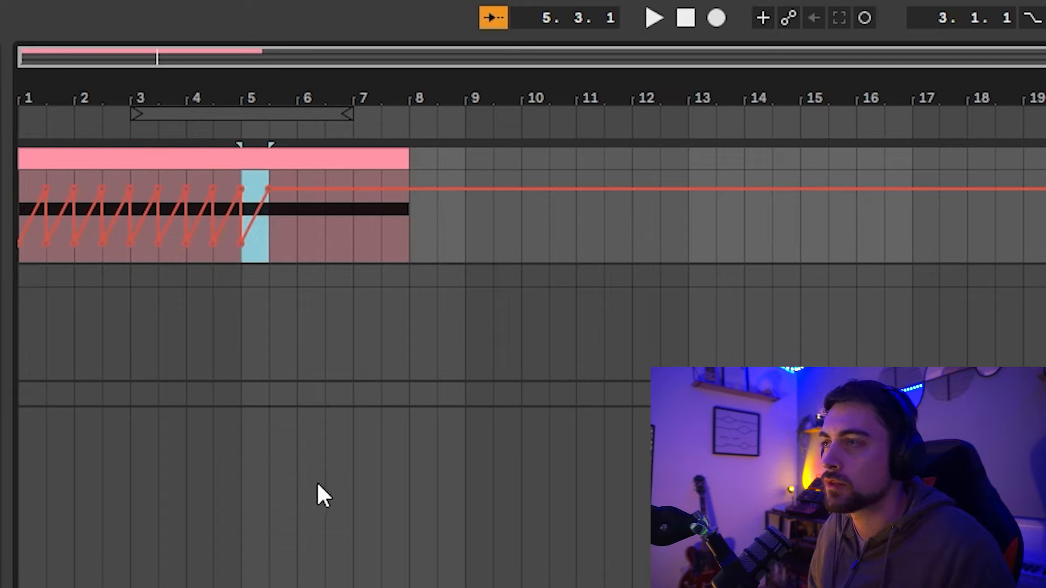
{"action": "key", "text": "ctrl+d"}
{"action": "key", "text": "ctrl+d"}
{"action": "key", "text": "ctrl+d"}
{"action": "key", "text": "ctrl+d"}
{"action": "key", "text": "ctrl+d"}
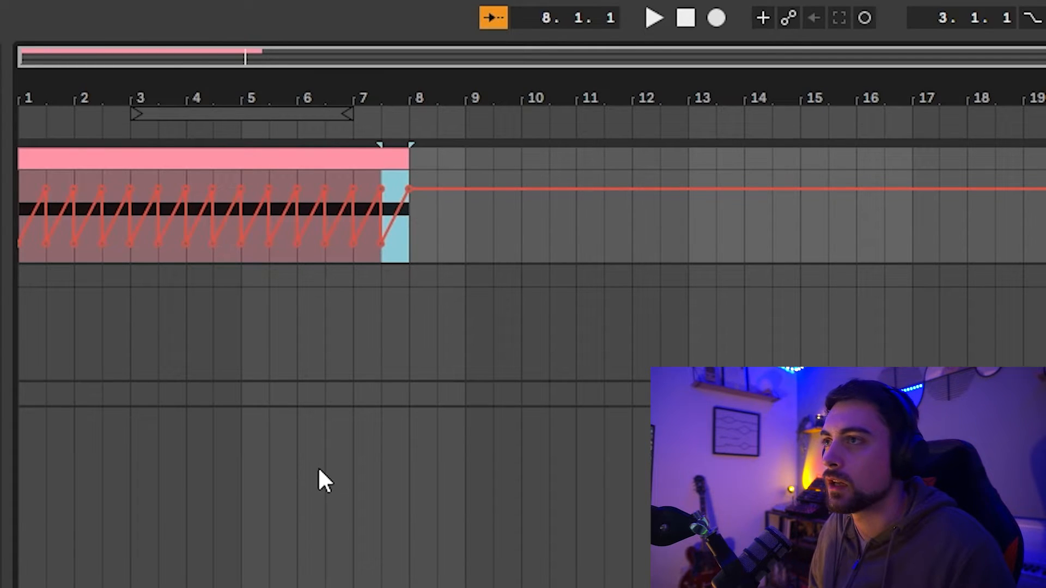
Play the clip from bar 1 and from bar 4 to listen to the repeating filter sweep.
{"action": "key", "text": "space"}
{"action": "key", "text": "space"}
{"action": "left_click", "coordinate": [685, 17]}
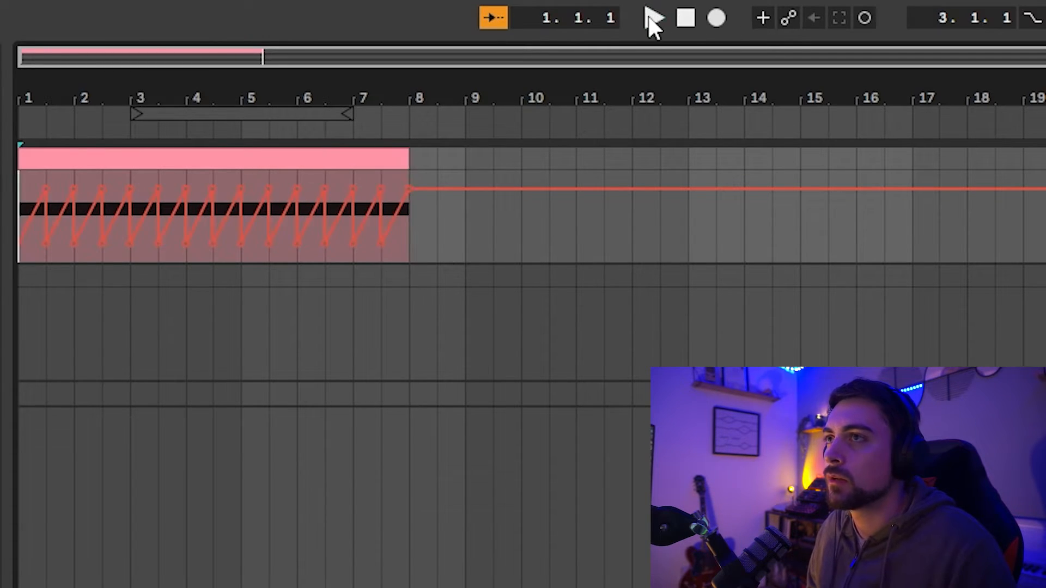
{"action": "left_click", "coordinate": [651, 18]}
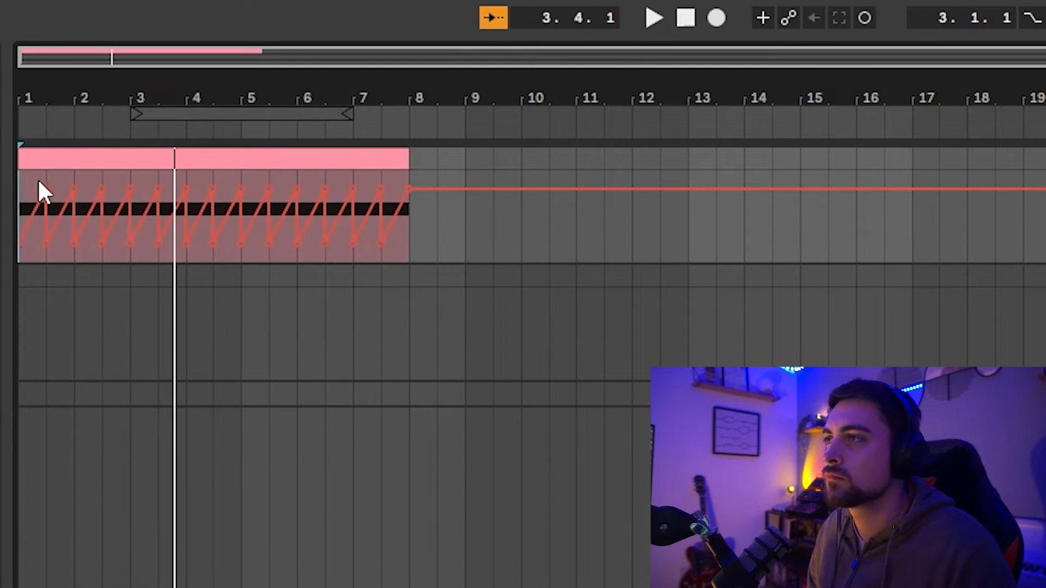
{"action": "key", "text": "space"}
{"action": "left_click_drag", "start_coordinate": [47, 196], "coordinate": [214, 196]}
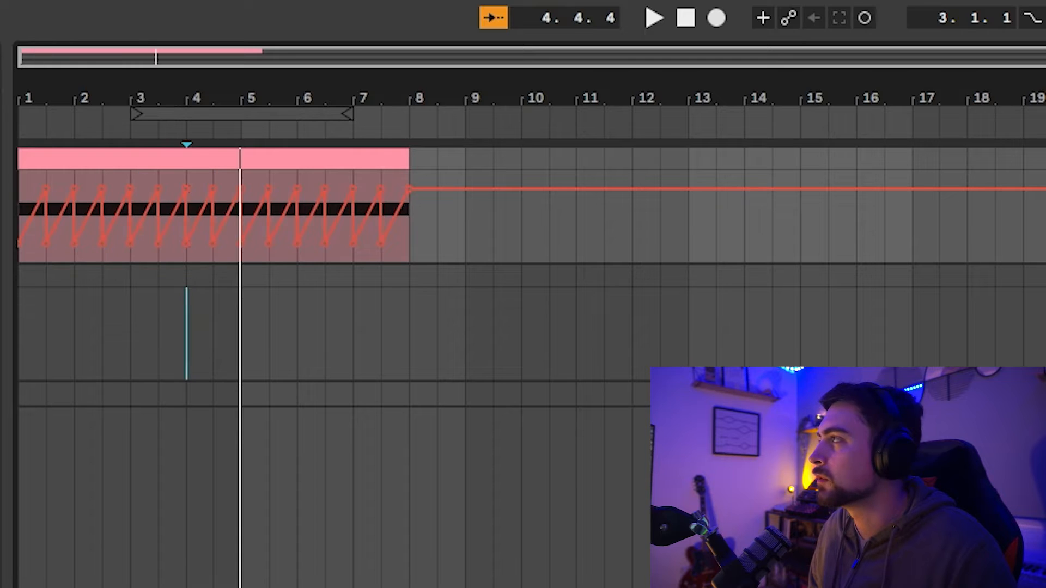
{"action": "key", "text": "space"}
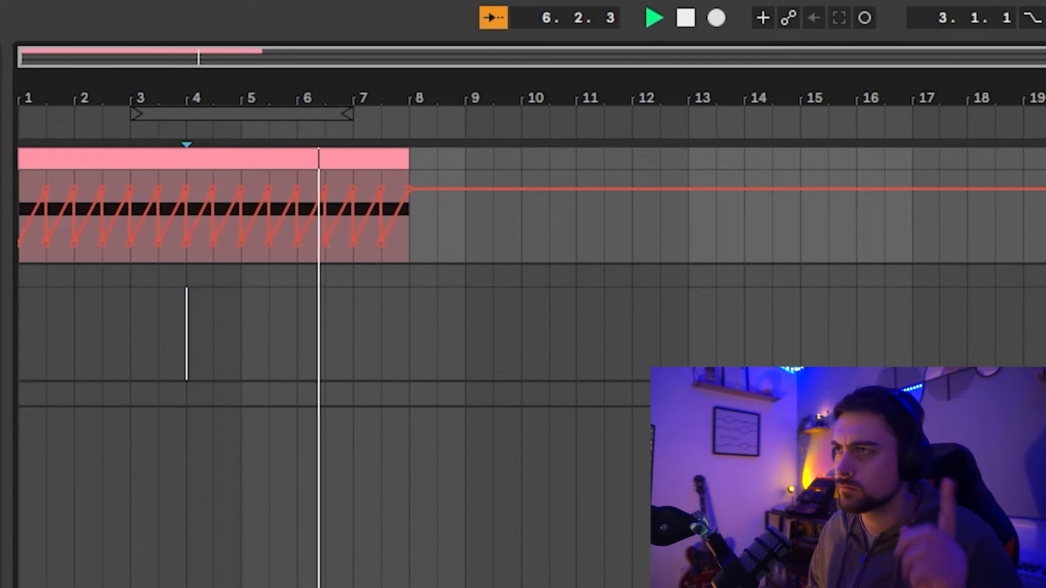
{"action": "key", "text": "space"}
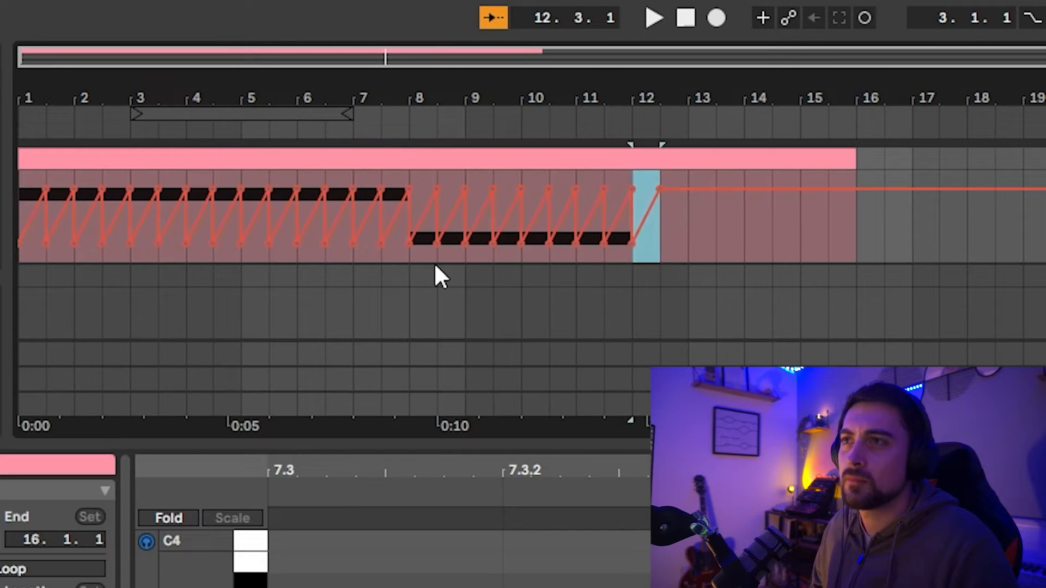
Continue duplicating the half-bar filter ramp from 12.3 until it reaches the end of the extended clip at bar 16.
{"action": "key", "text": "Right"}
{"action": "key", "text": "Right"}
{"action": "key", "text": "ctrl+d"}
{"action": "key", "text": "ctrl+d"}
{"action": "key", "text": "ctrl+d"}
{"action": "key", "text": "ctrl+d"}
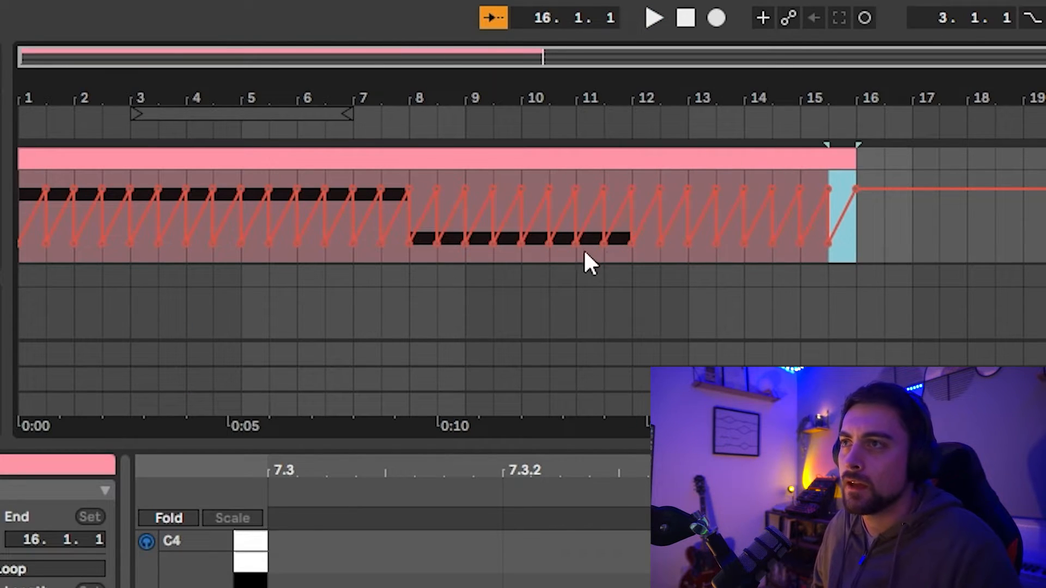
Hide the clip detail view and delete the Ambient track.
{"action": "left_click_drag", "start_coordinate": [1025, 470], "coordinate": [1024, 381]}
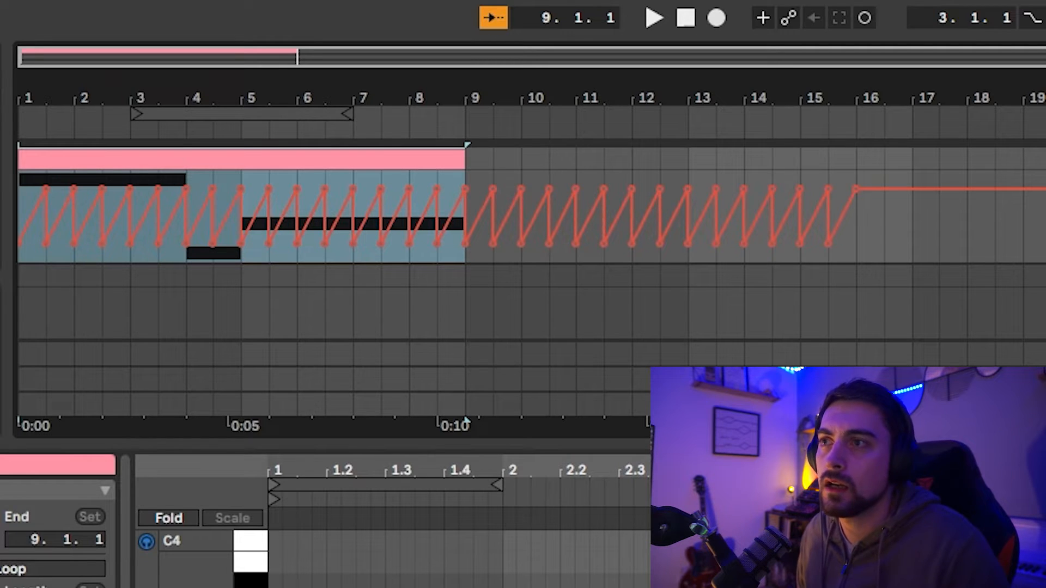
{"action": "key", "text": "ctrl+alt+l"}
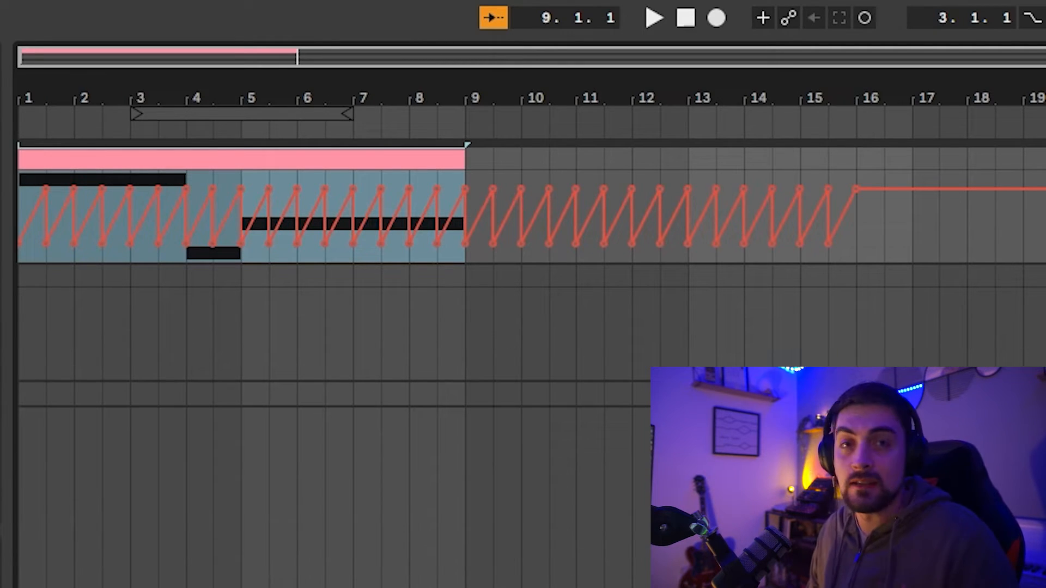
{"action": "left_click", "coordinate": [1035, 394]}
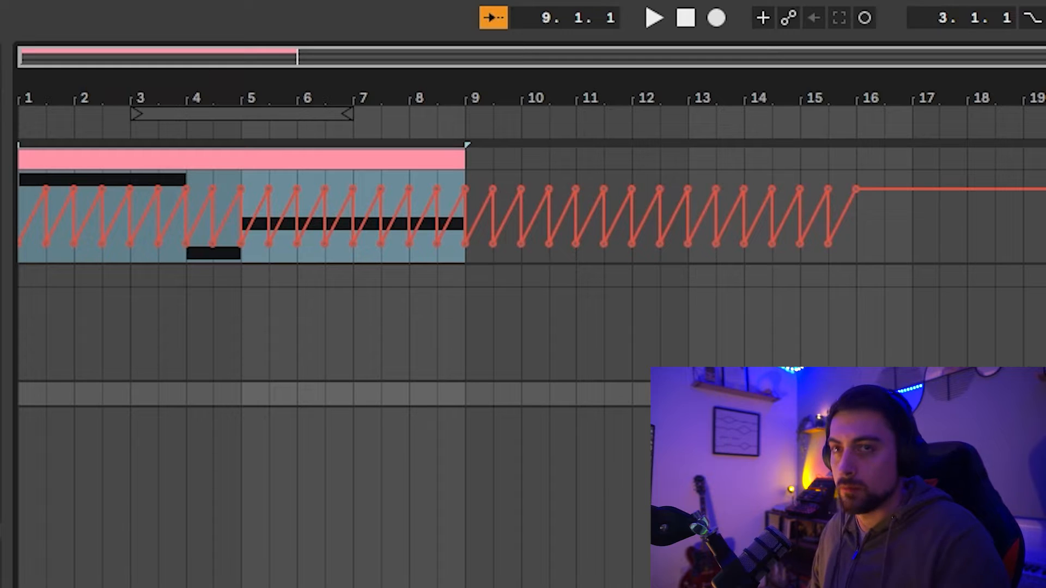
{"action": "key", "text": "Delete"}
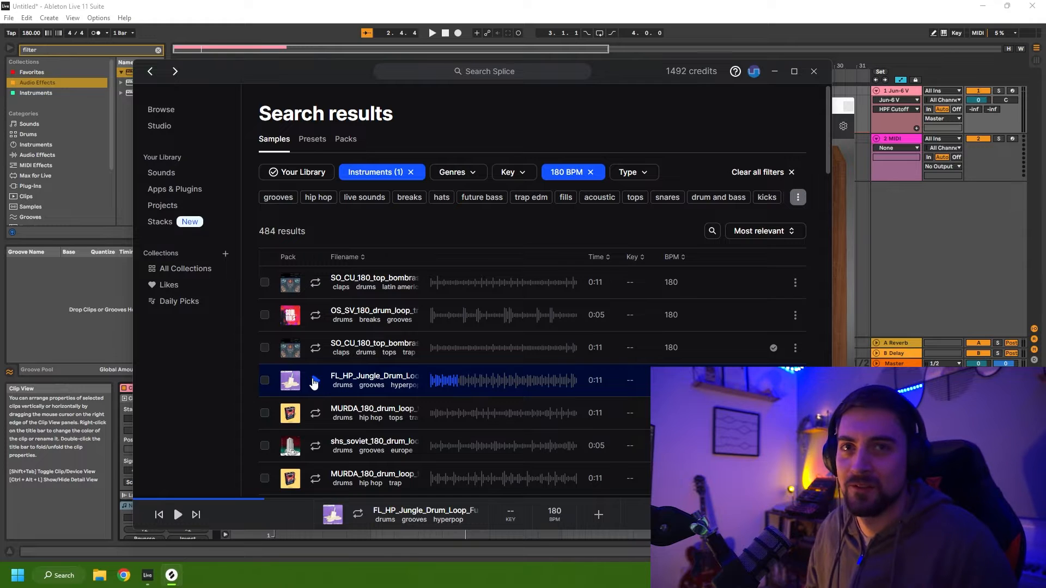
{"action": "scroll", "coordinate": [316, 381], "scroll_direction": "down", "scroll_amount": 3}
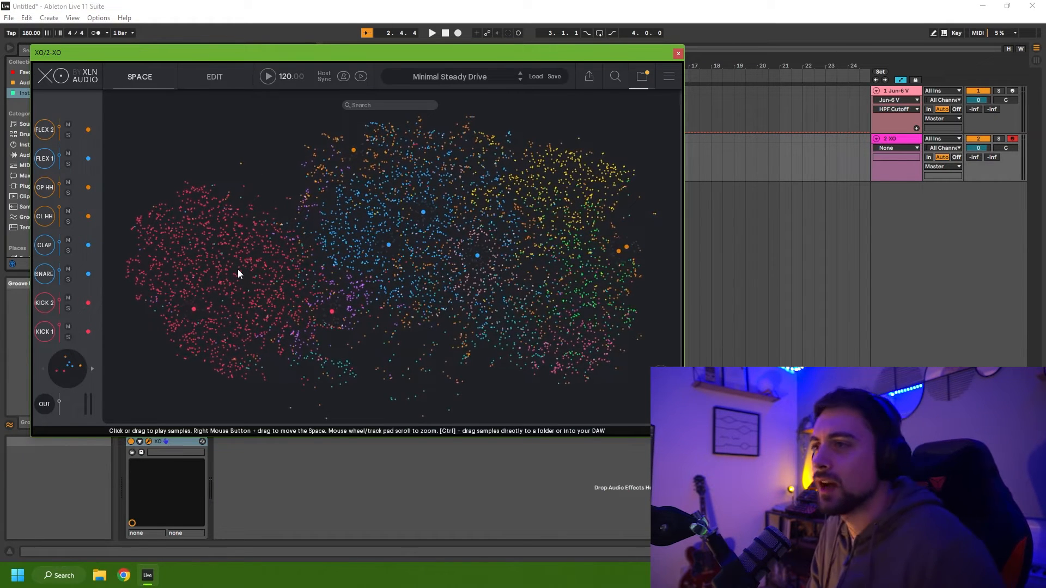
Audition kick samples around the middle of XO's red kick cluster, including FutureRnB_Kick_23_SP.
{"action": "left_click_drag", "start_coordinate": [235, 270], "coordinate": [212, 261]}
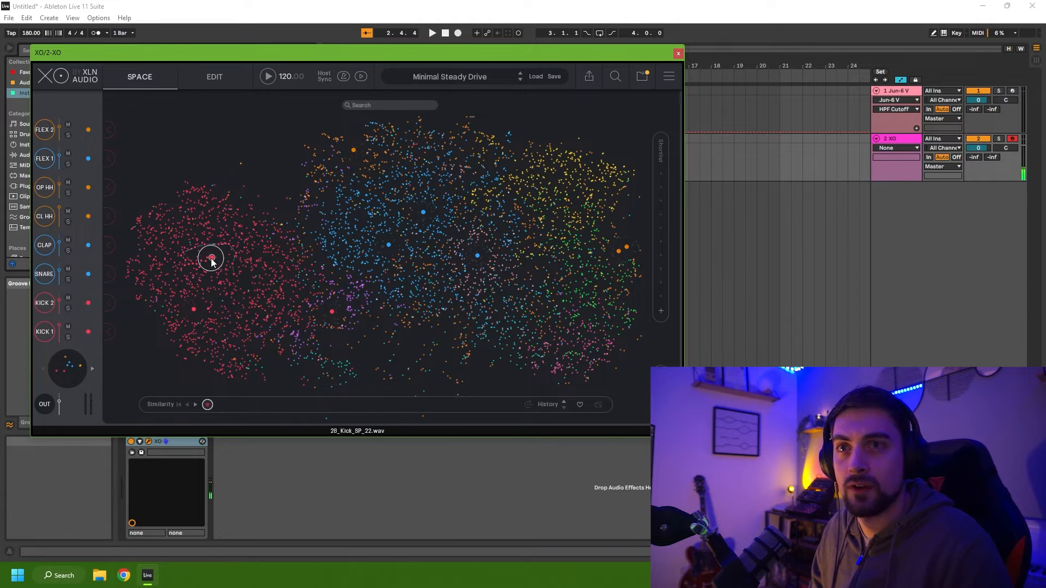
{"action": "mouse_move", "coordinate": [212, 260]}
{"action": "left_mouse_down"}
{"action": "mouse_move", "coordinate": [242, 282]}
{"action": "mouse_move", "coordinate": [136, 283]}
{"action": "mouse_move", "coordinate": [158, 243]}
{"action": "mouse_move", "coordinate": [175, 278]}
{"action": "mouse_move", "coordinate": [194, 255]}
{"action": "left_mouse_up"}
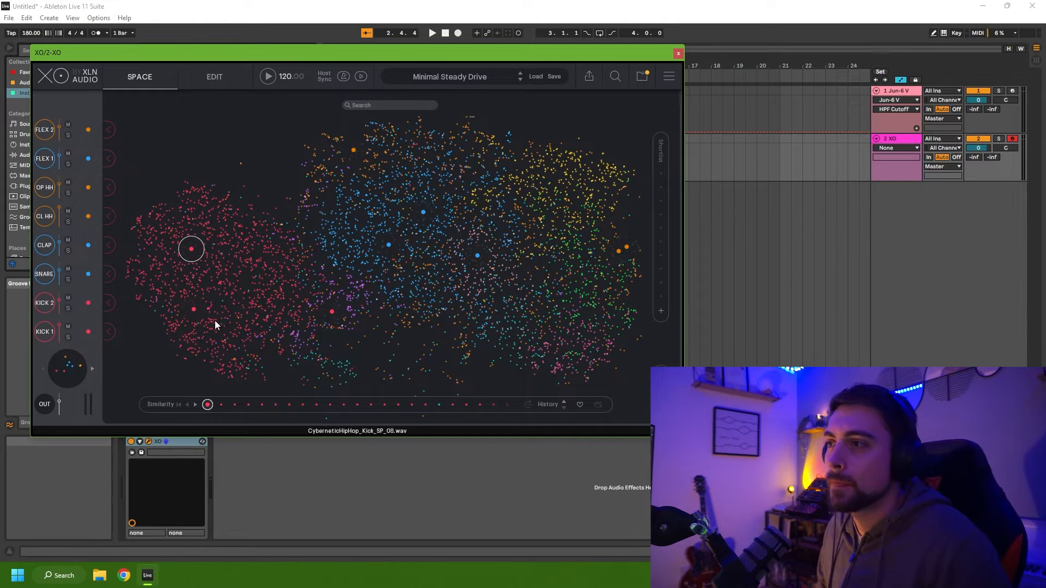
{"action": "left_click", "coordinate": [227, 268]}
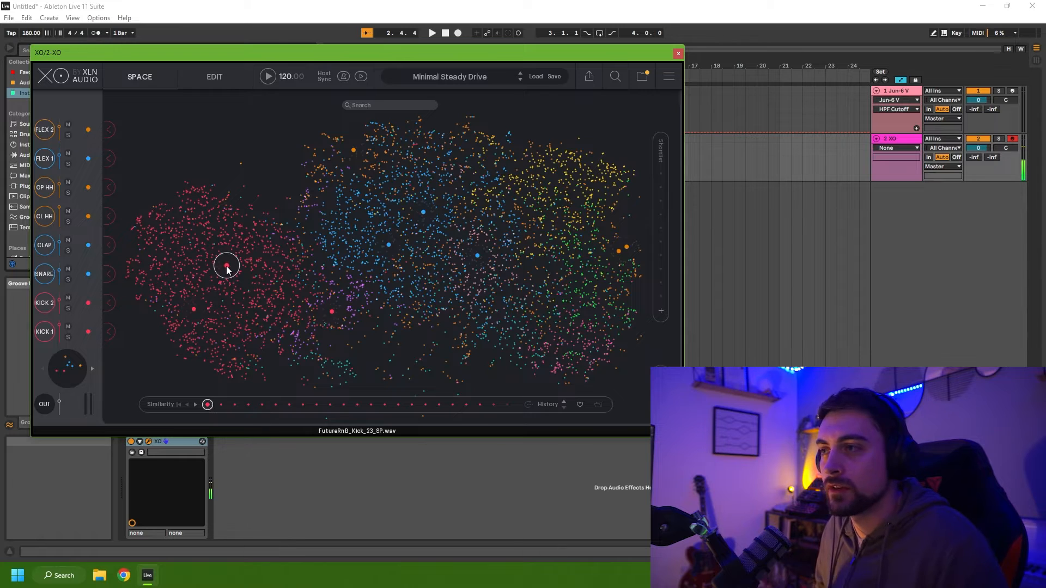
{"action": "left_click", "coordinate": [231, 269]}
{"action": "left_click", "coordinate": [227, 265]}
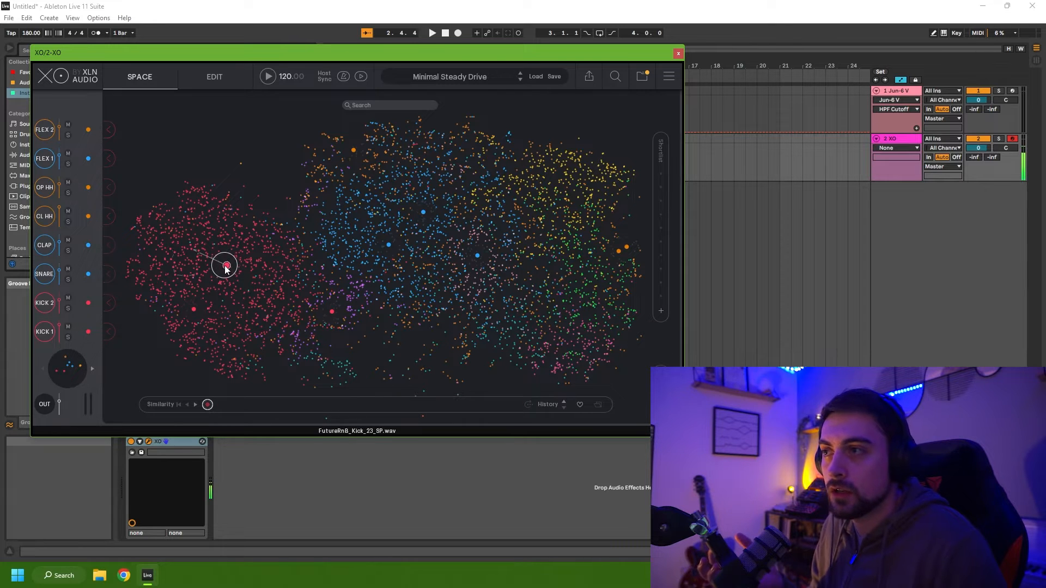
{"action": "left_click", "coordinate": [226, 262]}
{"action": "left_click", "coordinate": [224, 263]}
{"action": "left_click", "coordinate": [220, 267]}
{"action": "left_click", "coordinate": [226, 263]}
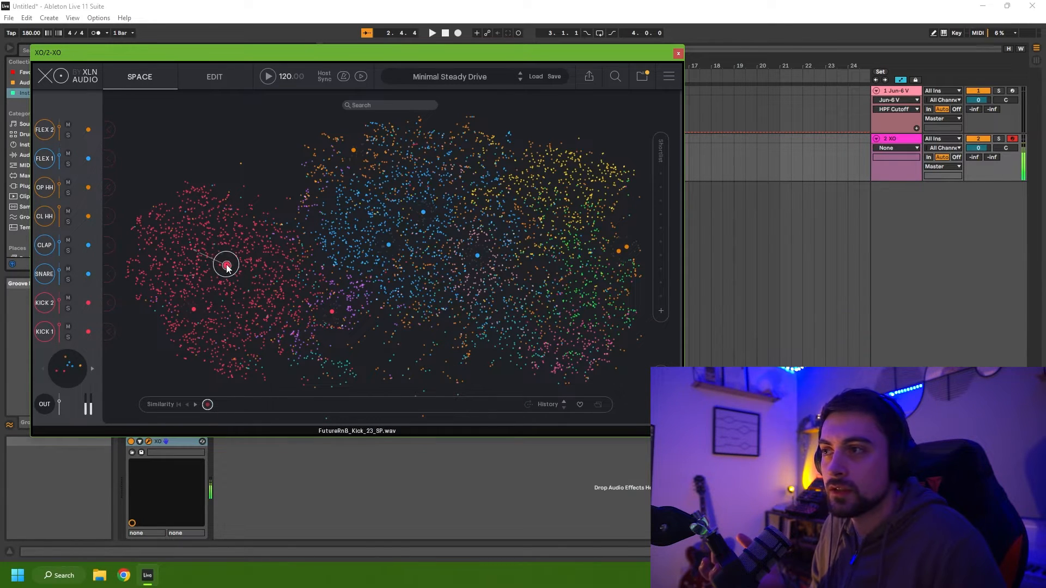
{"action": "left_click", "coordinate": [223, 268]}
{"action": "left_click", "coordinate": [221, 270]}
{"action": "left_click", "coordinate": [228, 267]}
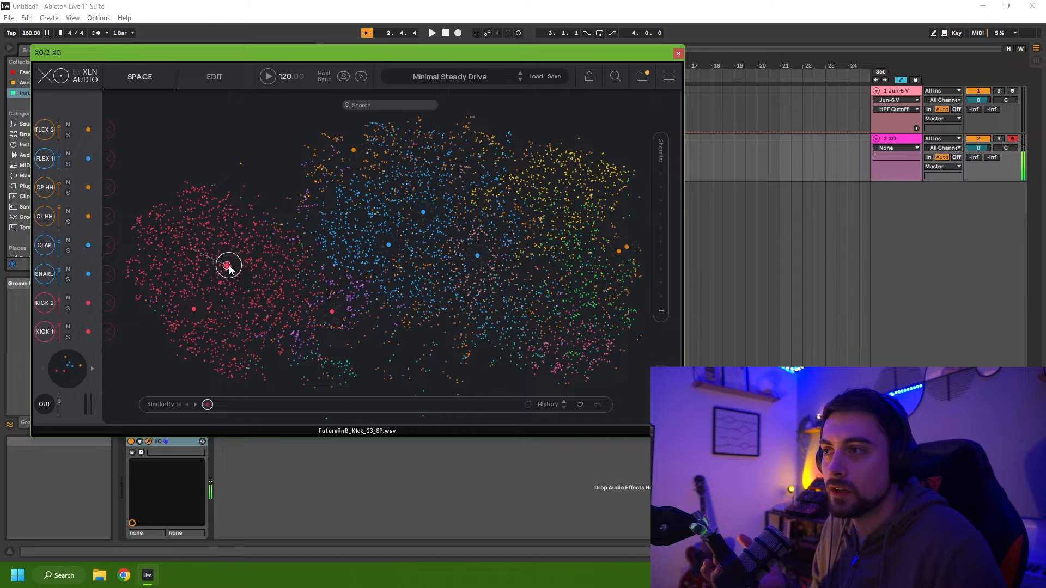
Compare kick samples from the lower and upper edges of the cluster, including Synthaesthesia_E_SubKiller808_SP_1 and BeatWeirdness_Synthkick_09.
{"action": "left_click", "coordinate": [233, 376]}
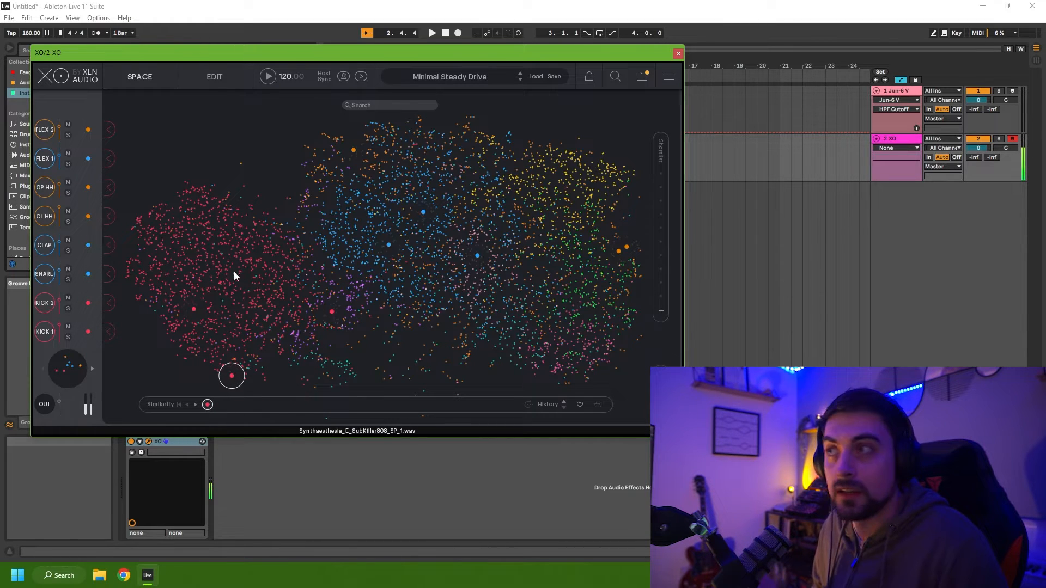
{"action": "left_click", "coordinate": [204, 188]}
{"action": "left_click", "coordinate": [191, 187]}
{"action": "left_click", "coordinate": [192, 189]}
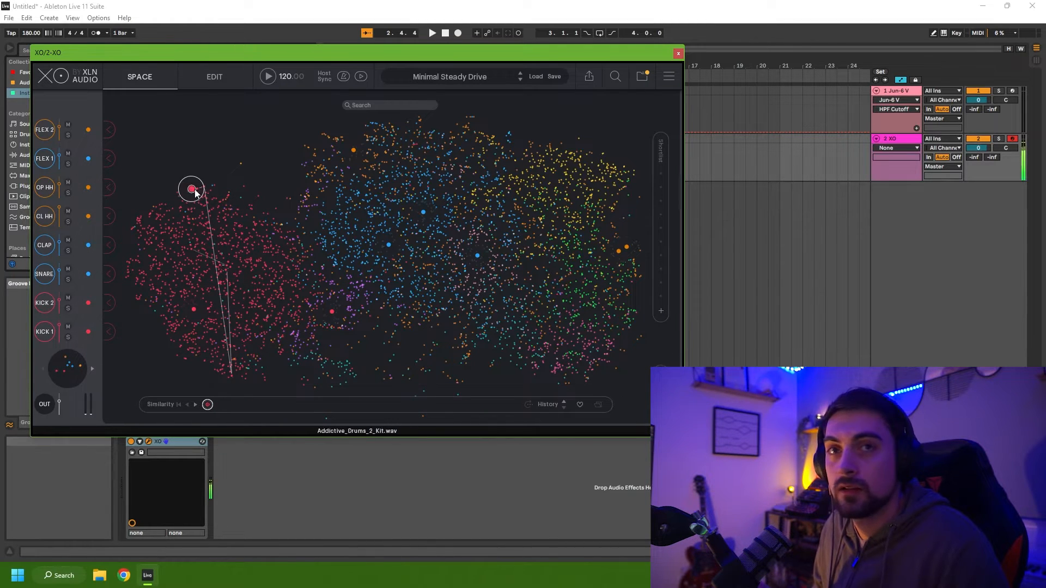
{"action": "left_click", "coordinate": [199, 190]}
{"action": "left_click", "coordinate": [231, 368]}
{"action": "left_click", "coordinate": [212, 362]}
{"action": "left_click", "coordinate": [210, 355]}
{"action": "left_click", "coordinate": [207, 354]}
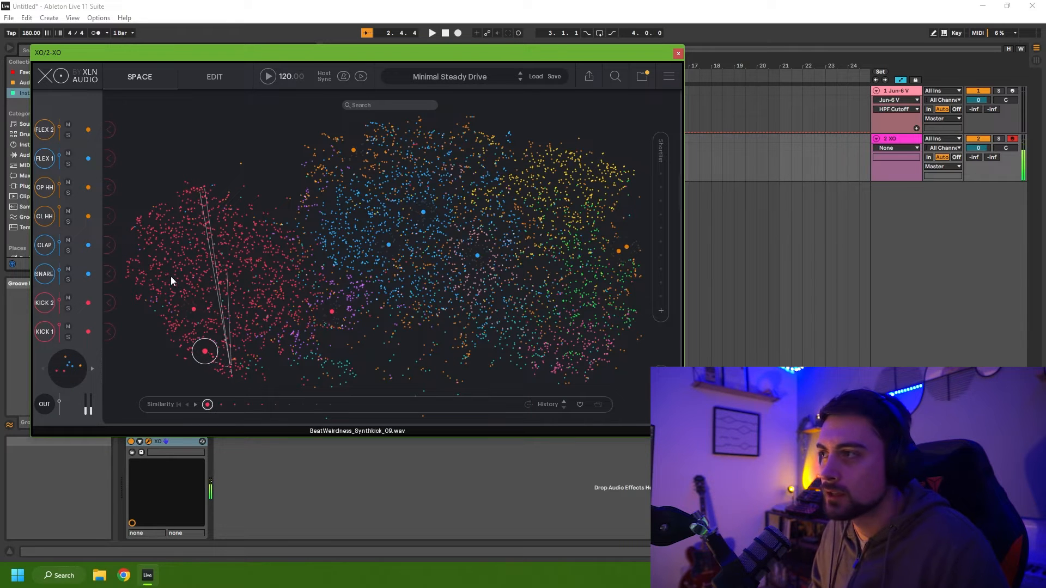
Audition more central kicks such as MainRoomHouse&Techno_Kick_10_SP and assign a kick from that area to the Kick 2 slot.
{"action": "left_click_drag", "start_coordinate": [172, 279], "coordinate": [242, 287]}
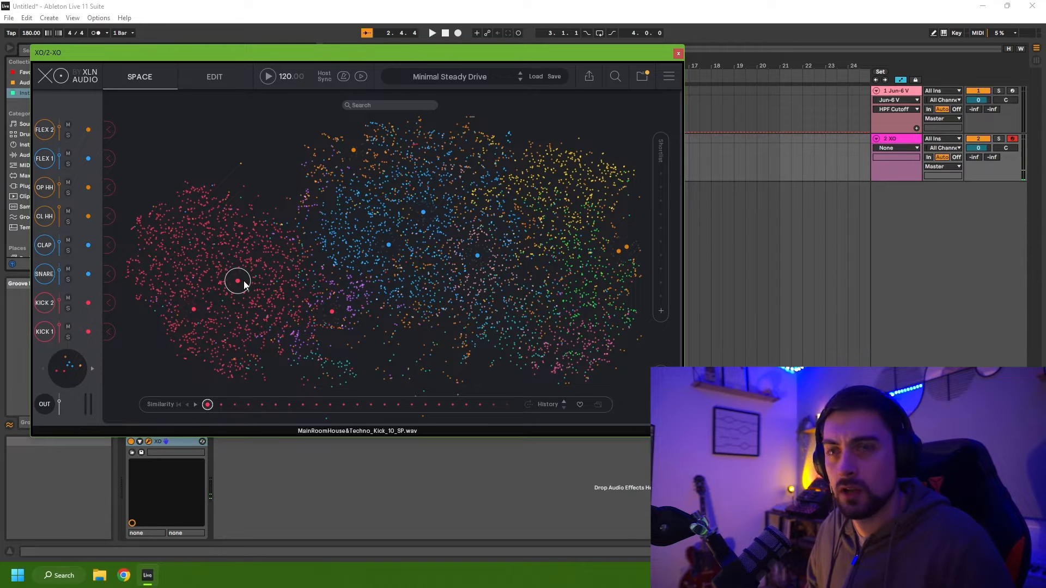
{"action": "left_click", "coordinate": [257, 291]}
{"action": "left_click", "coordinate": [109, 303]}
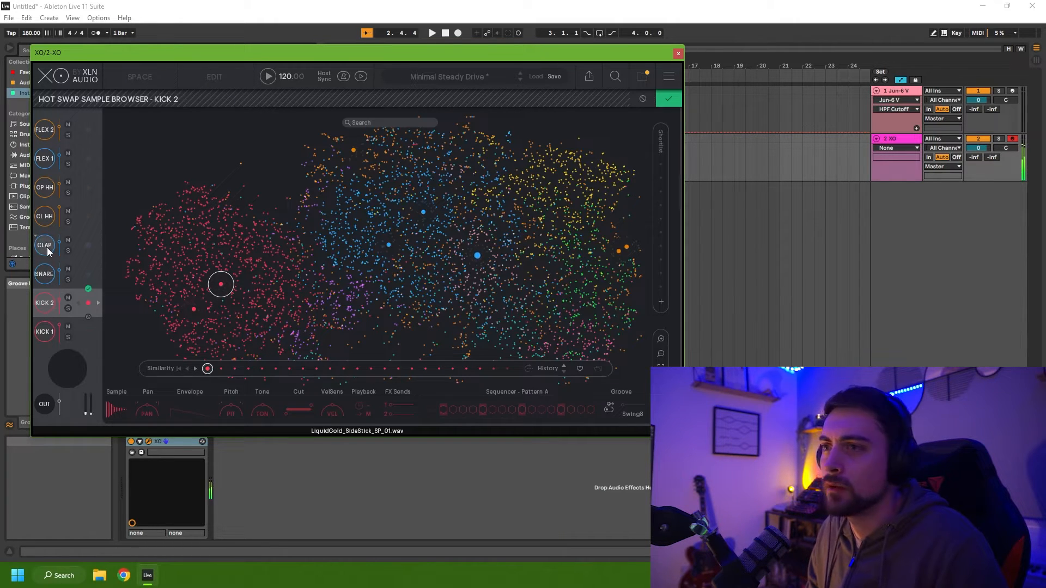
Switch the hot-swap browser to the closed hi-hat slot and search the samples for "hat".
{"action": "left_click", "coordinate": [45, 216]}
{"action": "left_click", "coordinate": [389, 123]}
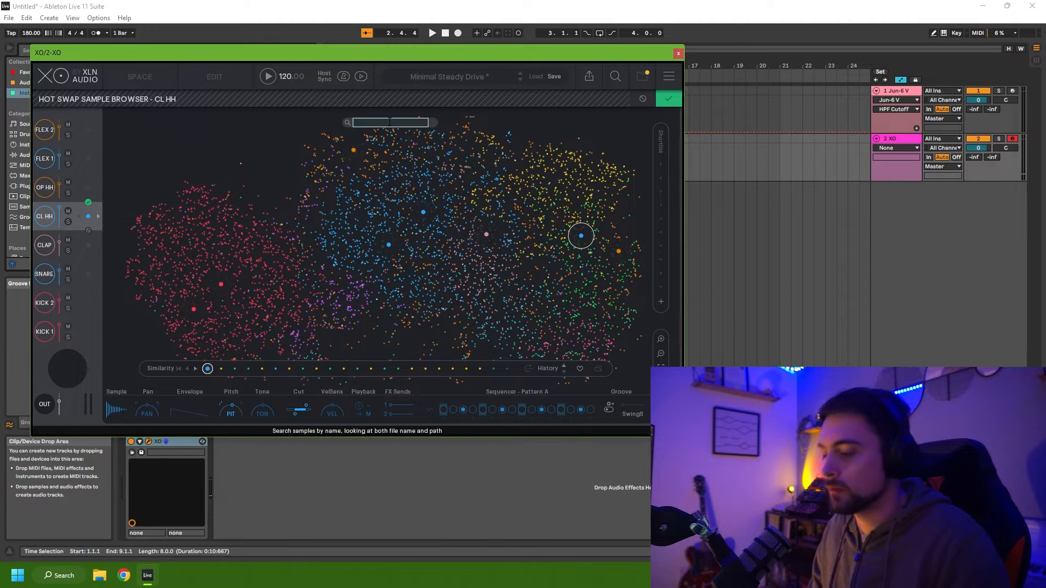
{"action": "type", "text": "hat"}
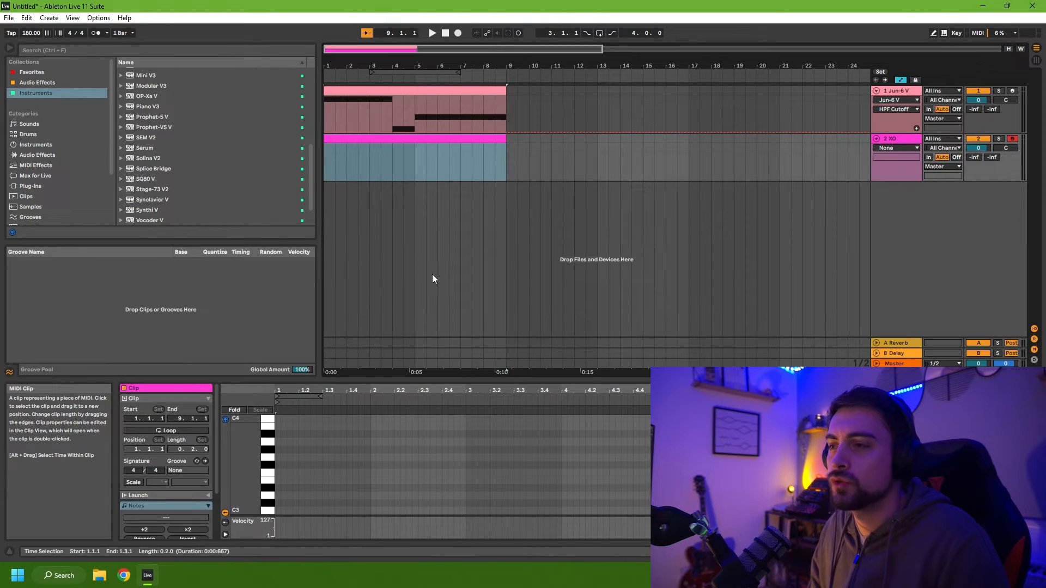
Program the one-bar XO drum pattern with C1 on beat 1 and C#1 and D1 together on beat 2, and play it back.
{"action": "left_click", "coordinate": [283, 473]}
{"action": "scroll", "coordinate": [280, 486], "scroll_direction": "down", "scroll_amount": 5}
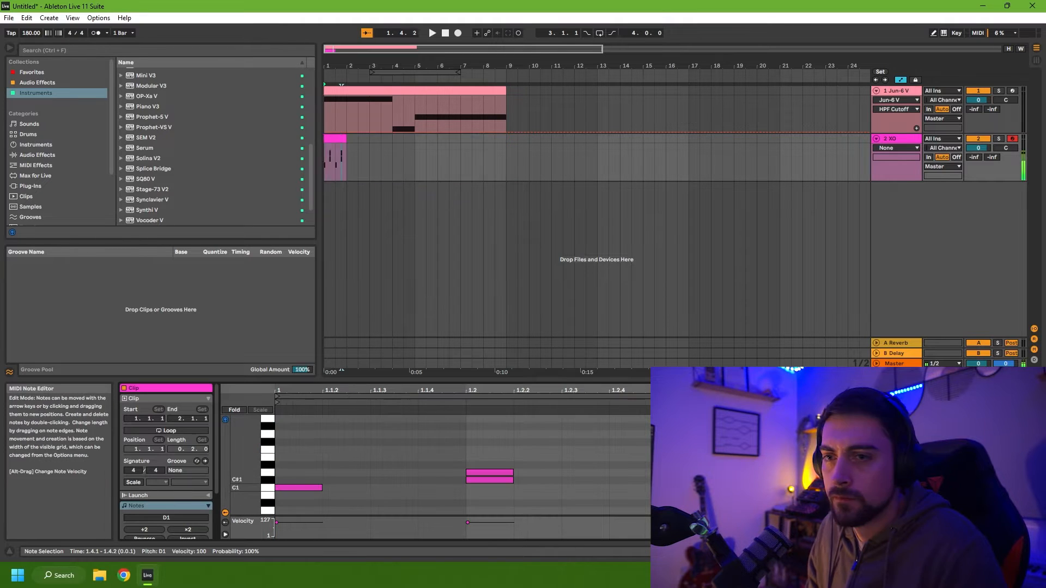
{"action": "key", "text": "space"}
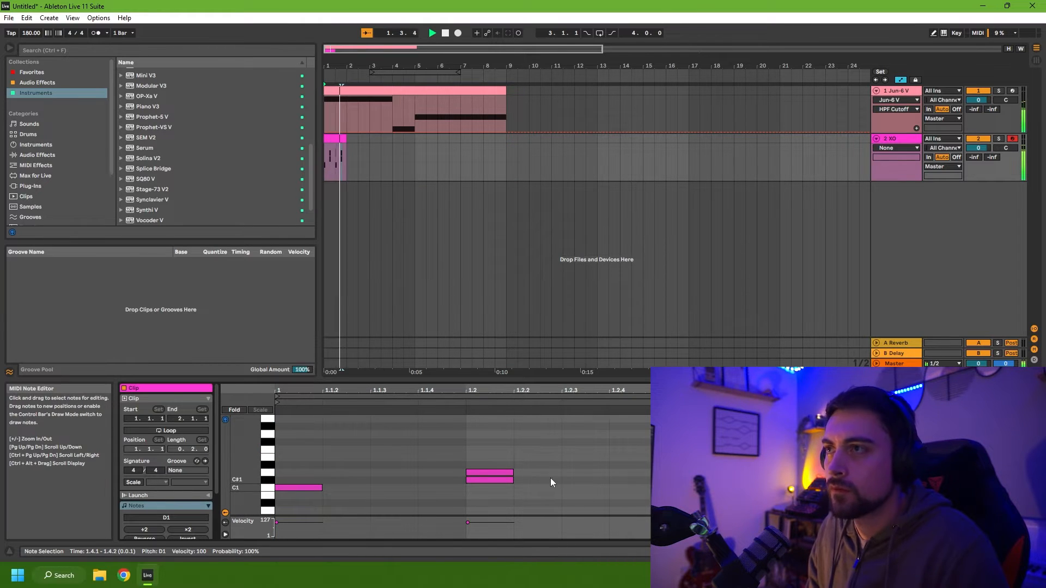
{"action": "key", "text": "space"}
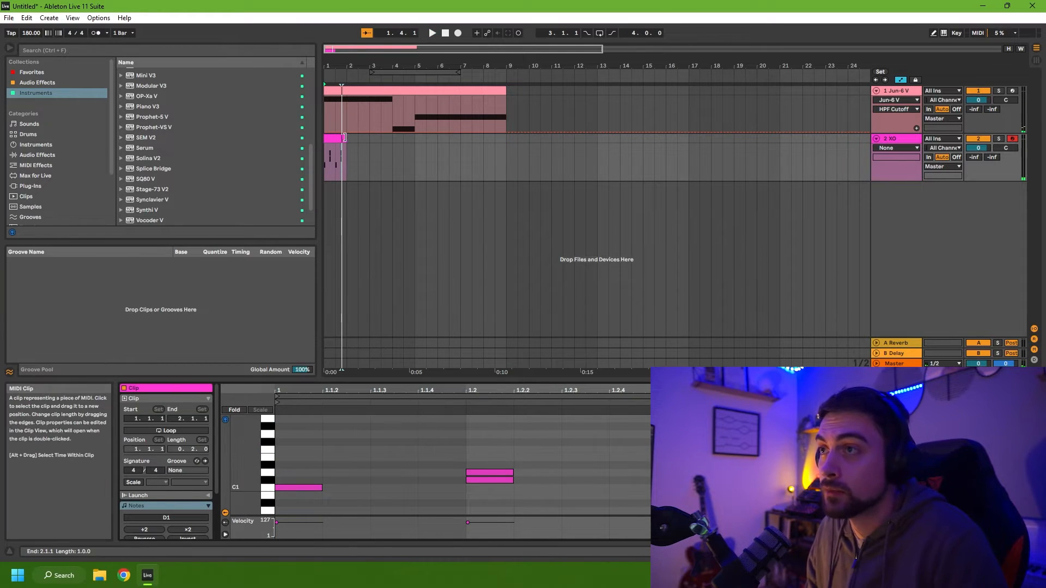
Spread the drum pattern over two bars with the C#1 and D1 hits on beat 3, and extend its clip to bar 9.
{"action": "left_click_drag", "start_coordinate": [349, 140], "coordinate": [369, 138]}
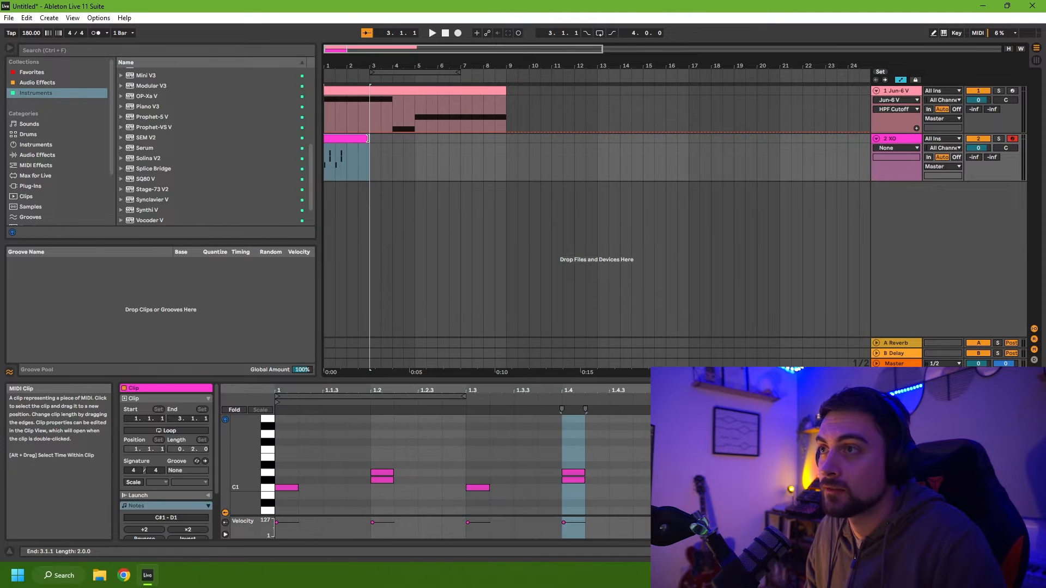
{"action": "key", "text": "space"}
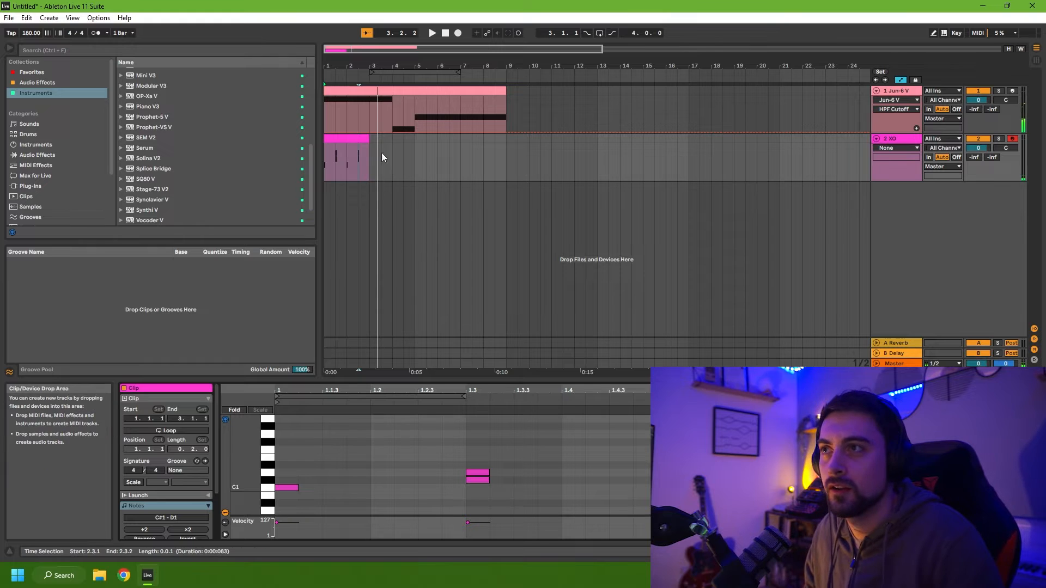
{"action": "mouse_move", "coordinate": [370, 139]}
{"action": "left_mouse_down"}
{"action": "mouse_move", "coordinate": [510, 142]}
{"action": "mouse_move", "coordinate": [369, 142]}
{"action": "left_mouse_up"}
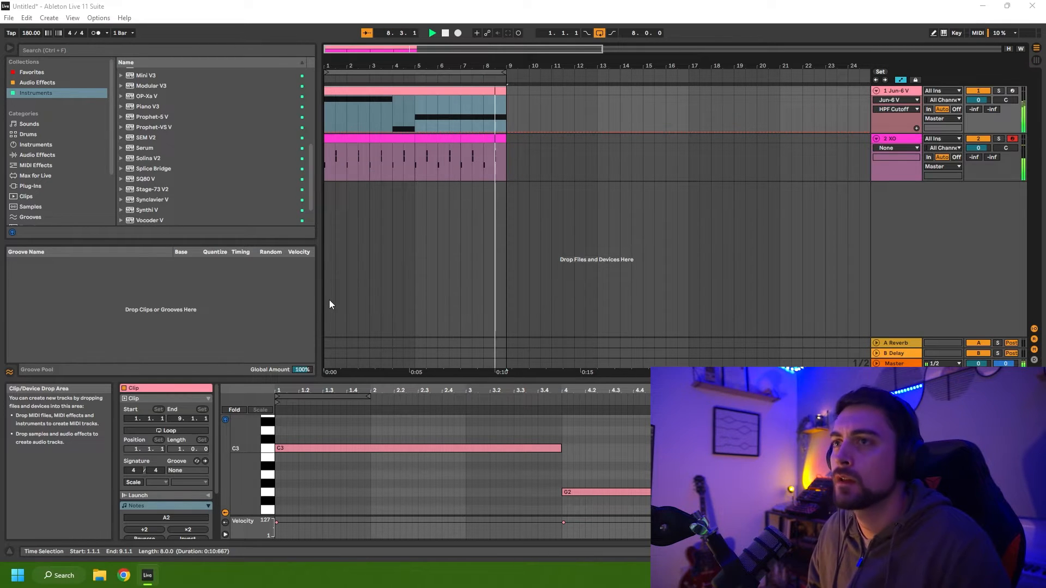
{"action": "key", "text": "space"}
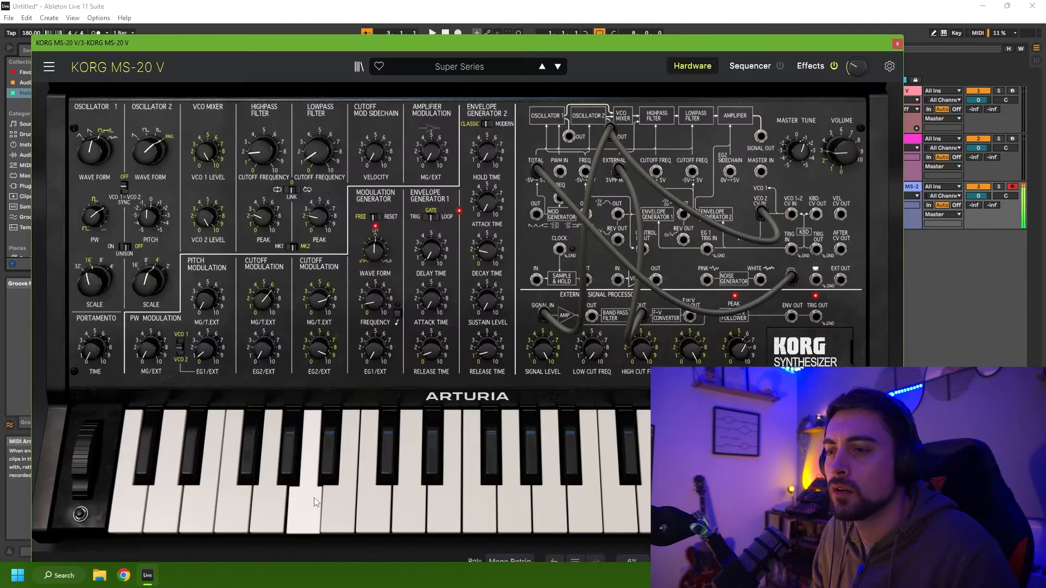
Play test notes on the KORG MS-20 V while stepping through presets such as Super Series, Squelchy Bass, Puking Telephone and Stranger.
{"action": "left_click", "coordinate": [414, 483]}
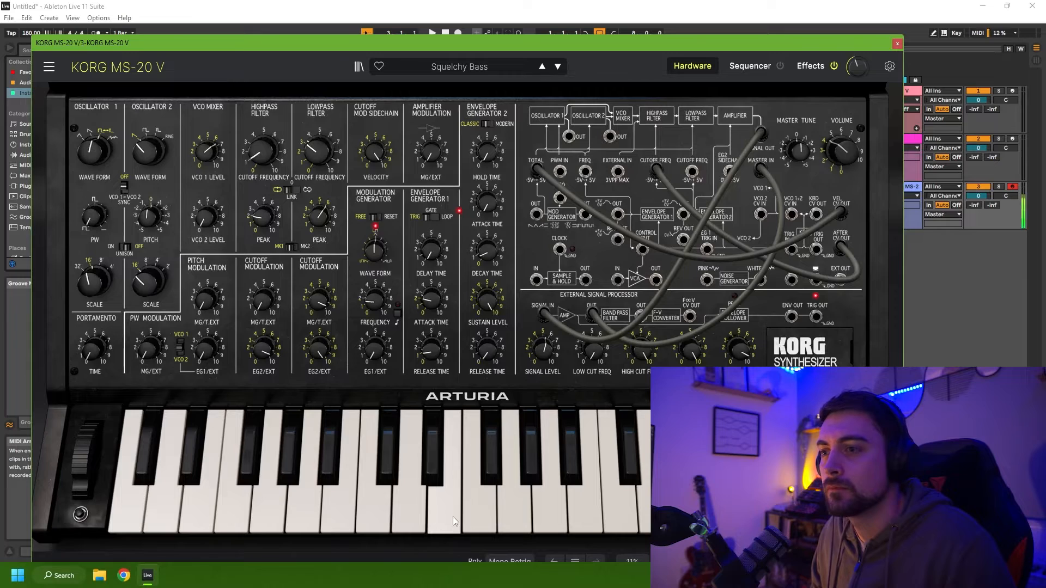
{"action": "left_click", "coordinate": [360, 510]}
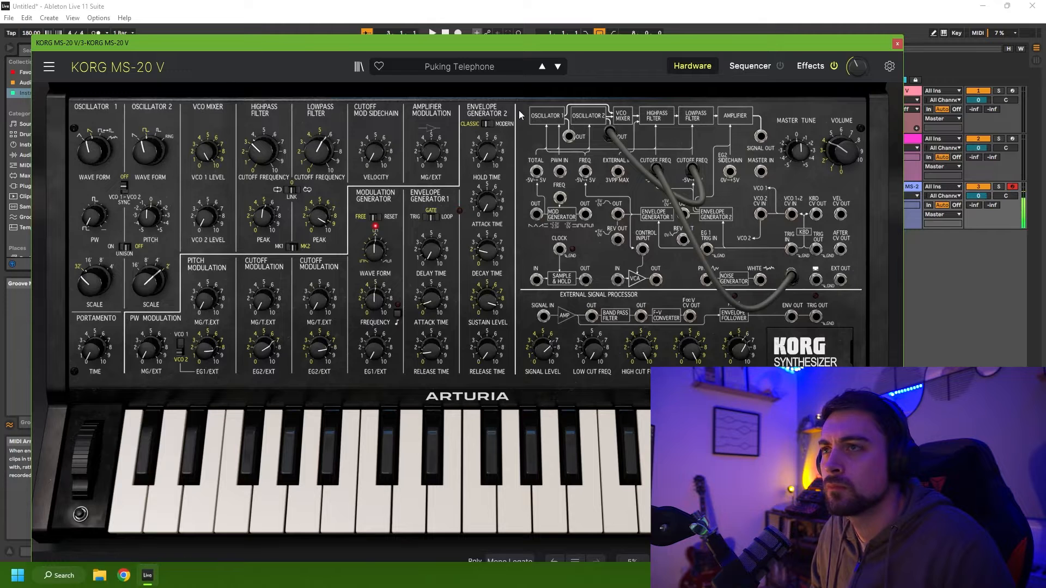
{"action": "left_click", "coordinate": [558, 66]}
{"action": "left_click", "coordinate": [558, 66]}
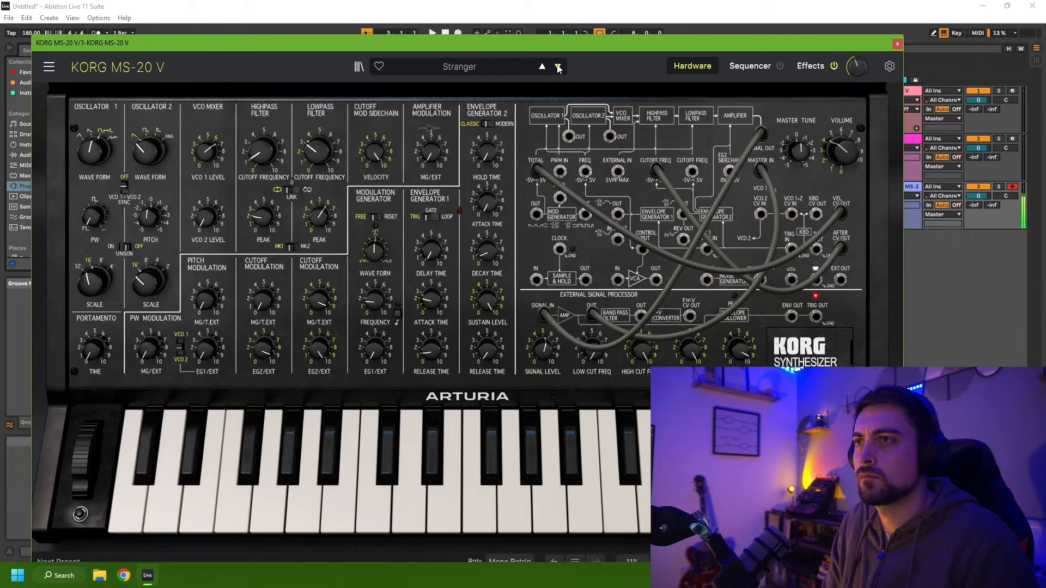
{"action": "left_click", "coordinate": [558, 66]}
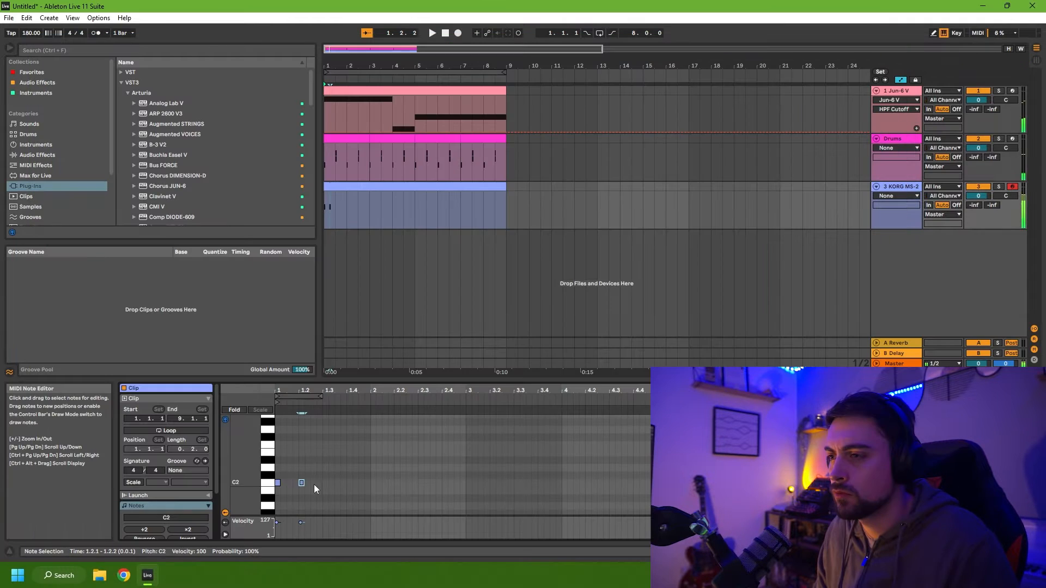
Add C2 notes at 1.3 and 1.4 in the KORG MS-20 V clip and play the line back.
{"action": "left_click", "coordinate": [326, 483]}
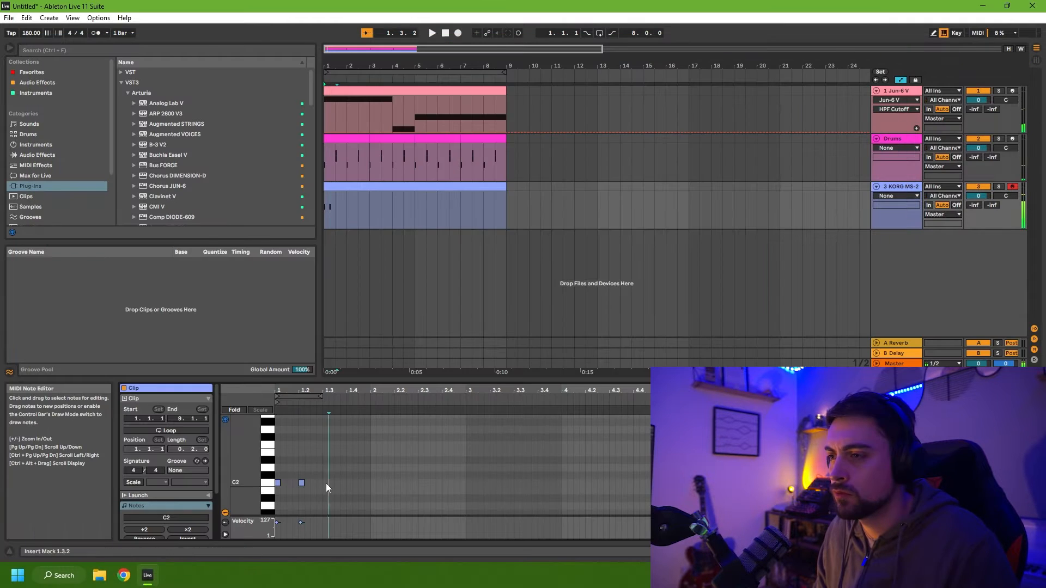
{"action": "double_click", "coordinate": [348, 483]}
{"action": "key", "text": "space"}
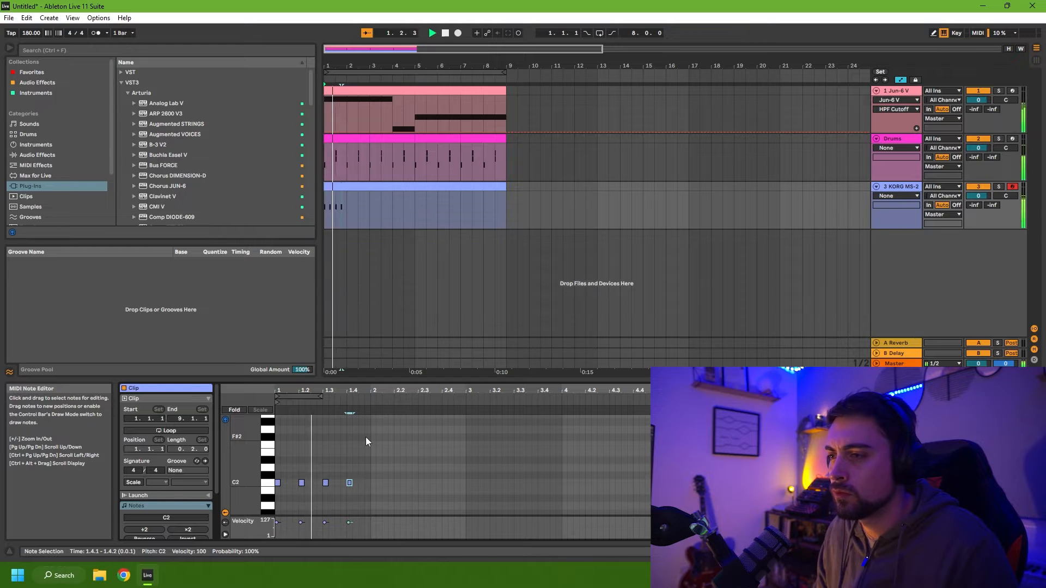
{"action": "key", "text": "space"}
Continue the bass line with C2 notes on all four beats of bar 2 and listen to it.
{"action": "double_click", "coordinate": [373, 483]}
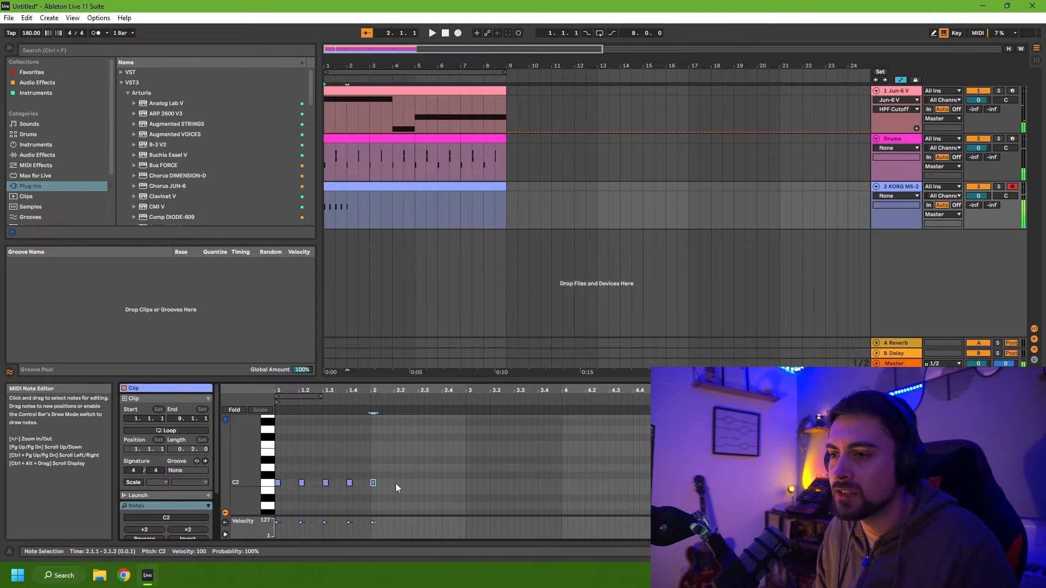
{"action": "double_click", "coordinate": [396, 483]}
{"action": "double_click", "coordinate": [421, 482]}
{"action": "double_click", "coordinate": [445, 483]}
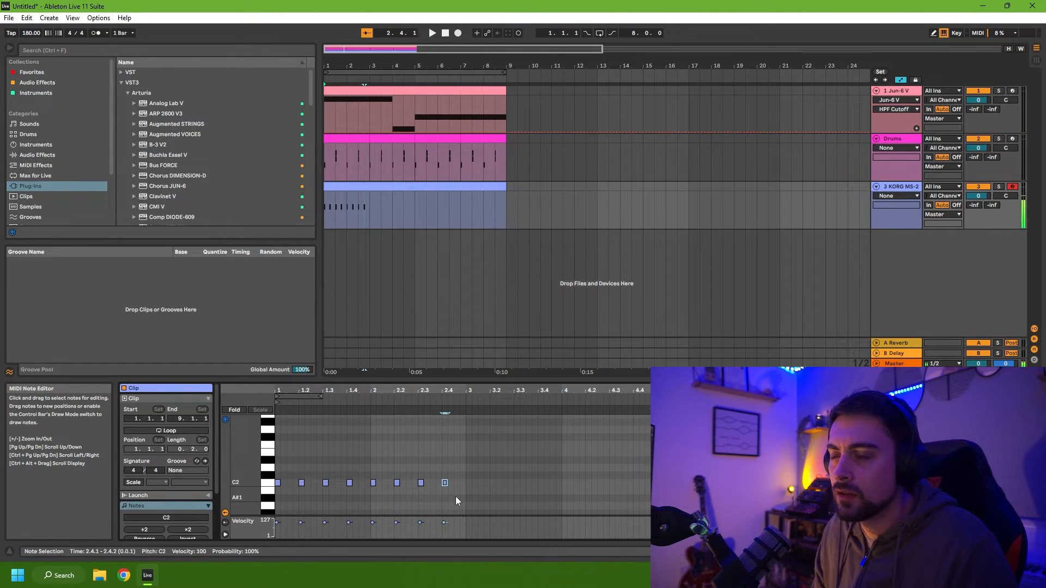
{"action": "key", "text": "space"}
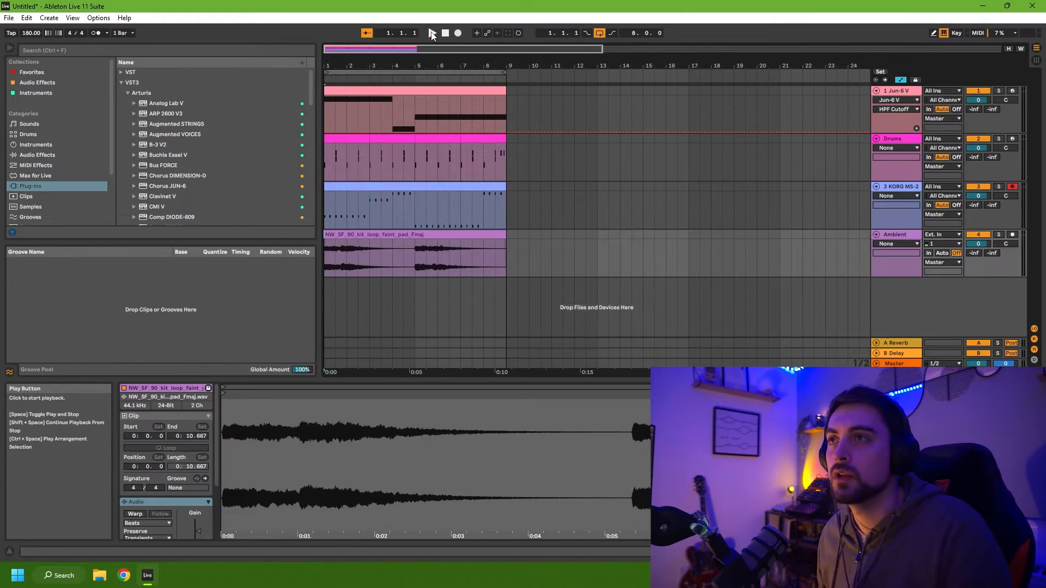
Play the arrangement from bar 1 and delete the NW_SF_90_kit_loop_faint_pad_Fmaj clip from the Ambient track.
{"action": "left_click", "coordinate": [432, 33]}
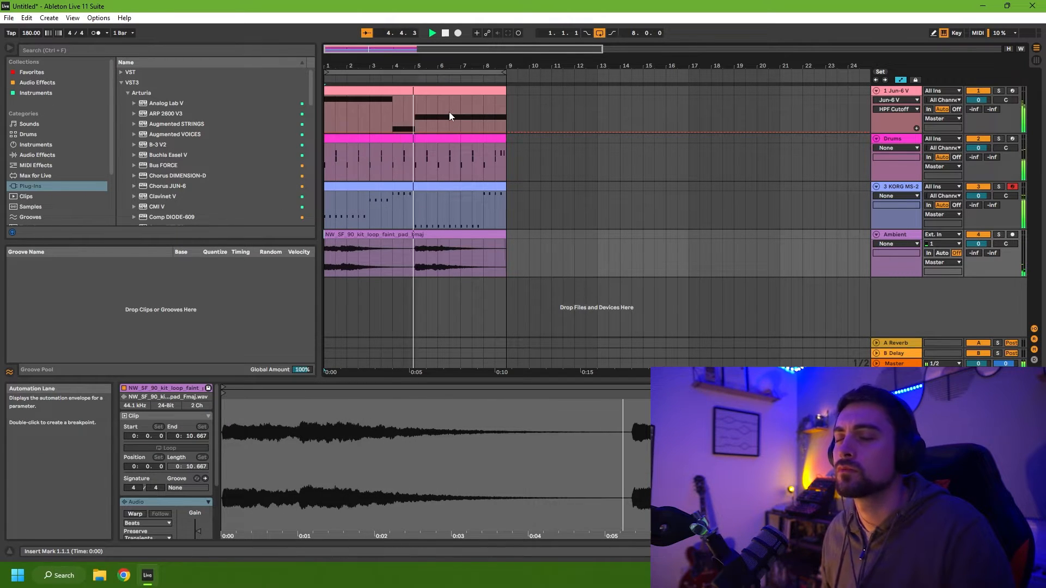
{"action": "key", "text": "space"}
{"action": "left_click", "coordinate": [427, 234]}
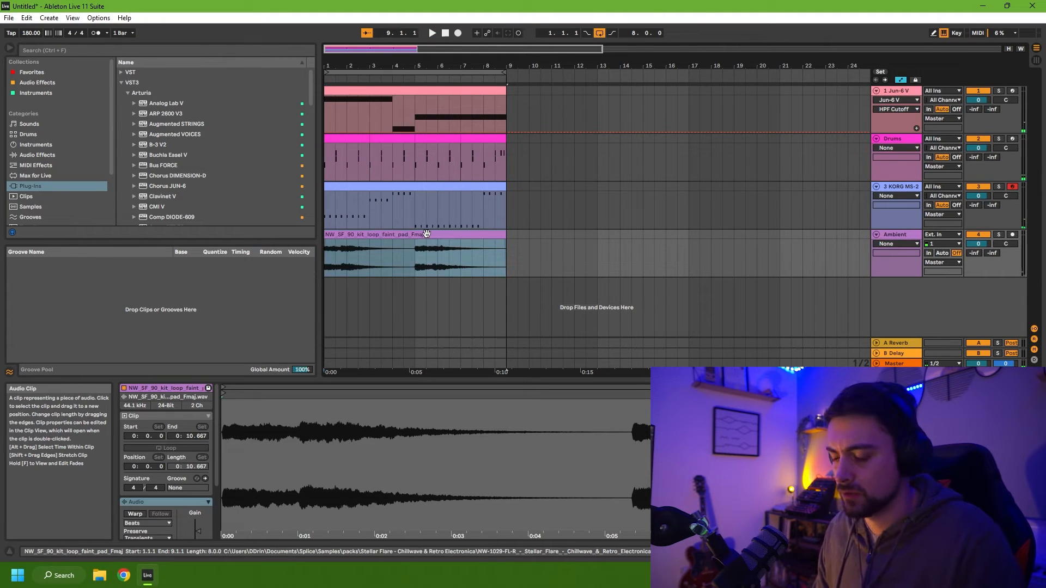
{"action": "key", "text": "Delete"}
Step the Jun-6 V synth from the Childhood Stammer preset through to Cyberspace.
{"action": "left_click", "coordinate": [387, 100]}
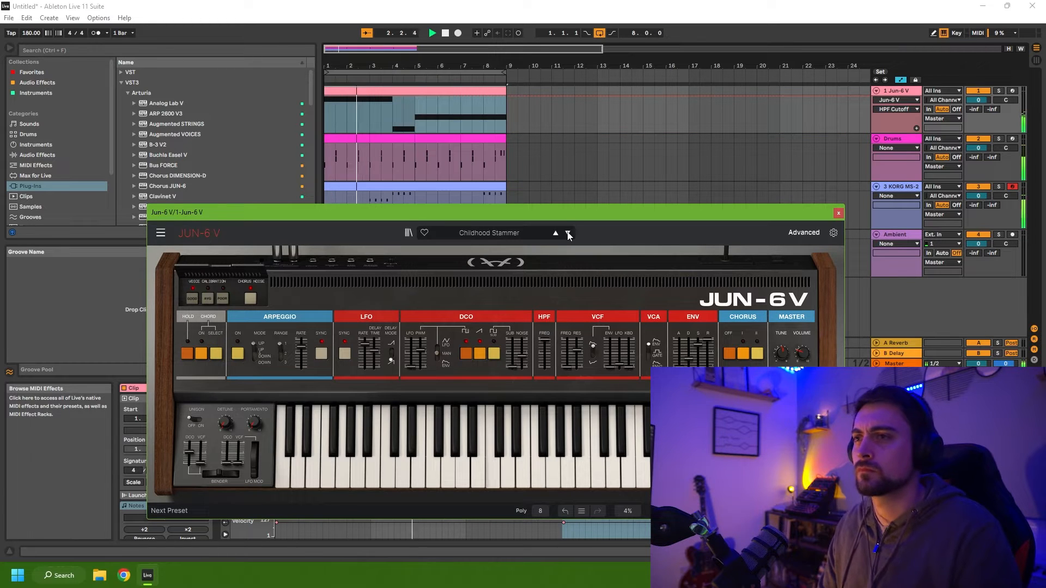
{"action": "left_click", "coordinate": [568, 234]}
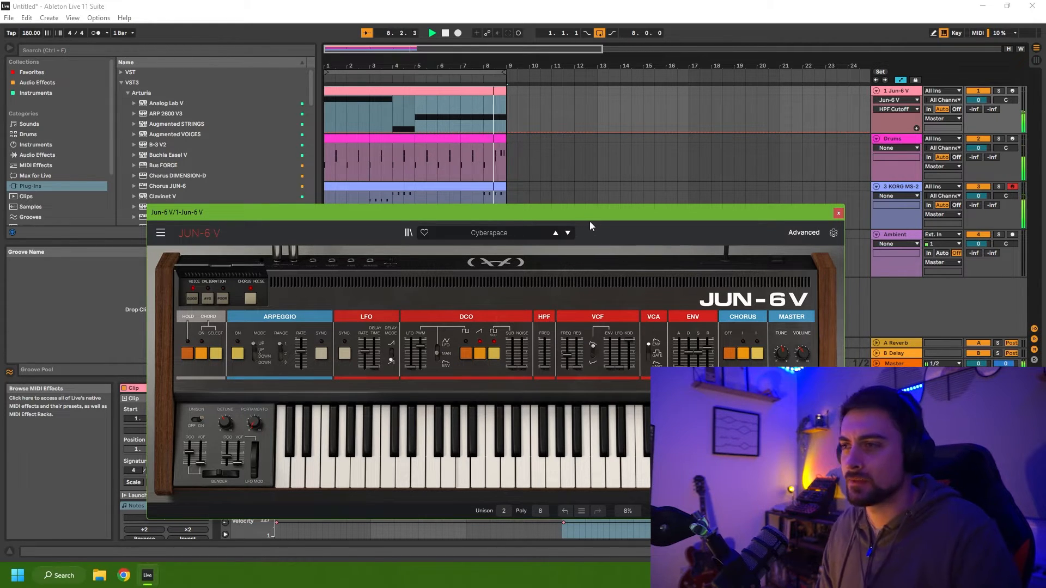
Try the Rev SPRING-636 reverb on the Drums track, skipping its tour and choosing the King Tubby At The Control preset.
{"action": "left_click", "coordinate": [899, 140]}
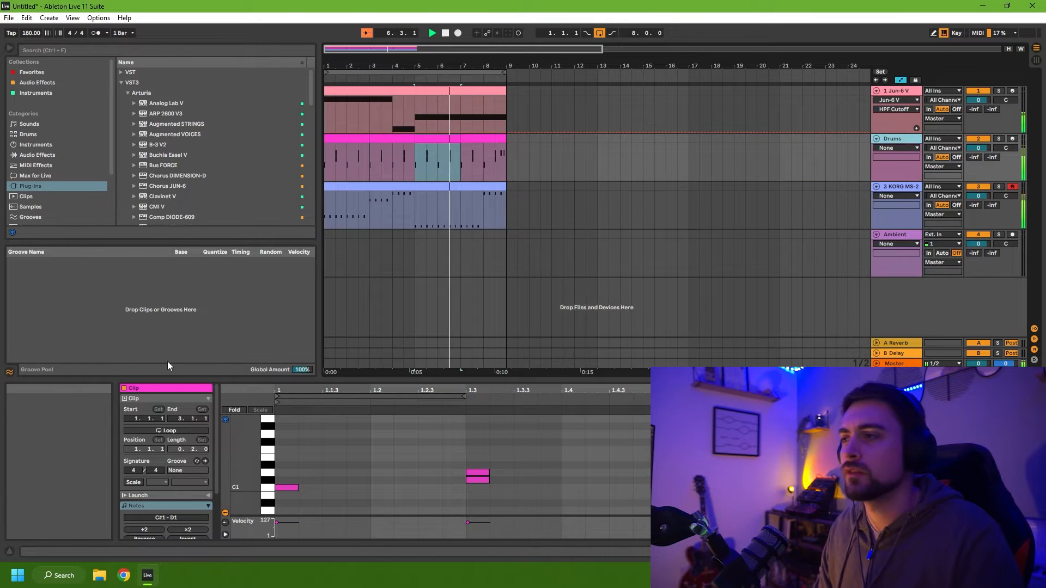
{"action": "left_click", "coordinate": [98, 50]}
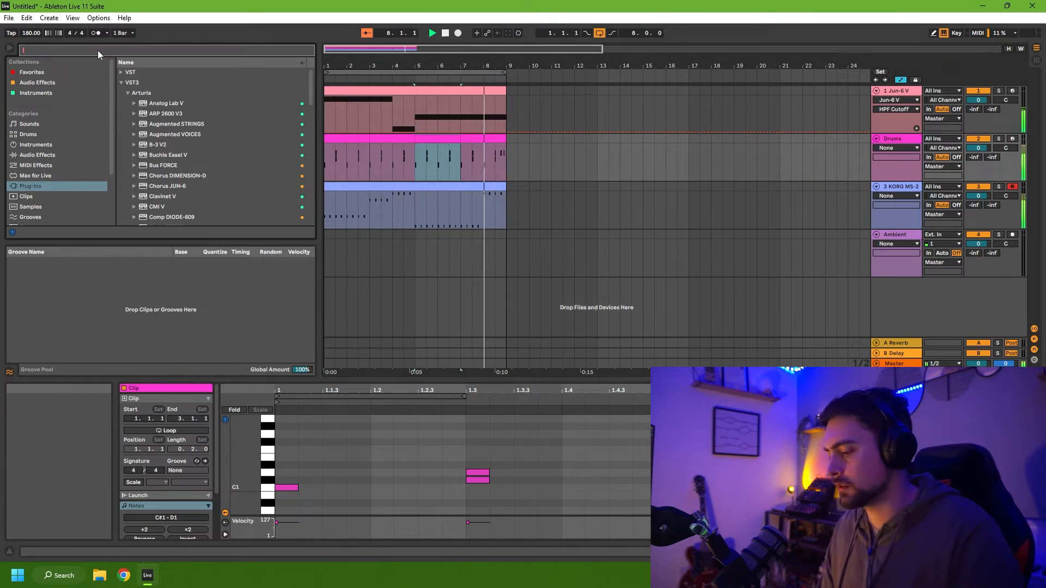
{"action": "type", "text": "re"}
{"action": "left_click", "coordinate": [166, 113]}
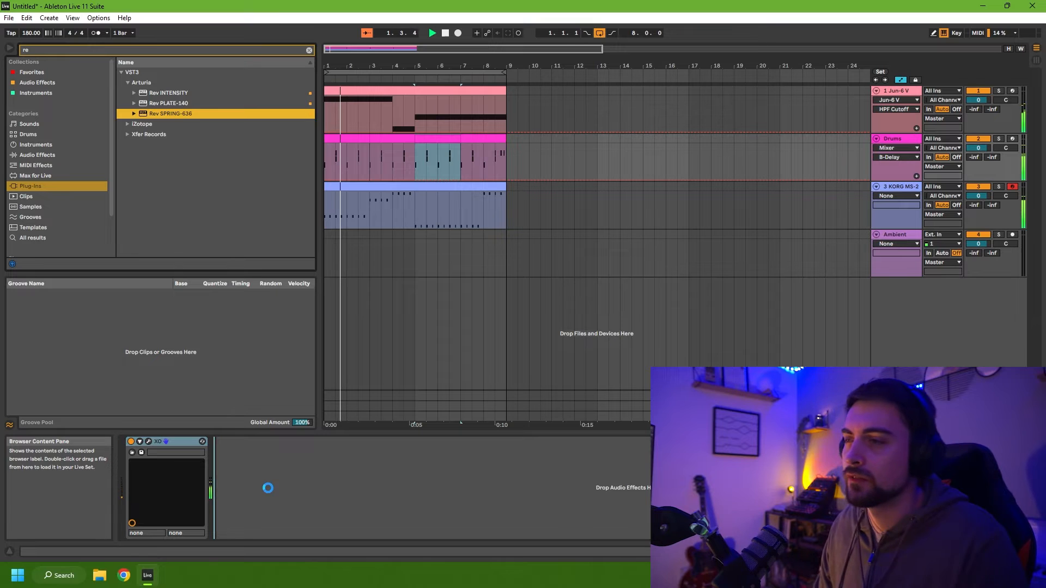
{"action": "key", "text": "Return"}
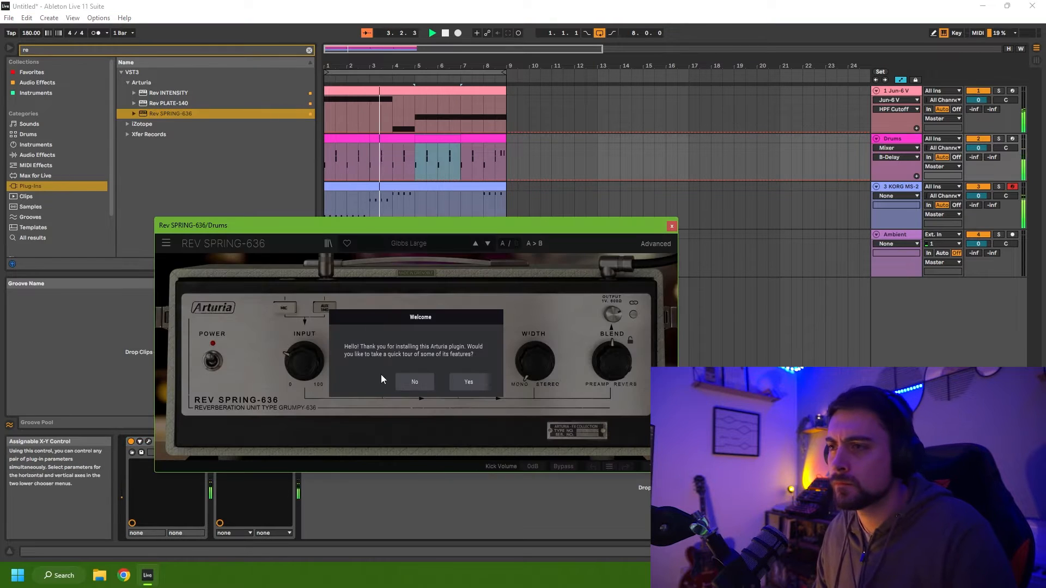
{"action": "left_click", "coordinate": [406, 382]}
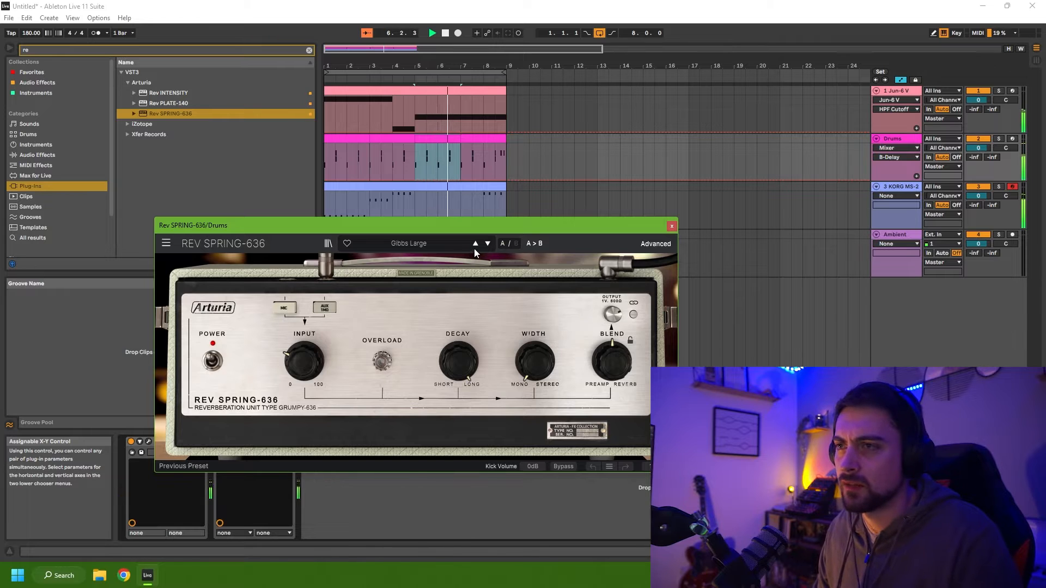
{"action": "left_click", "coordinate": [489, 245]}
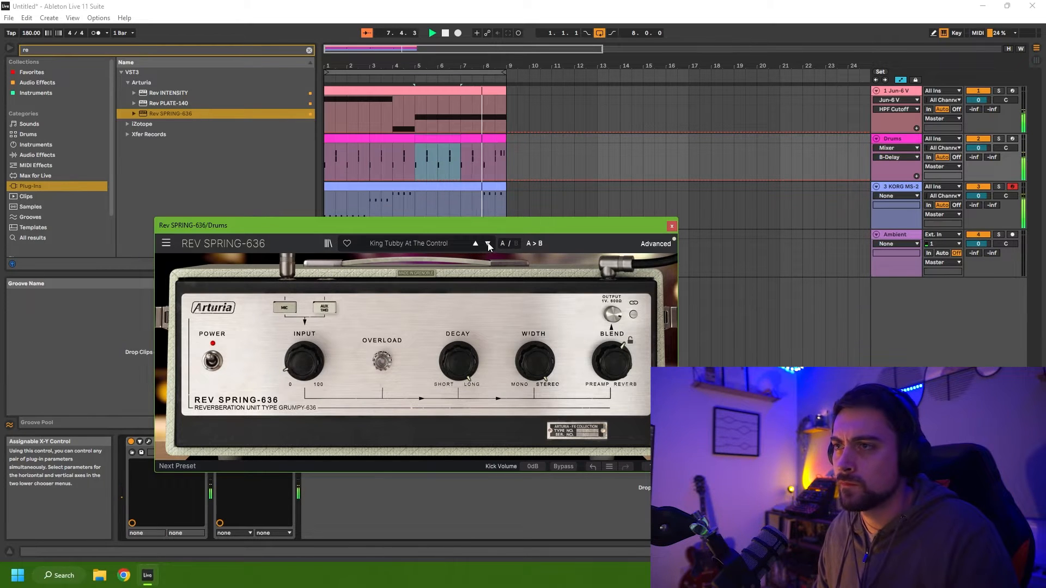
Close Rev SPRING-636 and delete it from the Drums track.
{"action": "left_click", "coordinate": [671, 226]}
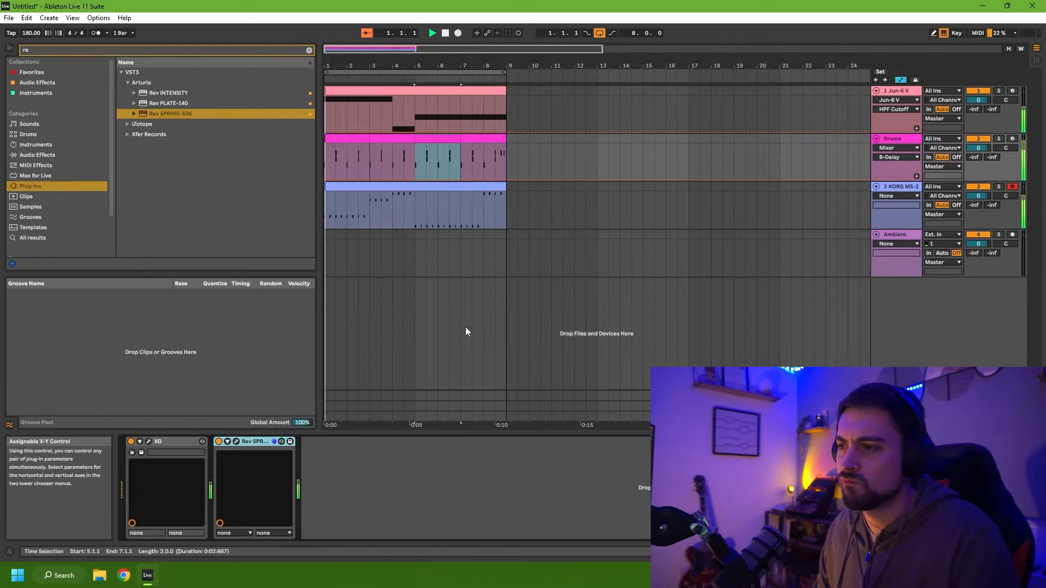
{"action": "left_click", "coordinate": [253, 442]}
{"action": "key", "text": "Delete"}
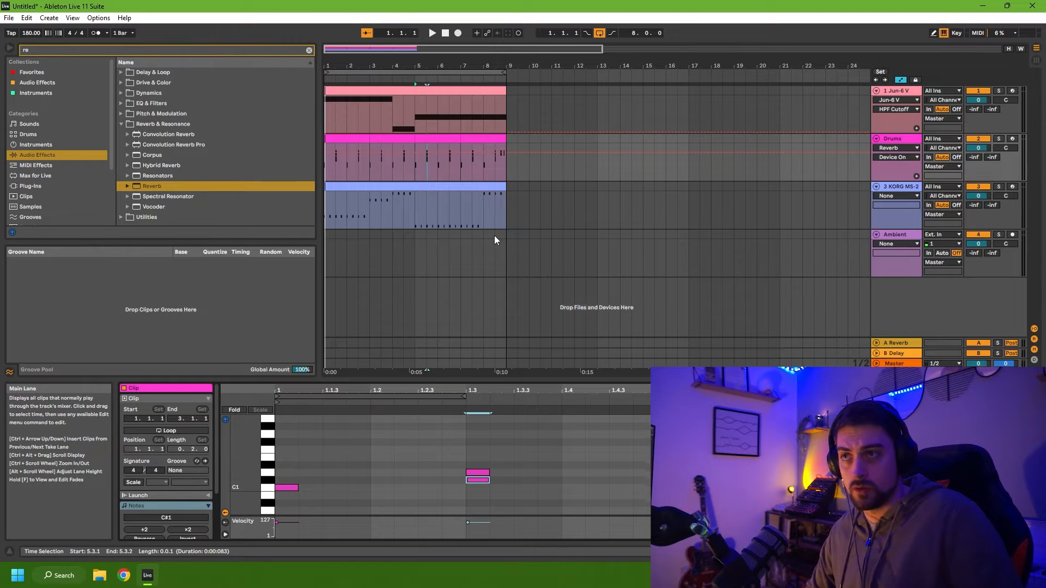
Move the Piano V window out of the way and create a MIDI clip on the Piano V3 track running from 1.1.1 to 9.1.1.
{"action": "left_click", "coordinate": [440, 91]}
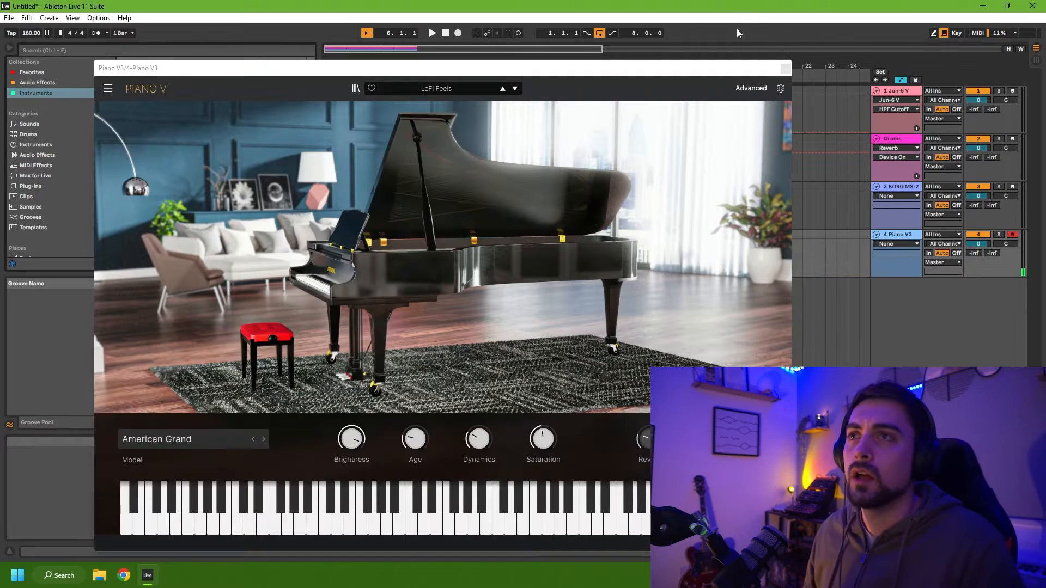
{"action": "left_click_drag", "start_coordinate": [759, 66], "coordinate": [682, 106]}
{"action": "left_click", "coordinate": [731, 4]}
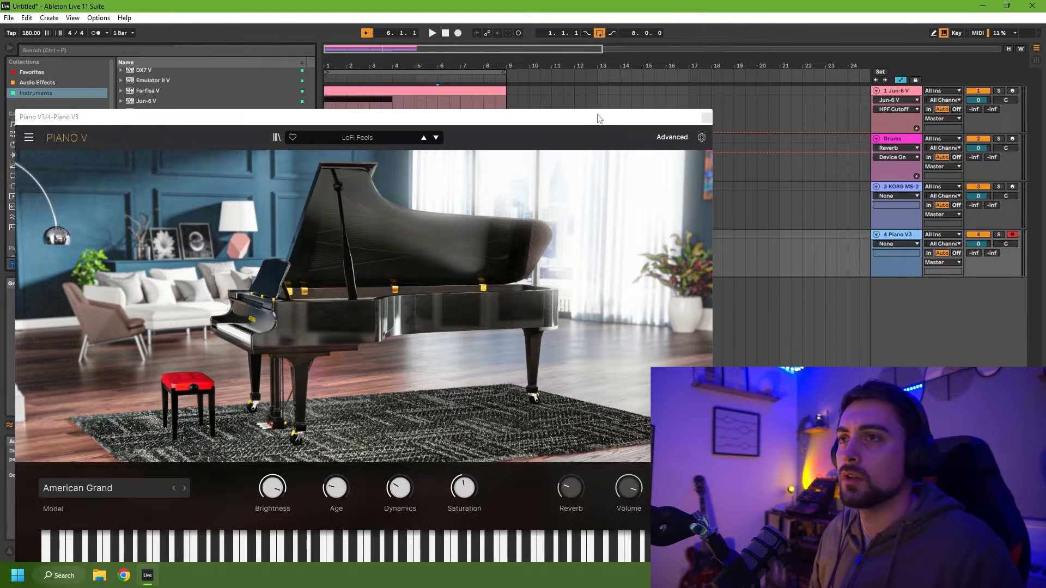
{"action": "left_click_drag", "start_coordinate": [597, 114], "coordinate": [0, 106]}
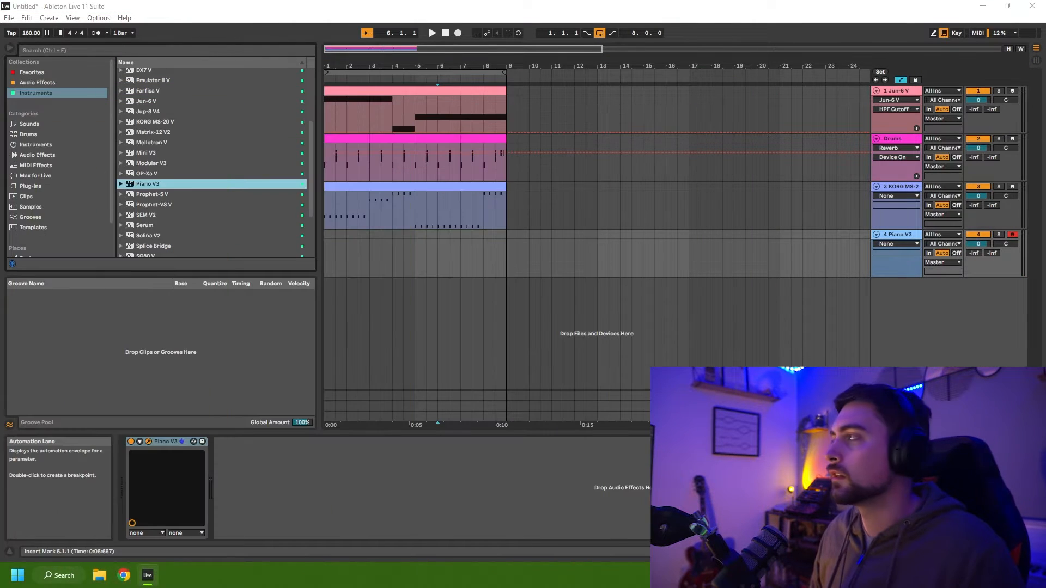
{"action": "double_click", "coordinate": [327, 238]}
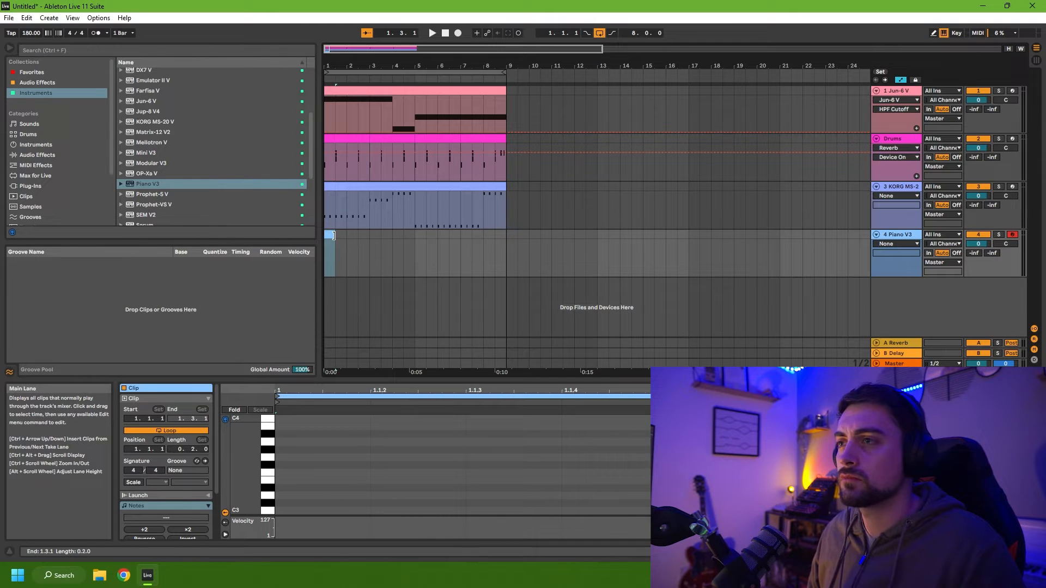
{"action": "mouse_move", "coordinate": [330, 236]}
{"action": "left_mouse_down"}
{"action": "mouse_move", "coordinate": [509, 240]}
{"action": "mouse_move", "coordinate": [333, 235]}
{"action": "left_mouse_up"}
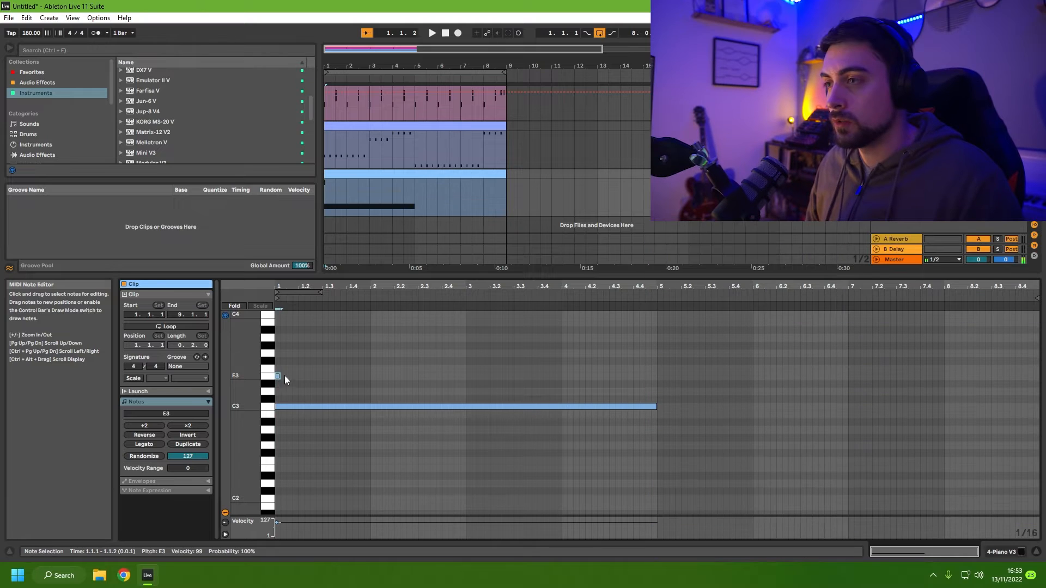
Add E3 and G3 notes spanning bars 1 to 4 above the C3 note and play the chord back.
{"action": "double_click", "coordinate": [285, 376]}
{"action": "left_click_drag", "start_coordinate": [292, 376], "coordinate": [649, 375]}
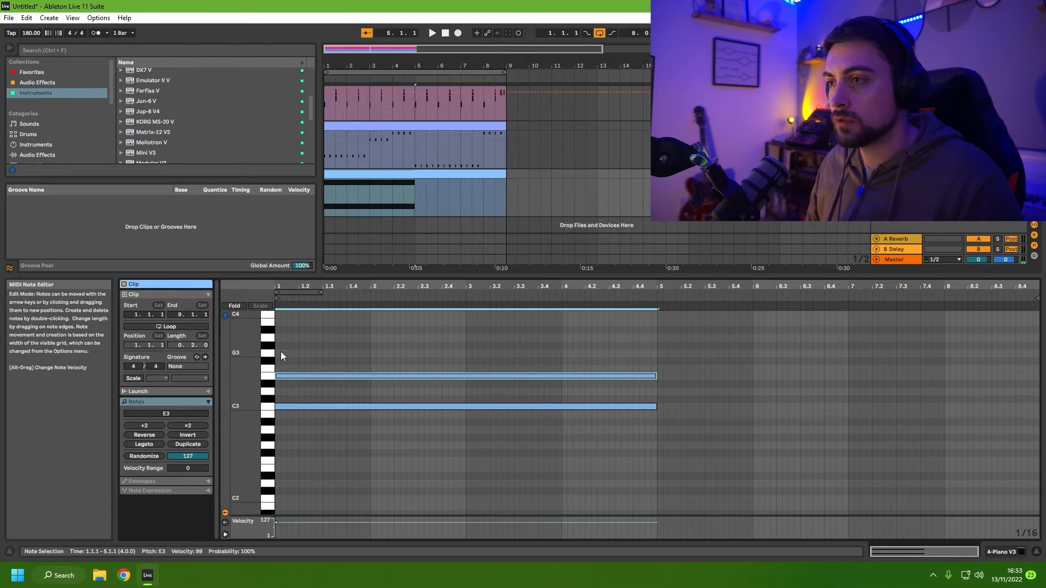
{"action": "double_click", "coordinate": [278, 353]}
{"action": "left_click_drag", "start_coordinate": [279, 353], "coordinate": [657, 353]}
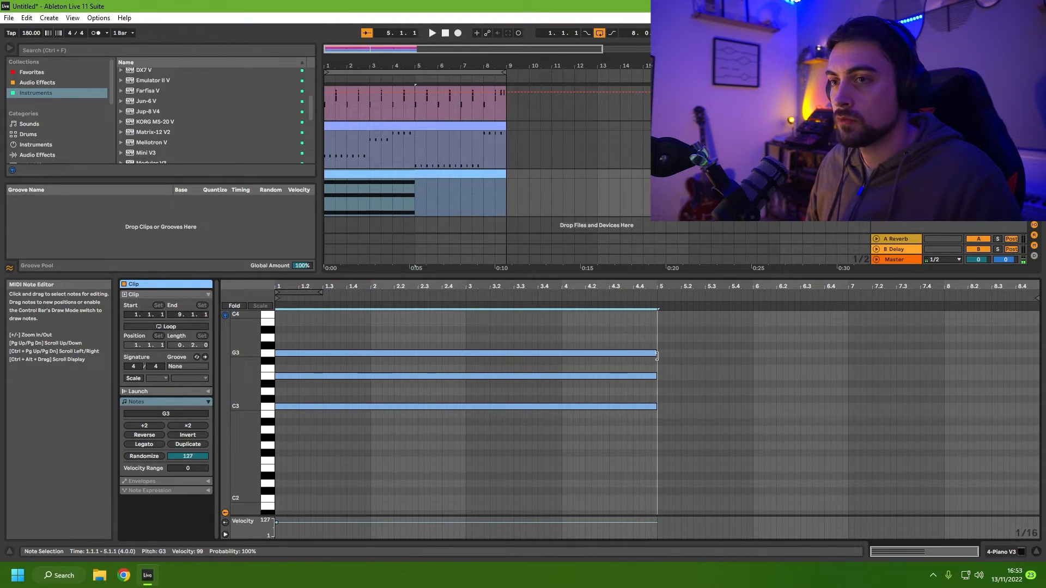
{"action": "key", "text": "space"}
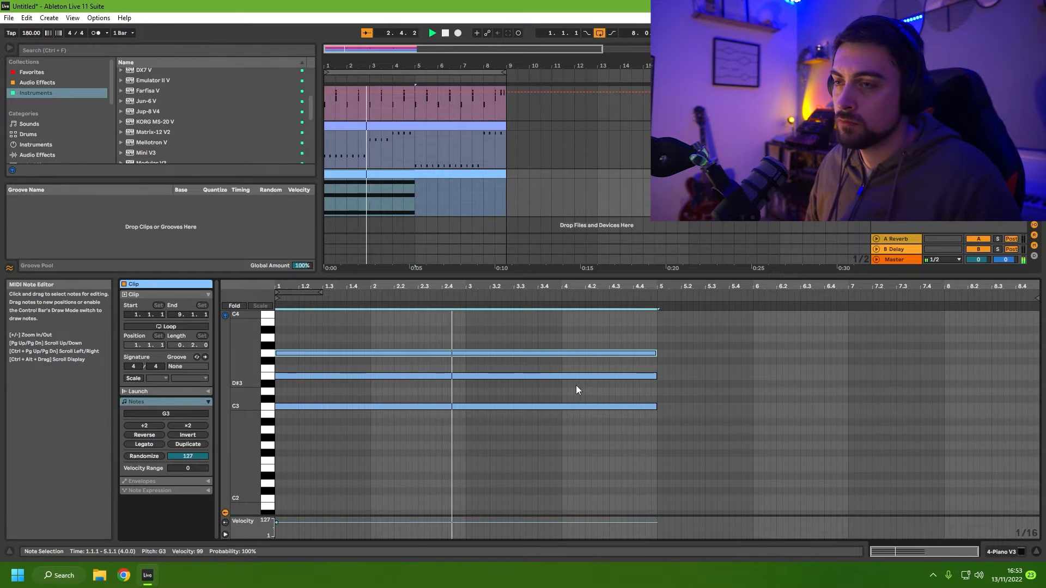
{"action": "key", "text": "space"}
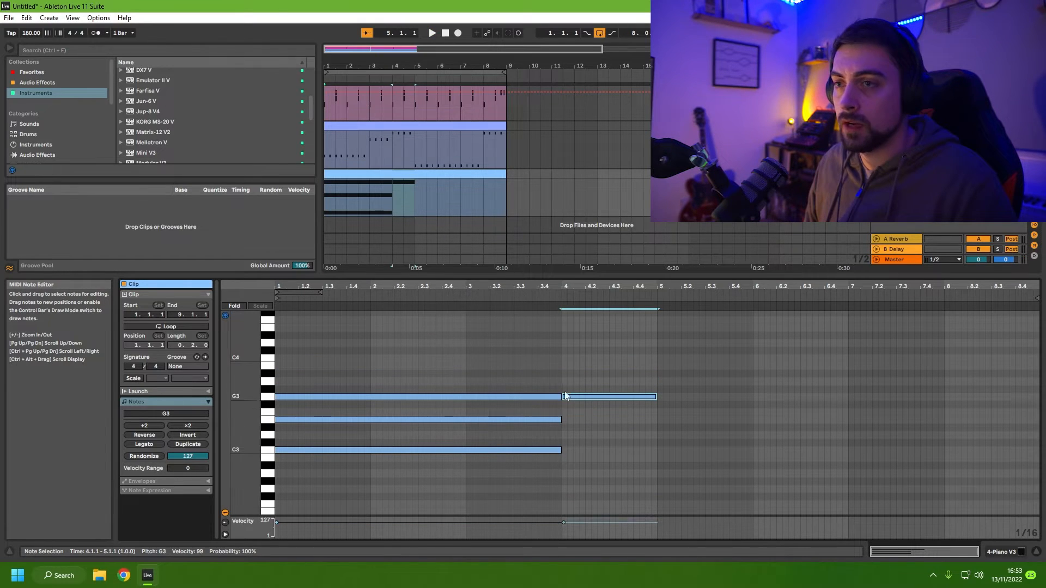
Build the bar 4 chord by adding one-bar A#3 and D4 notes above G3.
{"action": "left_click_drag", "start_coordinate": [565, 396], "coordinate": [564, 372]}
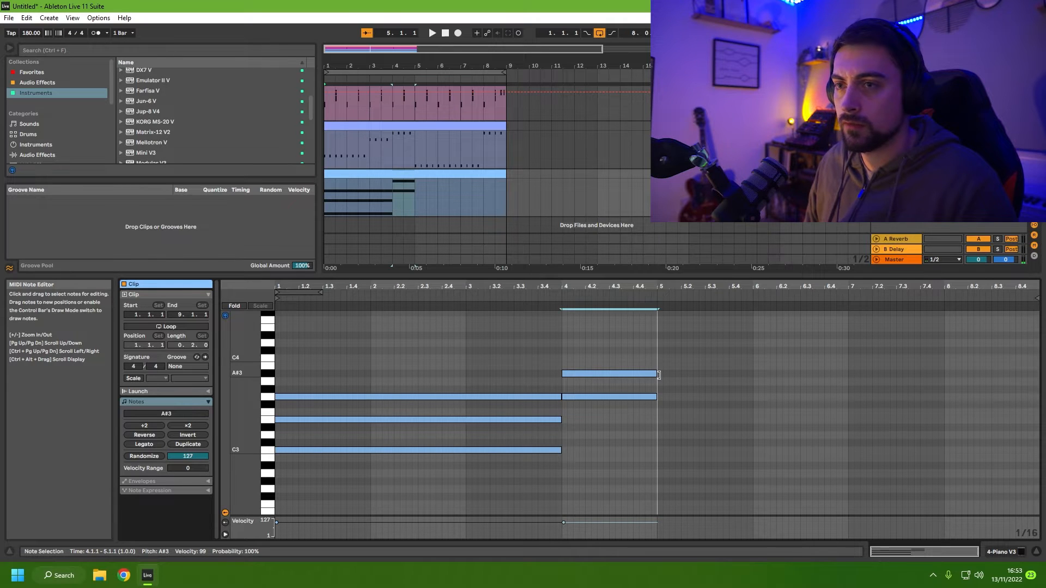
{"action": "double_click", "coordinate": [564, 344]}
{"action": "left_click_drag", "start_coordinate": [566, 344], "coordinate": [655, 345]}
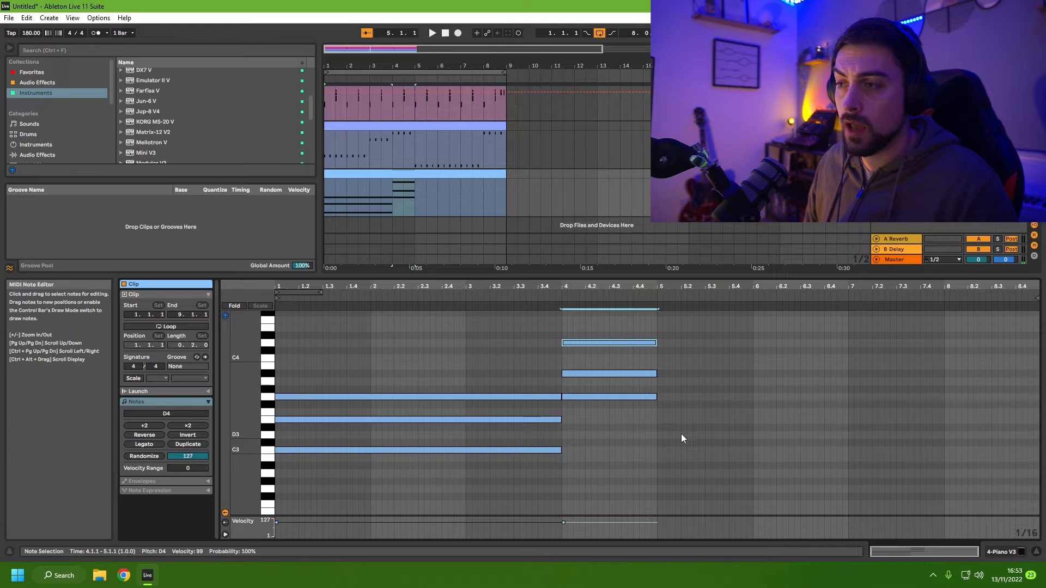
Paste a chord of A3, C4 and E4 across bars 5 to 8 and play the progression.
{"action": "key", "text": "ctrl+v"}
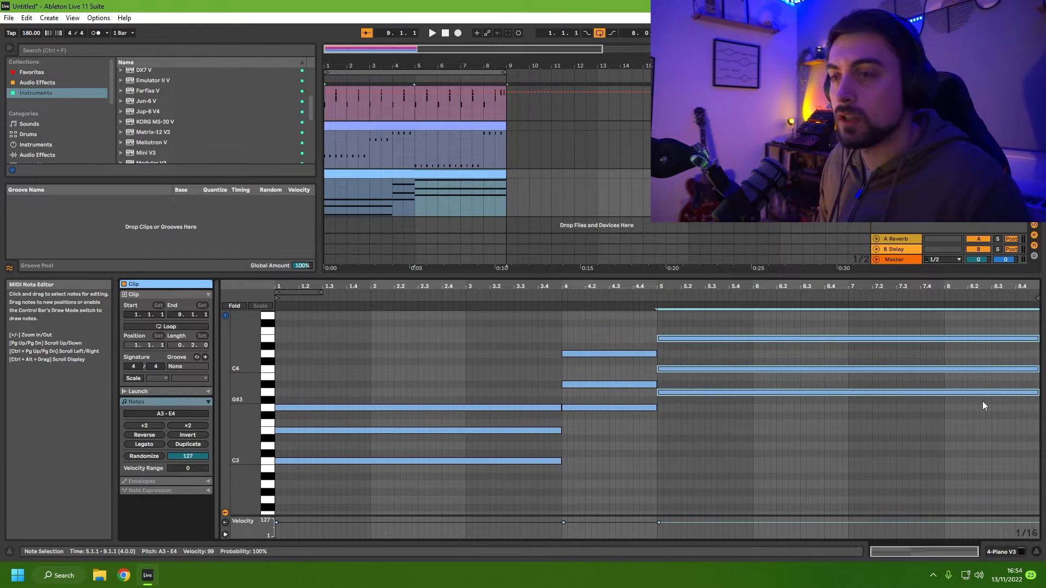
{"action": "key", "text": "space"}
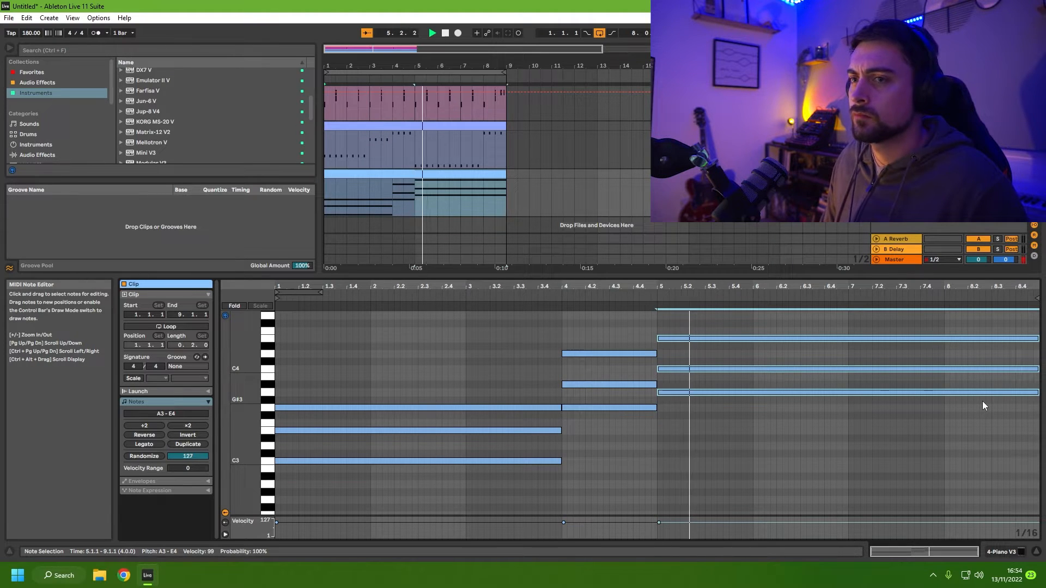
{"action": "key", "text": "space"}
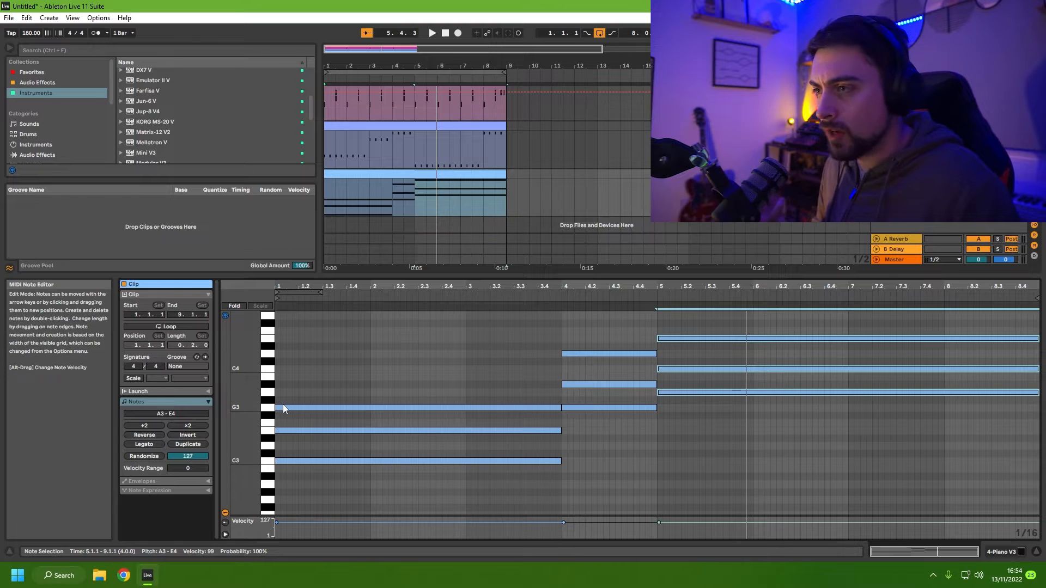
Add a B3 note across bars 1 to 3 on top of the first chord and audition it.
{"action": "mouse_move", "coordinate": [277, 377]}
{"action": "left_mouse_down"}
{"action": "mouse_move", "coordinate": [575, 388]}
{"action": "mouse_move", "coordinate": [561, 388]}
{"action": "left_mouse_up"}
{"action": "key", "text": "space"}
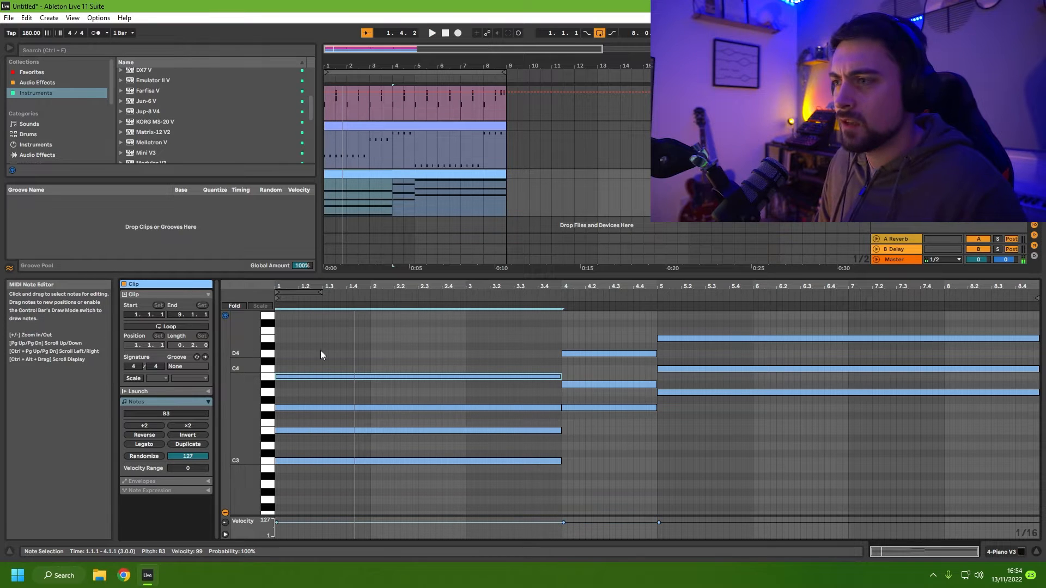
Try a D4 note across bars 1 to 3 on top of the first chord, then delete it.
{"action": "left_click_drag", "start_coordinate": [278, 354], "coordinate": [567, 354]}
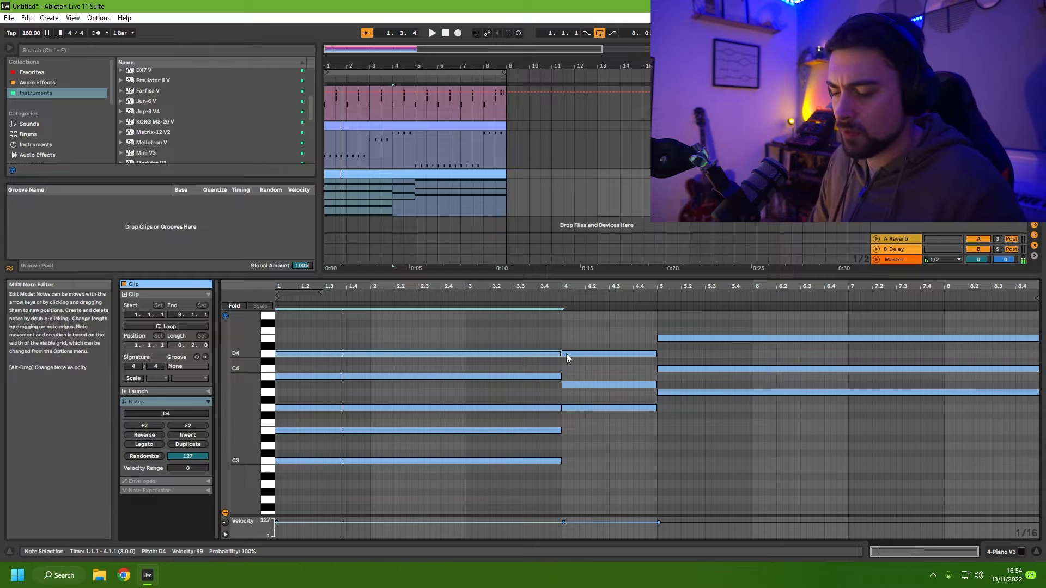
{"action": "key", "text": "Delete"}
{"action": "key", "text": "space"}
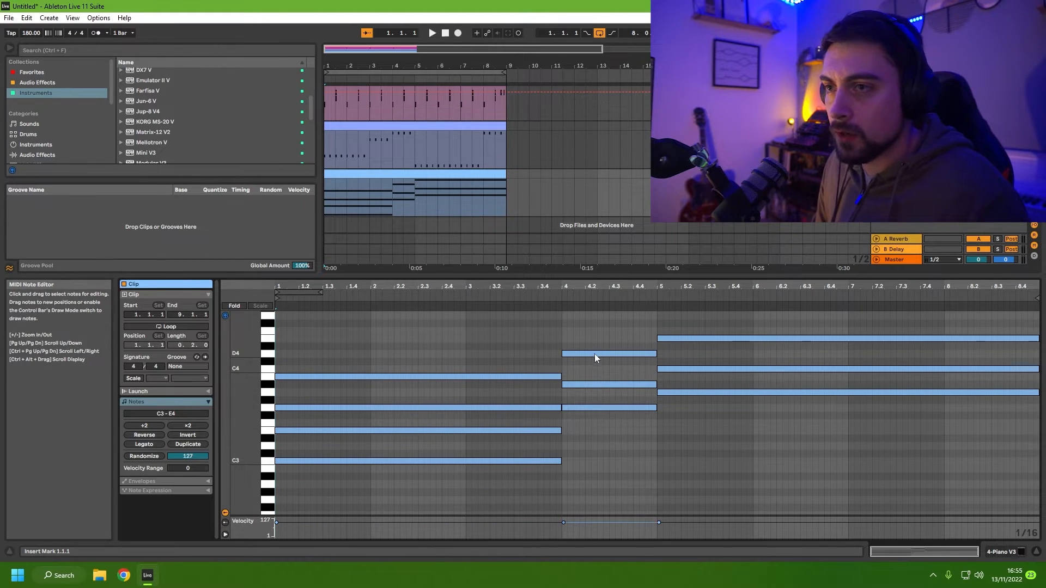
Move the bar 4 chord's D4 note down an octave to D3 and play it back.
{"action": "left_click_drag", "start_coordinate": [594, 354], "coordinate": [596, 447]}
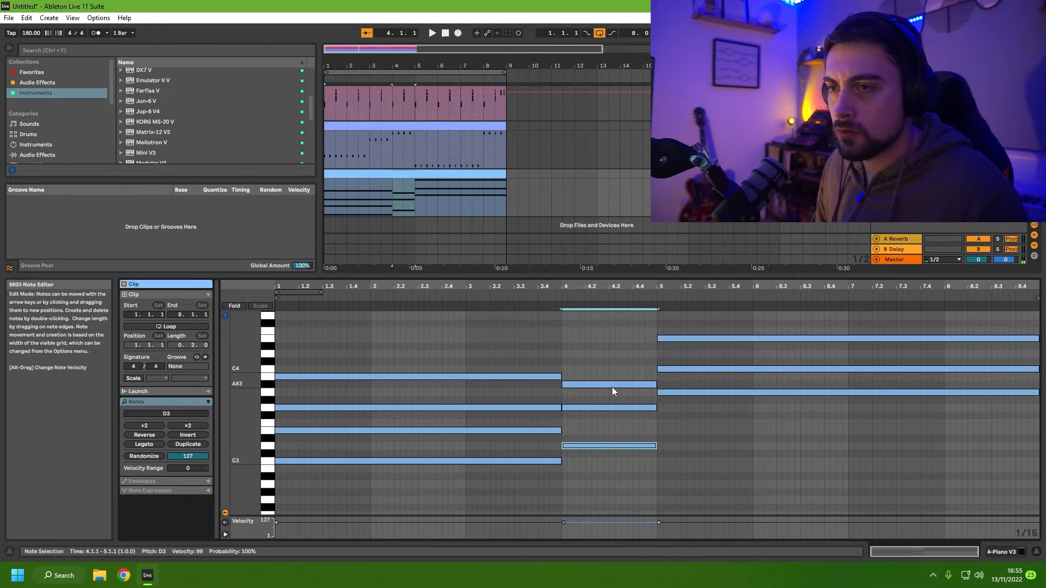
{"action": "key", "text": "space"}
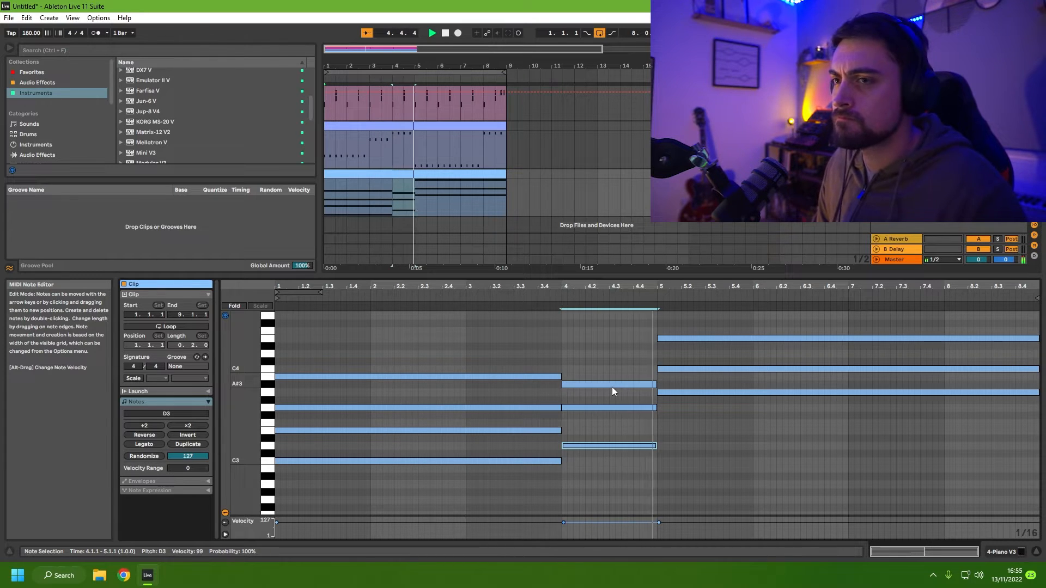
{"action": "key", "text": "space"}
Lower the E4 and C4 notes of the bars 5 to 8 chord to E3 and C3, and listen to the result.
{"action": "left_click", "coordinate": [687, 339]}
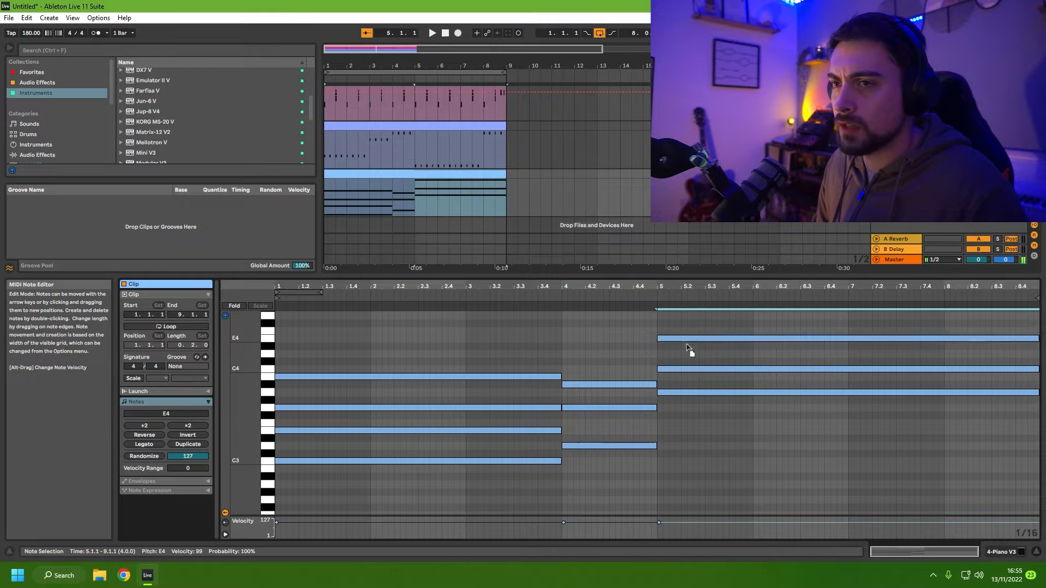
{"action": "left_click_drag", "start_coordinate": [687, 339], "coordinate": [688, 430]}
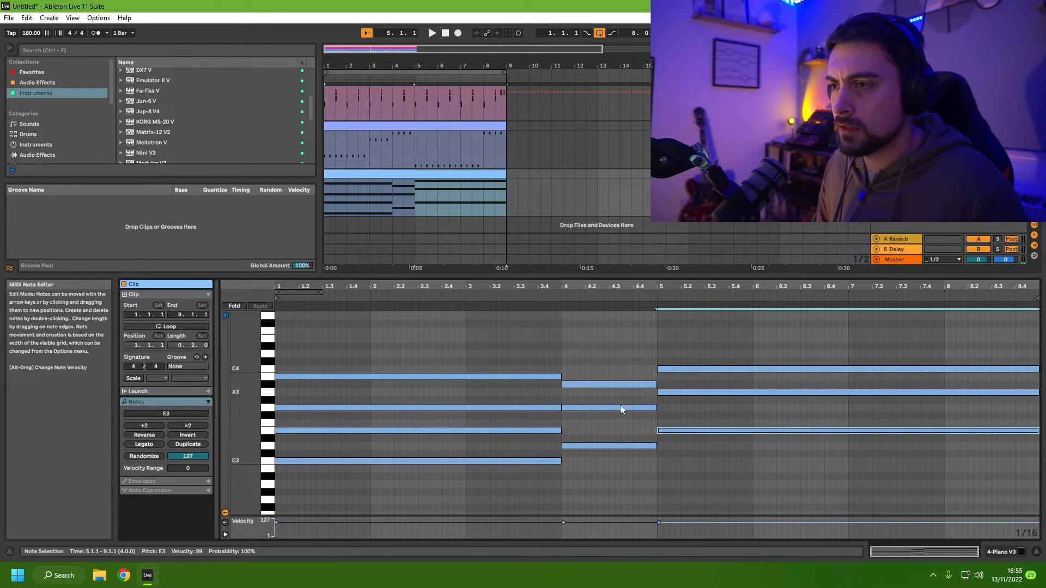
{"action": "left_click_drag", "start_coordinate": [706, 370], "coordinate": [700, 465]}
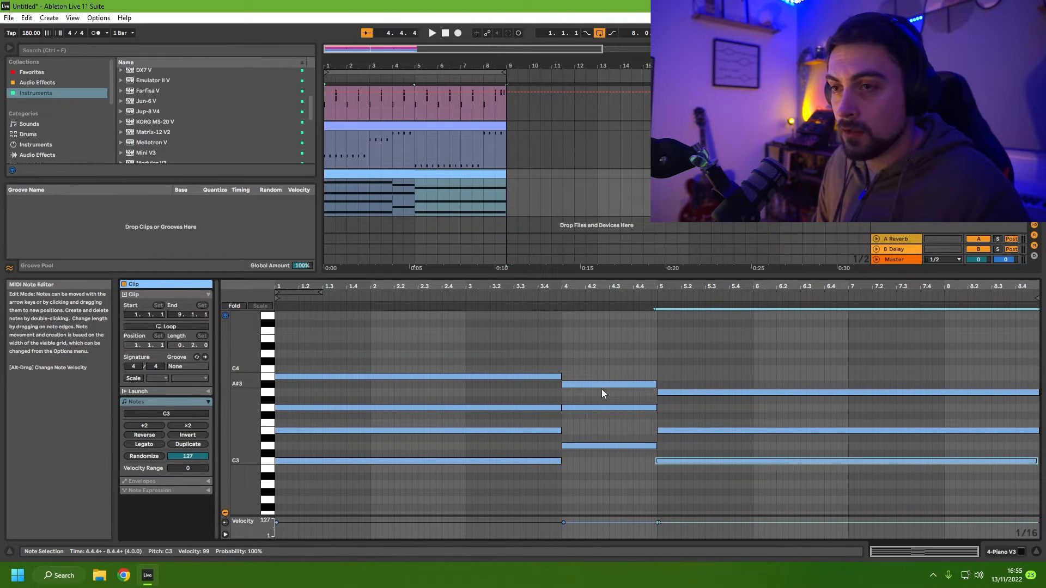
{"action": "key", "text": "space"}
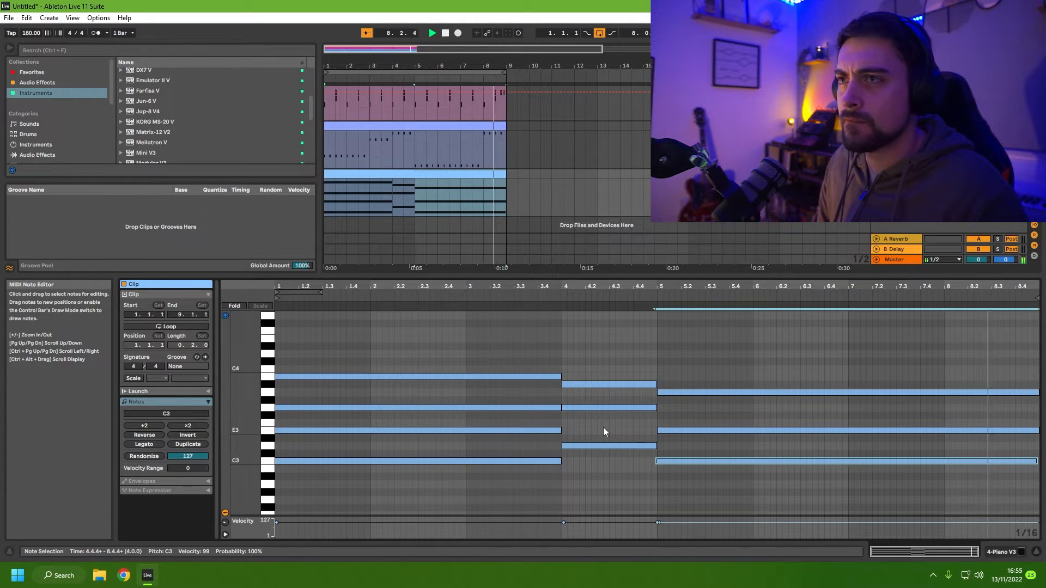
Add a one-bar F3 note to the bar 4 chord, drawing it at F4 and moving it down an octave.
{"action": "double_click", "coordinate": [564, 331]}
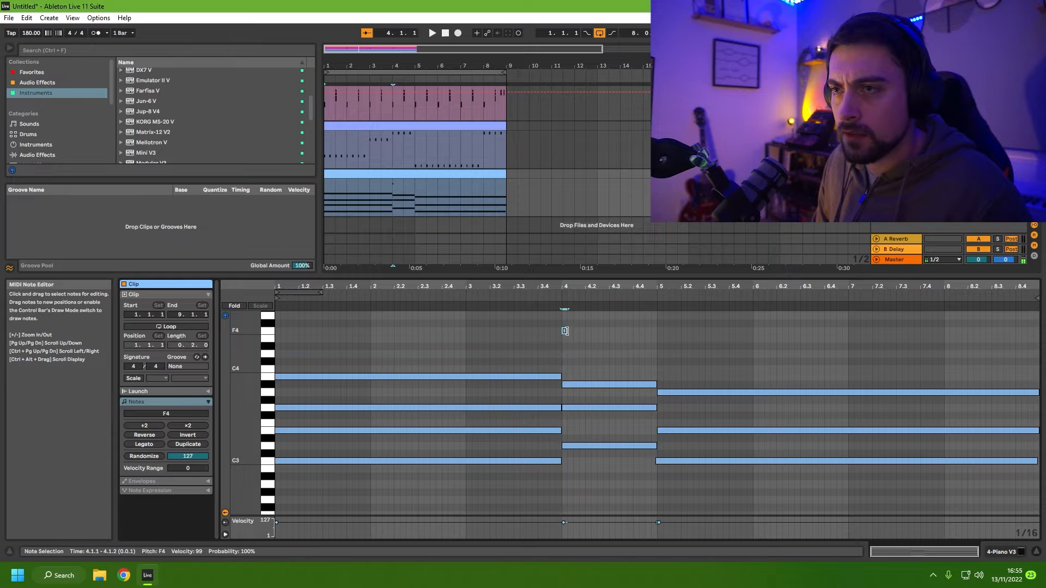
{"action": "mouse_move", "coordinate": [567, 333]}
{"action": "left_mouse_down"}
{"action": "mouse_move", "coordinate": [657, 334]}
{"action": "mouse_move", "coordinate": [567, 332]}
{"action": "left_mouse_up"}
{"action": "left_click_drag", "start_coordinate": [574, 333], "coordinate": [577, 425]}
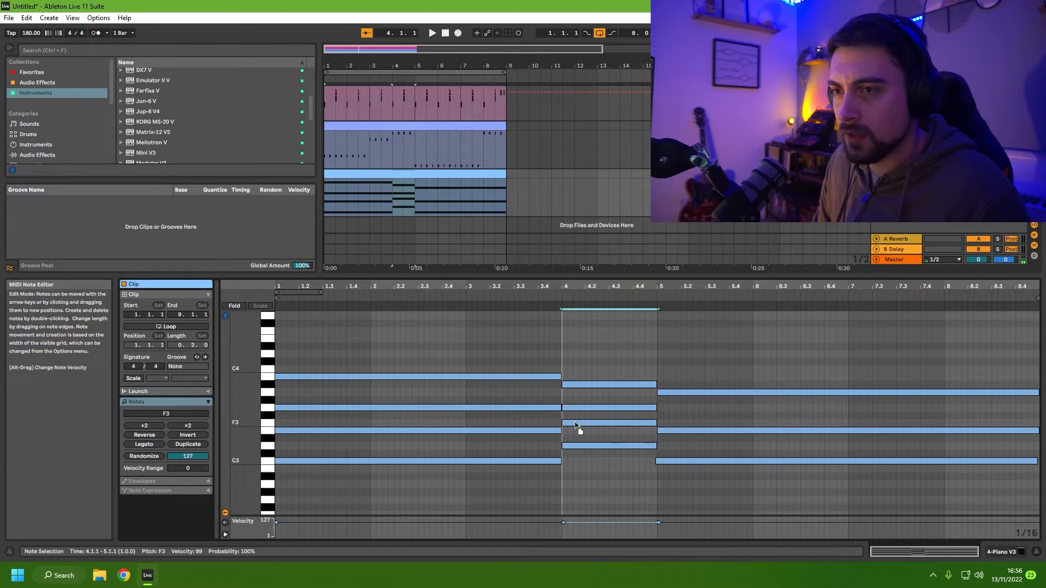
Play the chords back and align the last chord's C3 note to start at 5.1.1.
{"action": "key", "text": "space"}
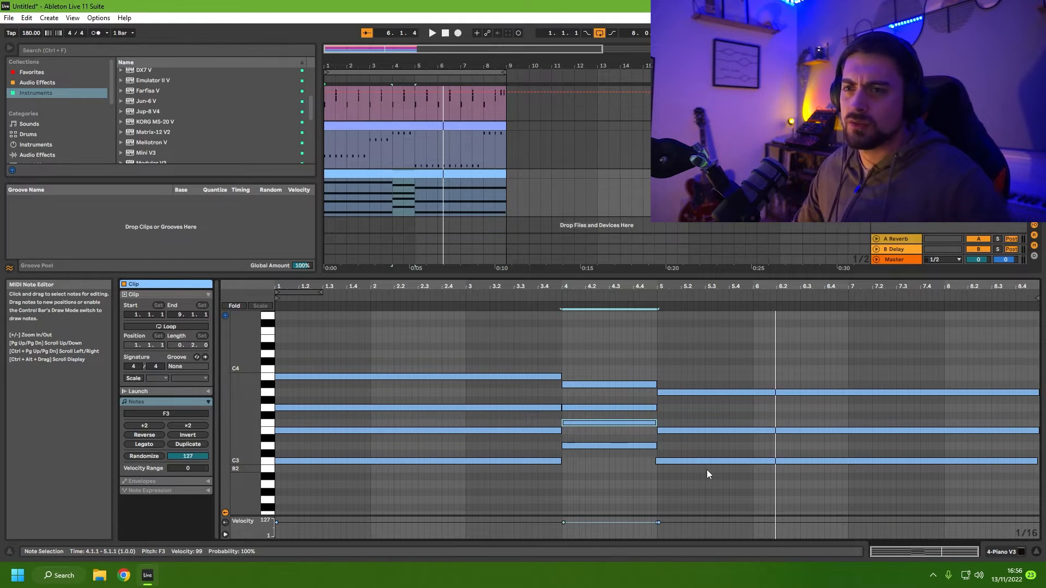
{"action": "left_click", "coordinate": [686, 462]}
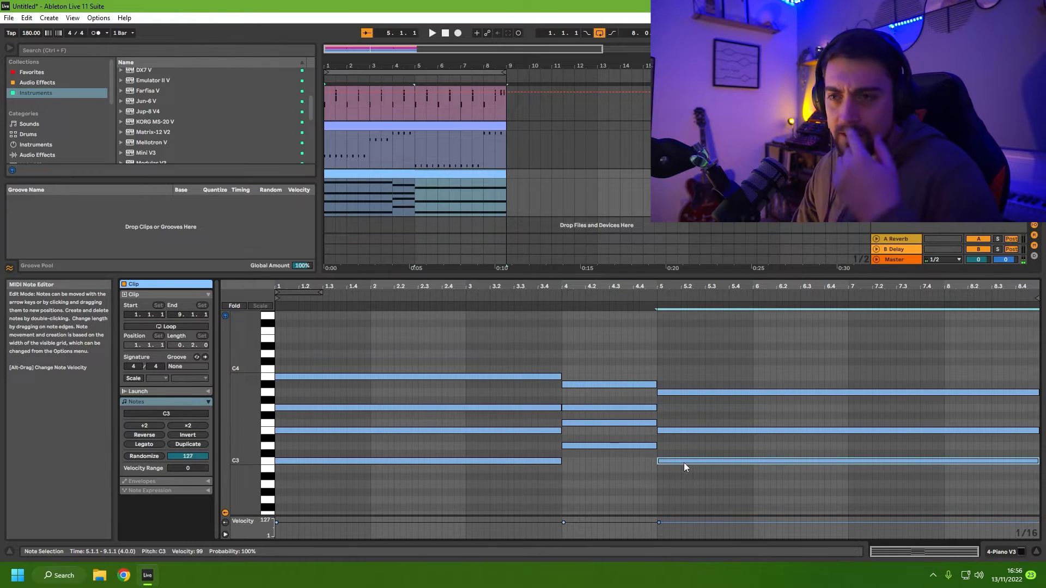
Add a G3 note spanning bars 5 to 8, drawing it at G4 and moving it down an octave, and play the chords back.
{"action": "left_click", "coordinate": [681, 464]}
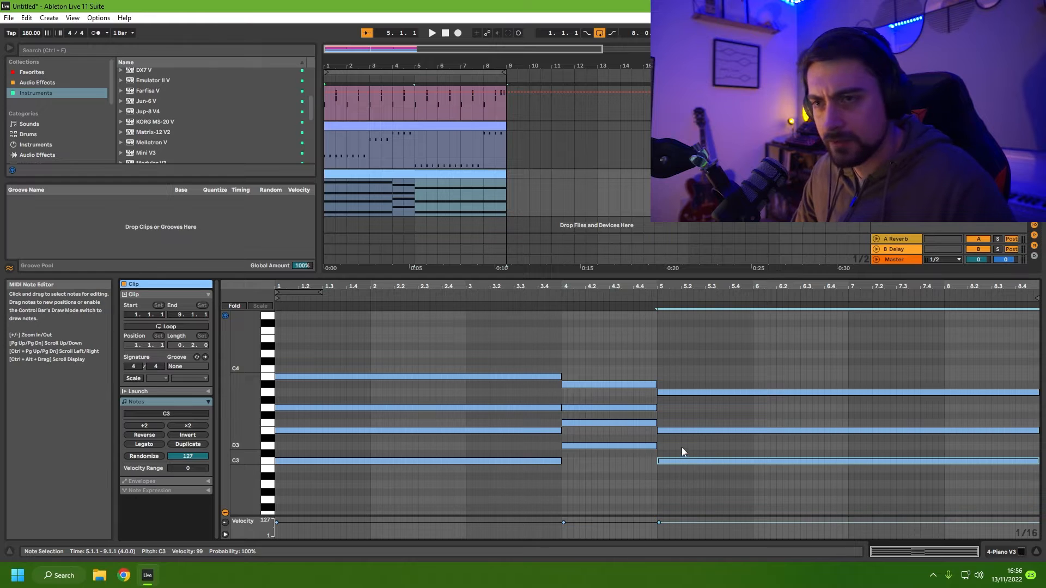
{"action": "double_click", "coordinate": [660, 315]}
{"action": "left_click_drag", "start_coordinate": [661, 316], "coordinate": [1038, 316]}
{"action": "left_click_drag", "start_coordinate": [672, 317], "coordinate": [674, 407]}
{"action": "left_click_drag", "start_coordinate": [471, 405], "coordinate": [735, 415]}
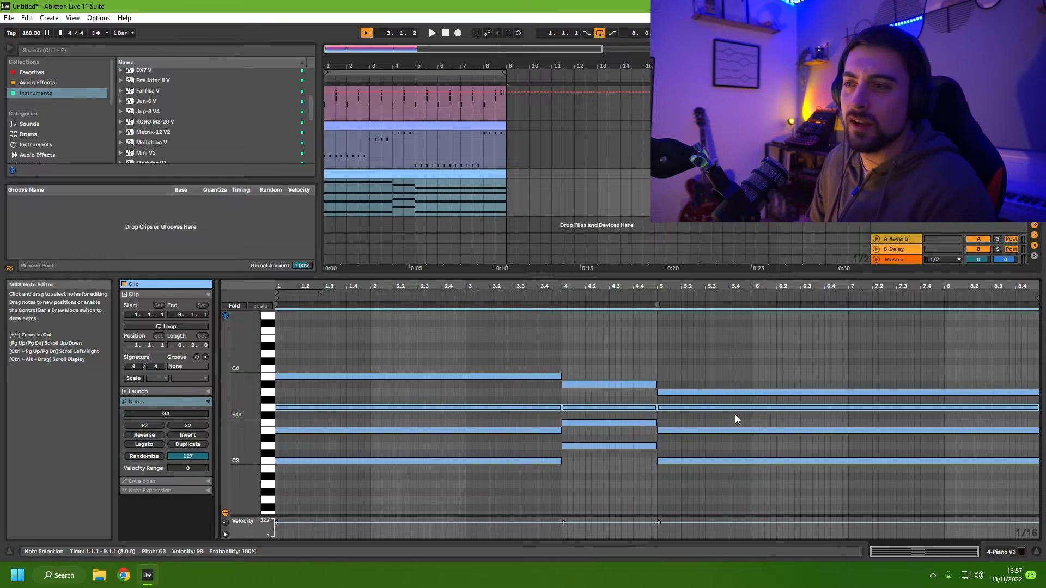
{"action": "key", "text": "space"}
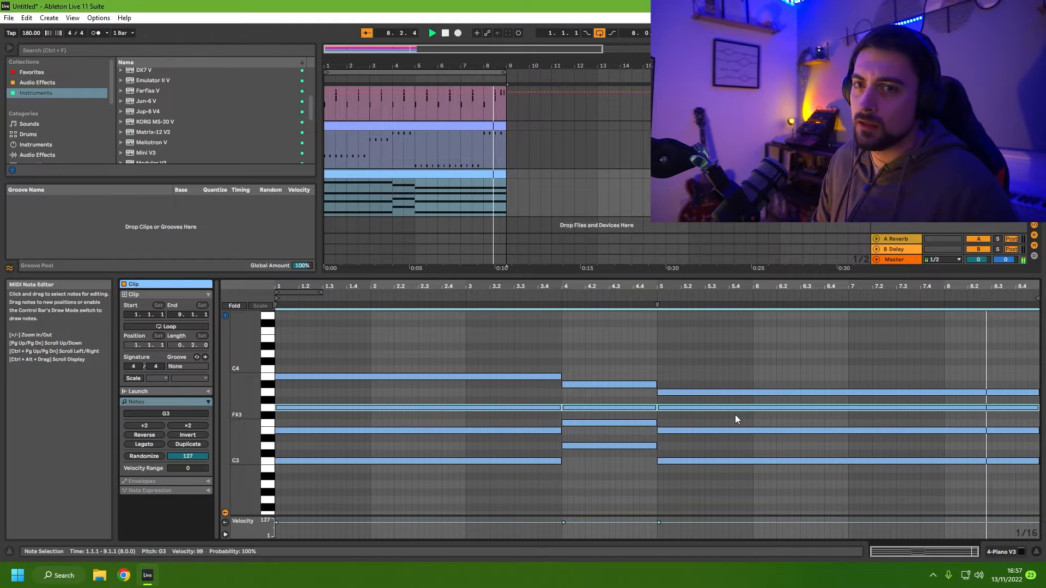
{"action": "key", "text": "space"}
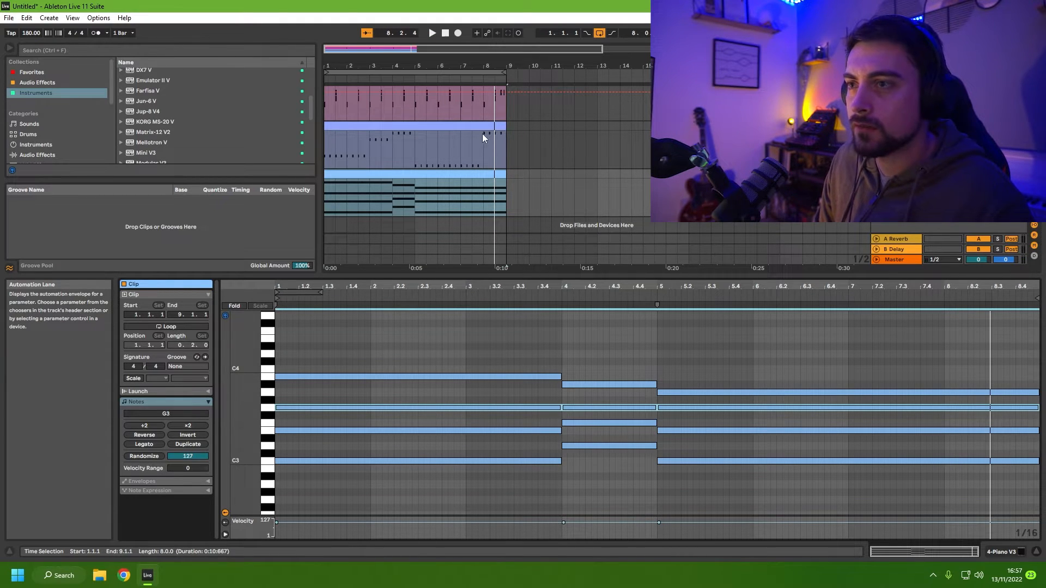
Shorten the chord starting at bar 5 to end at 8.1.1, and copy the bar 4 chord to 8.1.1.
{"action": "left_click_drag", "start_coordinate": [1035, 498], "coordinate": [944, 393]}
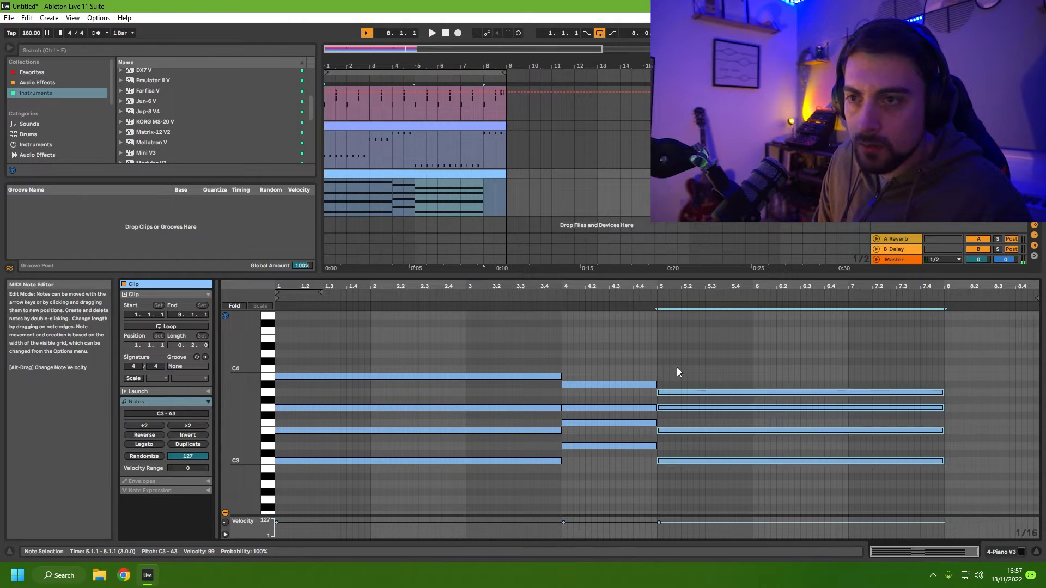
{"action": "left_click_drag", "start_coordinate": [622, 355], "coordinate": [608, 456]}
{"action": "key", "text": "ctrl+c"}
{"action": "left_click", "coordinate": [946, 449]}
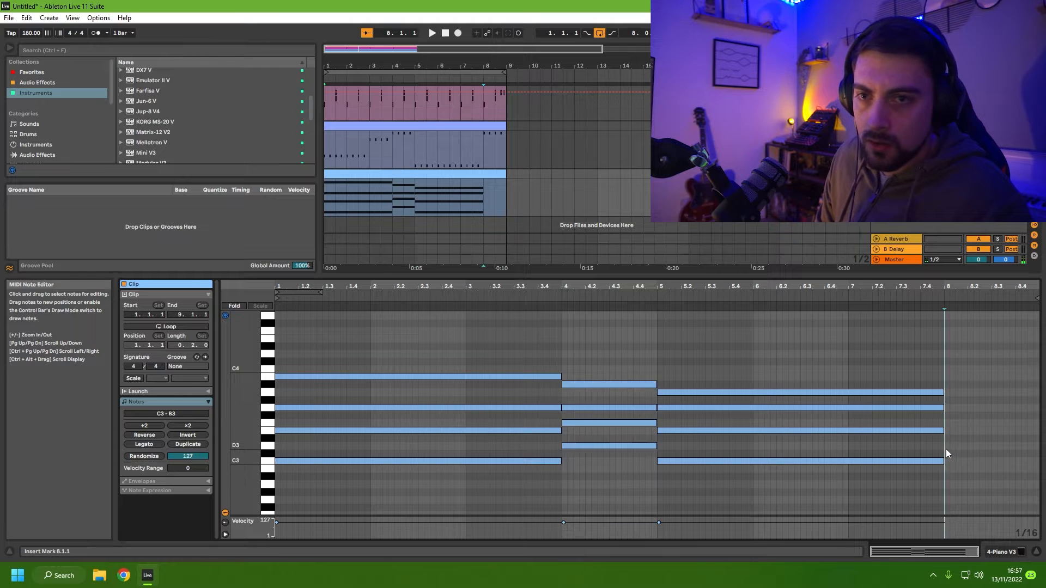
{"action": "key", "text": "ctrl+v"}
{"action": "key", "text": "space"}
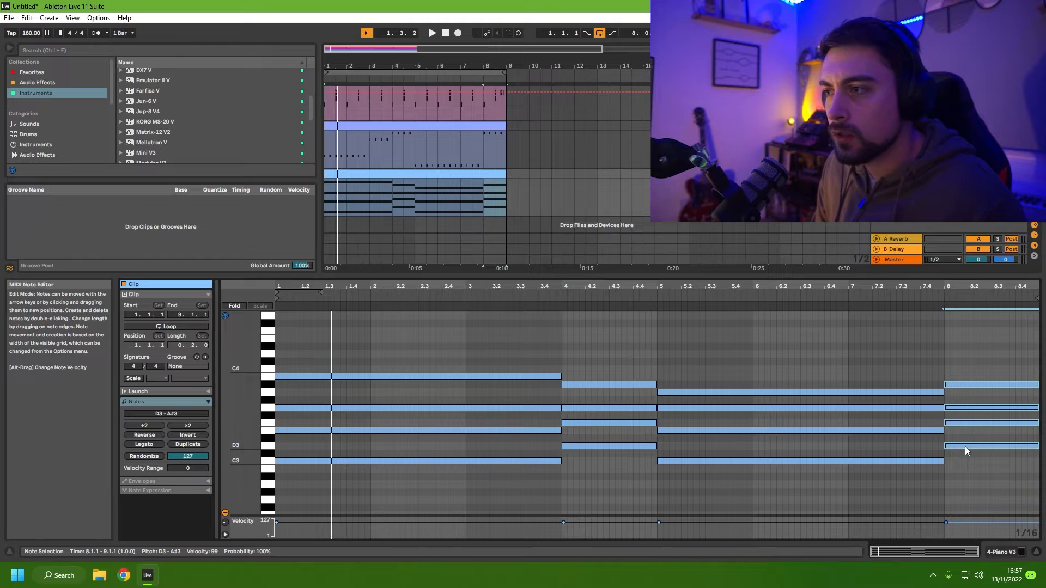
Move the bar 8 chord's D3 note up an octave to D4 and listen to the result.
{"action": "mouse_move", "coordinate": [965, 446]}
{"action": "left_mouse_down"}
{"action": "mouse_move", "coordinate": [968, 383]}
{"action": "mouse_move", "coordinate": [964, 443]}
{"action": "mouse_move", "coordinate": [975, 444]}
{"action": "left_mouse_up"}
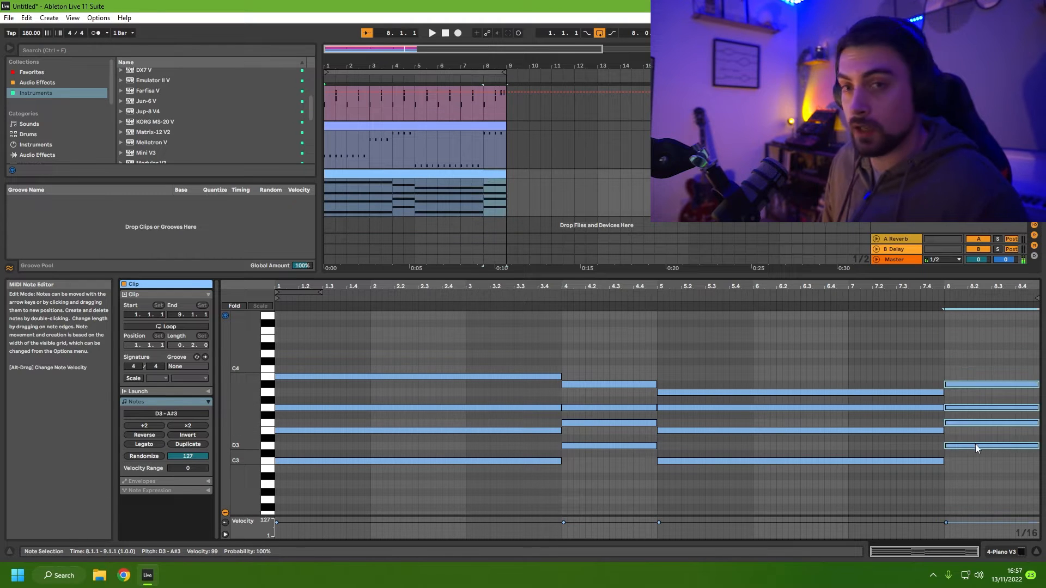
{"action": "left_click", "coordinate": [976, 445]}
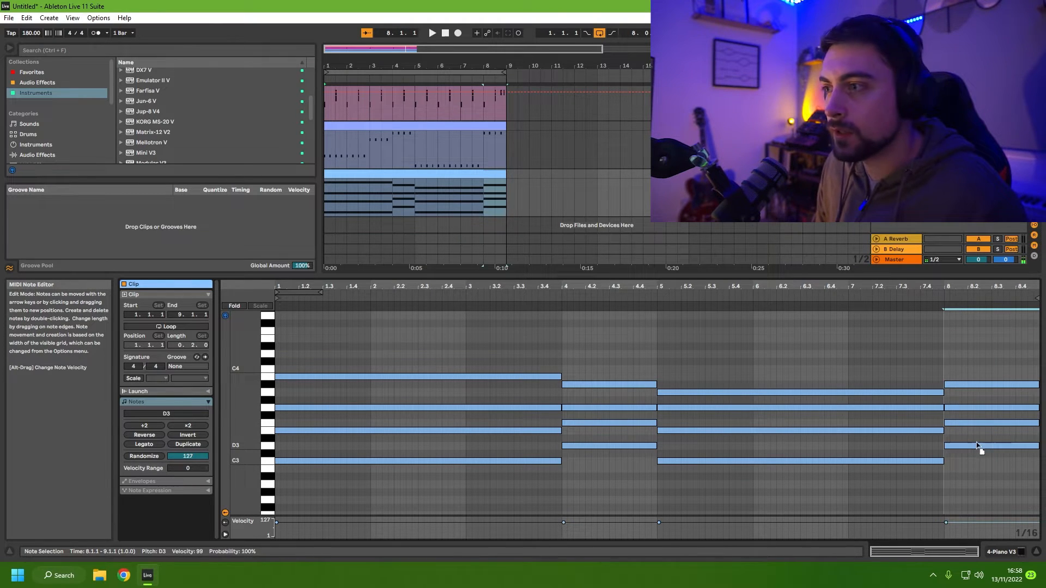
{"action": "left_click_drag", "start_coordinate": [978, 446], "coordinate": [979, 355]}
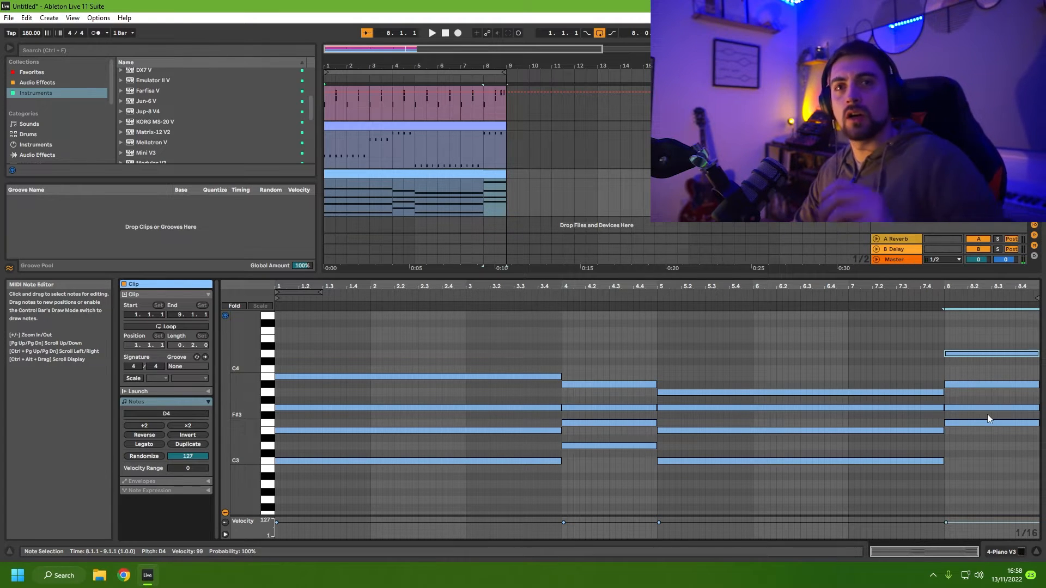
{"action": "key", "text": "space"}
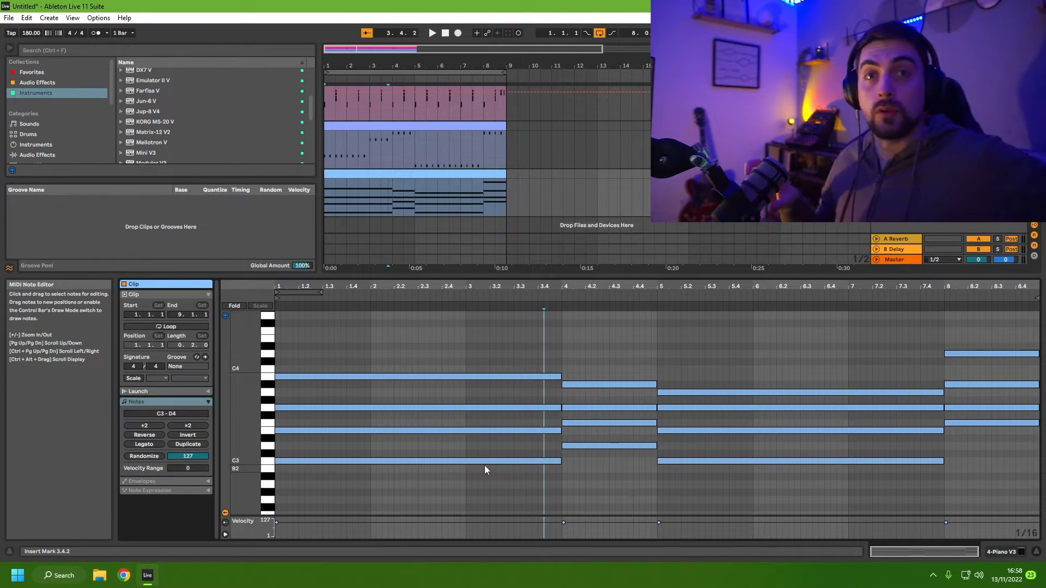
Audition individual notes across the four chords, following each voice from the top notes down to the lowest ones.
{"action": "left_click", "coordinate": [383, 377]}
{"action": "left_click", "coordinate": [613, 385]}
{"action": "left_click", "coordinate": [671, 392]}
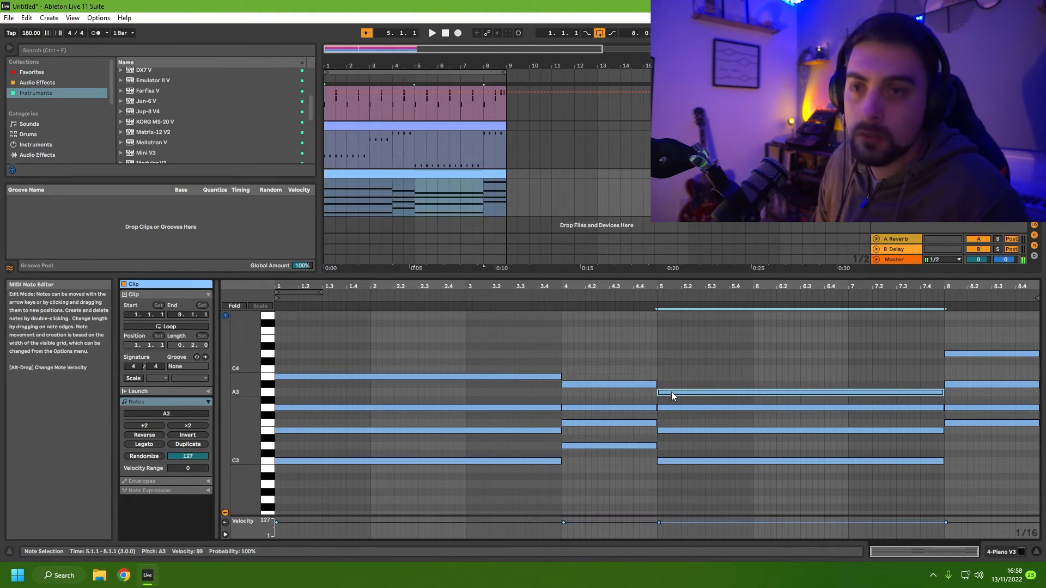
{"action": "left_click", "coordinate": [959, 384]}
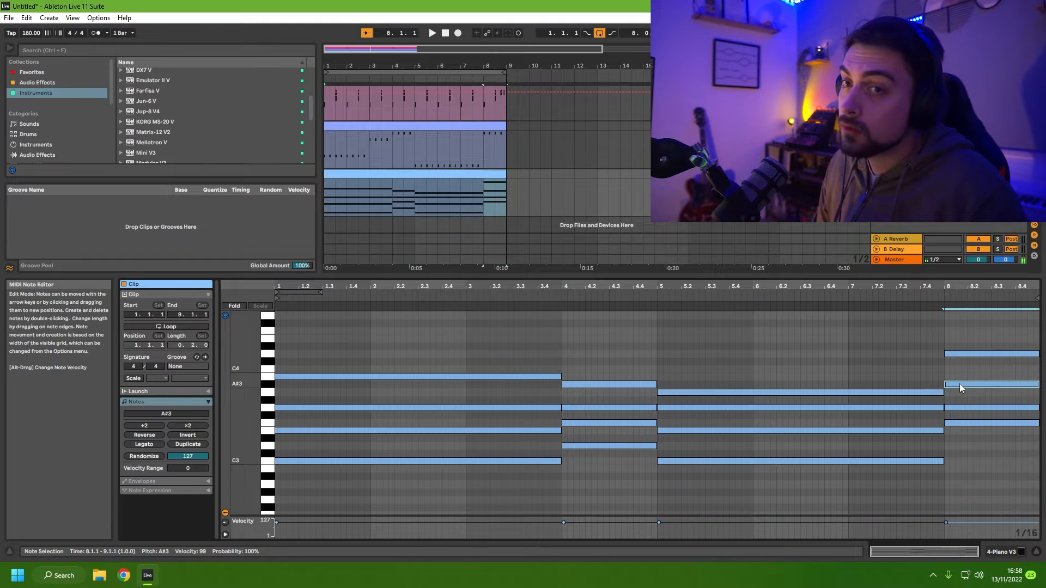
{"action": "left_click", "coordinate": [417, 374]}
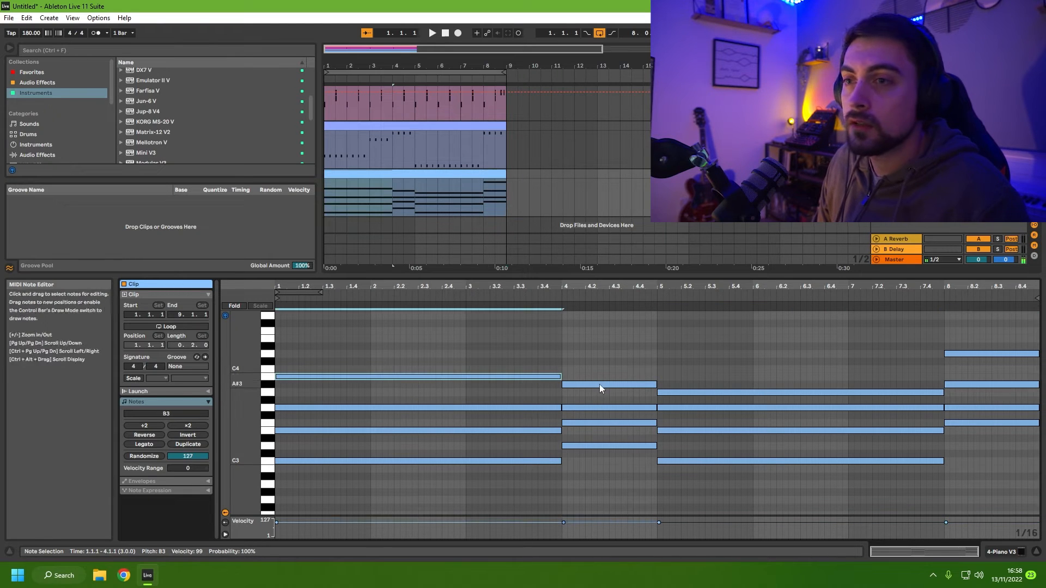
{"action": "left_click", "coordinate": [704, 392]}
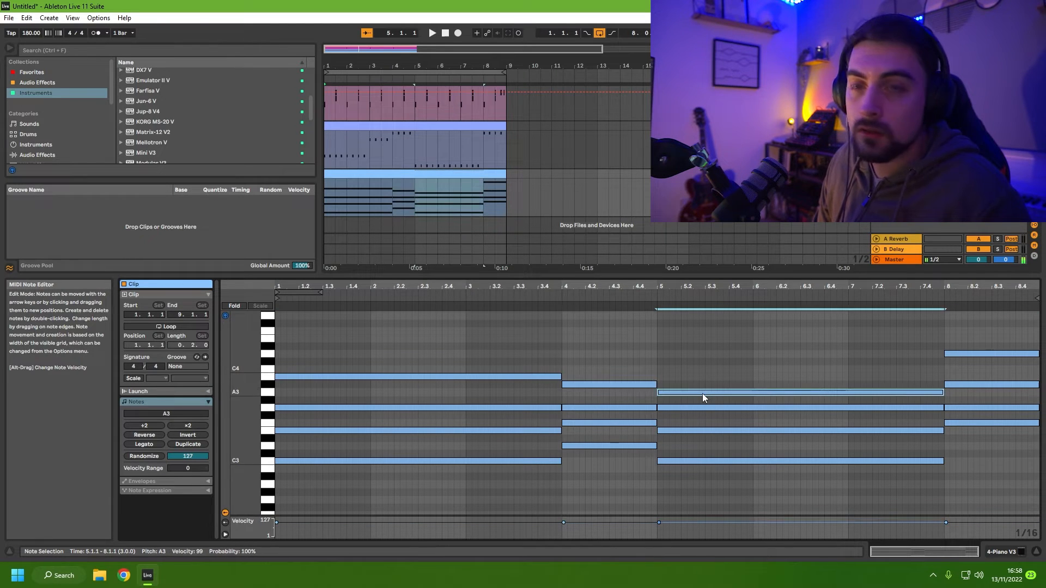
{"action": "left_click", "coordinate": [514, 407]}
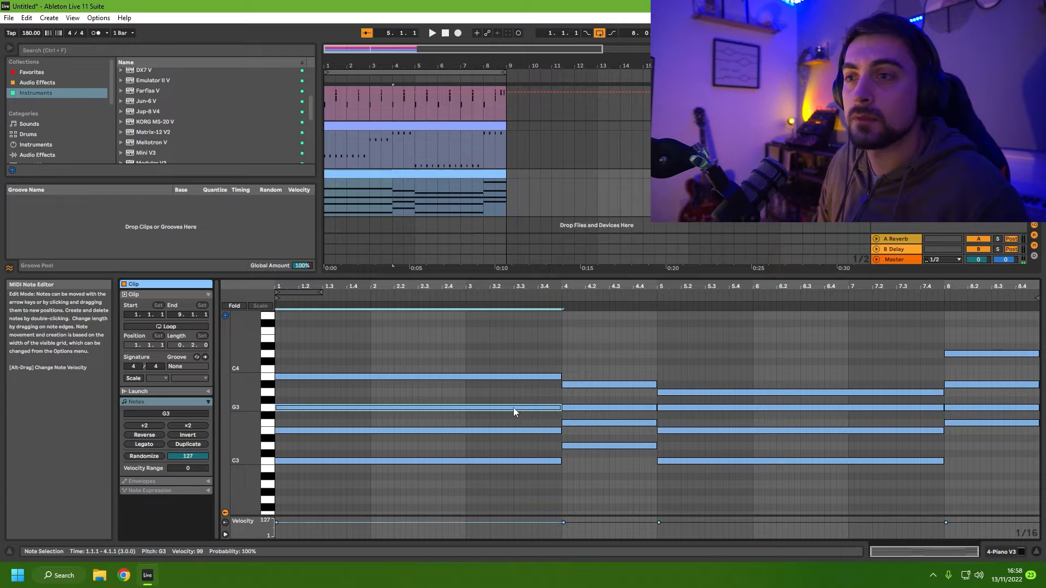
{"action": "left_click", "coordinate": [691, 407]}
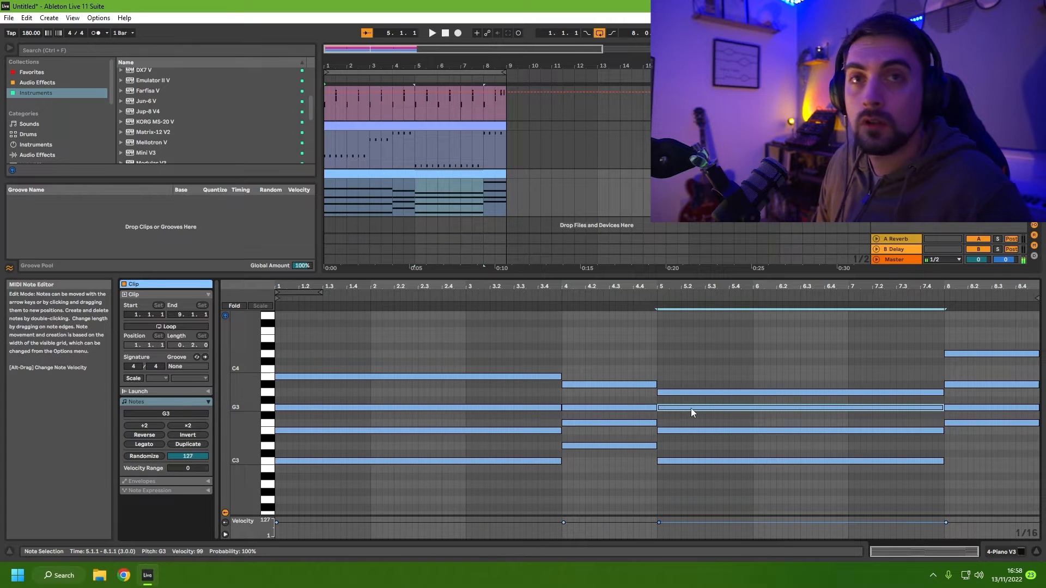
{"action": "left_click", "coordinate": [1008, 408]}
{"action": "left_click", "coordinate": [531, 431]}
{"action": "left_click", "coordinate": [575, 423]}
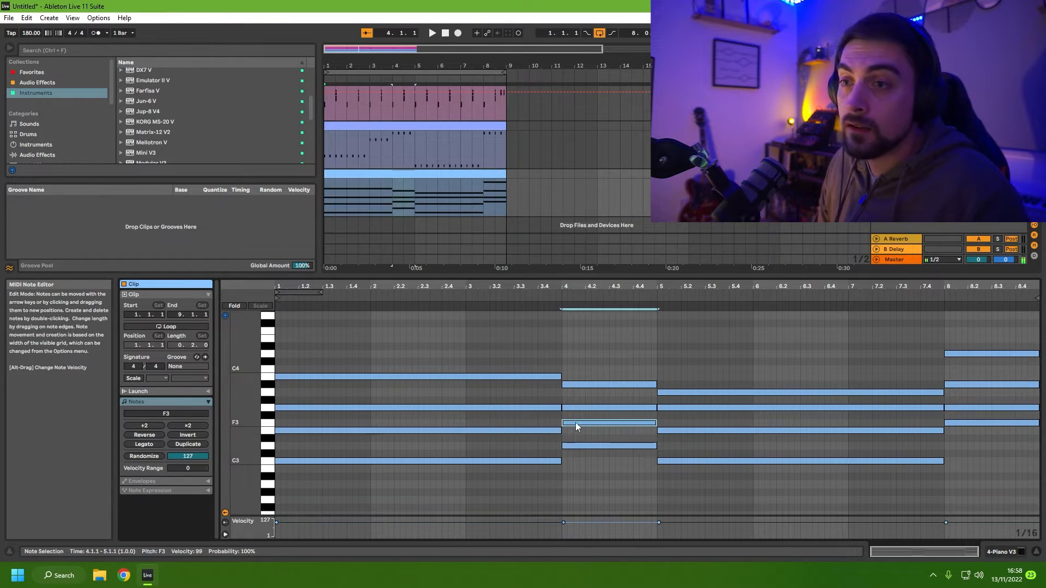
{"action": "left_click", "coordinate": [512, 461]}
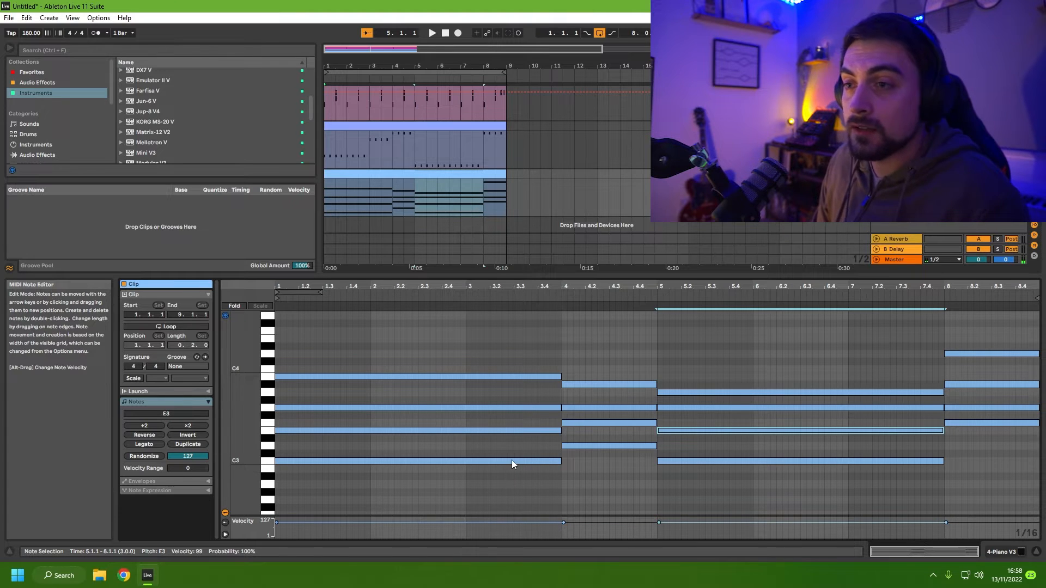
{"action": "left_click", "coordinate": [617, 446]}
{"action": "left_click", "coordinate": [693, 462]}
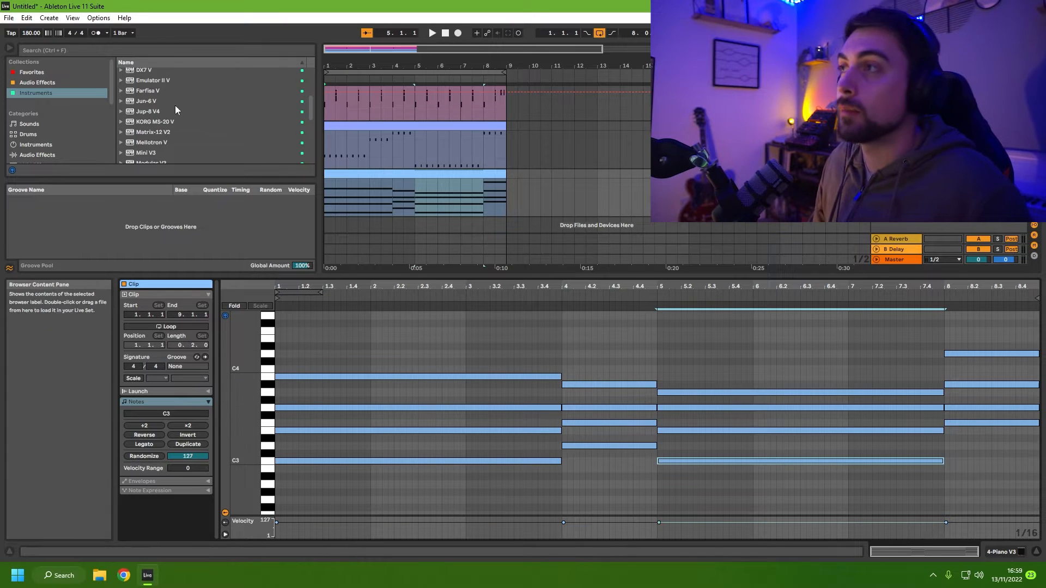
Add an Arpeggiator MIDI effect before Piano V3 on its track and set the arpeggio style to UpDown.
{"action": "scroll", "coordinate": [21, 125], "scroll_direction": "down", "scroll_amount": 1}
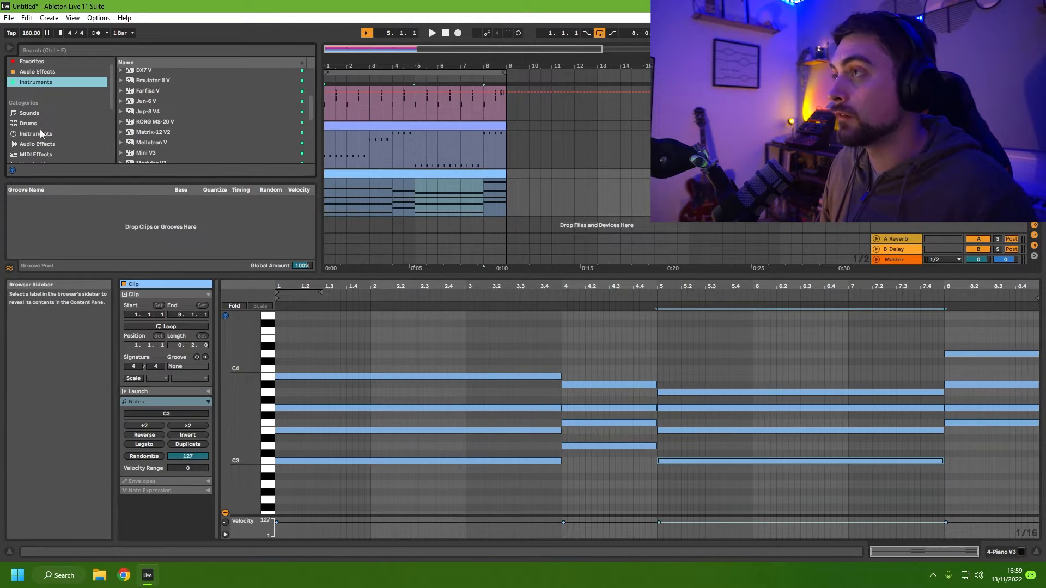
{"action": "left_click", "coordinate": [36, 155]}
{"action": "left_click", "coordinate": [136, 73]}
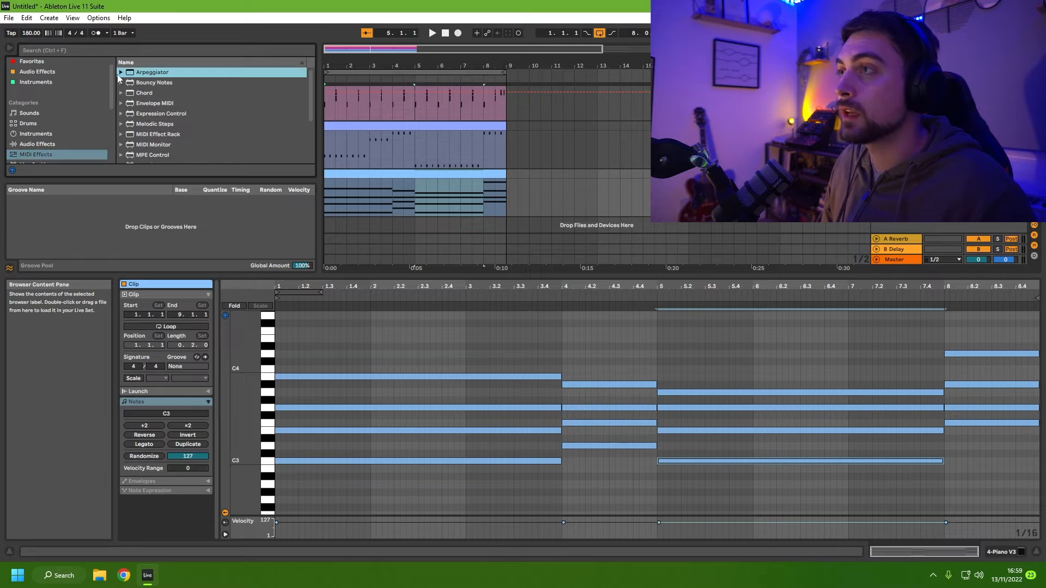
{"action": "double_click", "coordinate": [896, 174]}
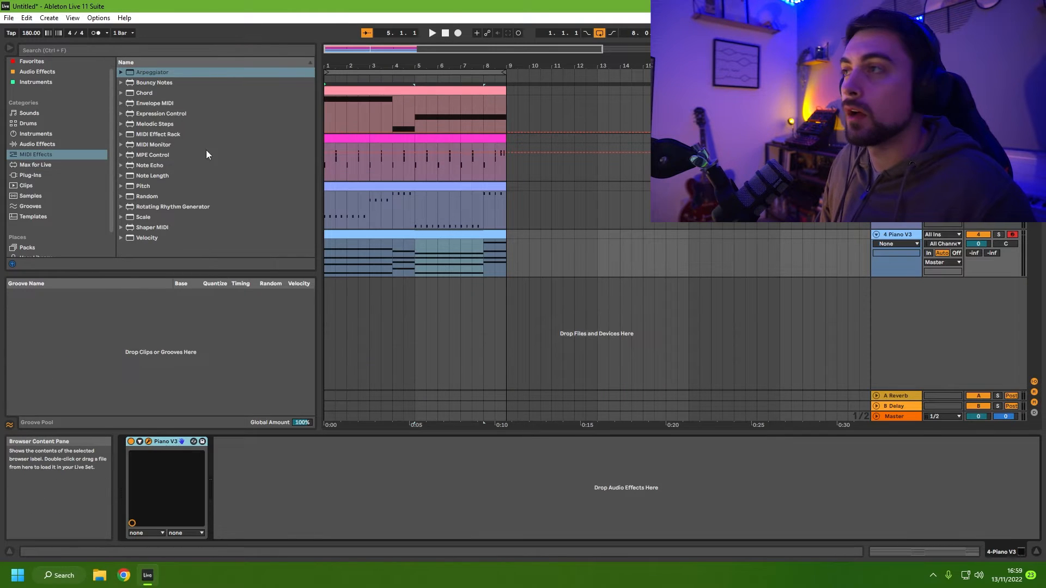
{"action": "left_click_drag", "start_coordinate": [153, 80], "coordinate": [279, 466]}
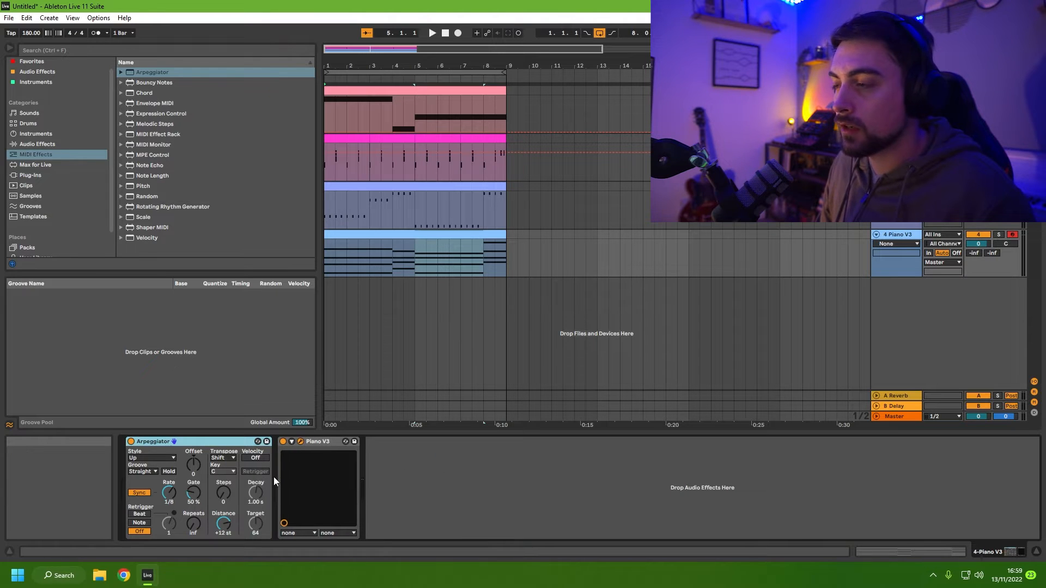
{"action": "key", "text": "space"}
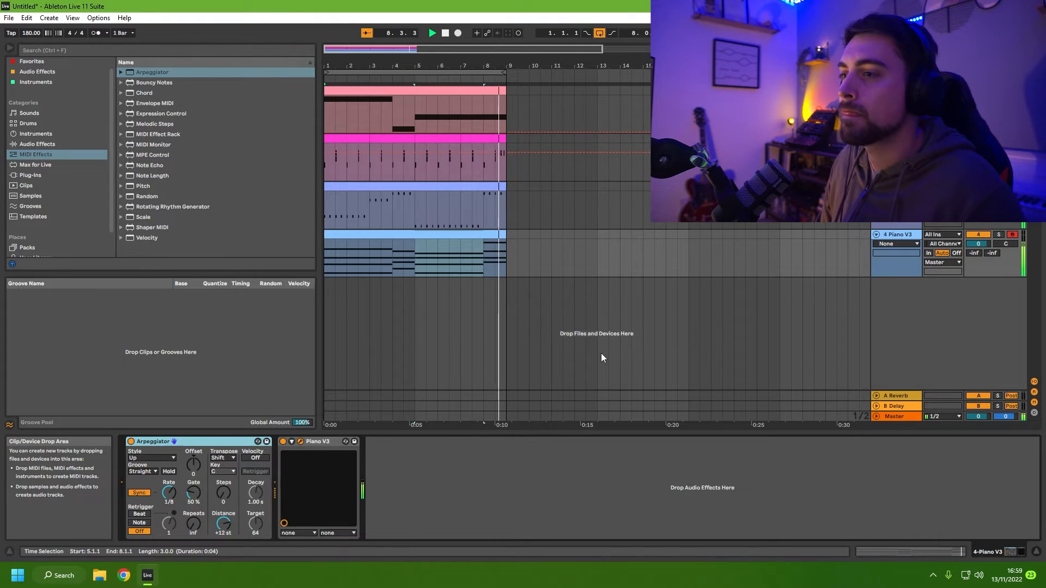
{"action": "left_click", "coordinate": [152, 458]}
{"action": "left_click", "coordinate": [141, 322]}
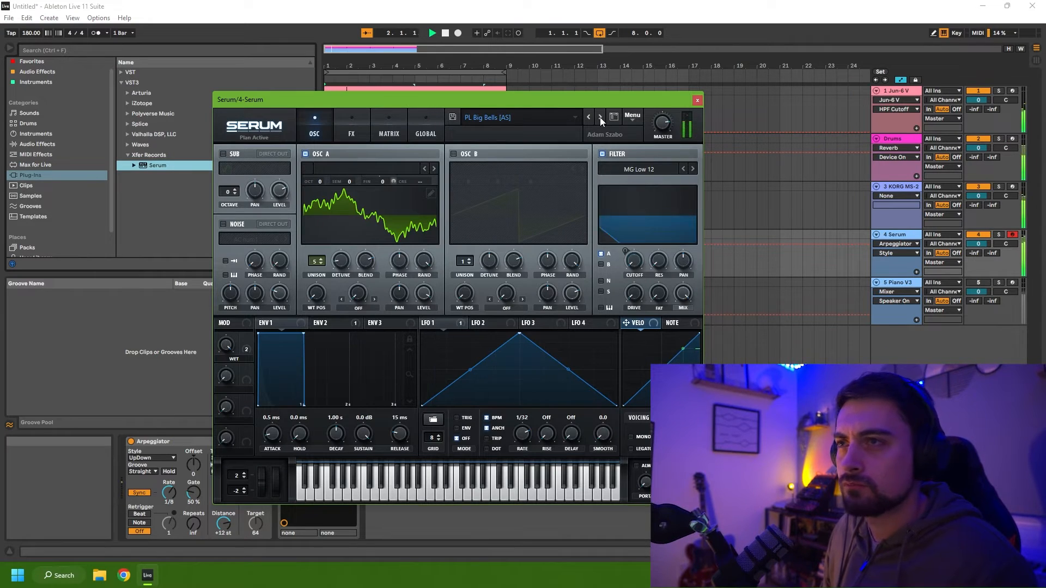
Switch Serum to the PL Crushed Pluck [AS] preset and show its effects rack.
{"action": "left_click", "coordinate": [600, 117]}
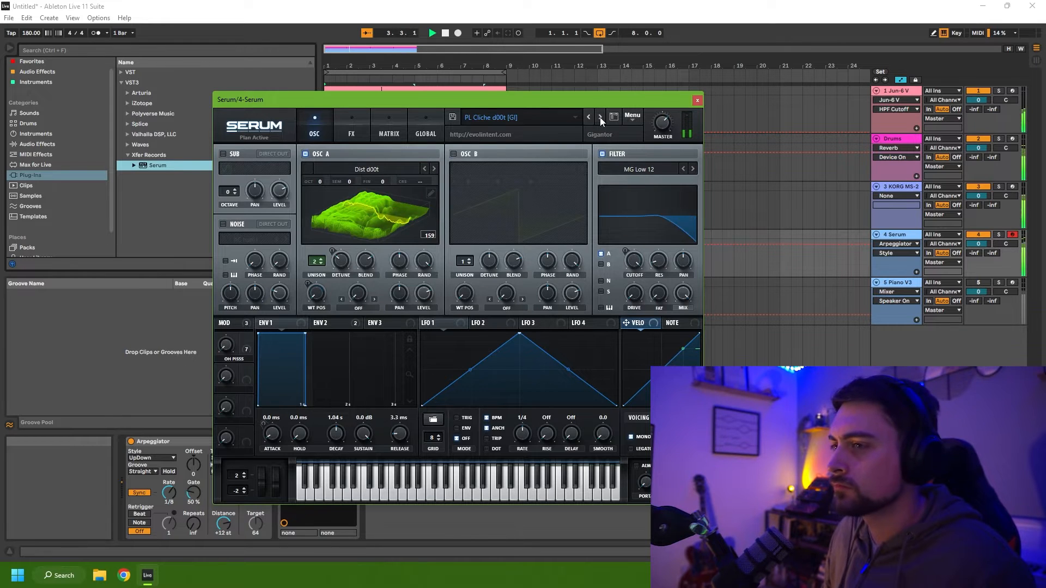
{"action": "left_click", "coordinate": [600, 117]}
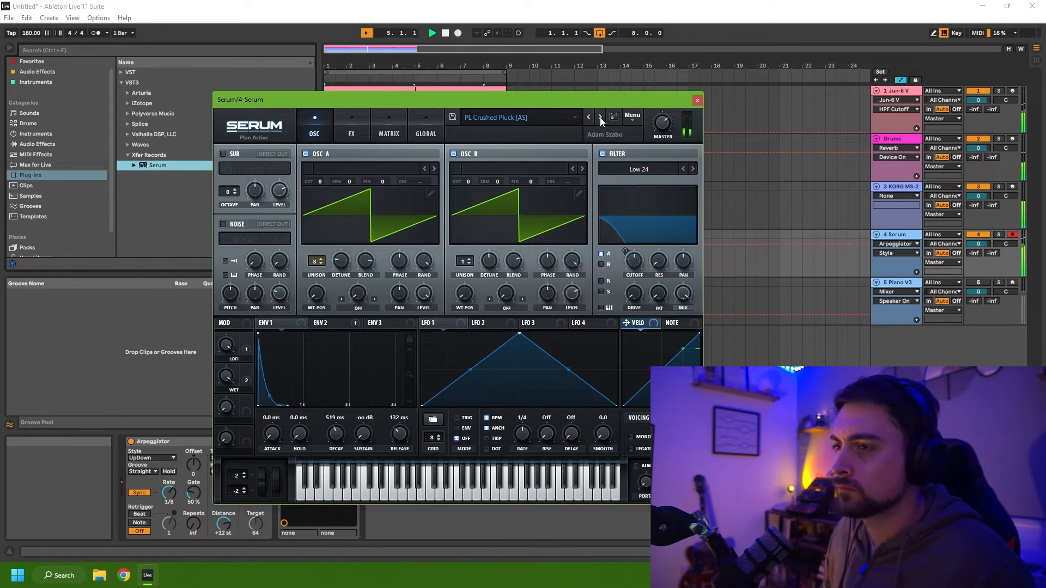
{"action": "left_click", "coordinate": [353, 124]}
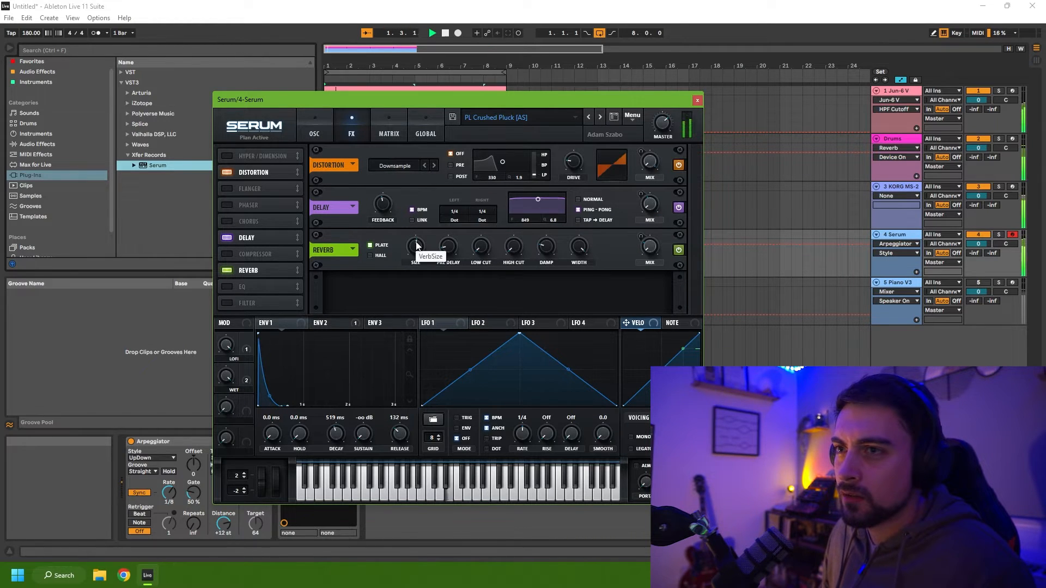
Try out the reverb size and different distortion drive amounts, up to 93%, on the Serum pluck.
{"action": "left_click_drag", "start_coordinate": [417, 246], "coordinate": [421, 283]}
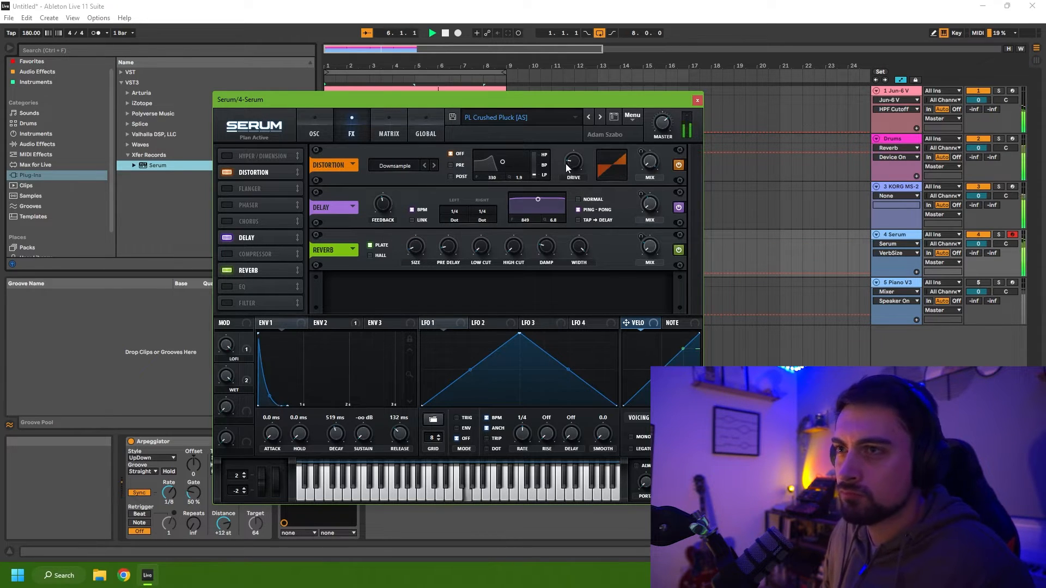
{"action": "left_click_drag", "start_coordinate": [566, 167], "coordinate": [574, 181]}
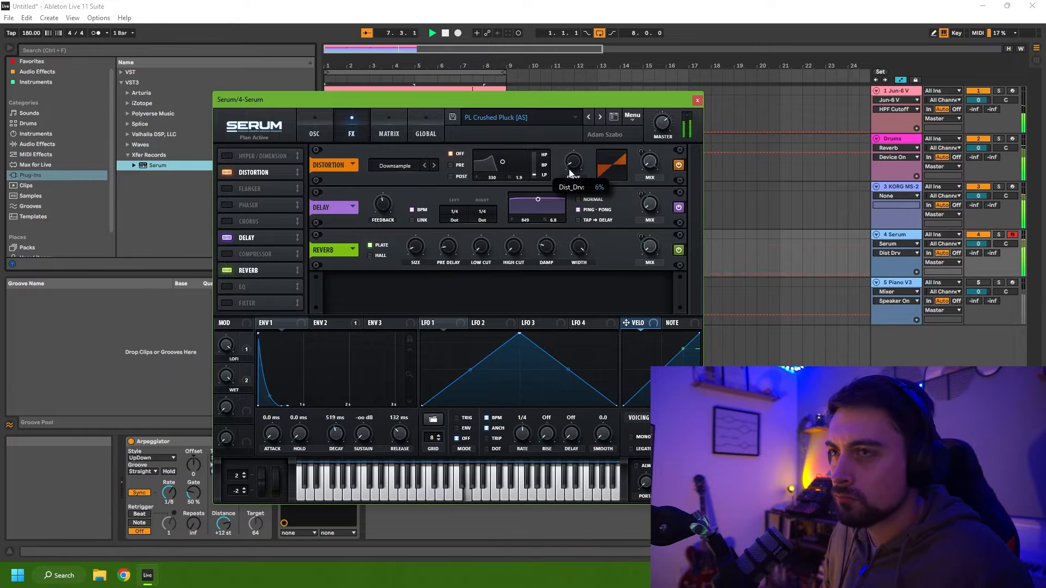
{"action": "left_click_drag", "start_coordinate": [605, 67], "coordinate": [561, 76]}
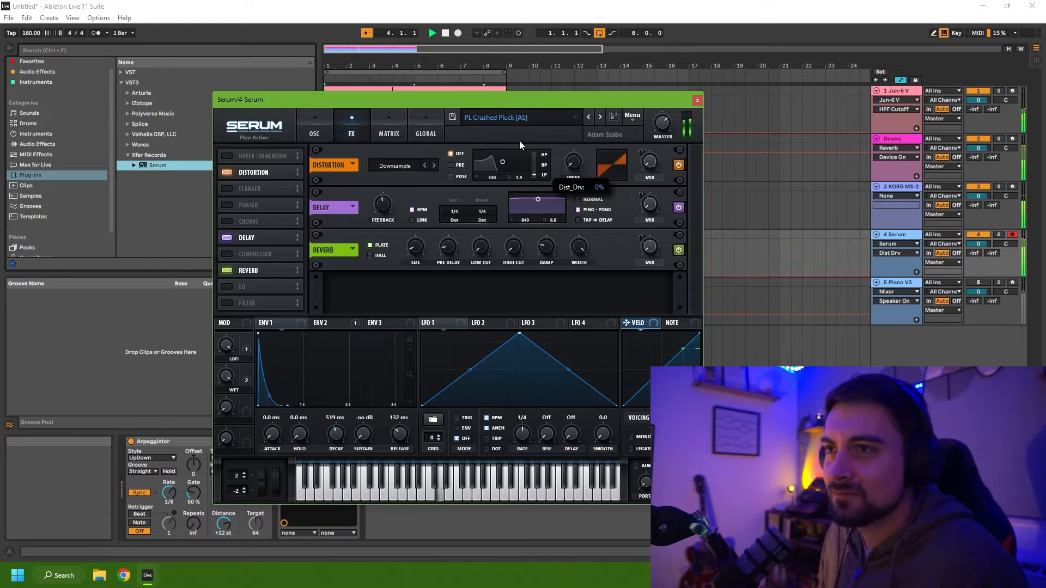
{"action": "mouse_move", "coordinate": [520, 142]}
{"action": "left_mouse_down"}
{"action": "mouse_move", "coordinate": [517, 126]}
{"action": "mouse_move", "coordinate": [523, 140]}
{"action": "left_mouse_up"}
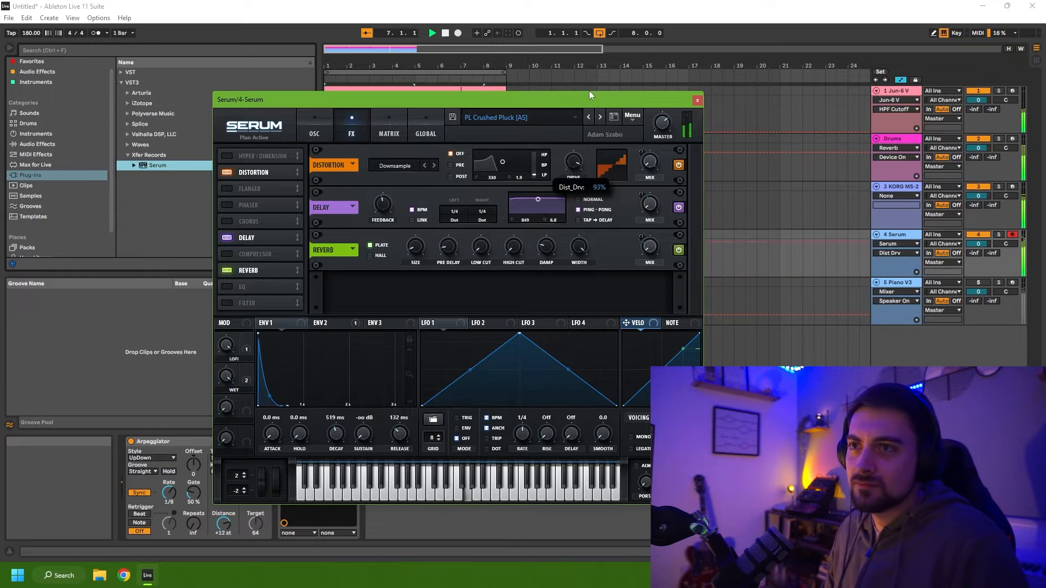
{"action": "mouse_move", "coordinate": [589, 91]}
{"action": "left_mouse_down"}
{"action": "mouse_move", "coordinate": [569, 108]}
{"action": "mouse_move", "coordinate": [569, 96]}
{"action": "left_mouse_up"}
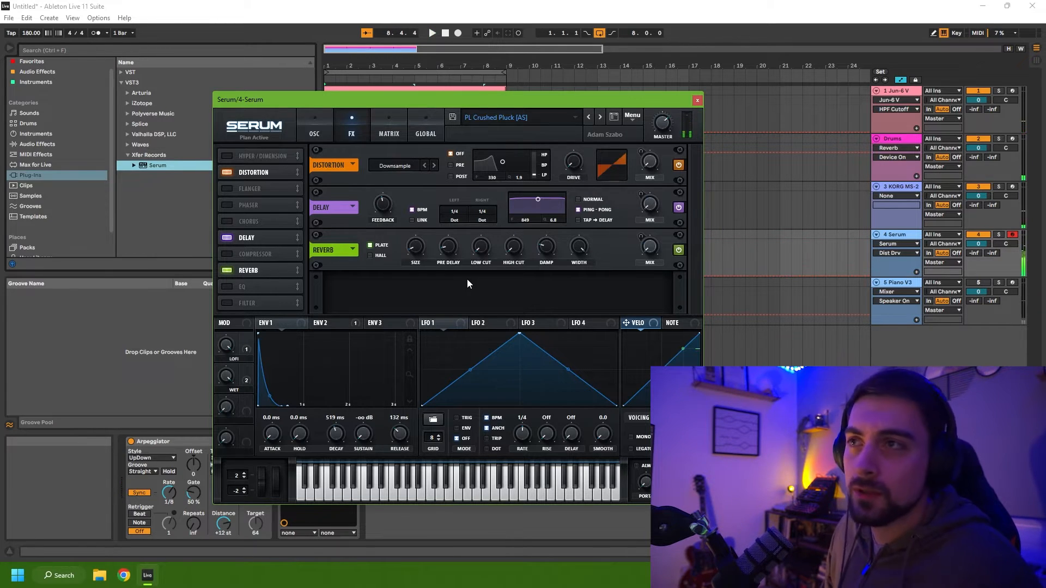
{"action": "left_click_drag", "start_coordinate": [573, 162], "coordinate": [645, 94]}
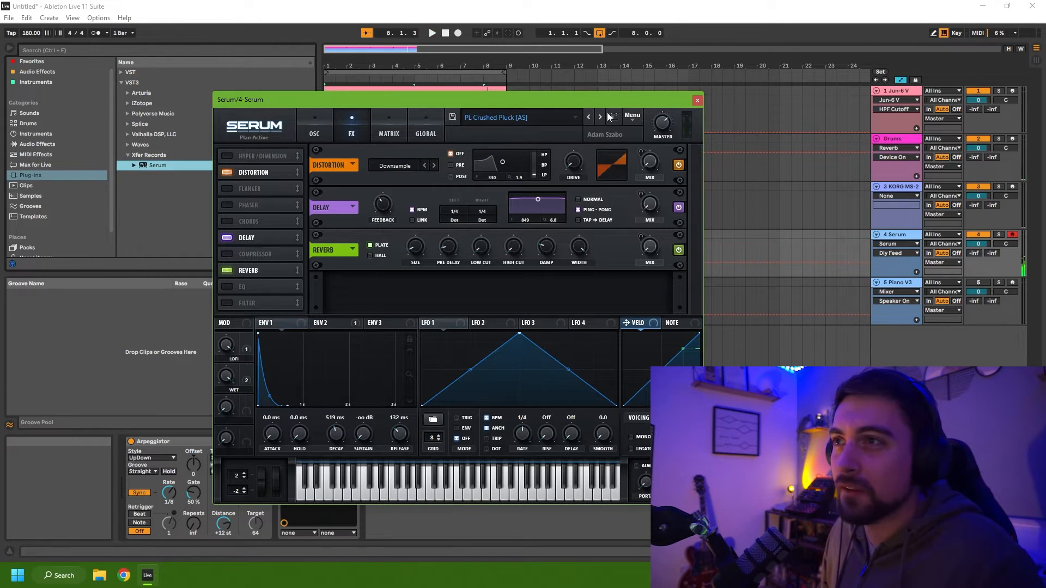
Enable the Filter effect in Serum's effects rack and adjust its cutoff frequency while the track plays.
{"action": "left_click", "coordinate": [227, 303]}
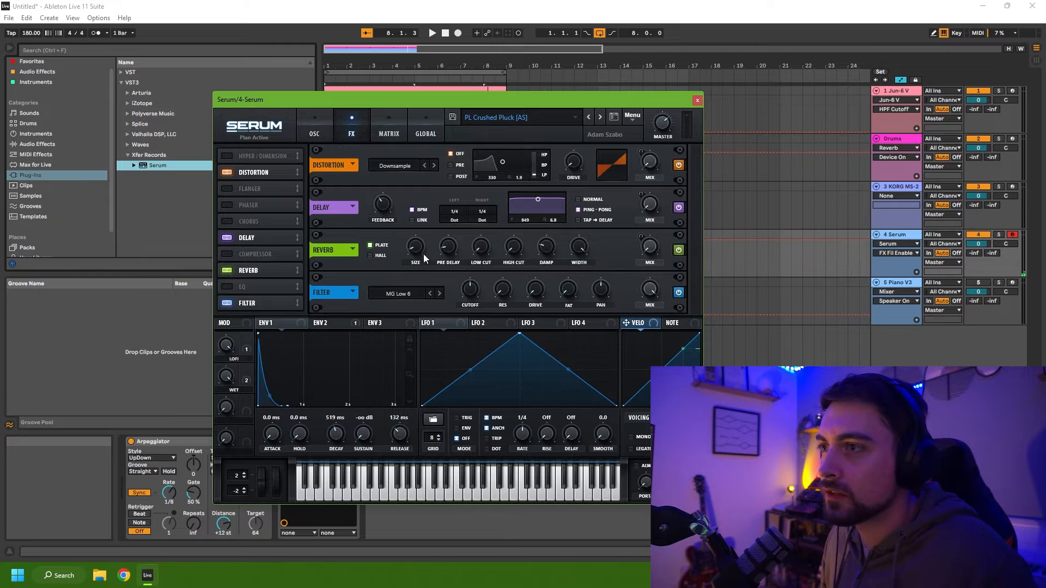
{"action": "key", "text": "space"}
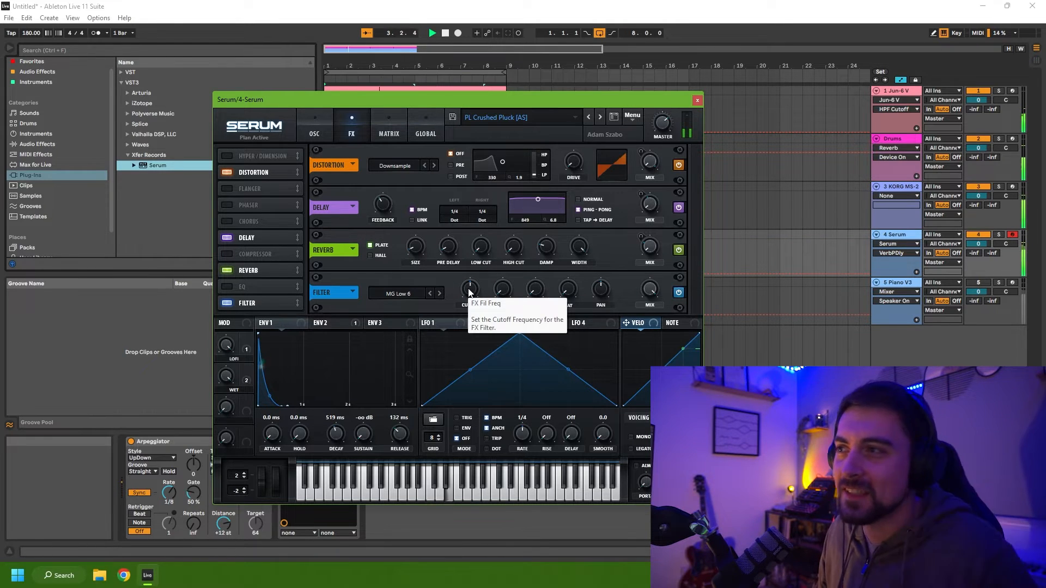
{"action": "left_click", "coordinate": [470, 289]}
{"action": "key", "text": "space"}
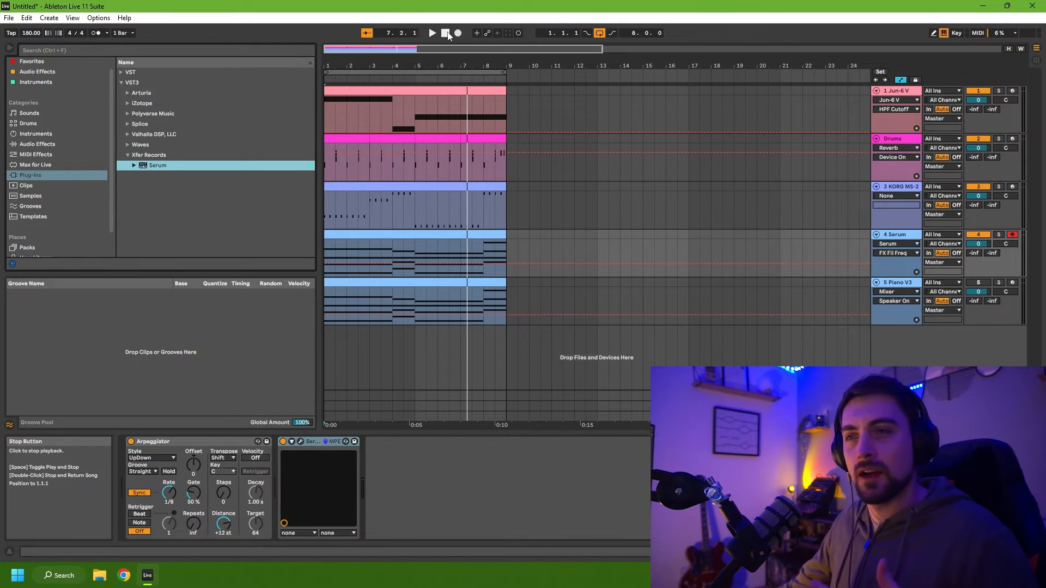
Browse the Arturia VST3 plug-ins and select Efx FRAGMENTS.
{"action": "left_click", "coordinate": [128, 93]}
{"action": "scroll", "coordinate": [184, 156], "scroll_direction": "down", "scroll_amount": 5}
{"action": "left_click", "coordinate": [169, 169]}
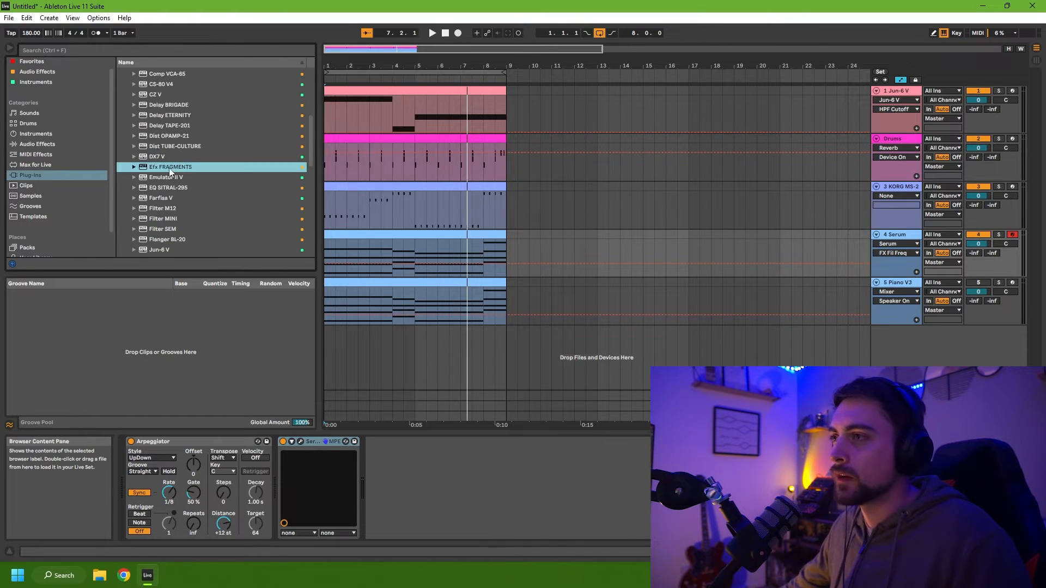
Add an Ambient audio track with Auto Filter and Ozone 10, arm it and record a take over the eight-bar loop.
{"action": "left_click", "coordinate": [902, 357]}
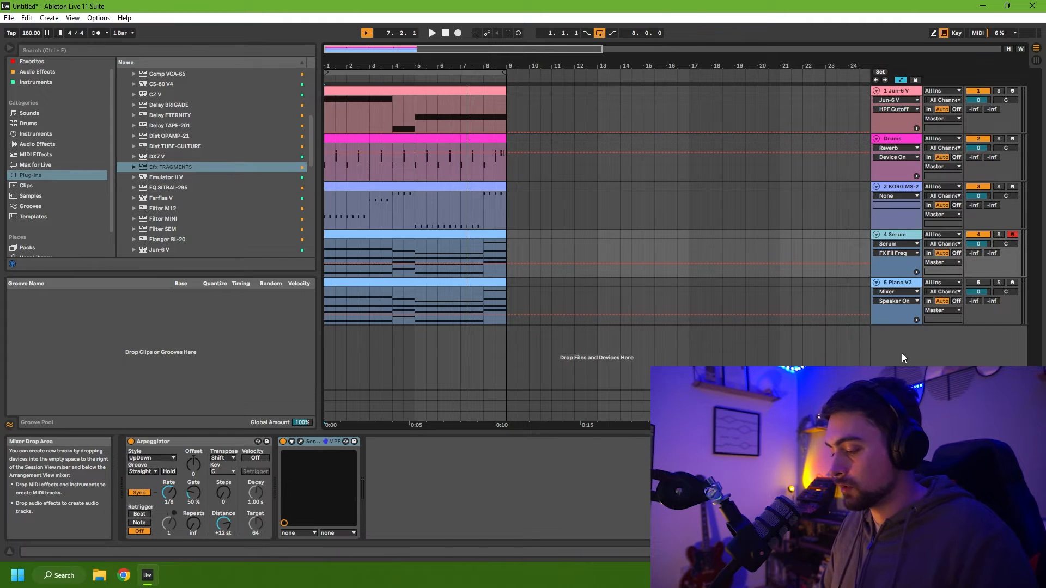
{"action": "left_click", "coordinate": [433, 34]}
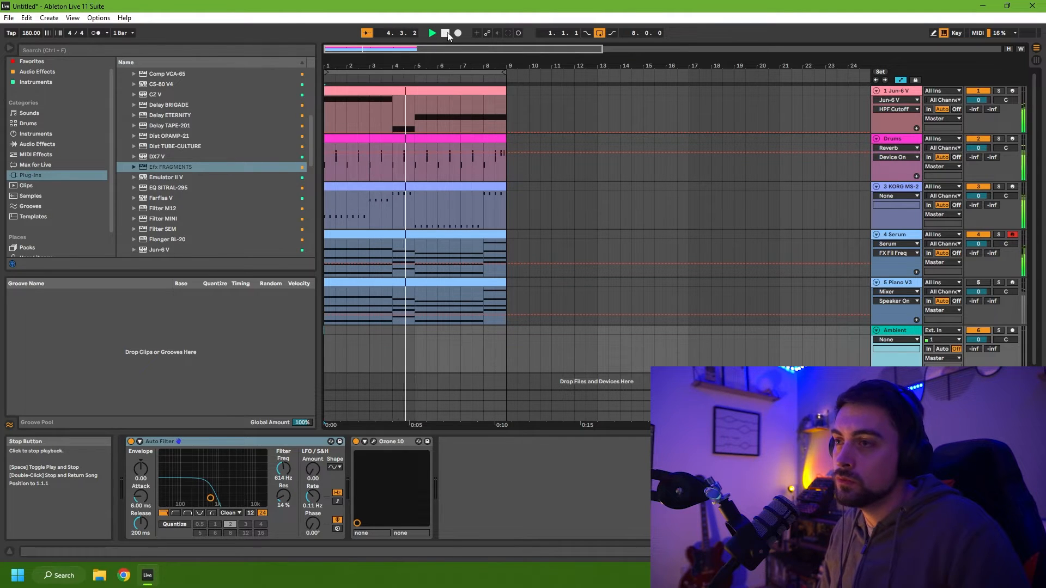
{"action": "left_click", "coordinate": [448, 36]}
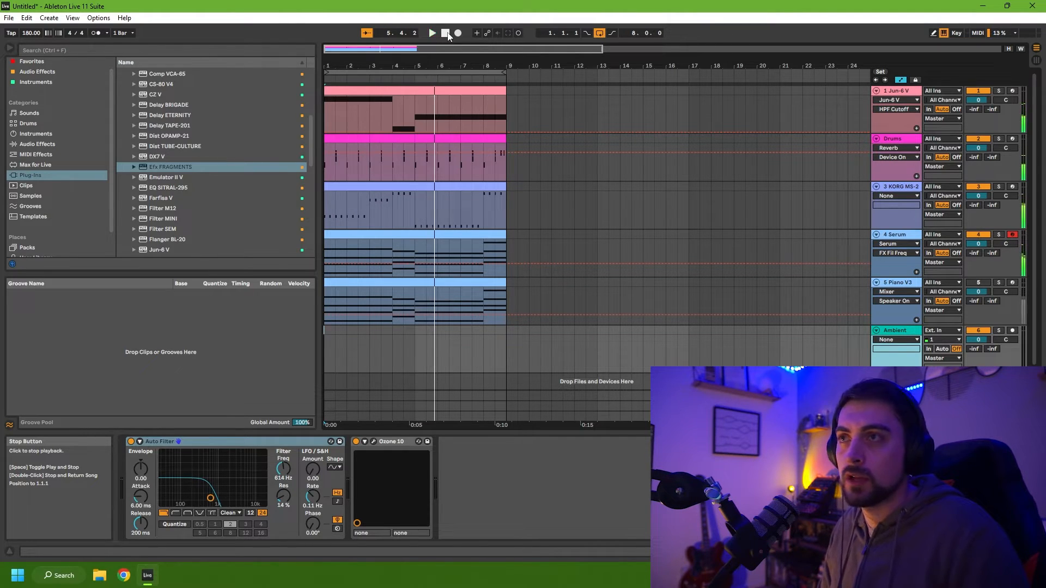
{"action": "left_click", "coordinate": [1012, 331]}
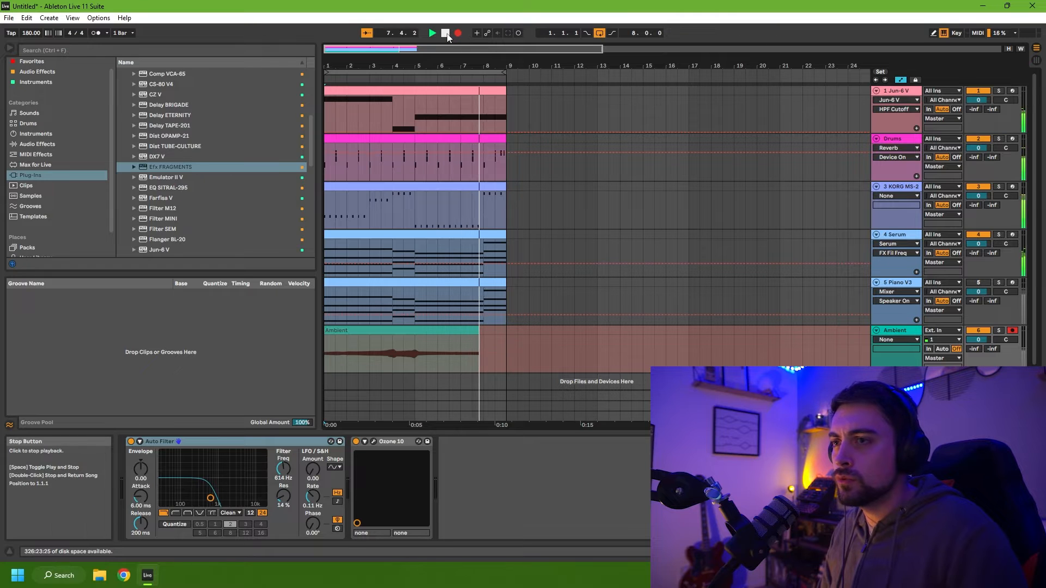
{"action": "left_click", "coordinate": [445, 33]}
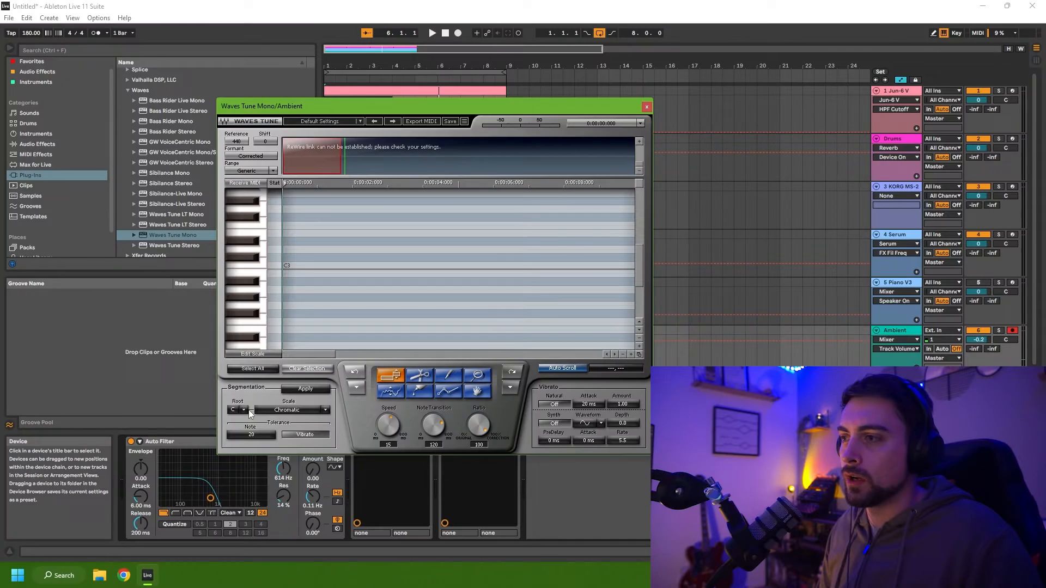
Set Waves Tune Mono on the Ambient track to root F and Major scale, and play the take through to scan its pitch.
{"action": "left_click", "coordinate": [248, 413]}
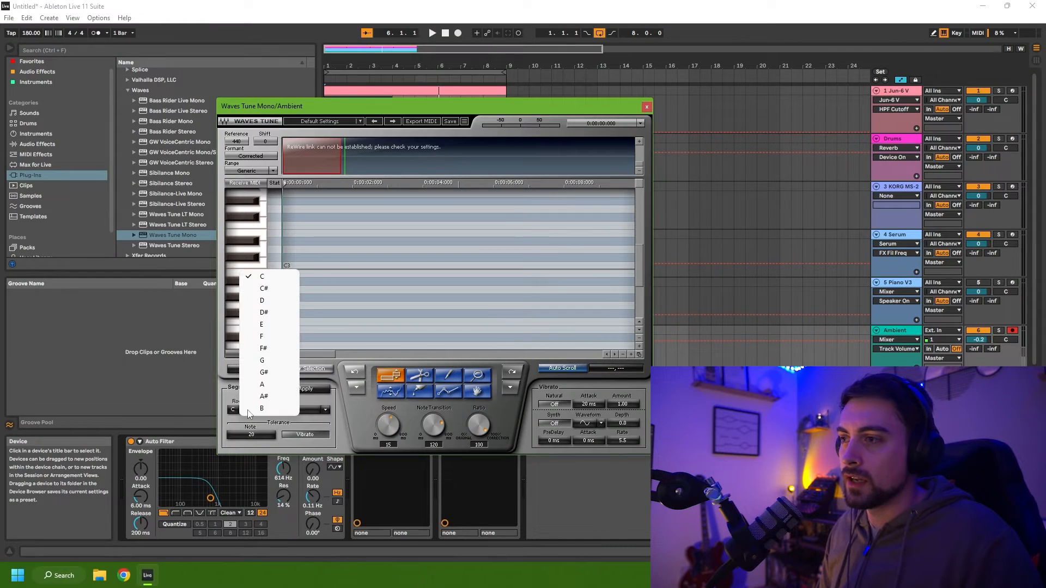
{"action": "left_click", "coordinate": [265, 338]}
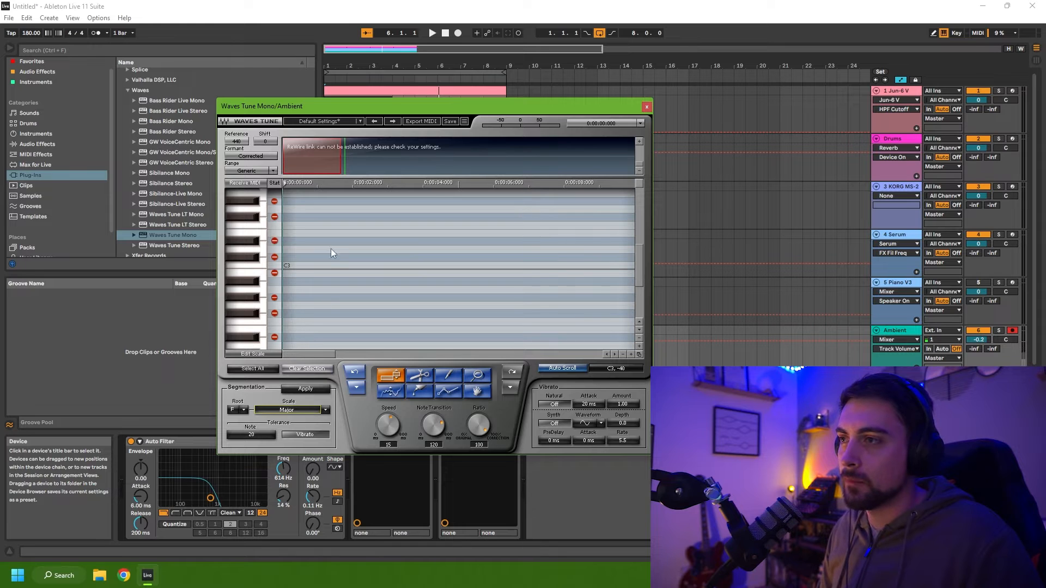
{"action": "left_click_drag", "start_coordinate": [637, 107], "coordinate": [266, 156]}
{"action": "left_click", "coordinate": [451, 37]}
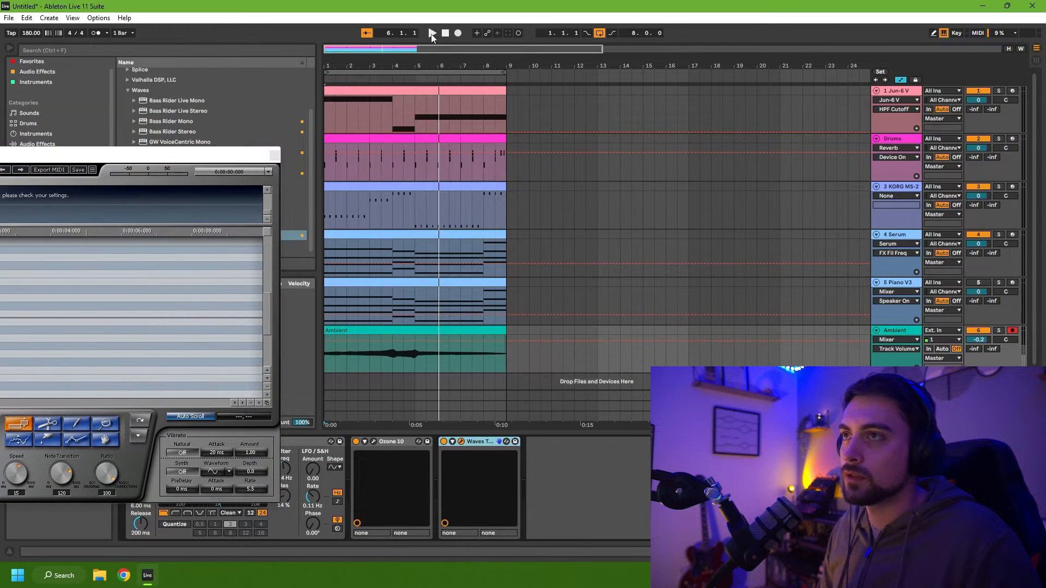
{"action": "left_click", "coordinate": [432, 34]}
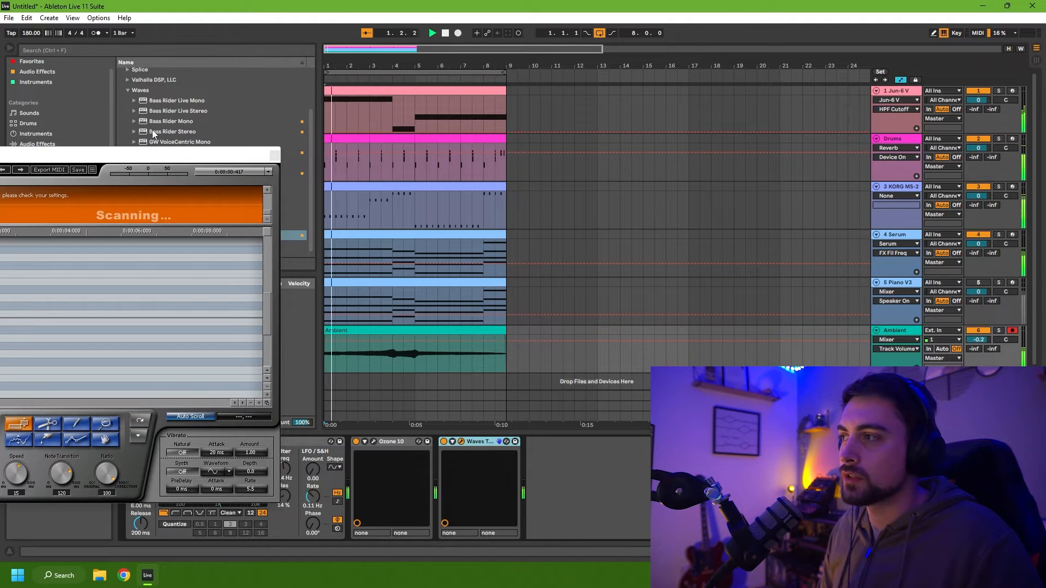
{"action": "left_click_drag", "start_coordinate": [121, 155], "coordinate": [468, 94]}
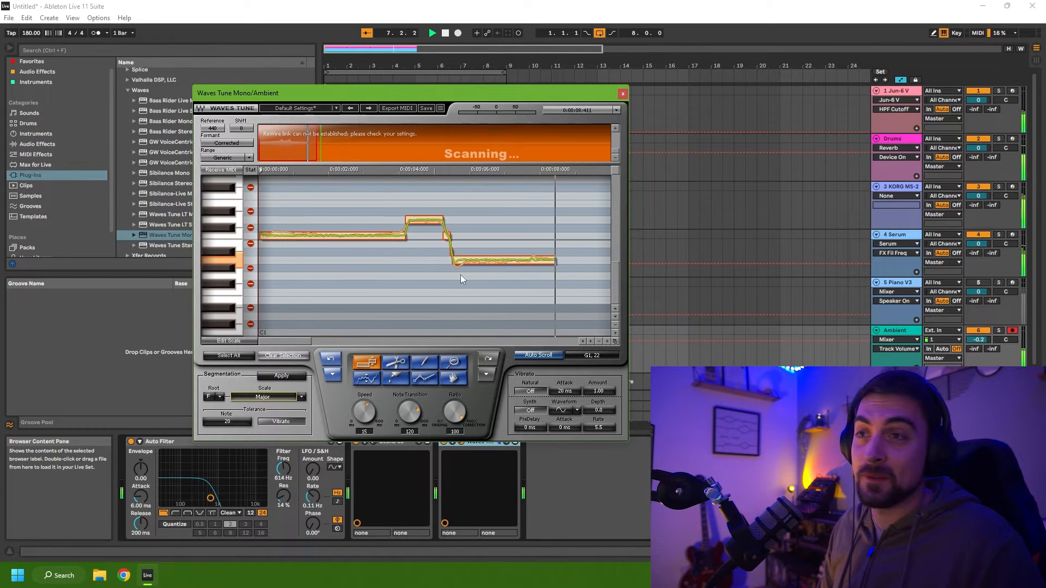
{"action": "key", "text": "space"}
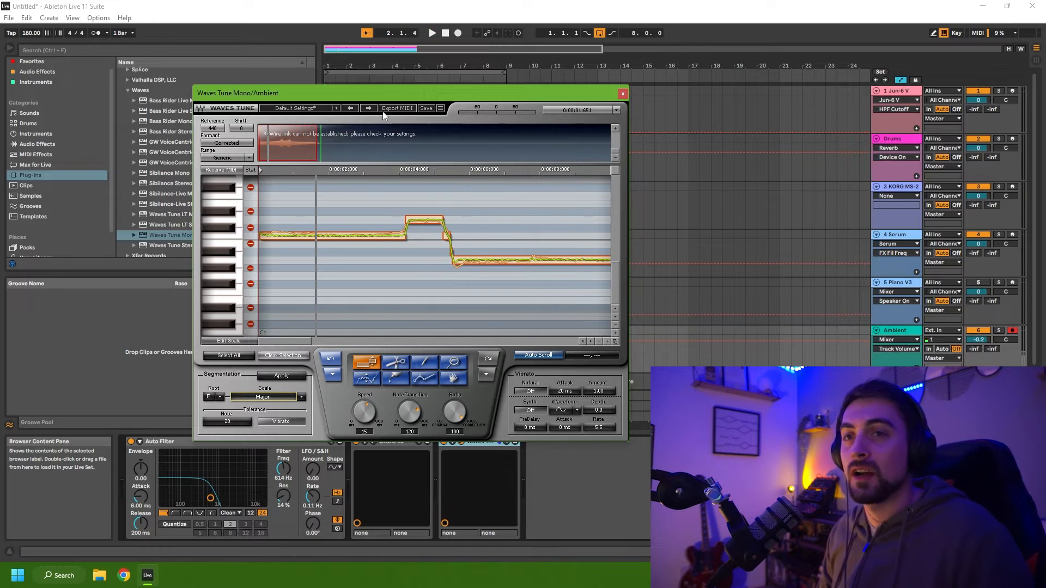
{"action": "left_click_drag", "start_coordinate": [403, 96], "coordinate": [315, 95]}
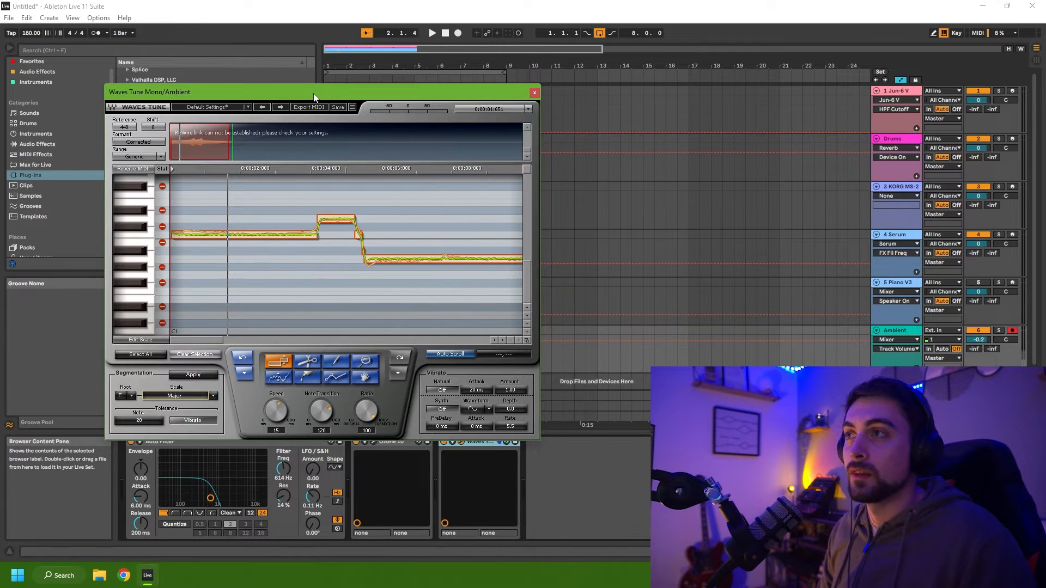
{"action": "left_click", "coordinate": [535, 93]}
Record a second Ambient take and lower its track volume to -12.4 dB during playback.
{"action": "left_click", "coordinate": [457, 33]}
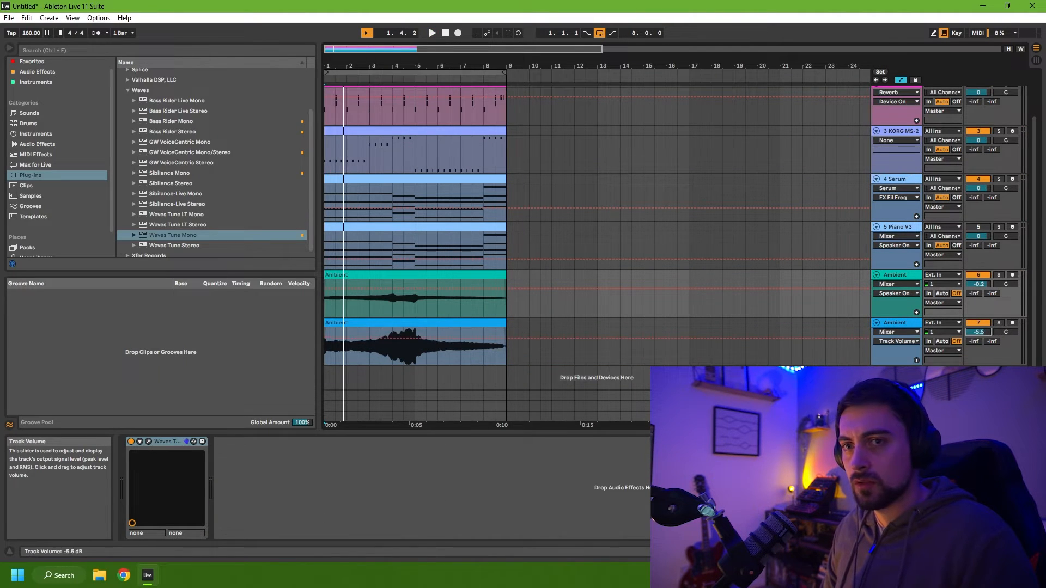
{"action": "key", "text": "space"}
{"action": "left_click_drag", "start_coordinate": [978, 332], "coordinate": [978, 345]}
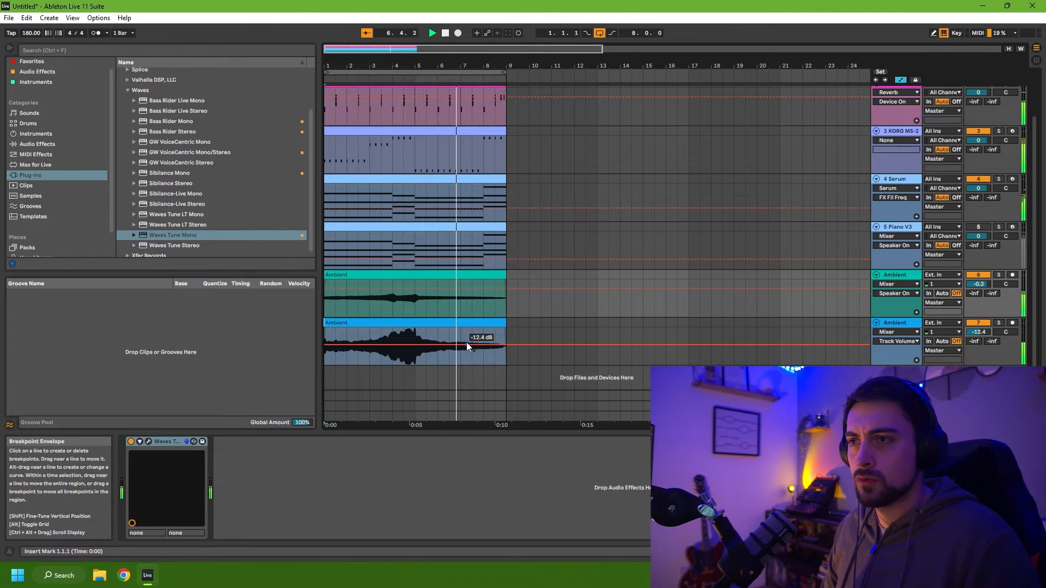
{"action": "key", "text": "space"}
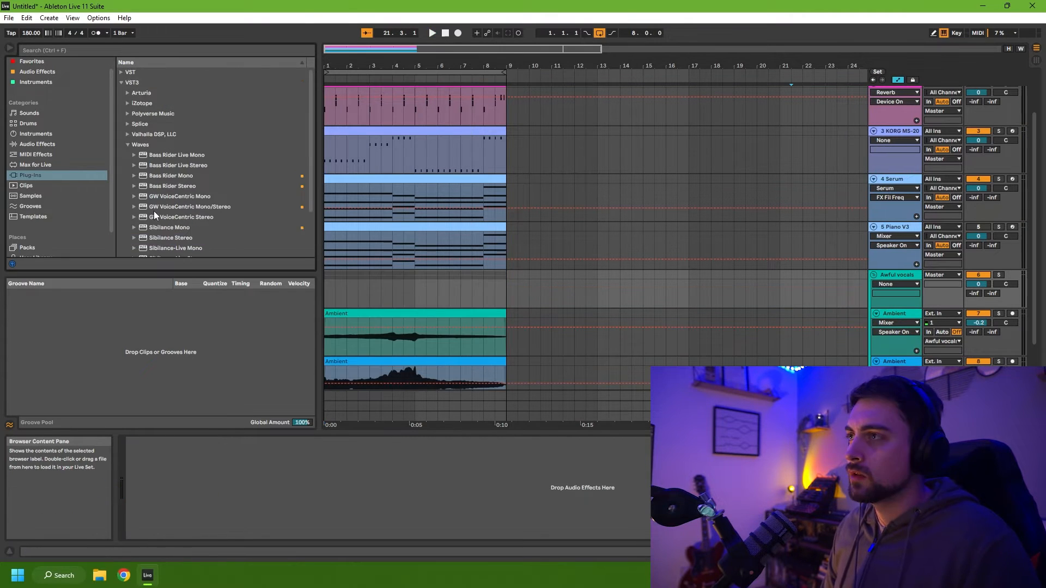
Add Reverb and Auto Pan to the Awful vocals group and set the Auto Pan amount to 20.6%.
{"action": "scroll", "coordinate": [155, 216], "scroll_direction": "down", "scroll_amount": 2}
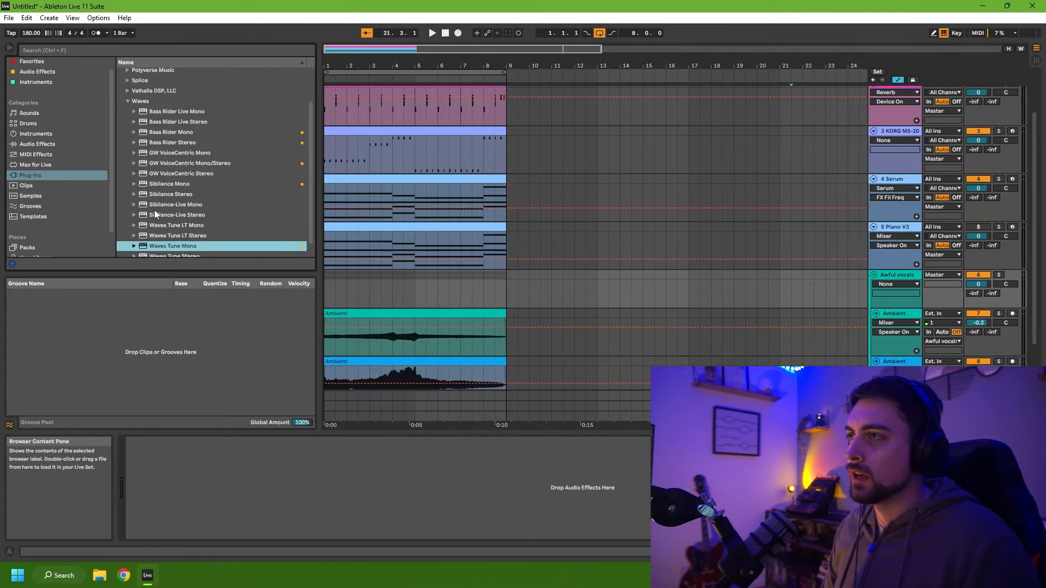
{"action": "scroll", "coordinate": [153, 229], "scroll_direction": "up", "scroll_amount": 3}
{"action": "left_click", "coordinate": [128, 145]}
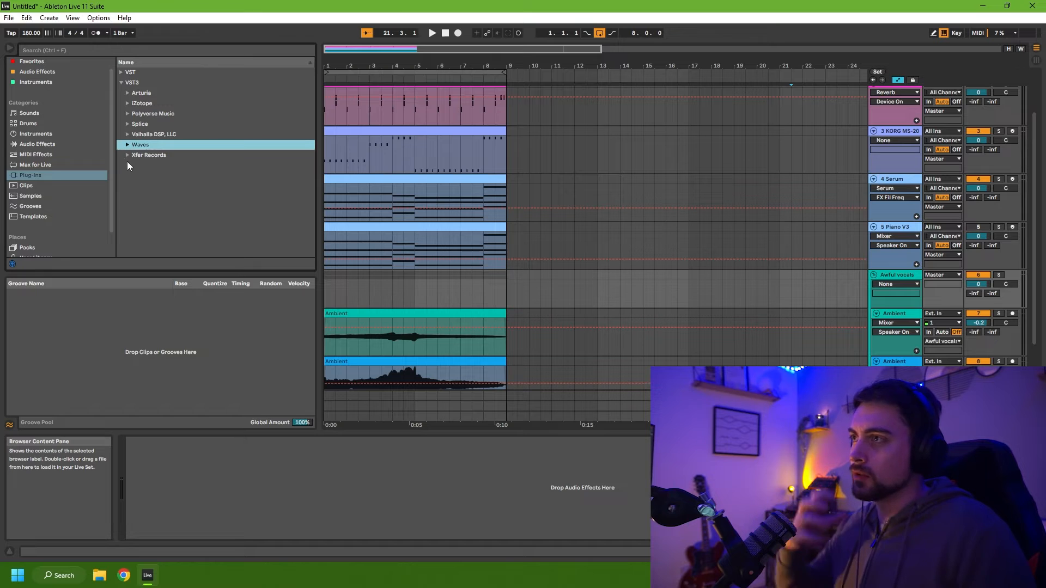
{"action": "left_click", "coordinate": [116, 50]}
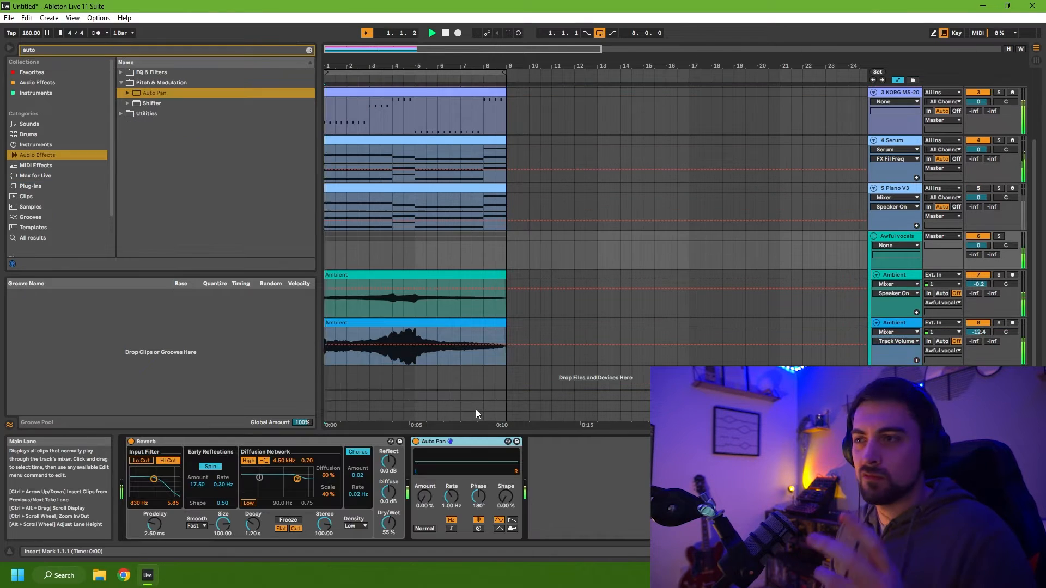
{"action": "left_click_drag", "start_coordinate": [425, 496], "coordinate": [424, 474]}
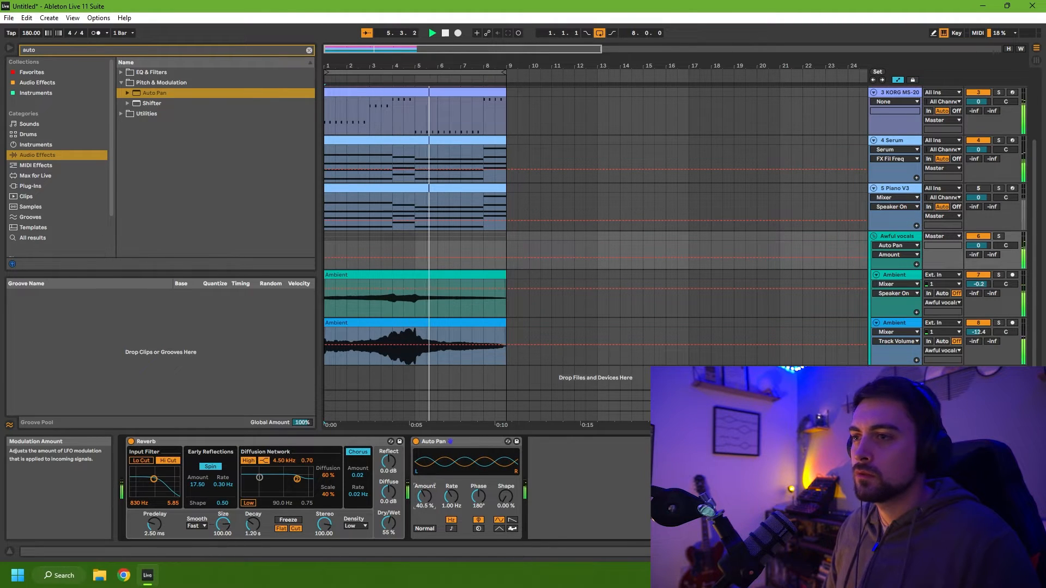
{"action": "left_click_drag", "start_coordinate": [425, 474], "coordinate": [424, 502]}
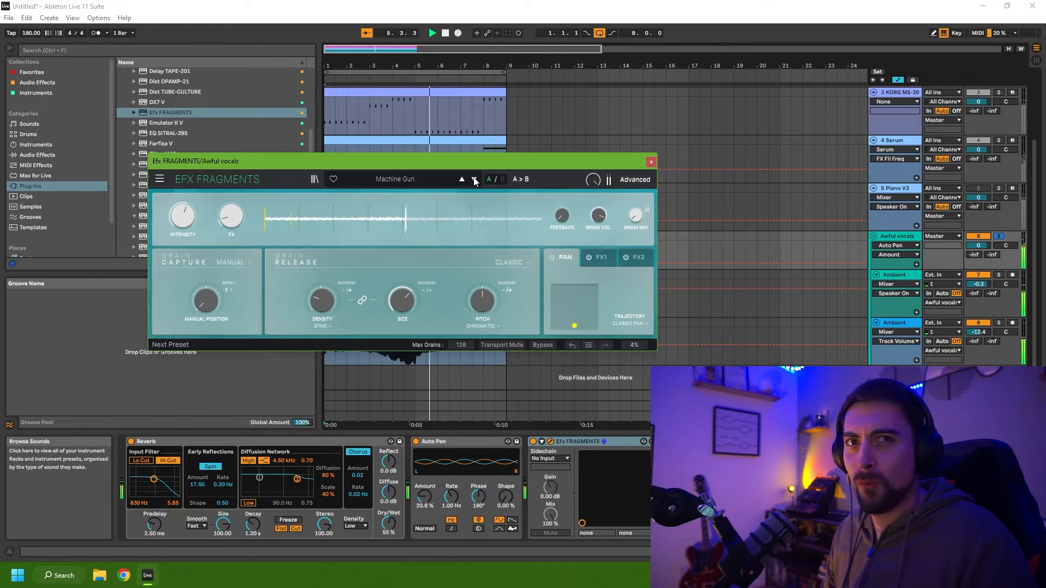
Audition Efx FRAGMENTS presets on the Awful vocals group during playback and settle on Lush Planet.
{"action": "left_click", "coordinate": [474, 179]}
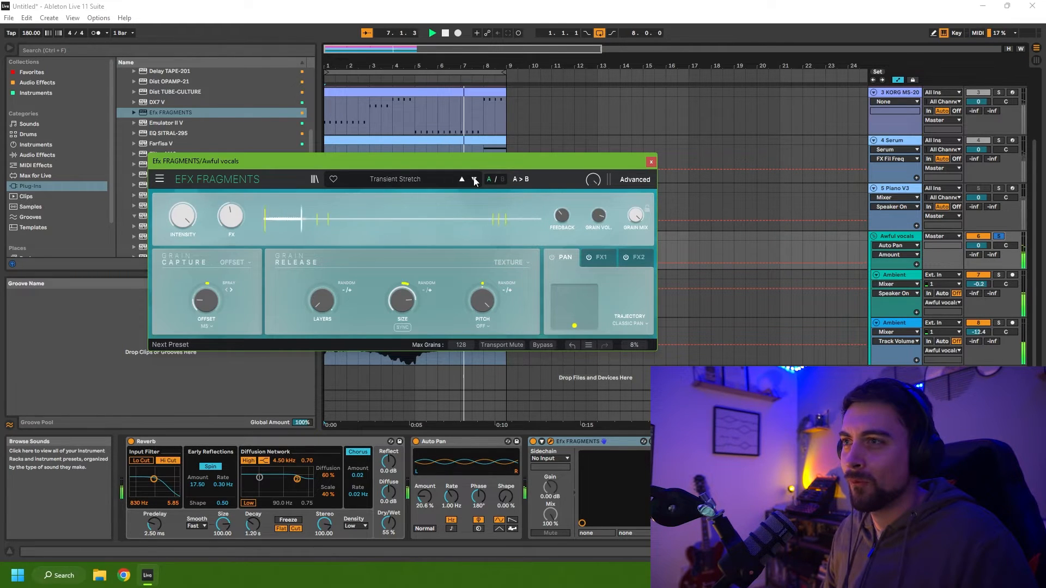
{"action": "key", "text": "space"}
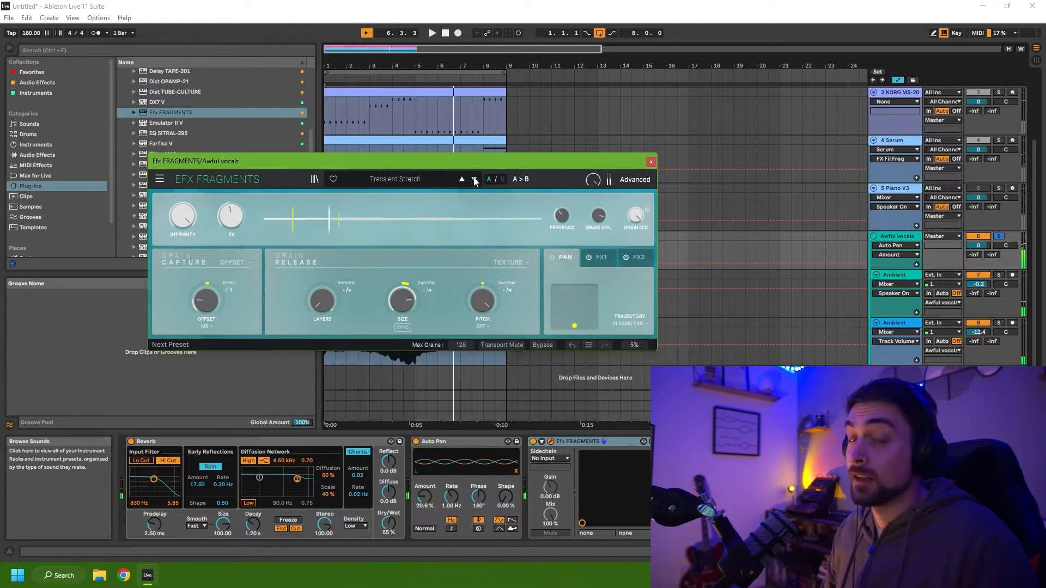
{"action": "left_click", "coordinate": [475, 180]}
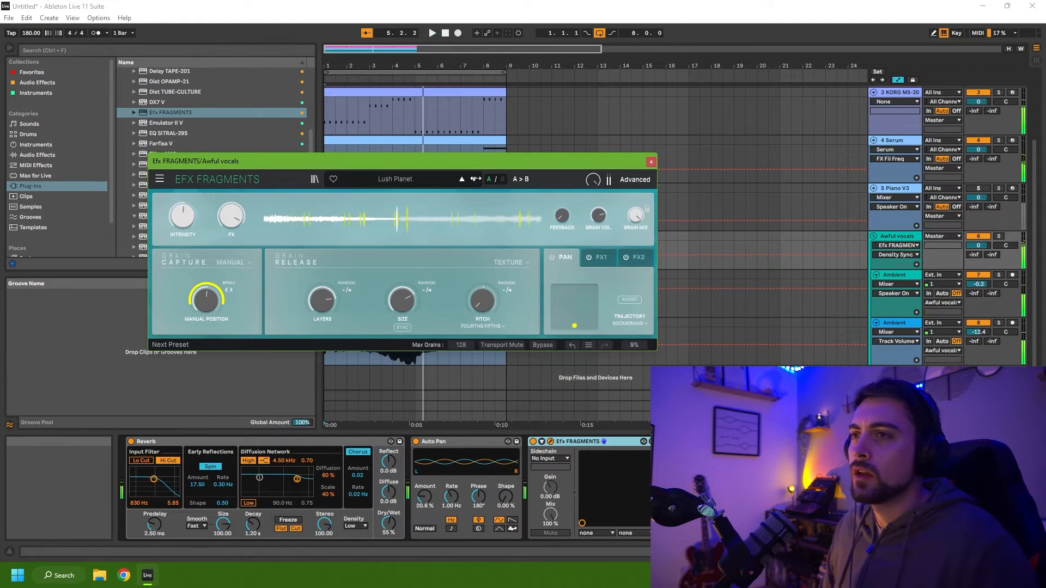
{"action": "key", "text": "space"}
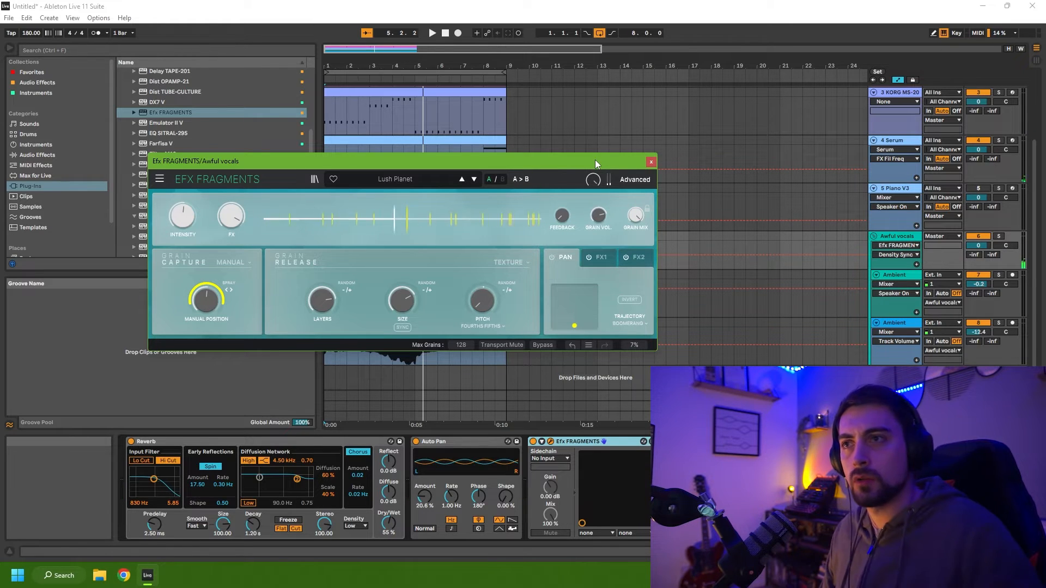
{"action": "left_click", "coordinate": [651, 162]}
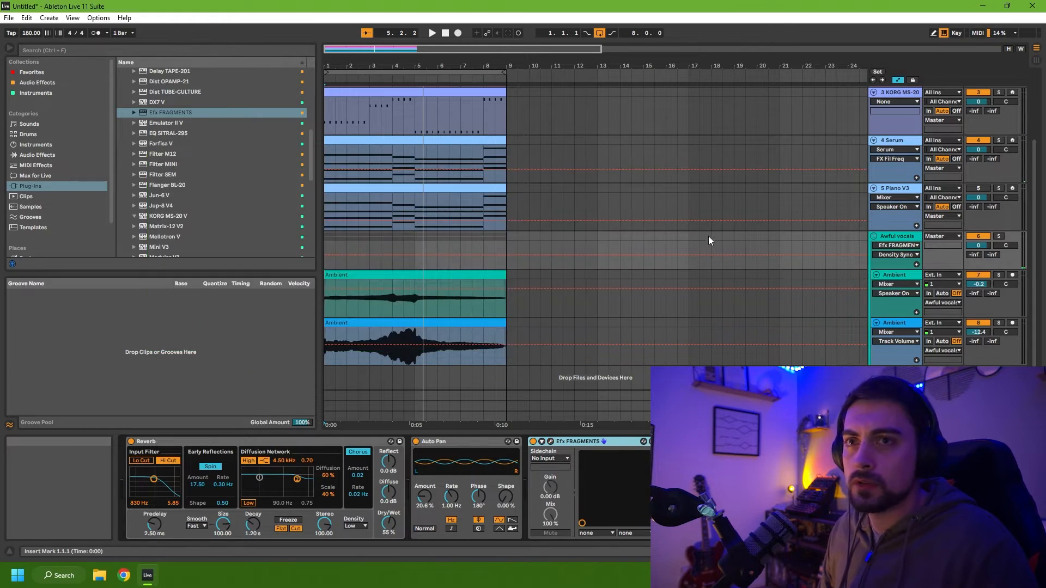
Record a third Ambient take below the other two and adjust its track volume during playback.
{"action": "key", "text": "space"}
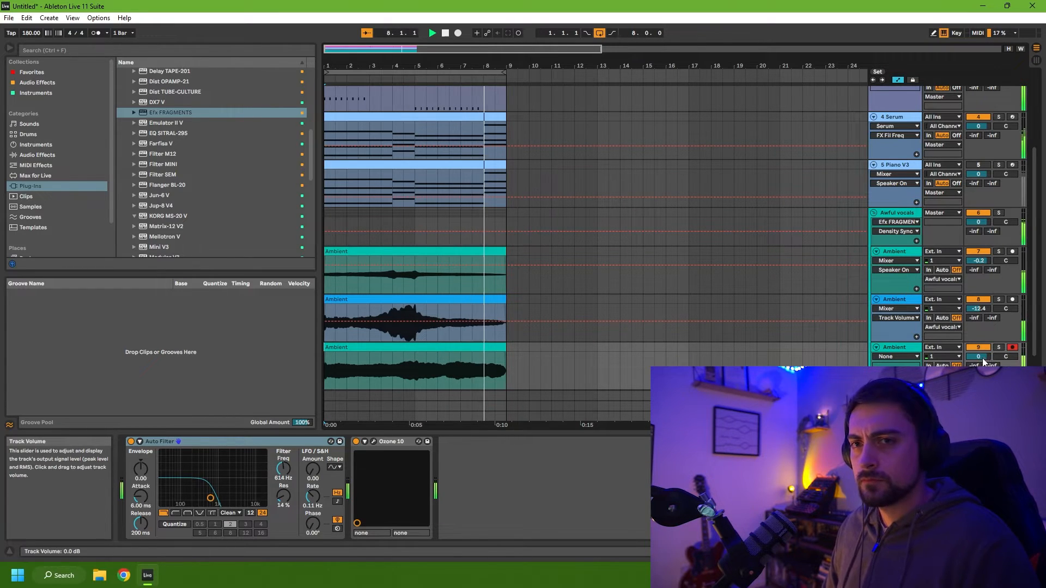
{"action": "left_click_drag", "start_coordinate": [983, 362], "coordinate": [981, 361]}
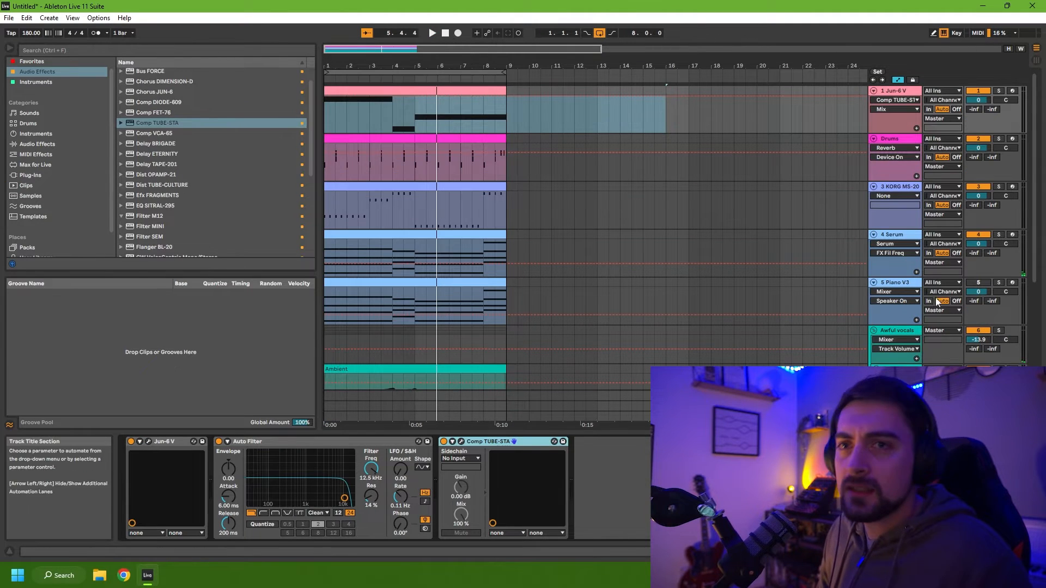
Reactivate the Piano V3 track and lower its volume to -7.9 dB while the arrangement plays.
{"action": "left_click", "coordinate": [979, 282]}
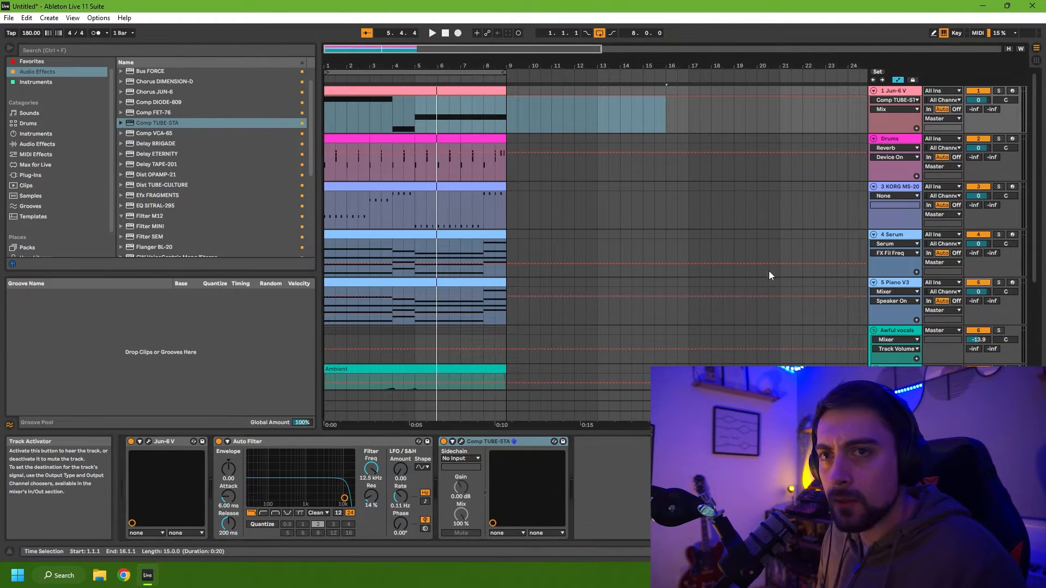
{"action": "left_click", "coordinate": [434, 33]}
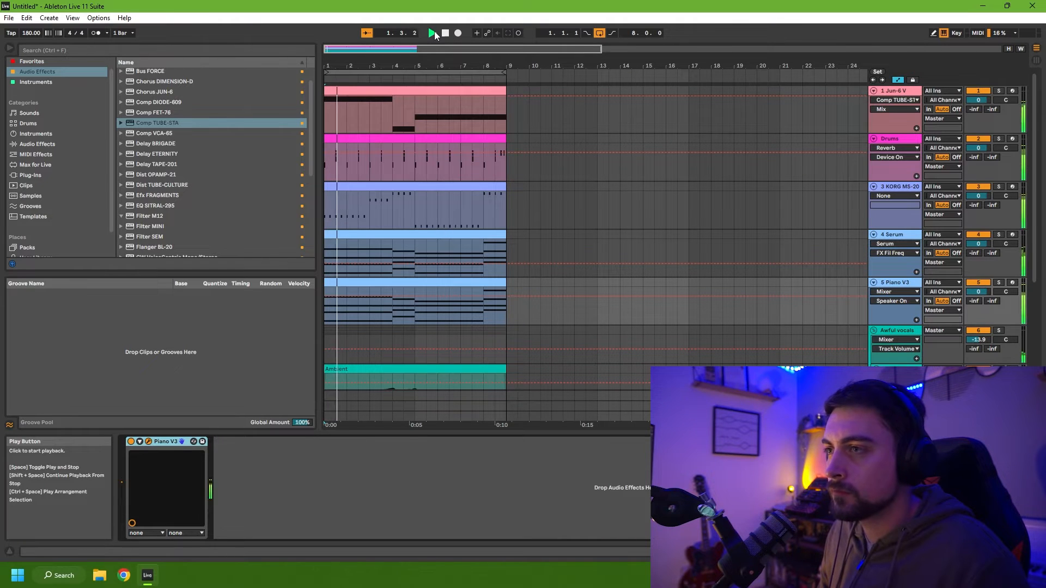
{"action": "left_click_drag", "start_coordinate": [978, 291], "coordinate": [979, 307]}
{"action": "key", "text": "space"}
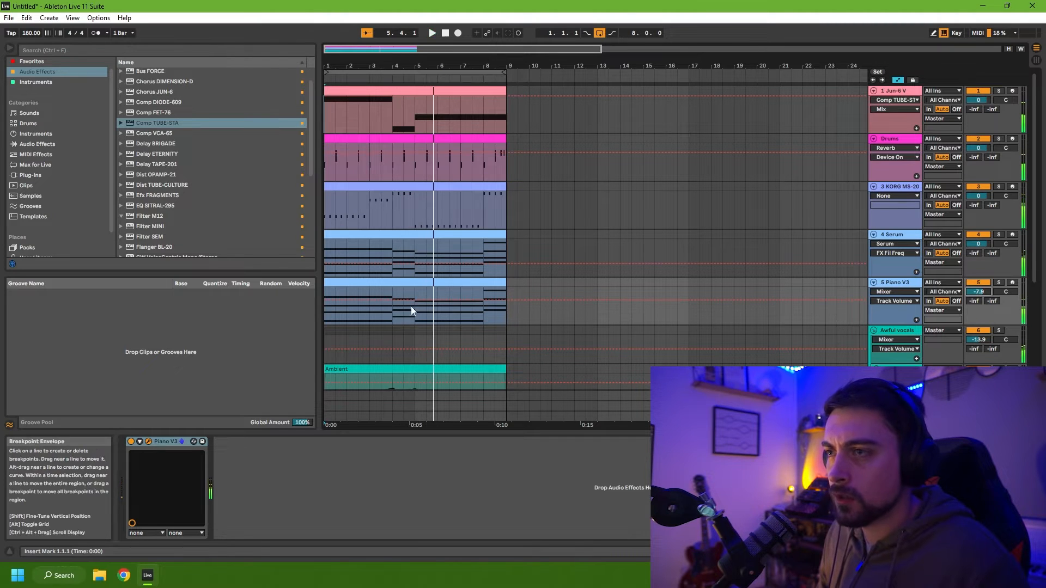
Stagger the note starts of the chords in the Piano V3 clip from lowest to highest so they sound strummed.
{"action": "double_click", "coordinate": [391, 282]}
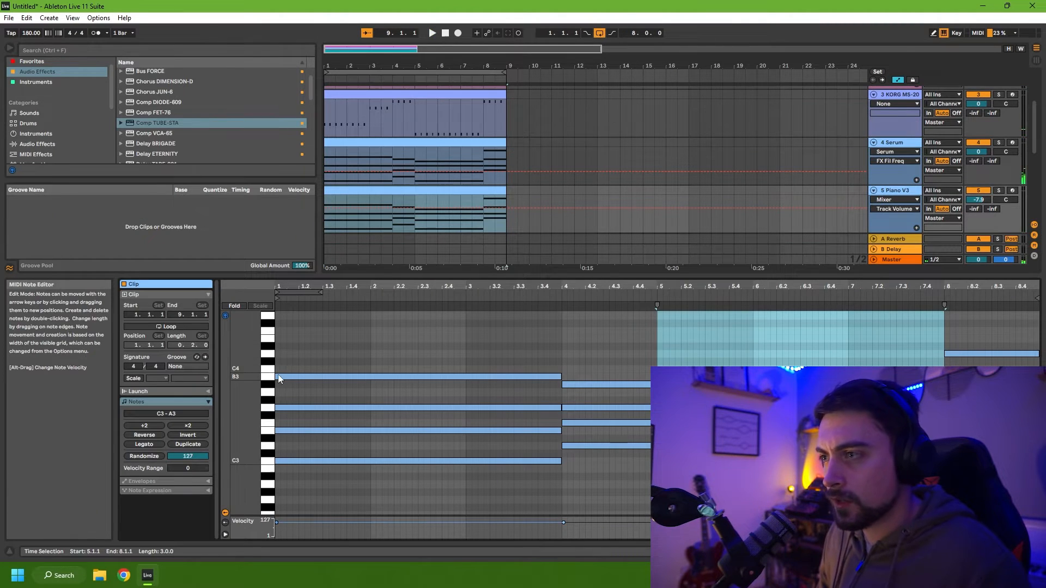
{"action": "left_click_drag", "start_coordinate": [276, 376], "coordinate": [299, 378]}
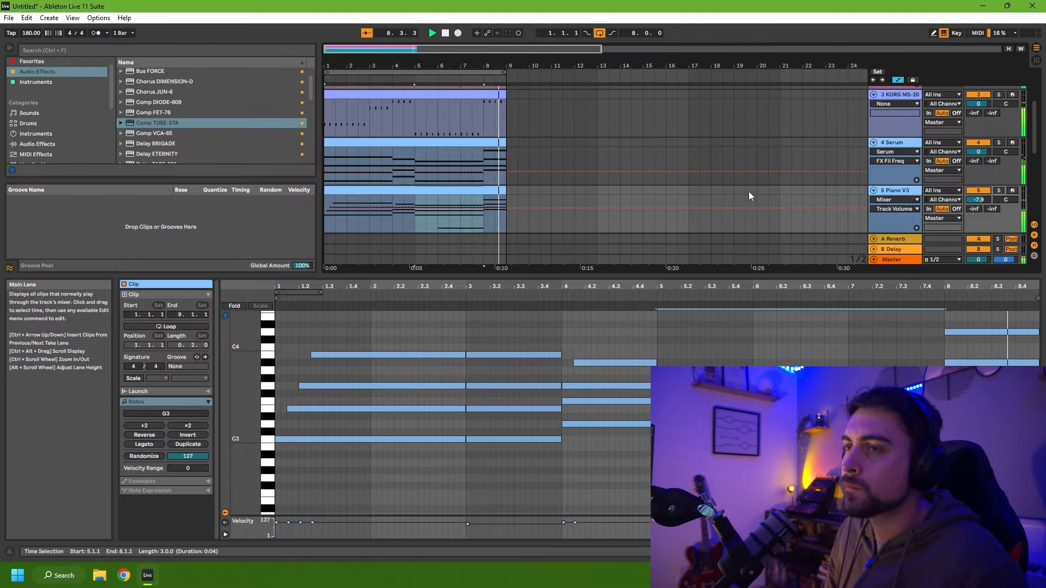
Collapse the Awful vocals group and the Piano V3 and Serum tracks in the arrangement.
{"action": "scroll", "coordinate": [552, 205], "scroll_direction": "down", "scroll_amount": 5}
{"action": "scroll", "coordinate": [551, 205], "scroll_direction": "down", "scroll_amount": 1}
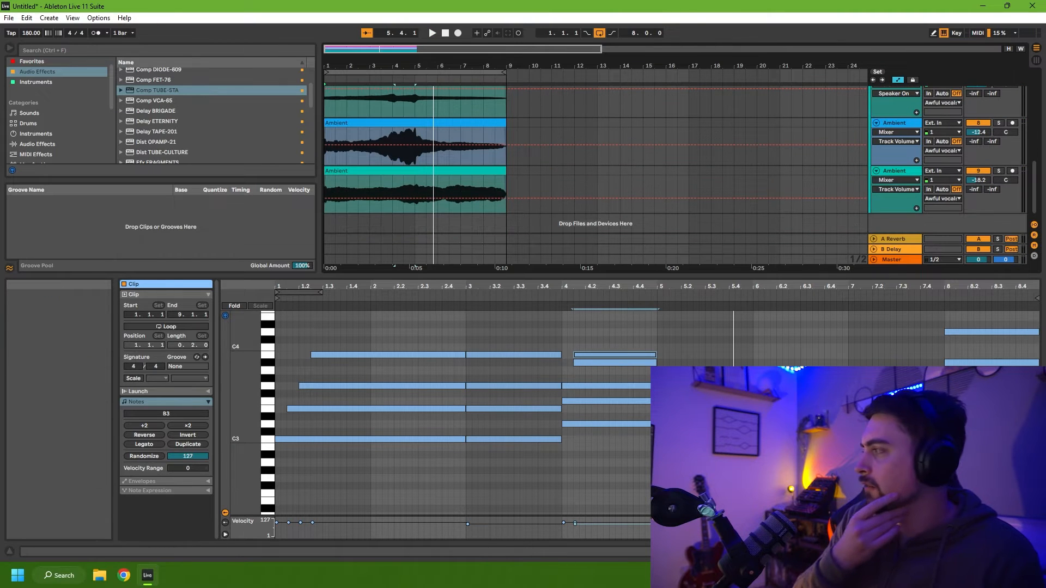
{"action": "scroll", "coordinate": [561, 207], "scroll_direction": "up", "scroll_amount": 6}
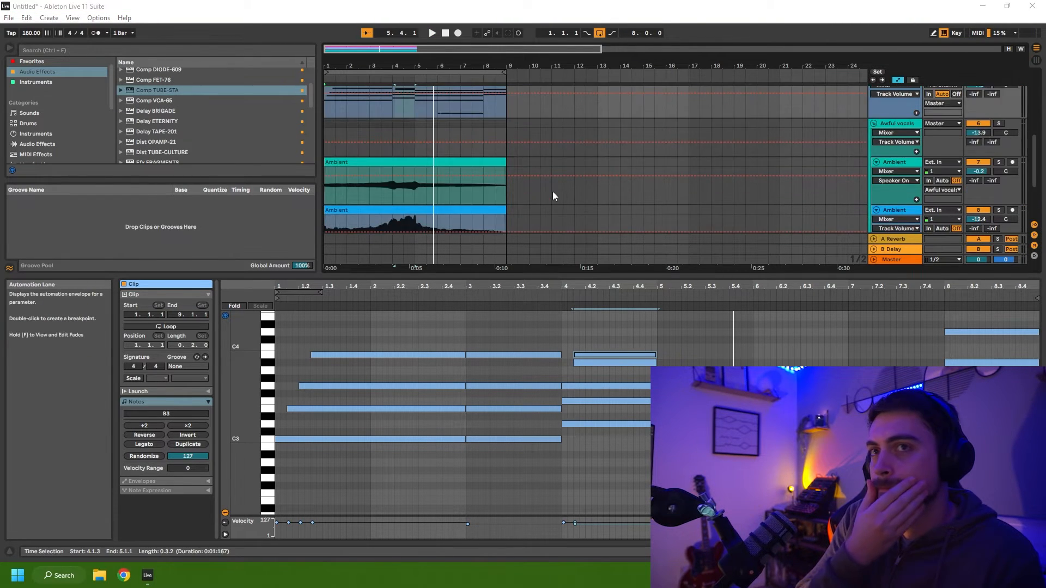
{"action": "left_click", "coordinate": [873, 178]}
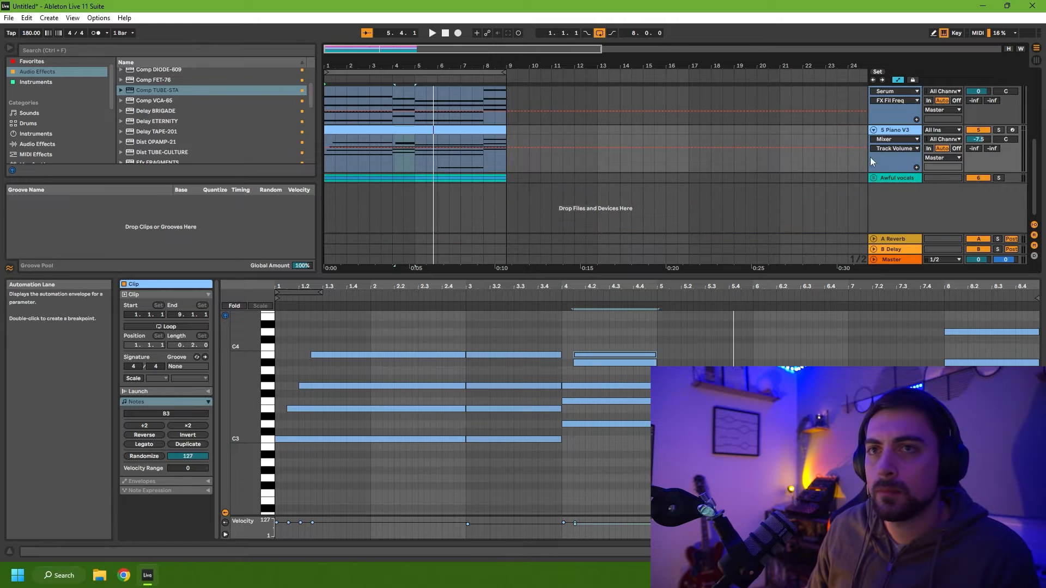
{"action": "left_click", "coordinate": [874, 129]}
{"action": "left_click", "coordinate": [874, 117]}
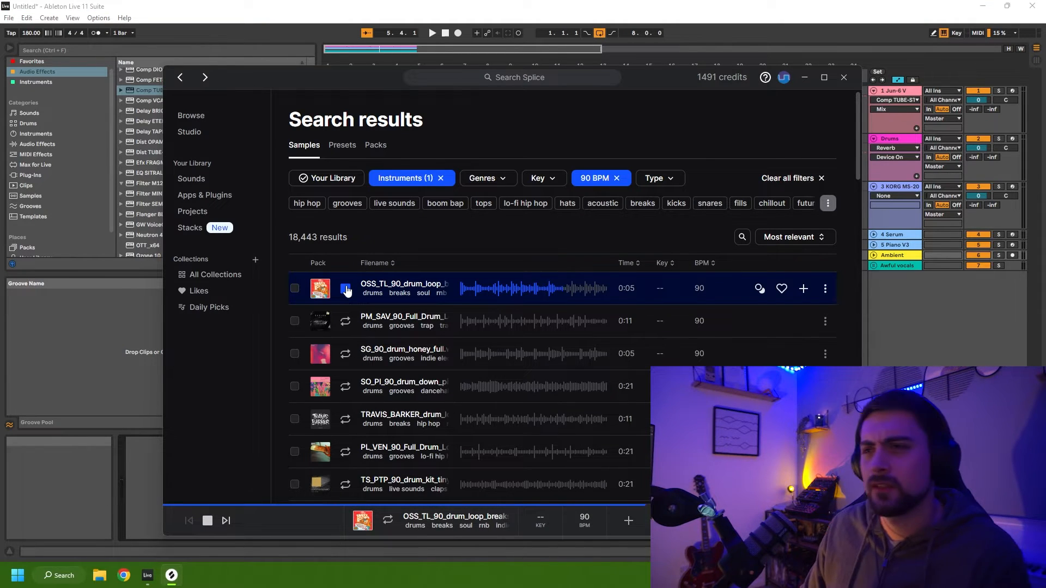
Bring the OSS_TL_90 drum loop from Splice onto the yellow Ambient track, audition it, and paste a second copy to fill eight bars.
{"action": "left_click_drag", "start_coordinate": [644, 78], "coordinate": [0, 98]}
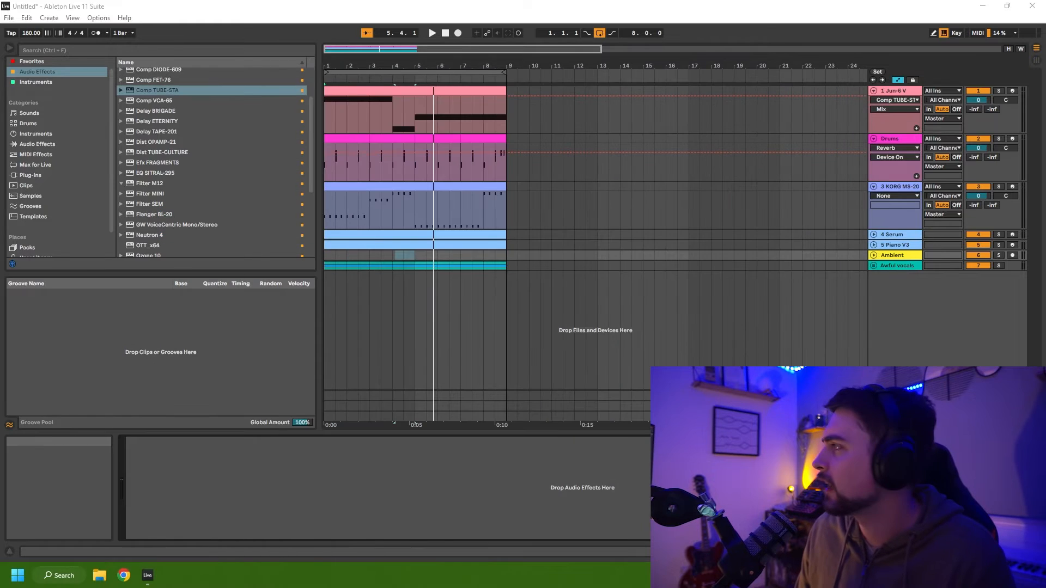
{"action": "left_click", "coordinate": [432, 33]}
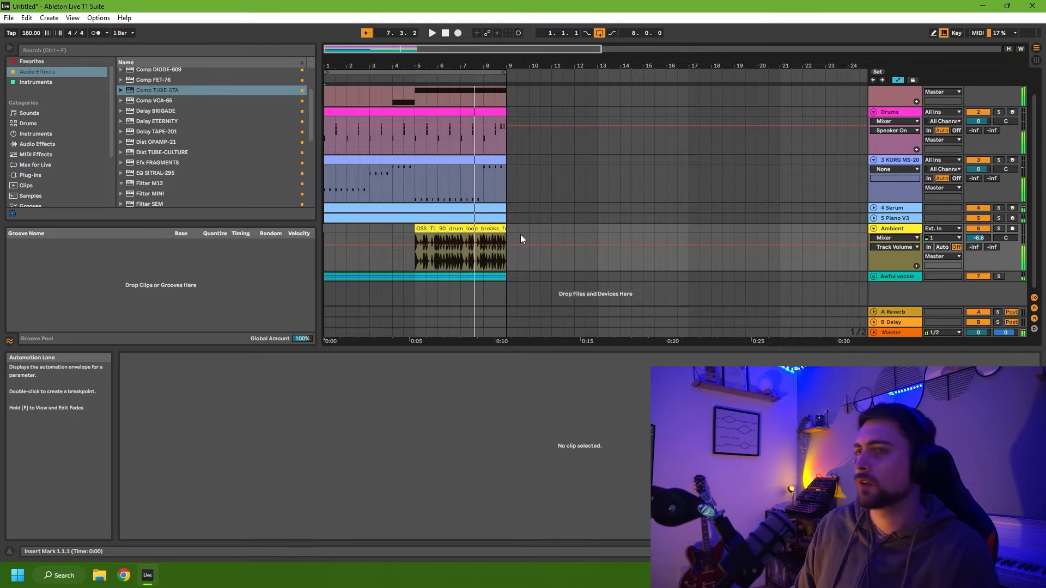
{"action": "key", "text": "ctrl+v"}
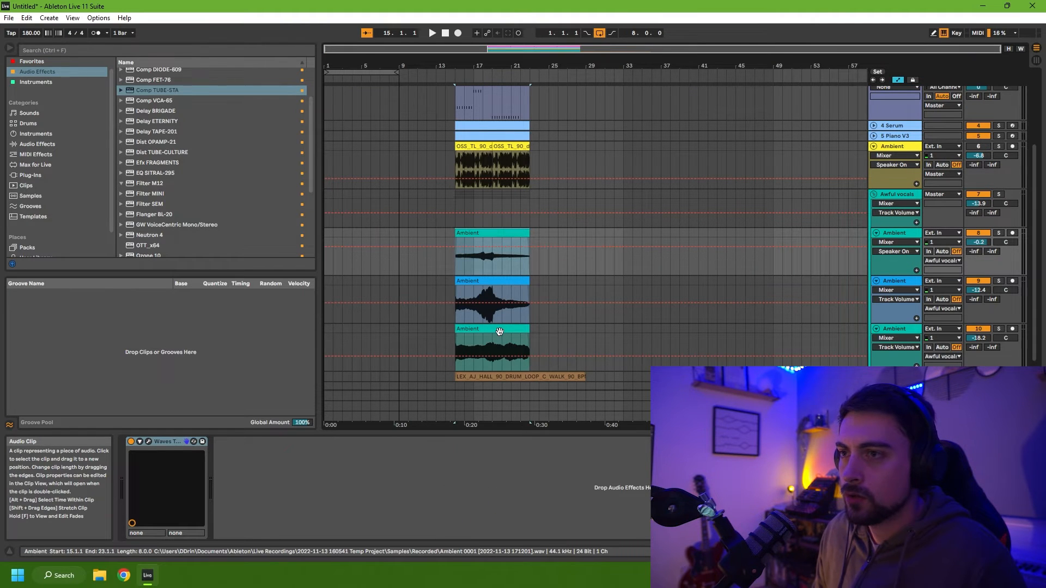
Copy the first Ambient vocal clip from bar 15 to bar 1 on the same track.
{"action": "left_click", "coordinate": [493, 280]}
{"action": "left_click", "coordinate": [494, 232]}
{"action": "key", "text": "ctrl+c"}
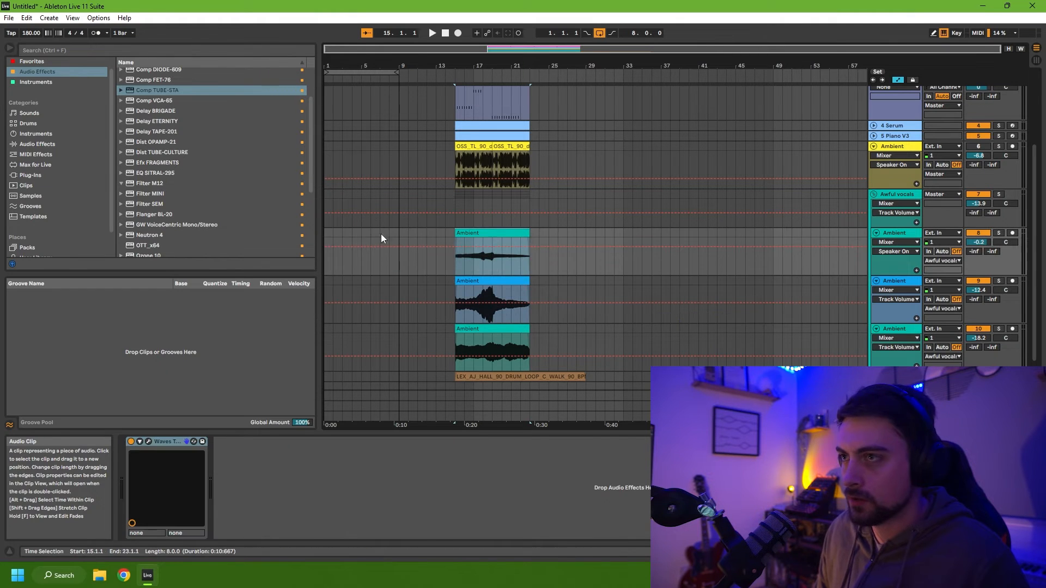
{"action": "left_click", "coordinate": [325, 232]}
{"action": "key", "text": "ctrl+v"}
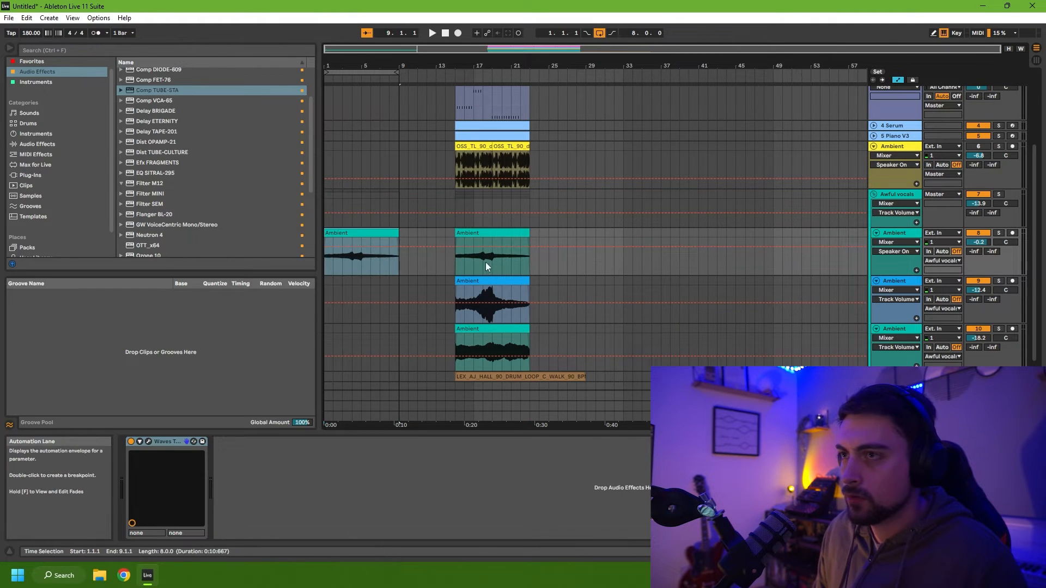
Copy the two-bar Drums clip from bar 15 to bar 1 and paste it four times to fill eight bars.
{"action": "scroll", "coordinate": [400, 354], "scroll_direction": "up", "scroll_amount": 5}
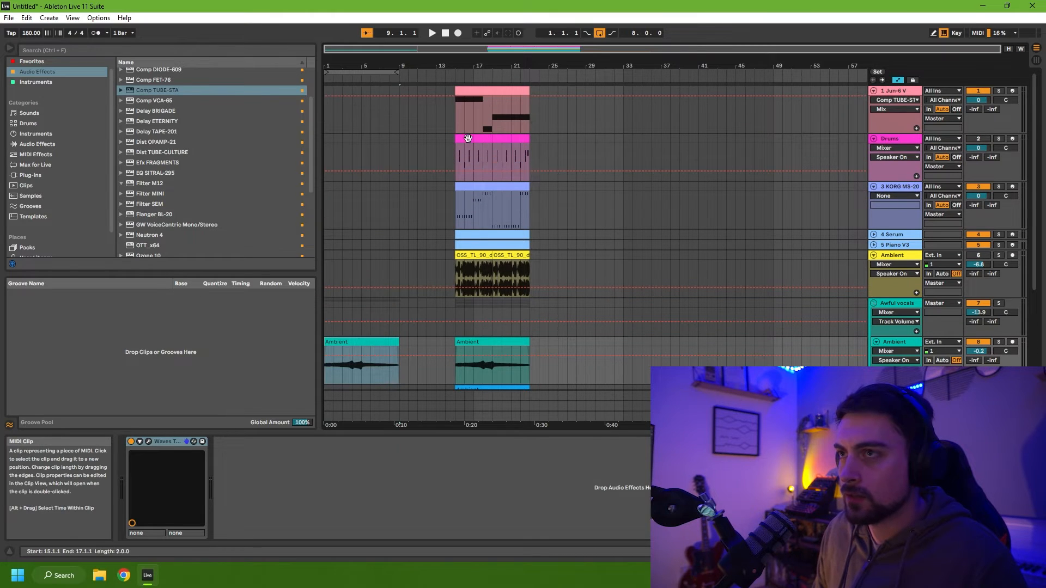
{"action": "left_click", "coordinate": [467, 138]}
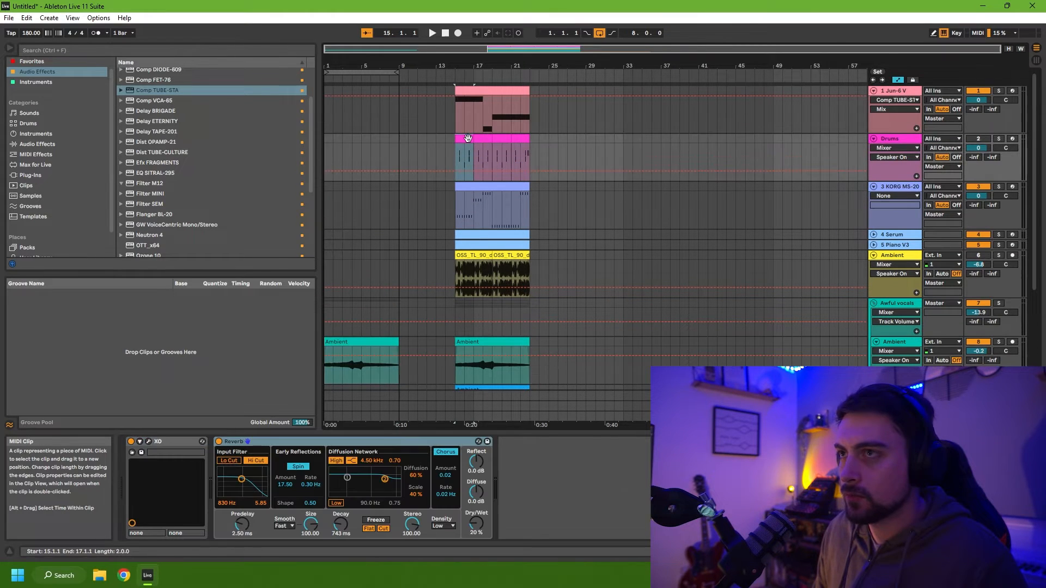
{"action": "left_click", "coordinate": [326, 140]}
{"action": "key", "text": "ctrl+v"}
{"action": "key", "text": "ctrl+v"}
{"action": "key", "text": "ctrl+v"}
{"action": "key", "text": "ctrl+v"}
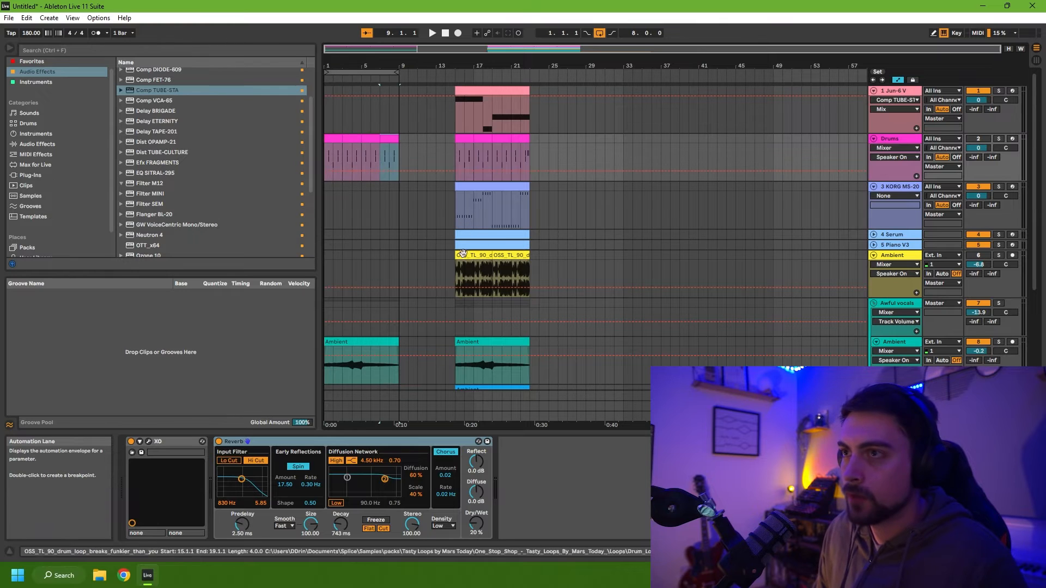
Copy the eight-bar KORG MS-20 clip from bar 15 to bar 1.
{"action": "left_click", "coordinate": [482, 186]}
{"action": "key", "text": "ctrl+c"}
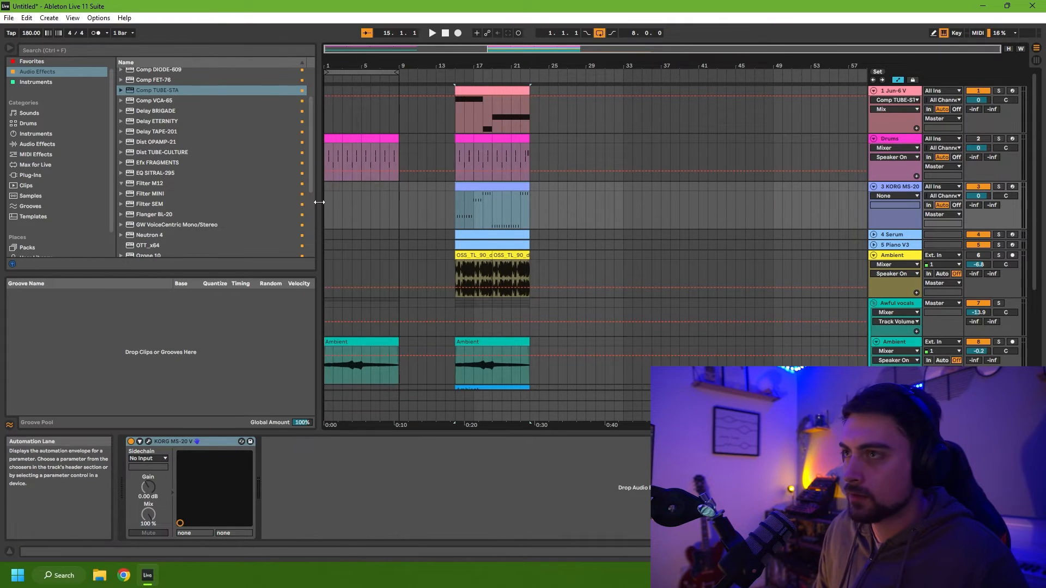
{"action": "left_click", "coordinate": [325, 201]}
{"action": "key", "text": "ctrl+v"}
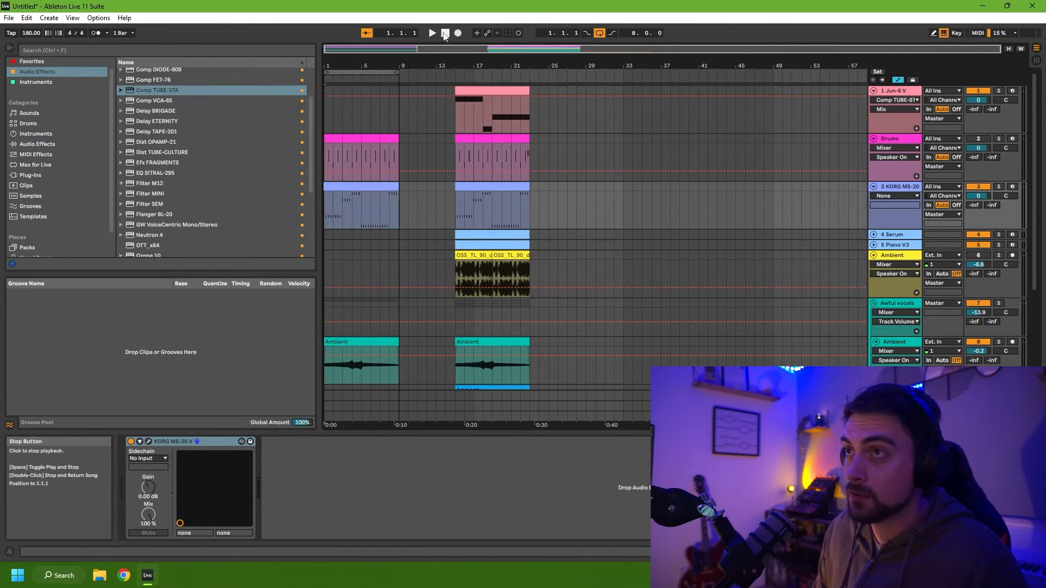
Audition the new intro and set the KORG MS-20 V's Envelope Generator 1 attack time to 3 ms.
{"action": "left_click", "coordinate": [431, 34]}
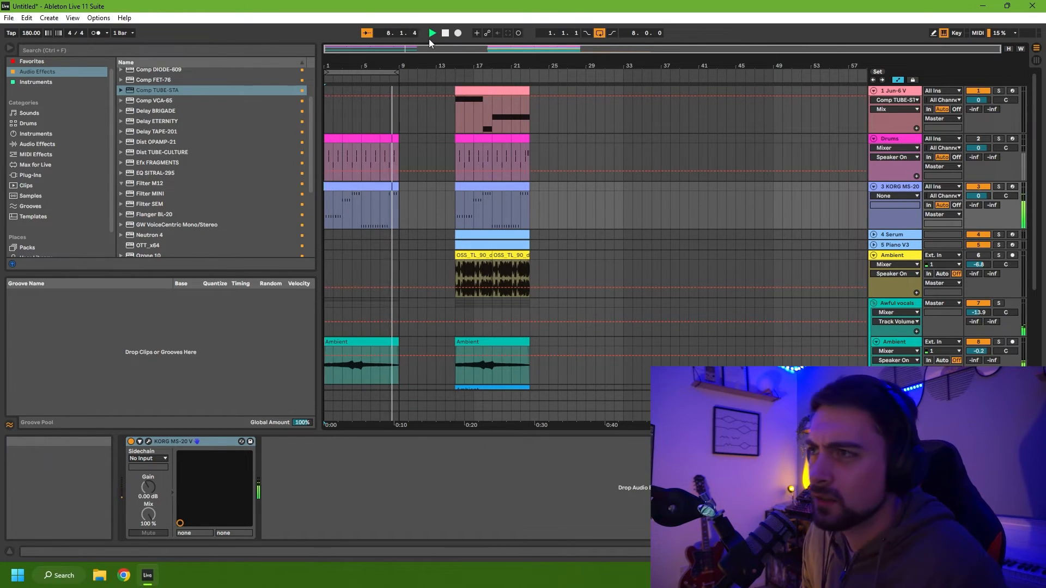
{"action": "key", "text": "space"}
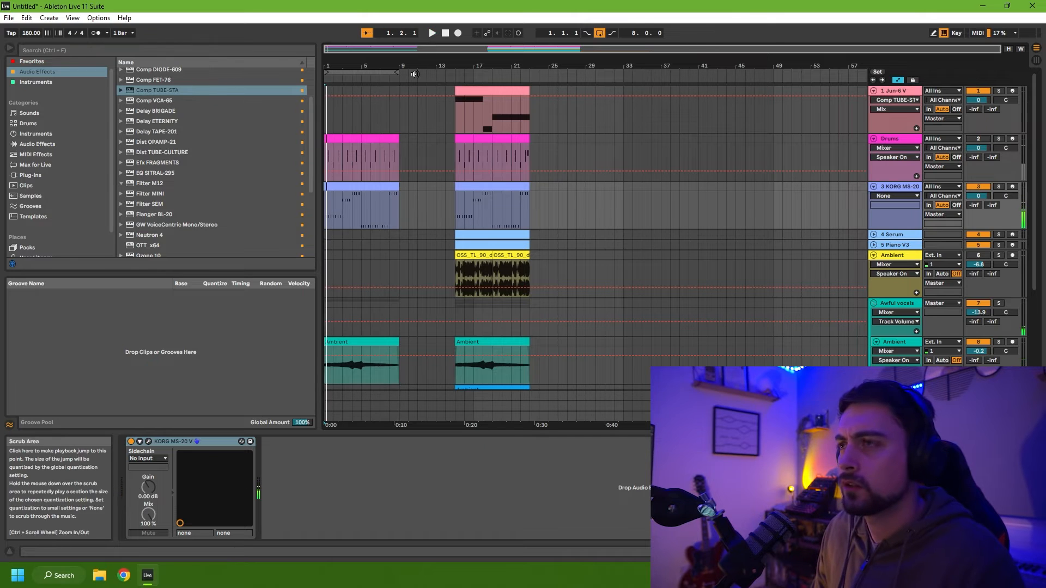
{"action": "left_click", "coordinate": [443, 35]}
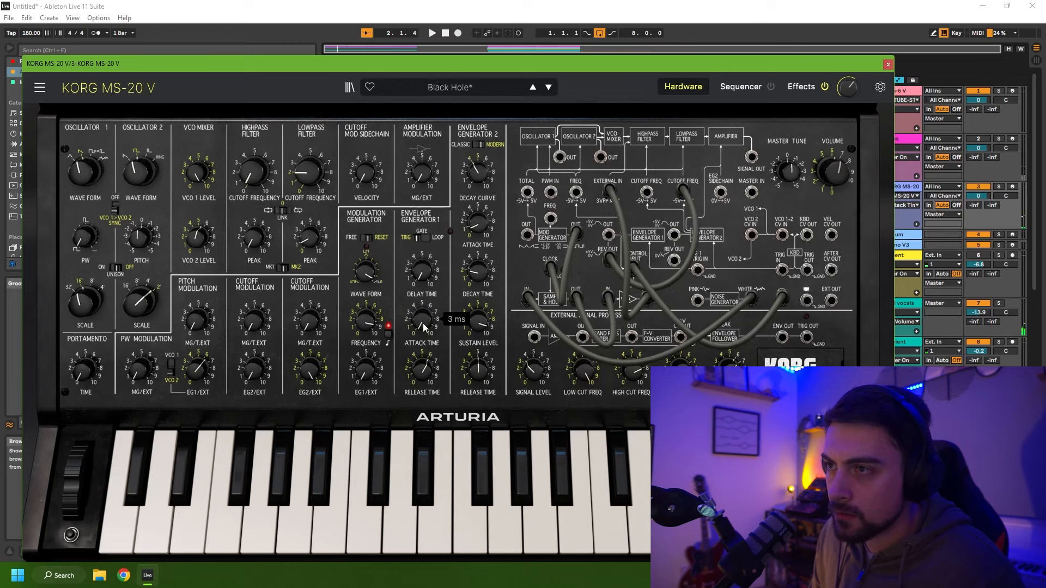
{"action": "key", "text": "space"}
{"action": "key", "text": "space"}
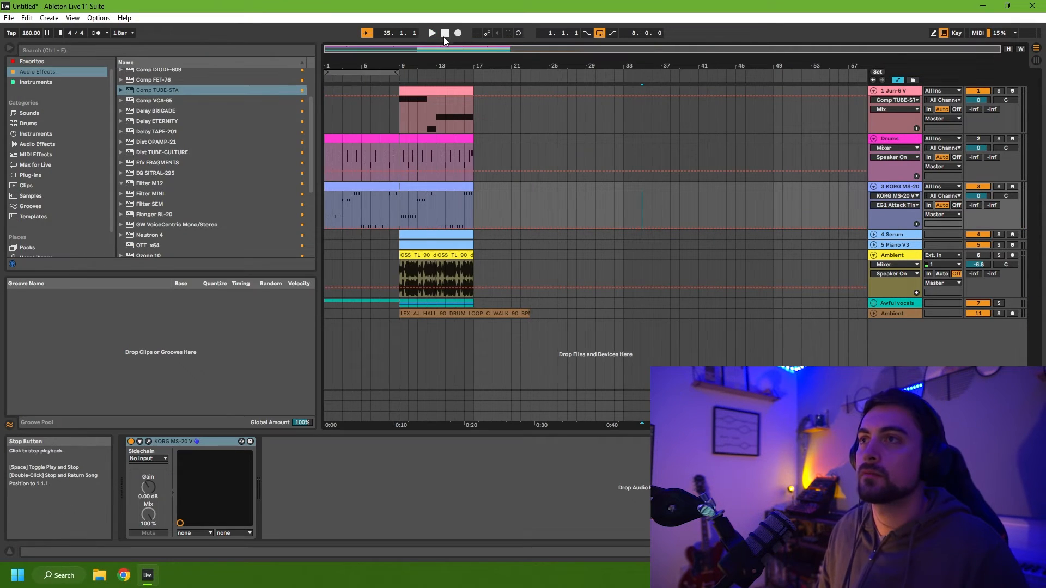
Move the full section to bar 26 and paste copies of its Jun-6 V, drums, bass, piano and vocal clips at bar 9.
{"action": "left_click", "coordinate": [431, 34]}
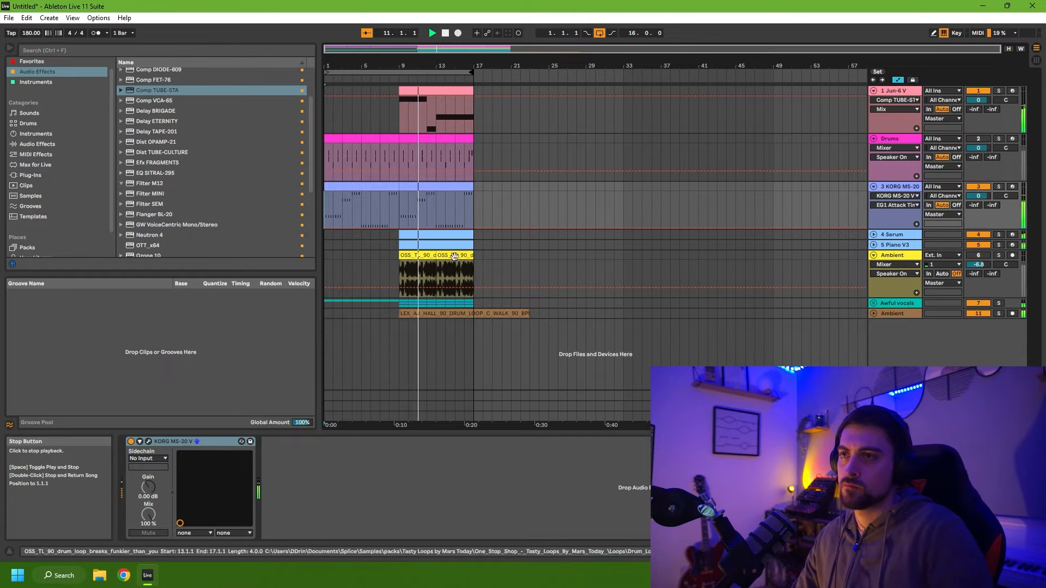
{"action": "key", "text": "space"}
{"action": "left_click_drag", "start_coordinate": [473, 345], "coordinate": [566, 90]}
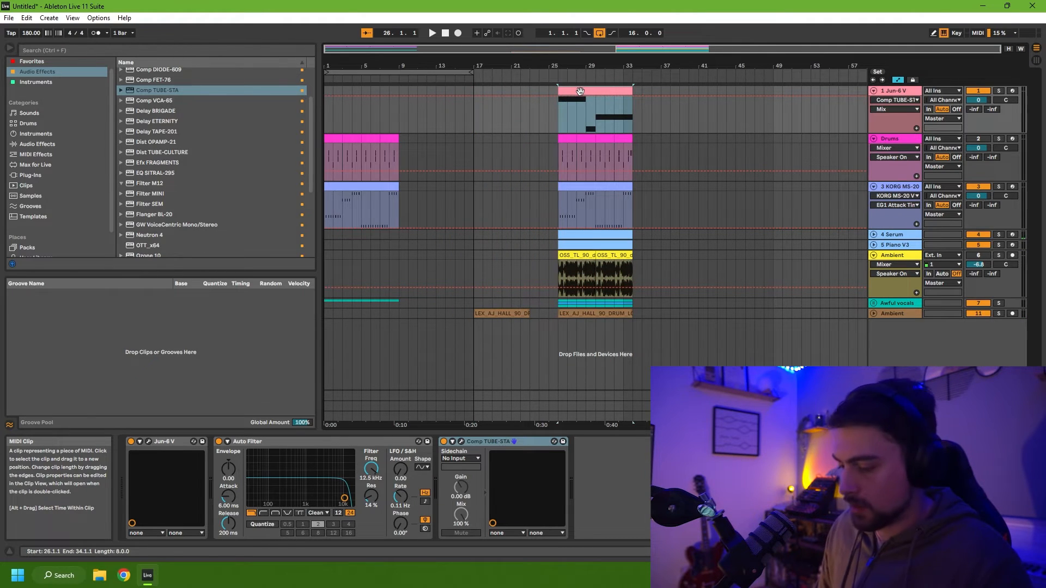
{"action": "left_click", "coordinate": [401, 110]}
{"action": "key", "text": "ctrl+v"}
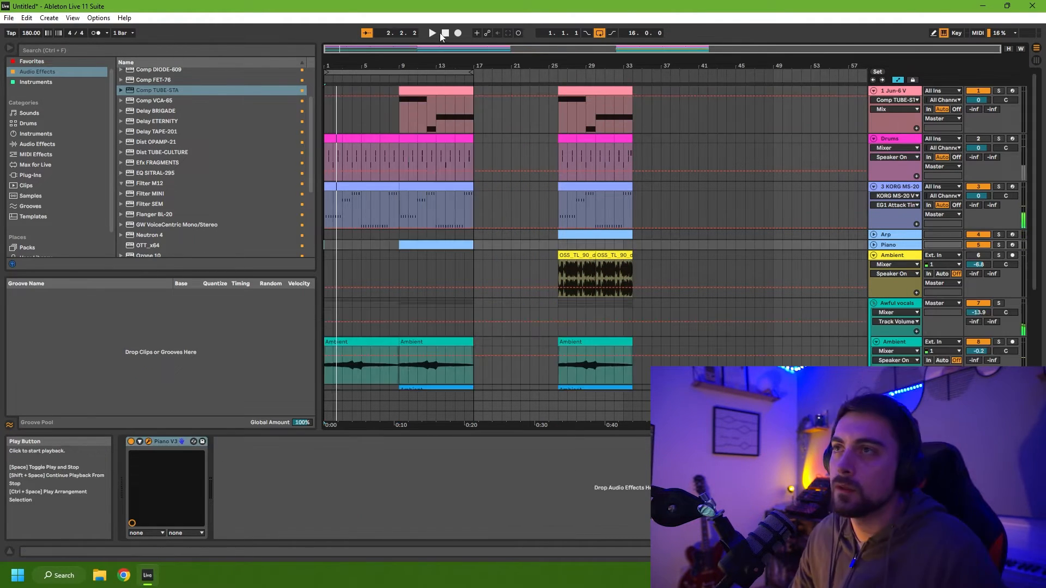
{"action": "left_click", "coordinate": [443, 34]}
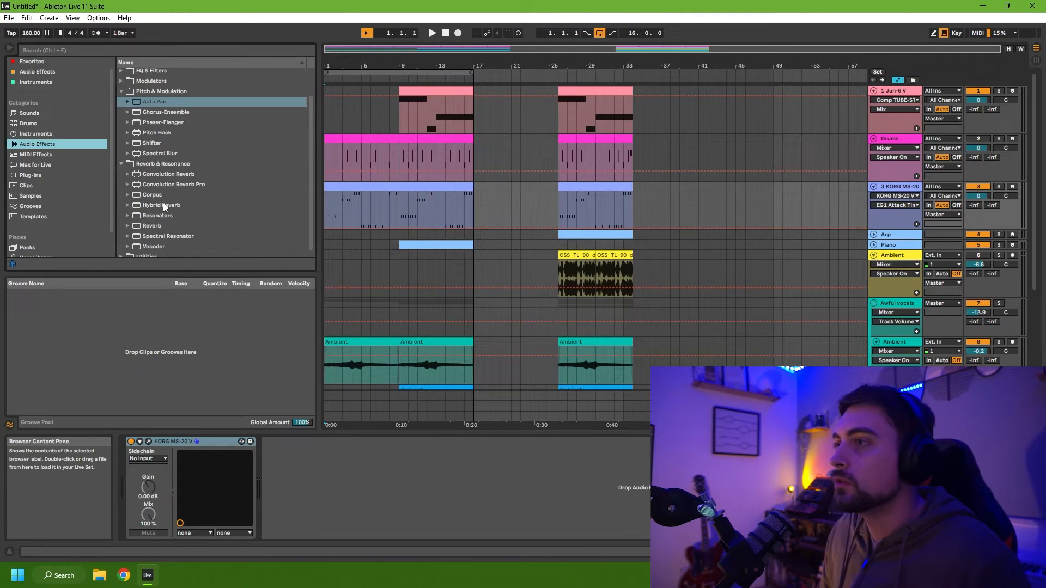
Add Auto Filter to the KORG MS-20 track and automate its frequency to rise from bar 1 to about bar 3.
{"action": "scroll", "coordinate": [163, 205], "scroll_direction": "down", "scroll_amount": 1}
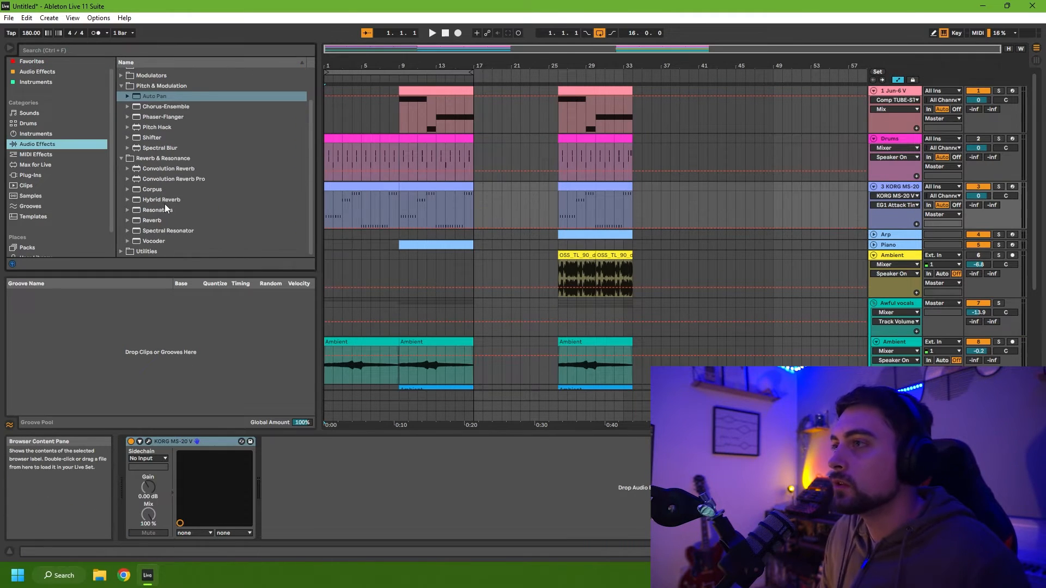
{"action": "scroll", "coordinate": [156, 129], "scroll_direction": "up", "scroll_amount": 2}
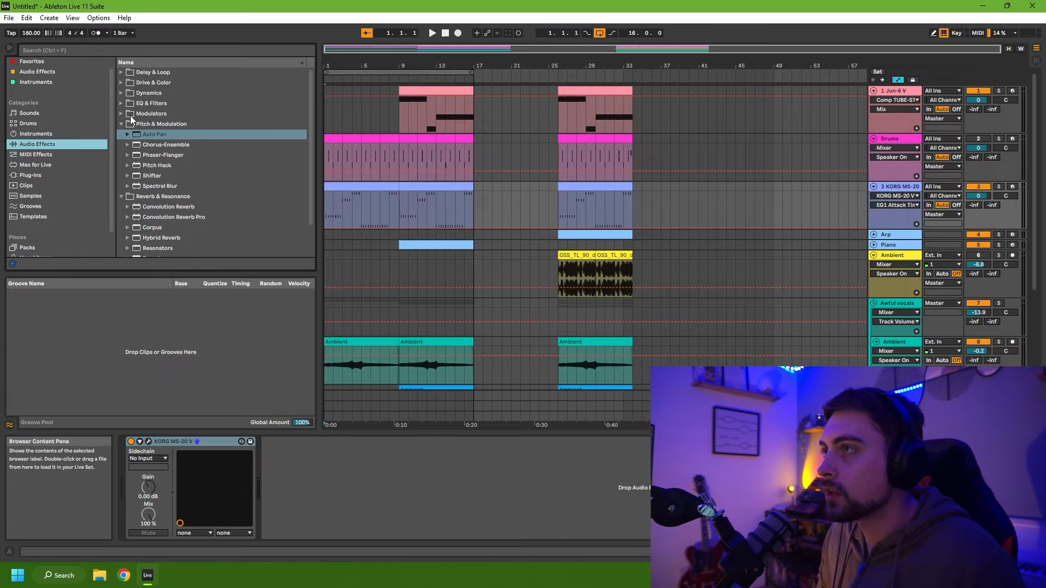
{"action": "left_click", "coordinate": [121, 103]}
{"action": "left_click", "coordinate": [150, 113]}
{"action": "left_click_drag", "start_coordinate": [151, 114], "coordinate": [291, 485]}
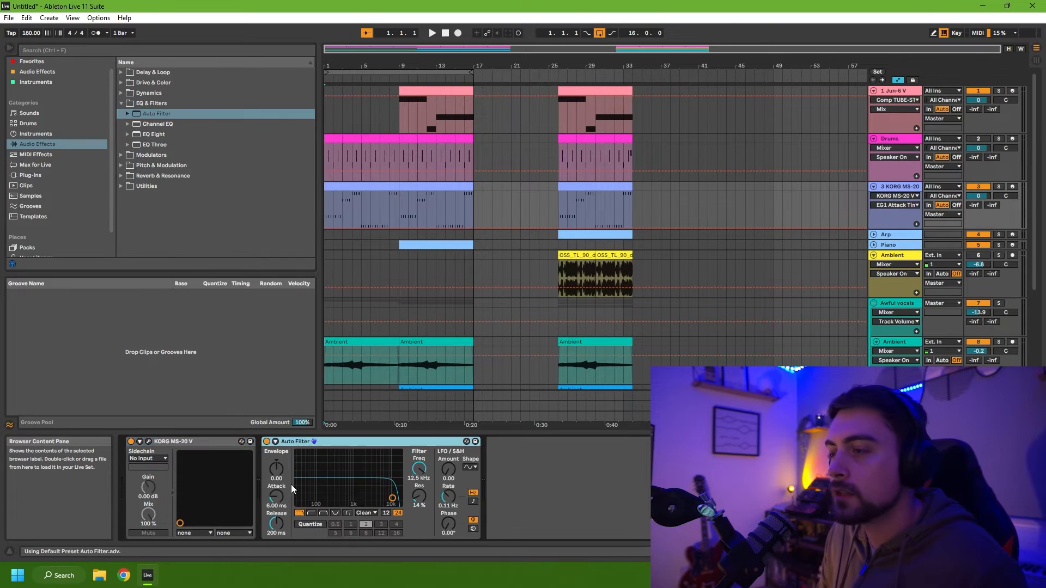
{"action": "left_click", "coordinate": [331, 195]}
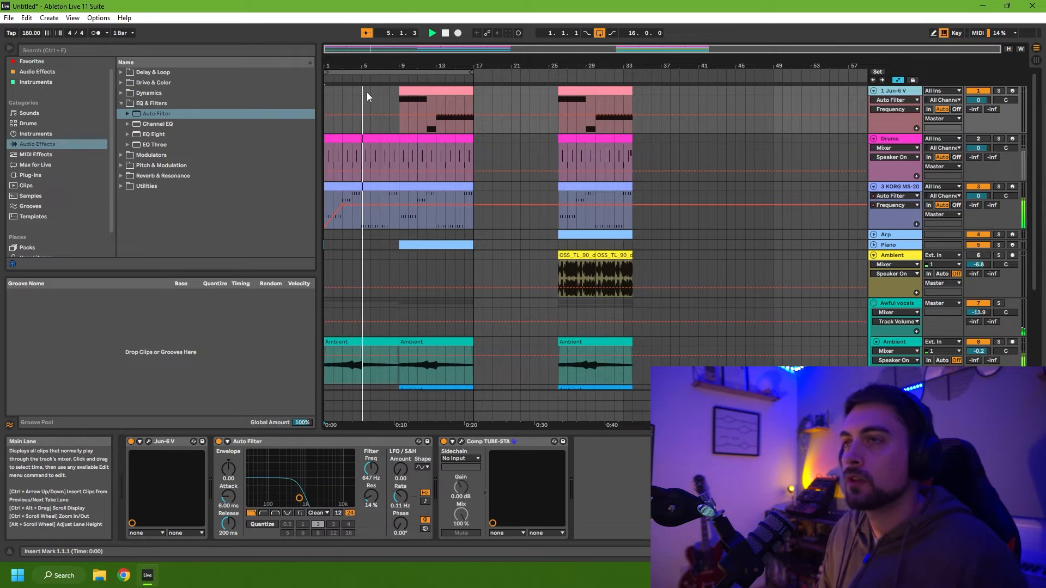
Play back the arrangement and jump to about bar 31 to review it.
{"action": "key", "text": "space"}
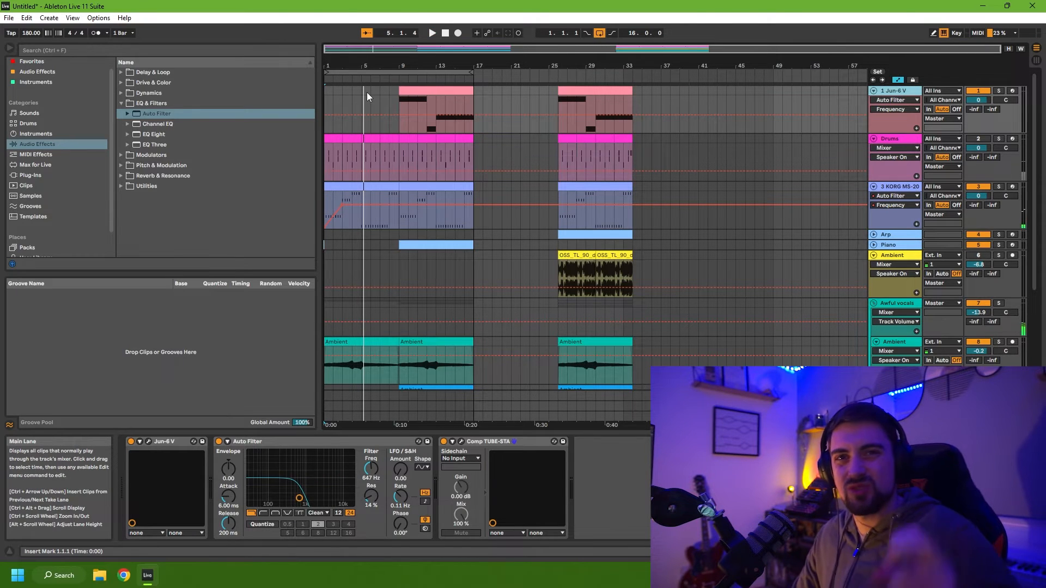
{"action": "key", "text": "space"}
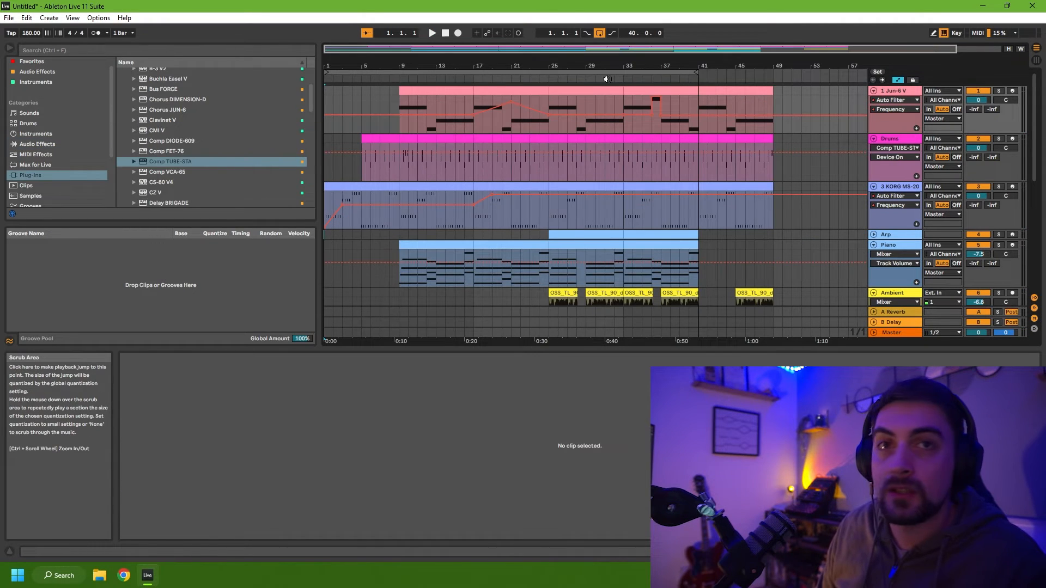
{"action": "left_click", "coordinate": [606, 79]}
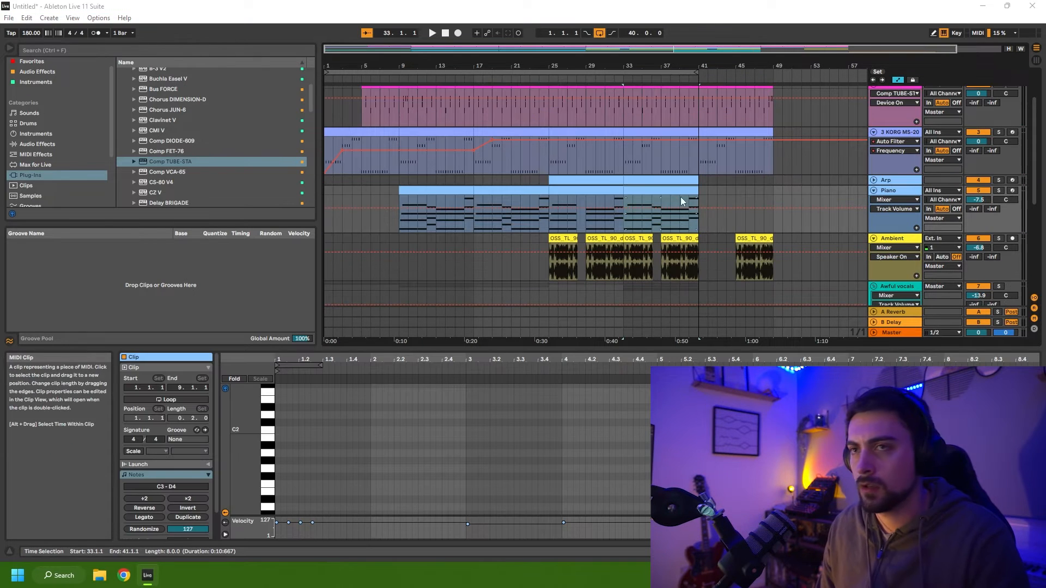
Create a Piano clip from bar 41 to bar 49, write new sustained chords starting with F3, A3, C4 and F5, and play them.
{"action": "left_click", "coordinate": [705, 192]}
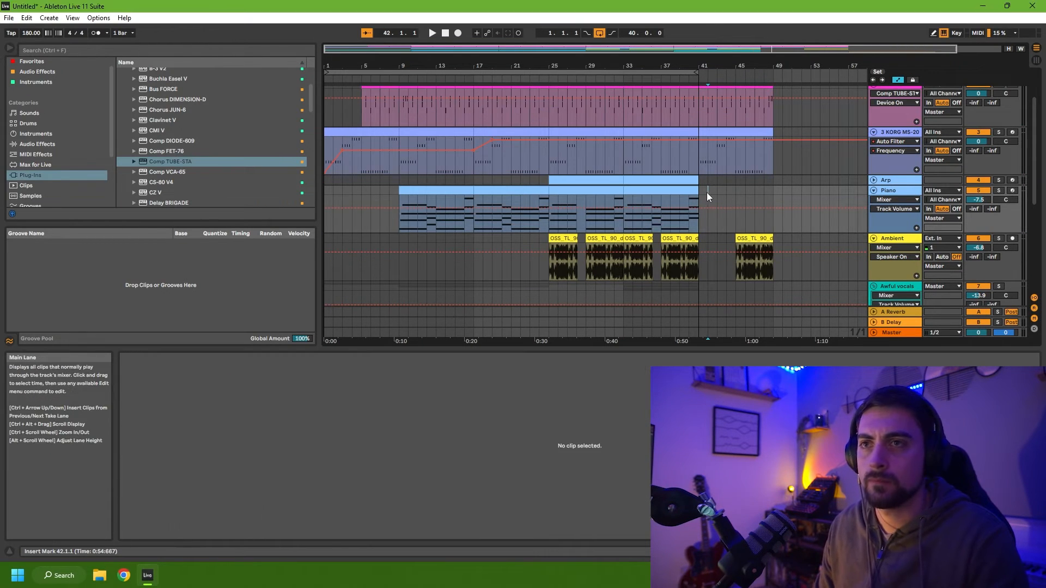
{"action": "double_click", "coordinate": [708, 191]}
{"action": "left_click_drag", "start_coordinate": [708, 190], "coordinate": [773, 189]}
{"action": "left_click", "coordinate": [188, 400]}
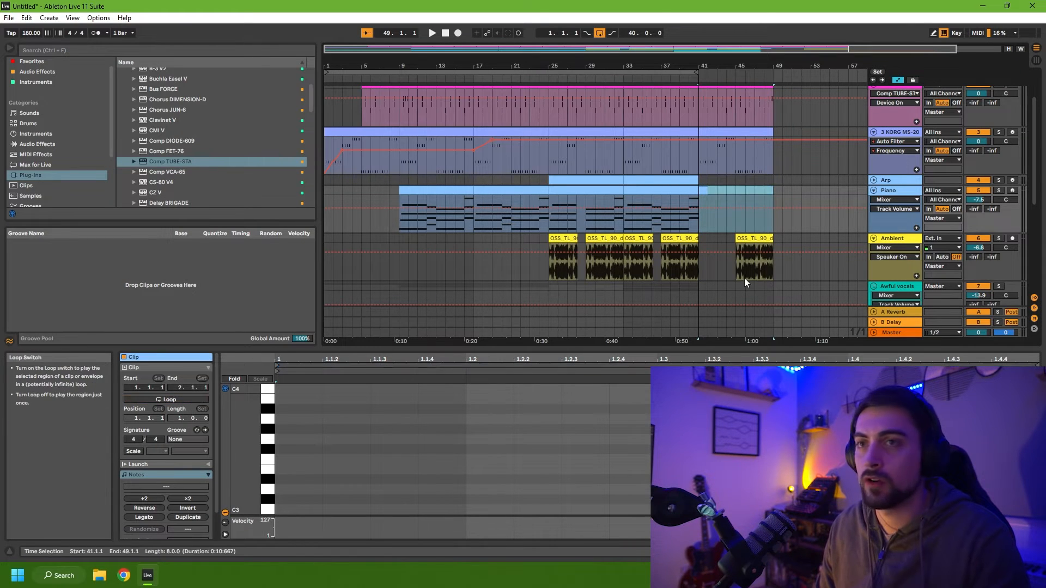
{"action": "left_click", "coordinate": [717, 246]}
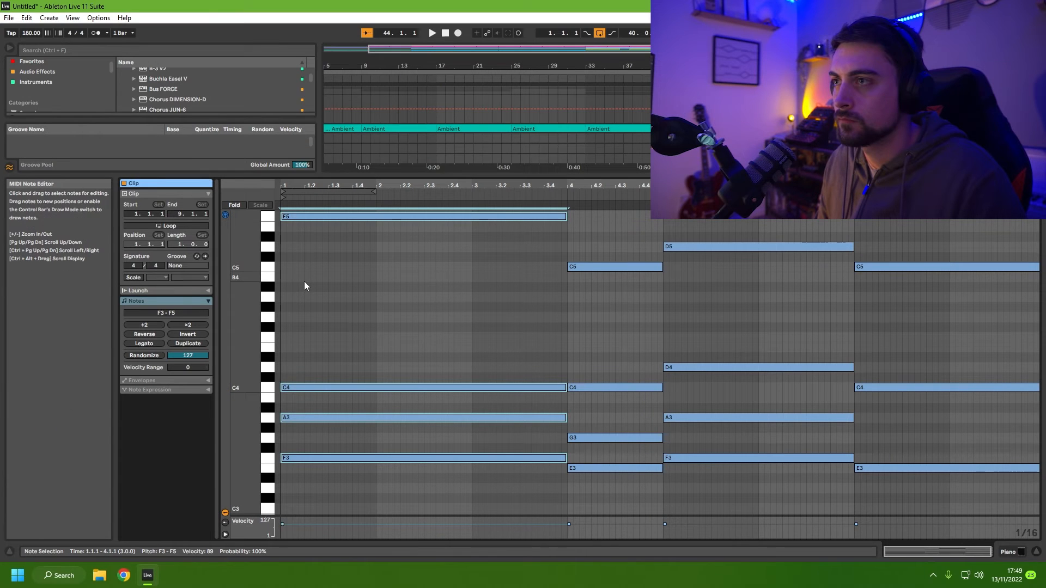
{"action": "key", "text": "space"}
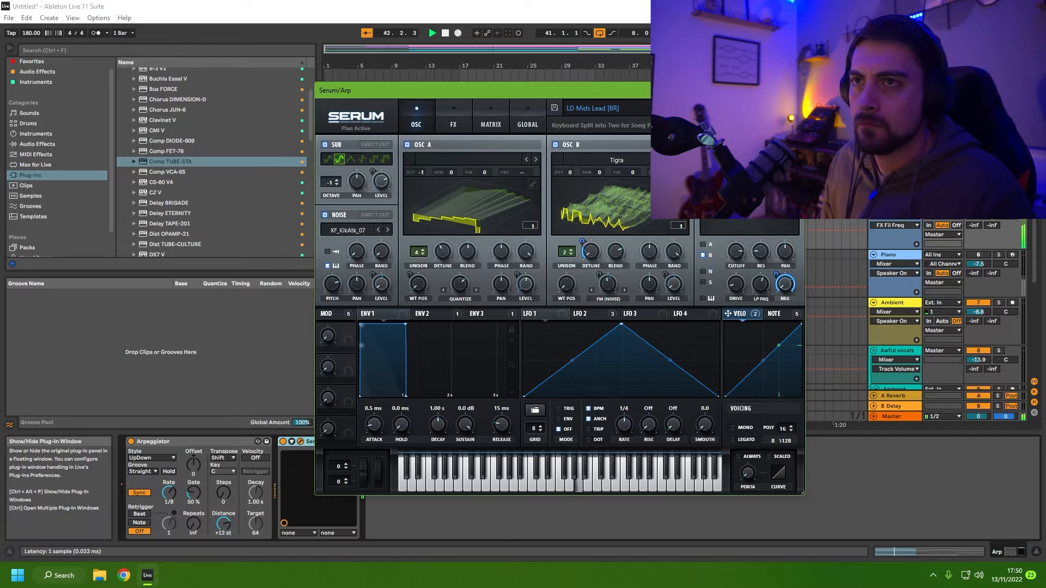
Step the Arp track's Serum through successive lead presets from LD Mids Lead past LD Riptile while the bridge loop plays.
{"action": "left_click", "coordinate": [723, 108]}
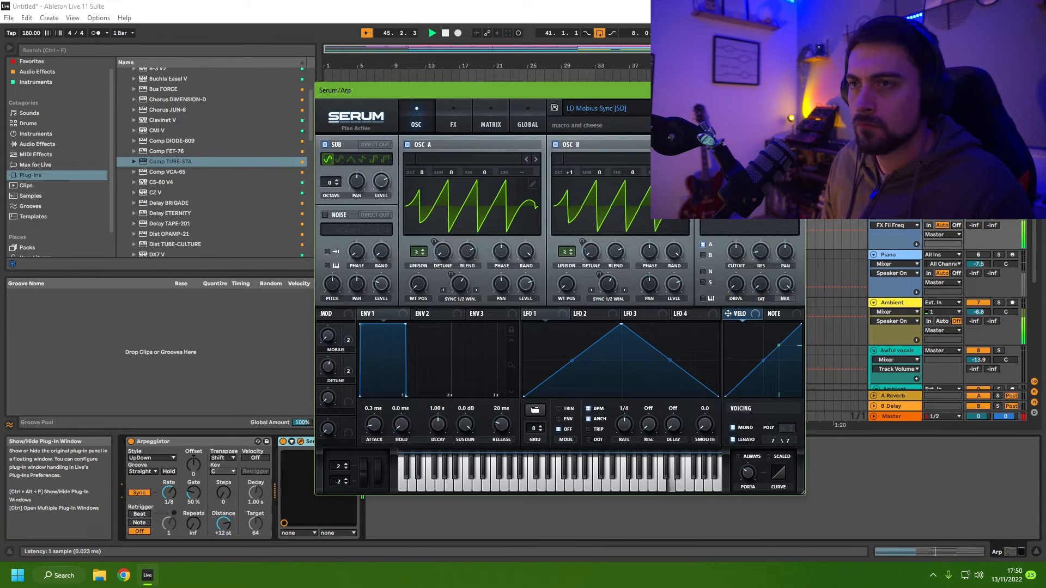
{"action": "left_click", "coordinate": [723, 108]}
{"action": "left_click", "coordinate": [723, 108]}
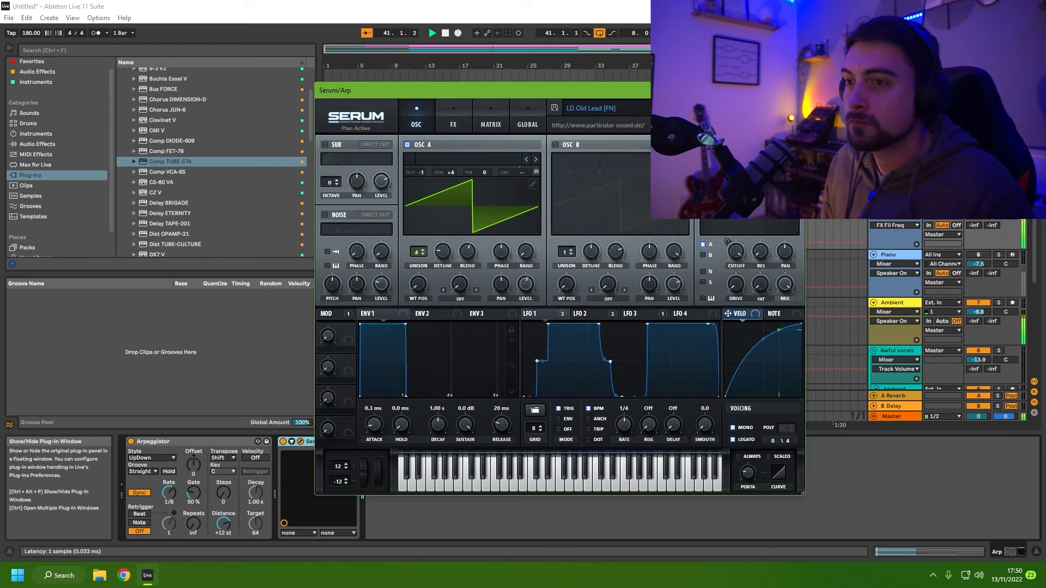
{"action": "left_click", "coordinate": [723, 108]}
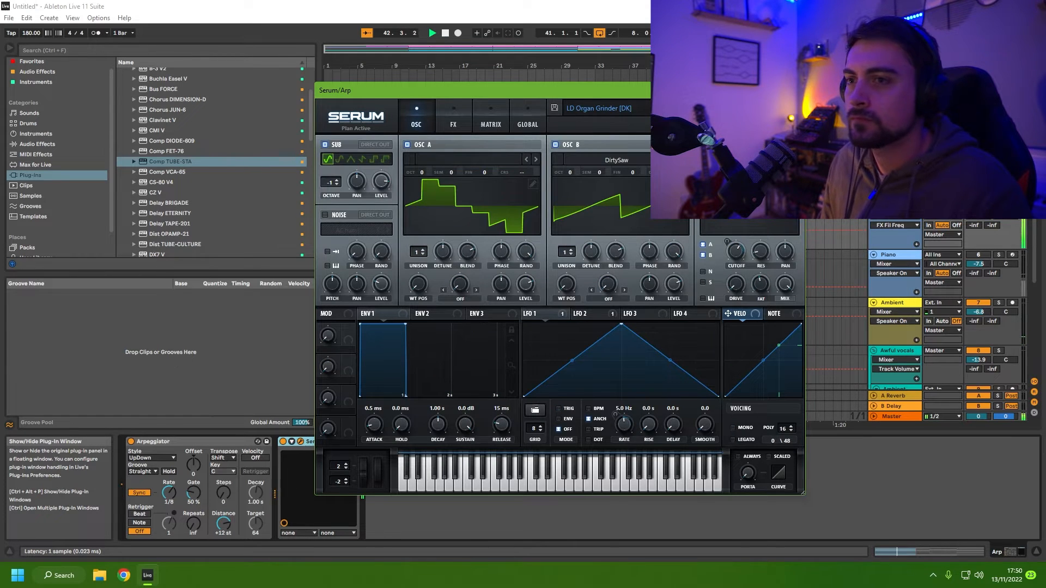
{"action": "left_click", "coordinate": [723, 108]}
{"action": "left_click", "coordinate": [723, 108]}
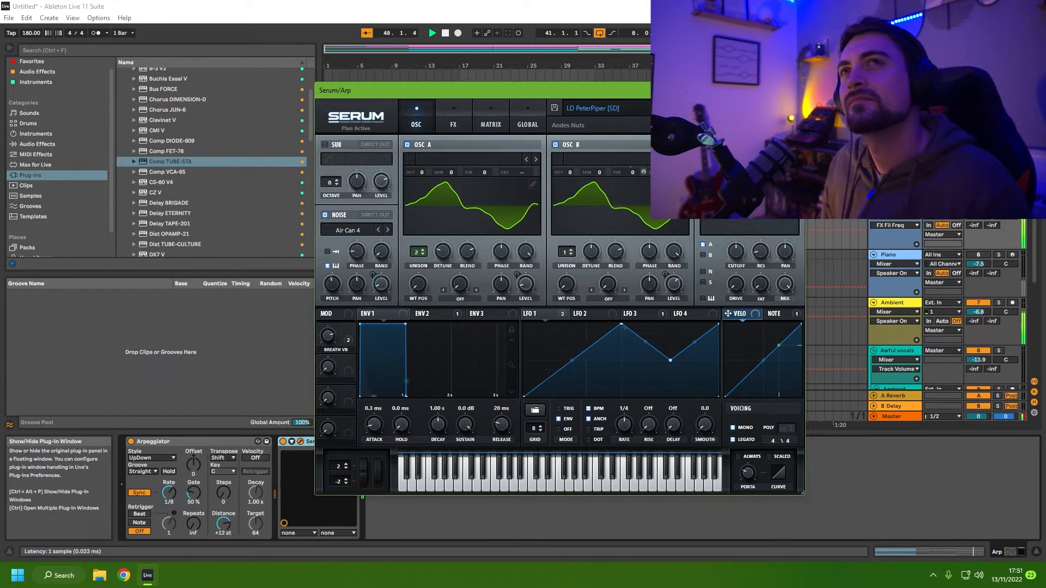
{"action": "left_click_drag", "start_coordinate": [702, 90], "coordinate": [481, 61]}
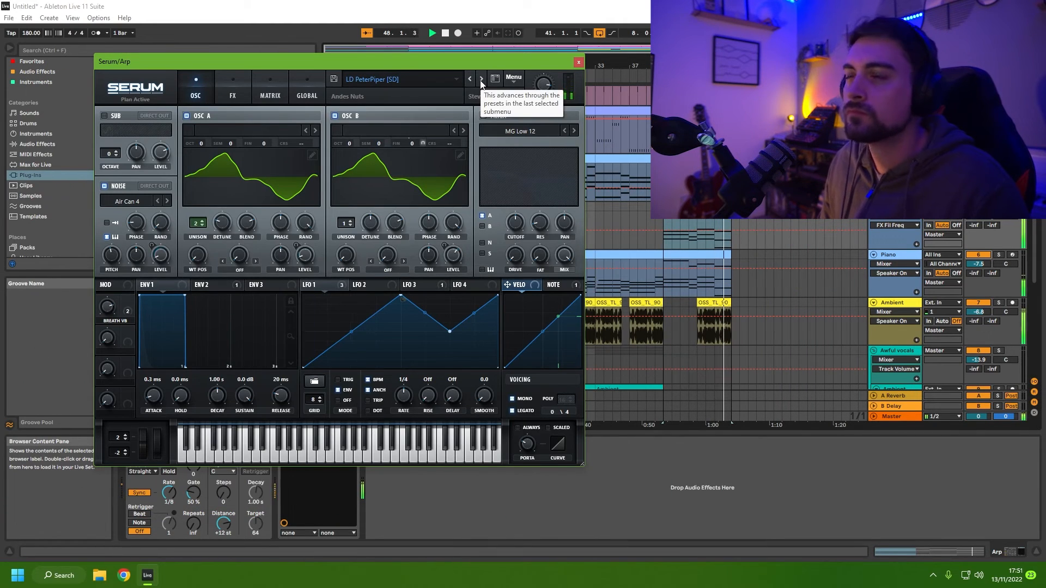
{"action": "left_click", "coordinate": [481, 80]}
{"action": "left_click", "coordinate": [481, 79]}
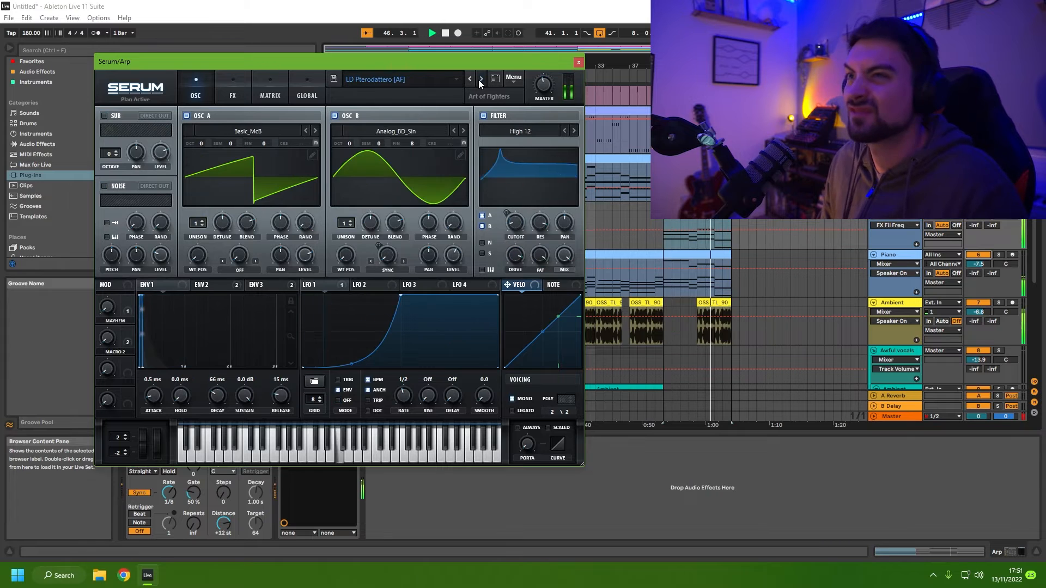
{"action": "left_click", "coordinate": [480, 79]}
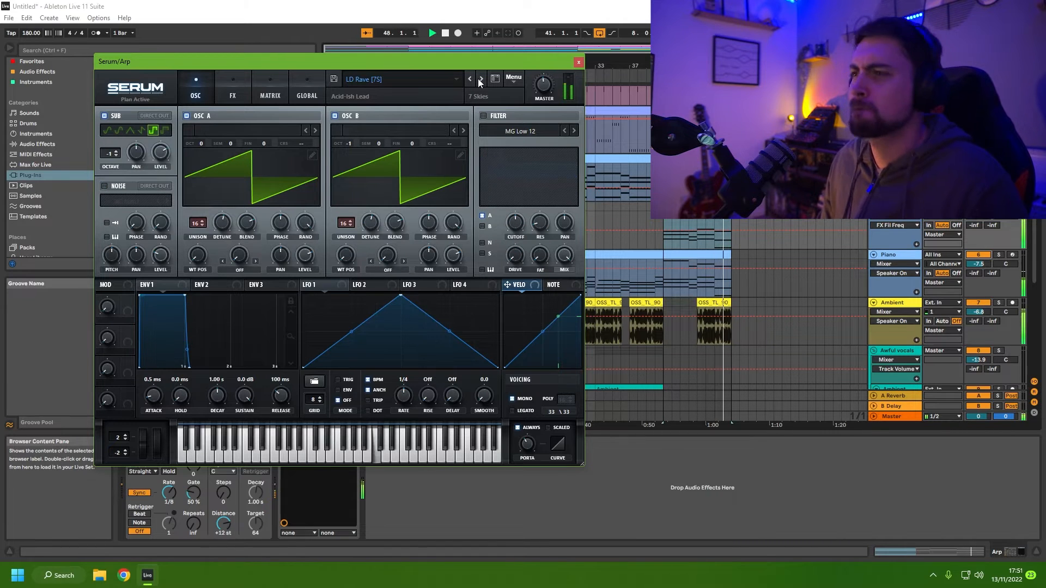
{"action": "left_click", "coordinate": [480, 80]}
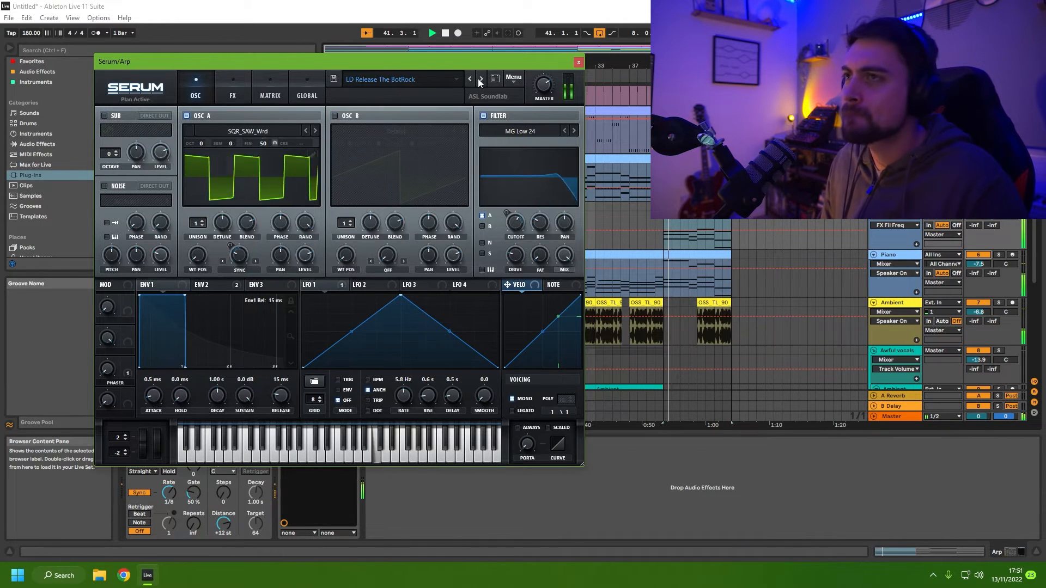
{"action": "left_click", "coordinate": [479, 80]}
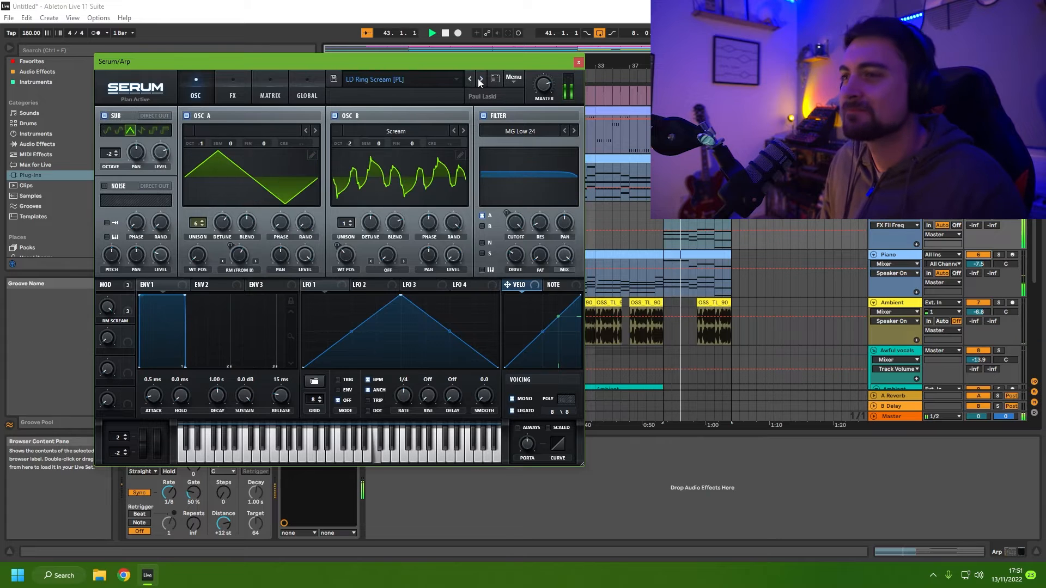
{"action": "left_click", "coordinate": [479, 79]}
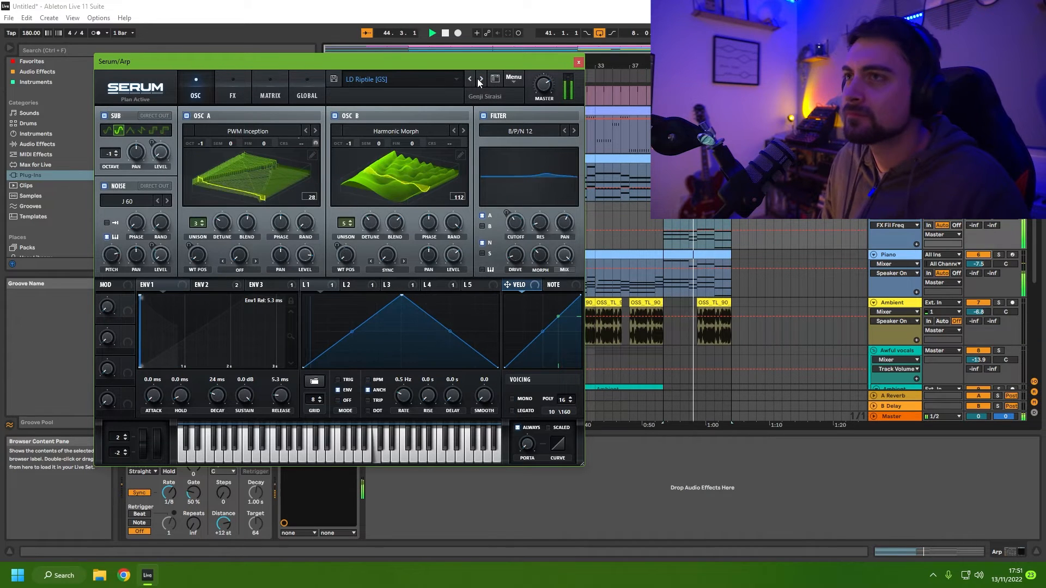
{"action": "left_click", "coordinate": [481, 79]}
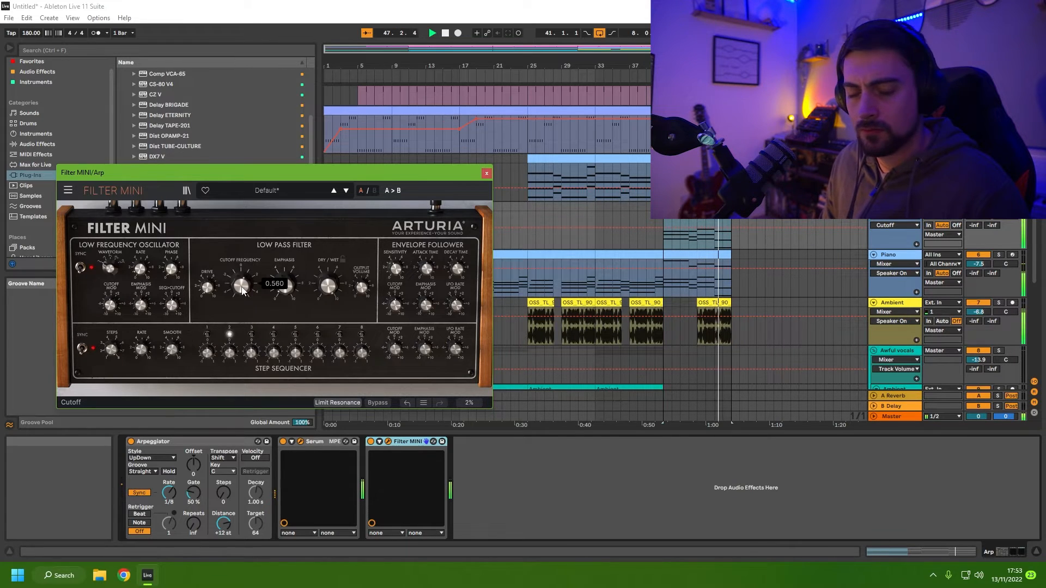
Close the Filter MINI window on the Arp track and mute the brown Ambient track holding the drum break at bar 41.
{"action": "key", "text": "space"}
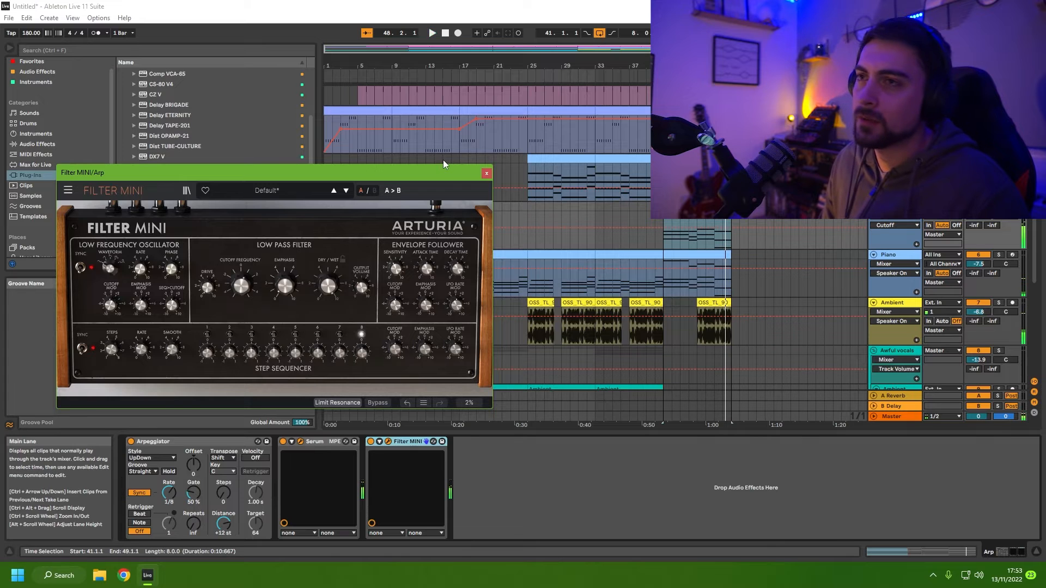
{"action": "left_click", "coordinate": [487, 173]}
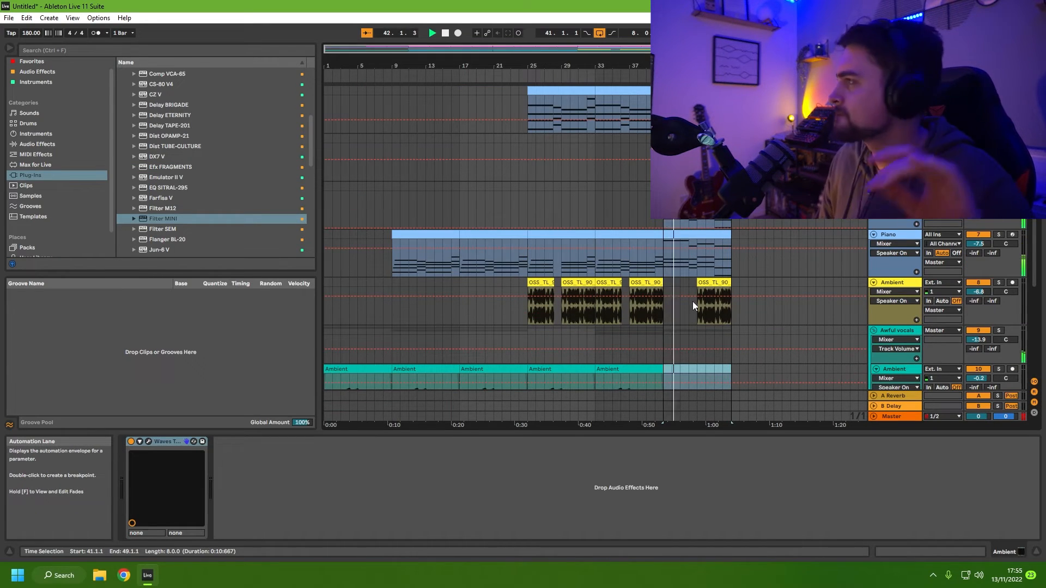
{"action": "scroll", "coordinate": [740, 289], "scroll_direction": "down", "scroll_amount": 5}
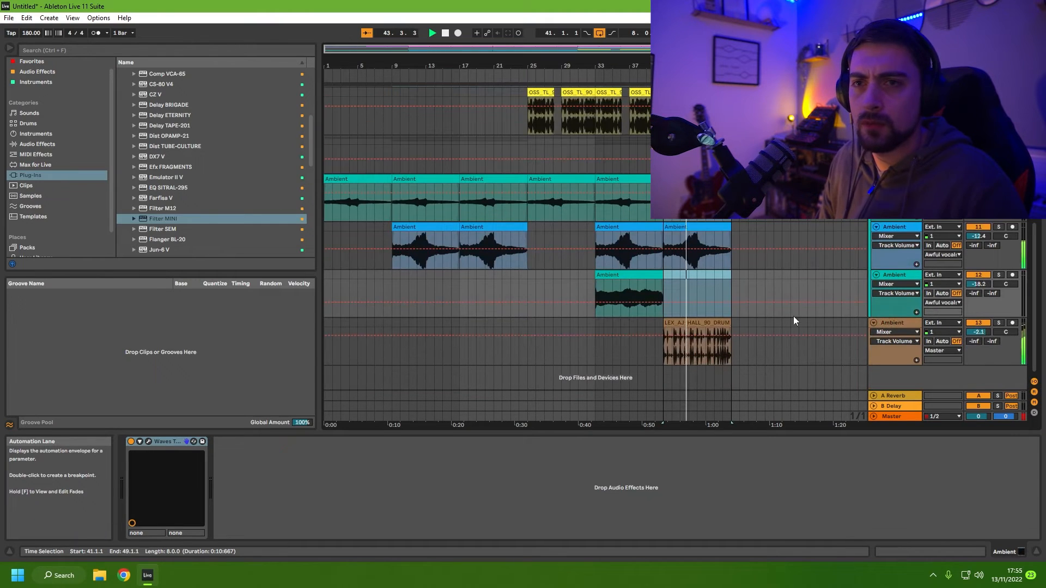
{"action": "left_click", "coordinate": [979, 324]}
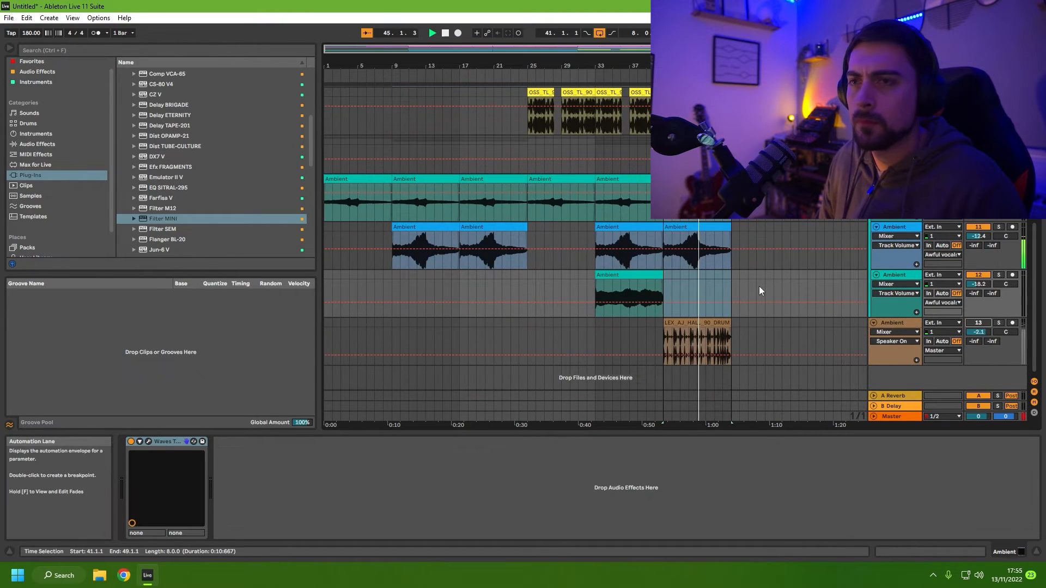
{"action": "scroll", "coordinate": [760, 286], "scroll_direction": "up", "scroll_amount": 7}
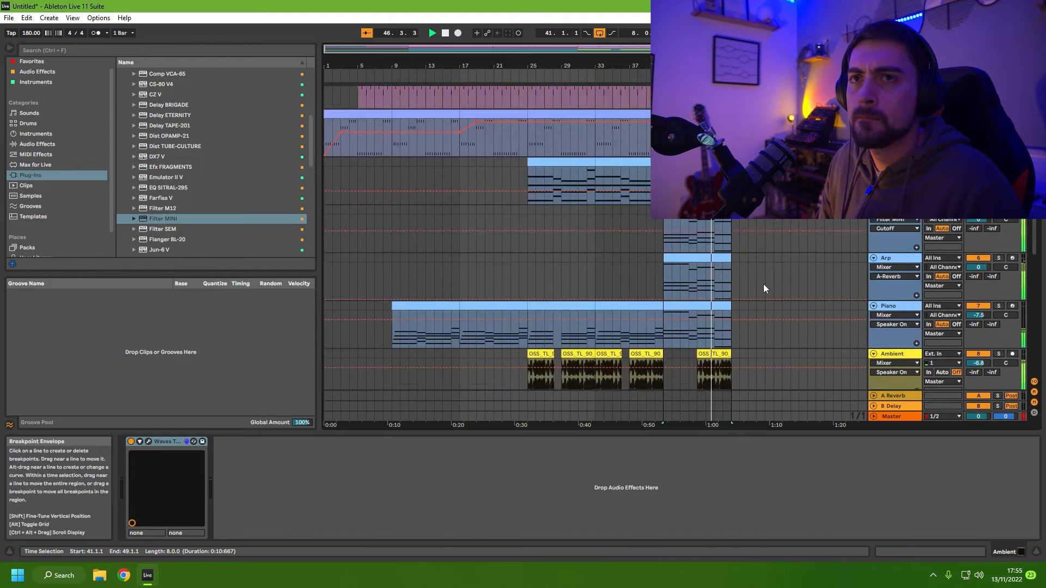
{"action": "scroll", "coordinate": [763, 283], "scroll_direction": "up", "scroll_amount": 2}
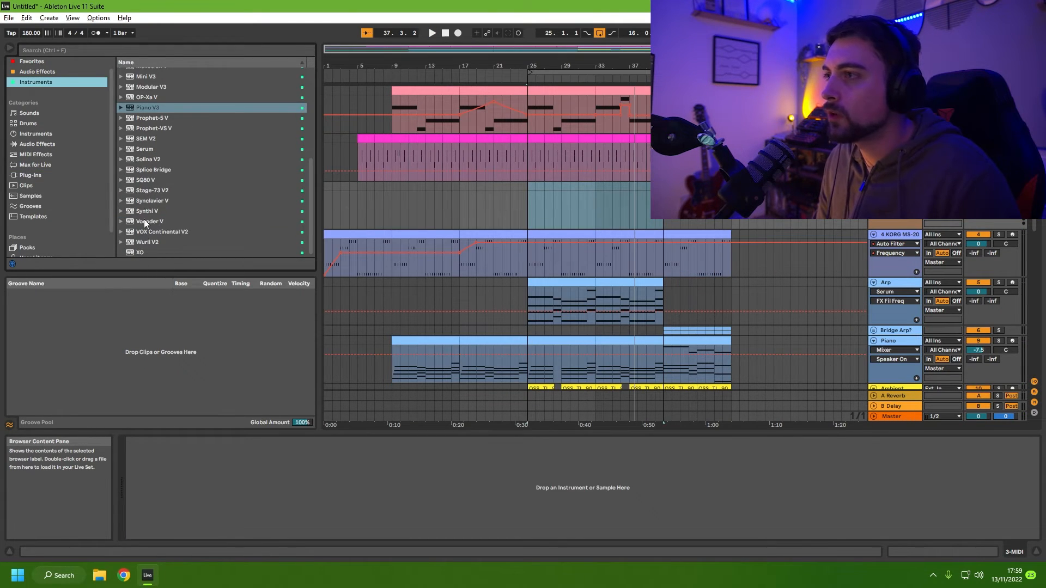
Browse the instrument plug-ins and add Augmented VOICES to the empty MIDI track below the drums.
{"action": "scroll", "coordinate": [150, 202], "scroll_direction": "up", "scroll_amount": 5}
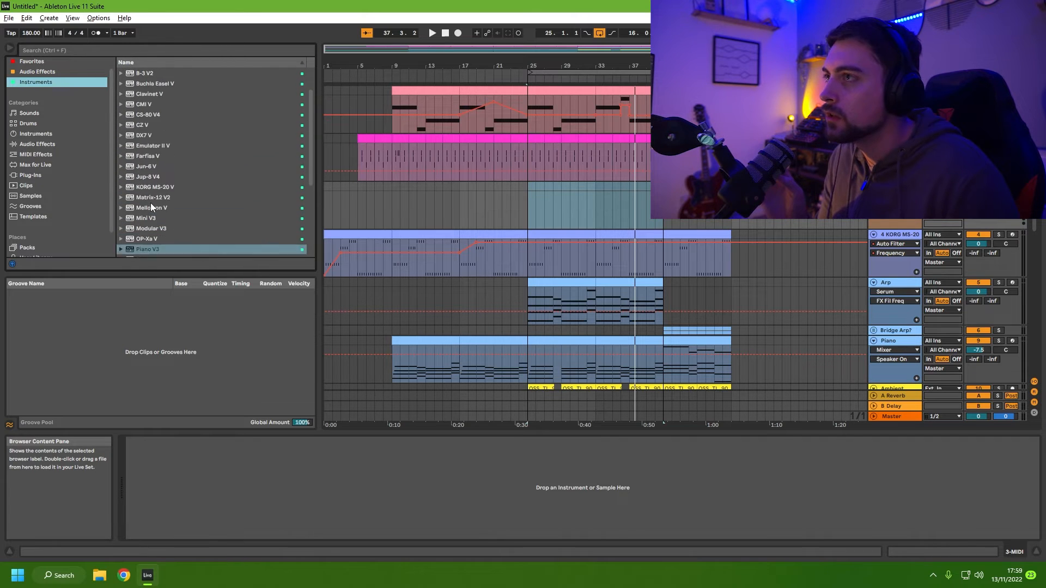
{"action": "scroll", "coordinate": [150, 203], "scroll_direction": "down", "scroll_amount": 5}
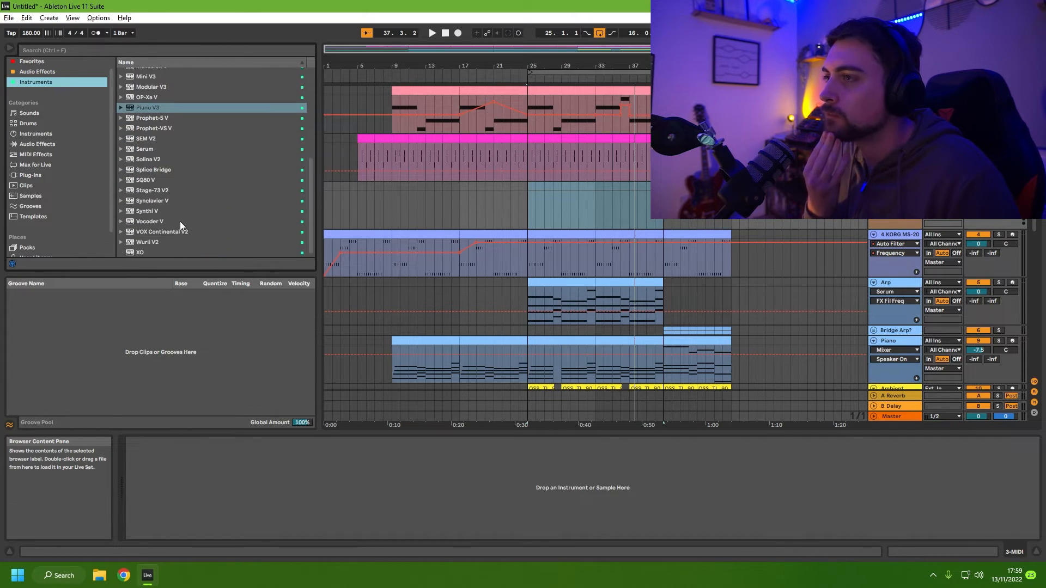
{"action": "left_click", "coordinate": [145, 221]}
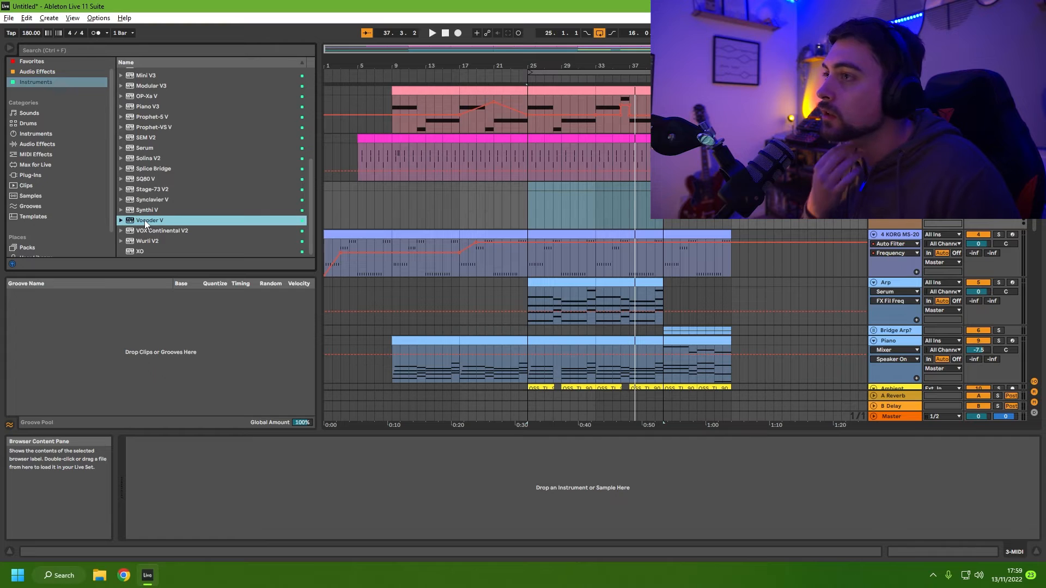
{"action": "scroll", "coordinate": [171, 178], "scroll_direction": "up", "scroll_amount": 5}
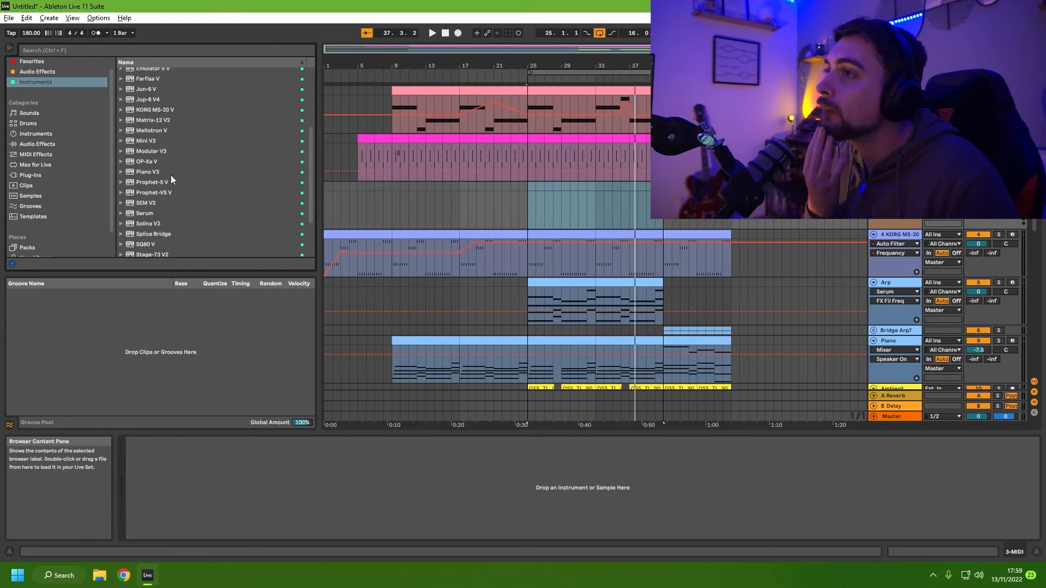
{"action": "scroll", "coordinate": [171, 175], "scroll_direction": "up", "scroll_amount": 1}
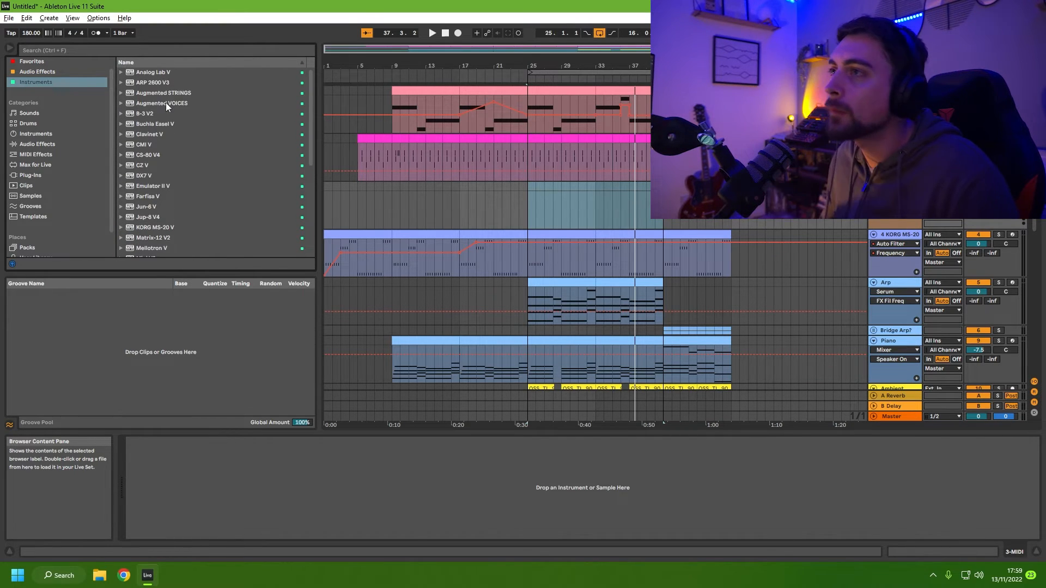
{"action": "left_click_drag", "start_coordinate": [162, 103], "coordinate": [307, 104]}
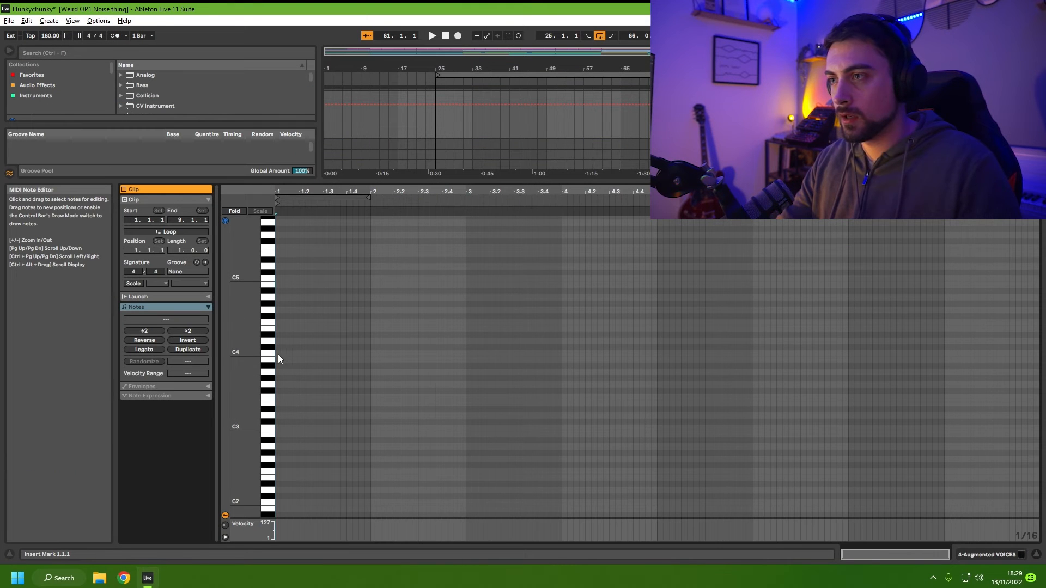
Write an eight-bar C4 note in the Augmented VOICES clip and load the instrument's Vocal Sphere preset.
{"action": "double_click", "coordinate": [279, 355]}
{"action": "left_click_drag", "start_coordinate": [280, 355], "coordinate": [956, 379]}
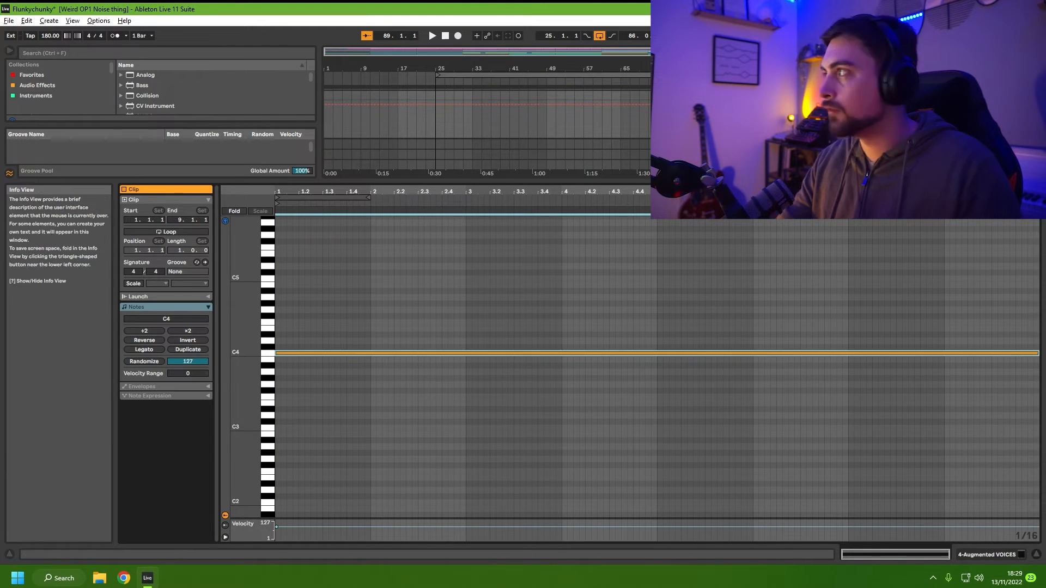
{"action": "left_click_drag", "start_coordinate": [0, 279], "coordinate": [541, 100]}
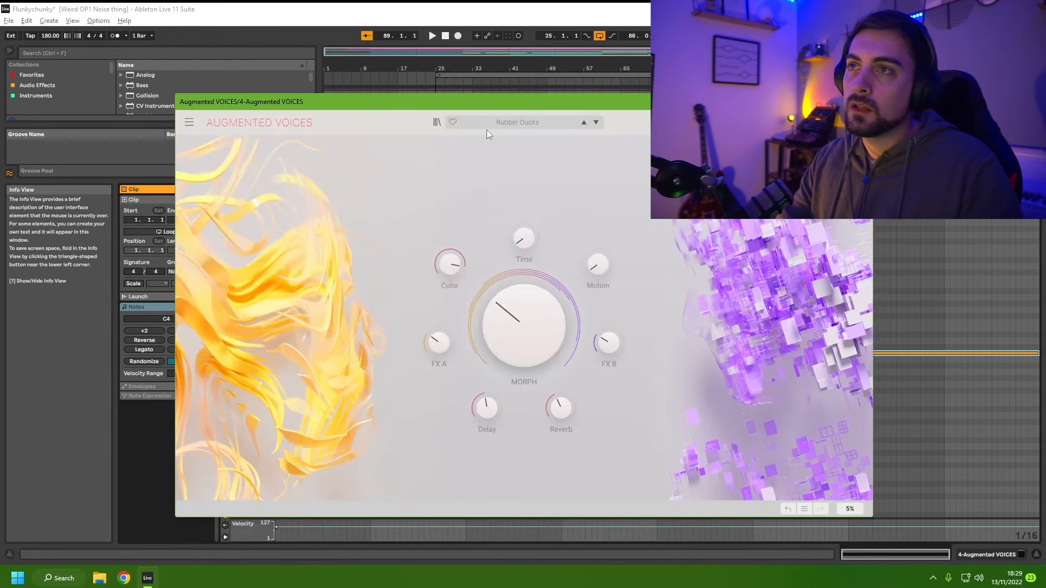
{"action": "left_click", "coordinate": [502, 121]}
{"action": "mouse_move", "coordinate": [507, 136]}
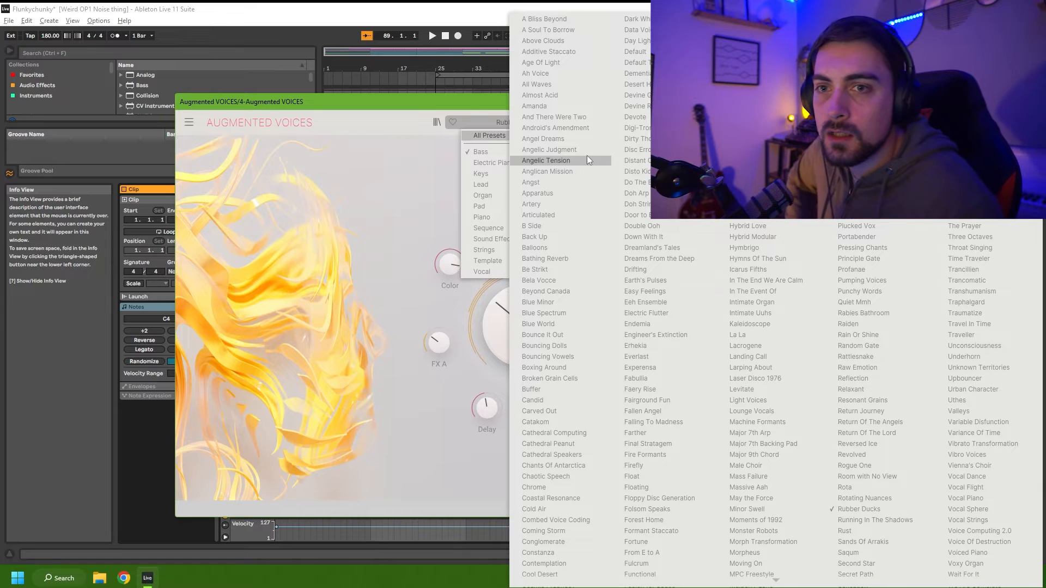
{"action": "left_click", "coordinate": [967, 509]}
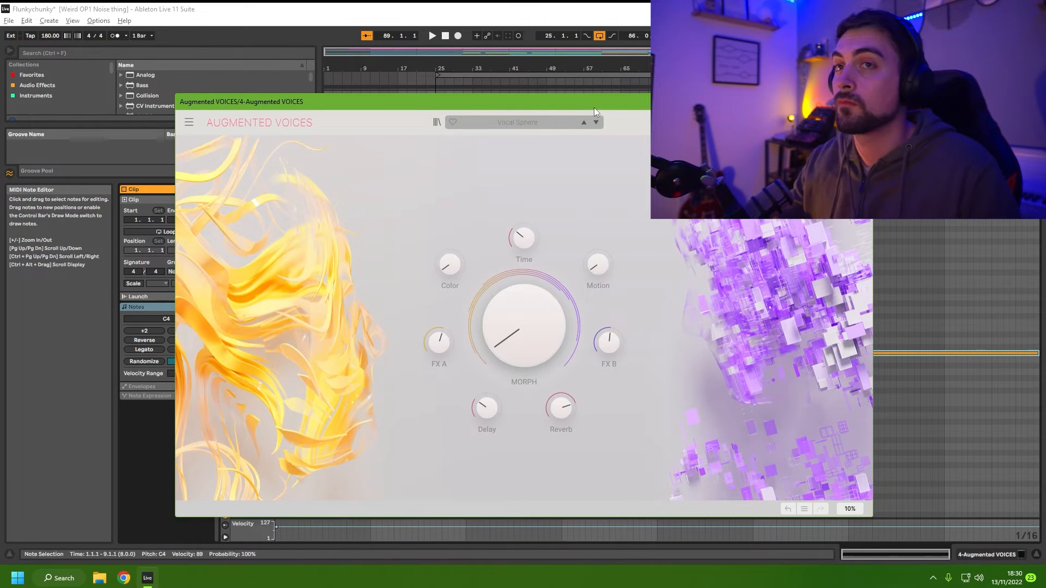
{"action": "left_click_drag", "start_coordinate": [595, 108], "coordinate": [458, 125]}
{"action": "left_click", "coordinate": [725, 118]}
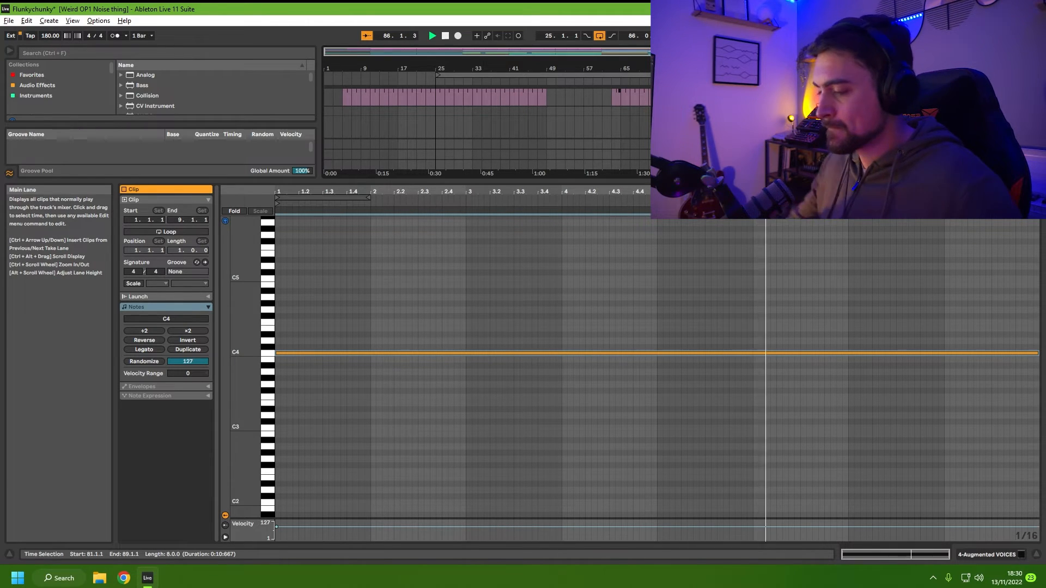
{"action": "key", "text": "space"}
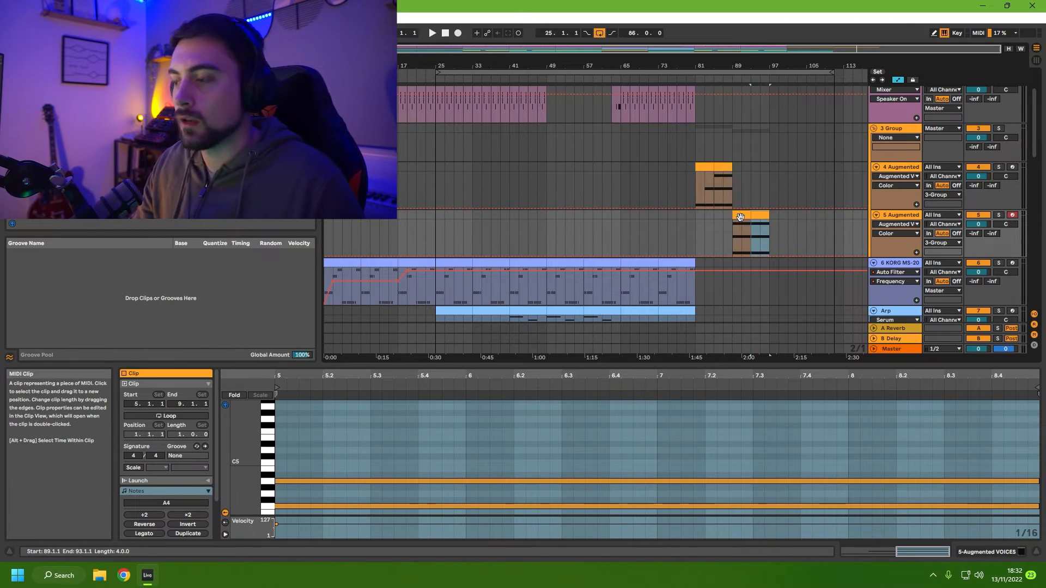
Select both adjacent four-bar clips from bar 89 to bar 97 on the second Augmented VOICES track.
{"action": "left_click", "coordinate": [760, 223], "text": "shift"}
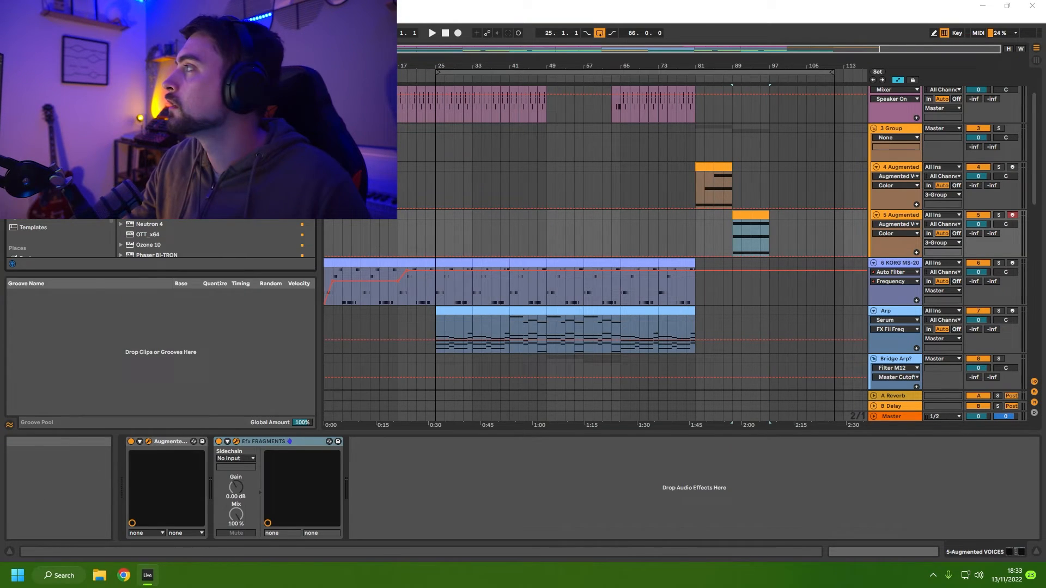
Loop playback from bar 81 to bar 97 and choose another preset for Efx FRAGMENTS on the second Augmented VOICES track.
{"action": "left_click", "coordinate": [290, 441]}
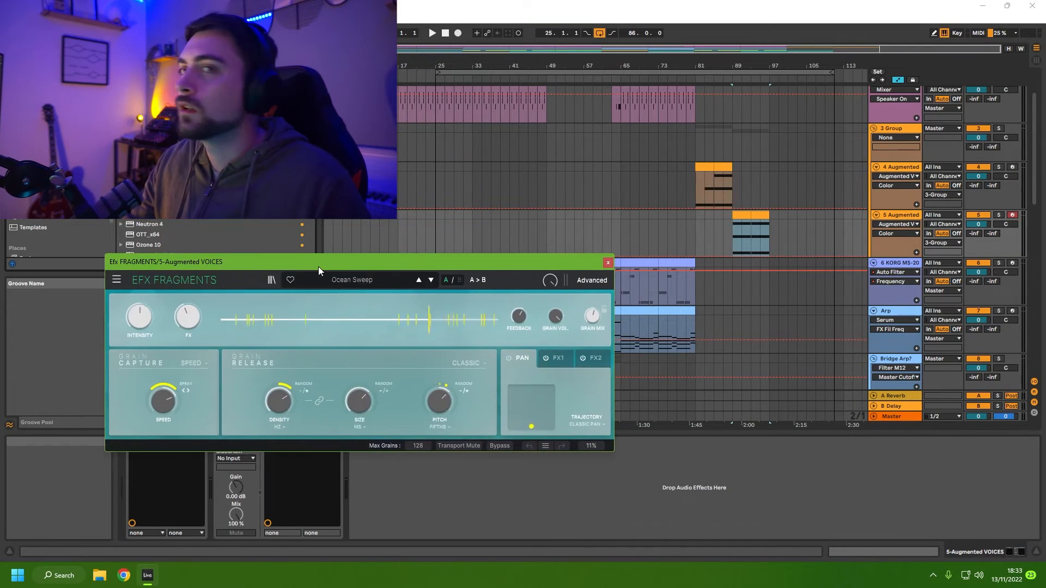
{"action": "left_click_drag", "start_coordinate": [440, 69], "coordinate": [699, 82]}
{"action": "left_click_drag", "start_coordinate": [832, 71], "coordinate": [769, 71]}
{"action": "key", "text": "space"}
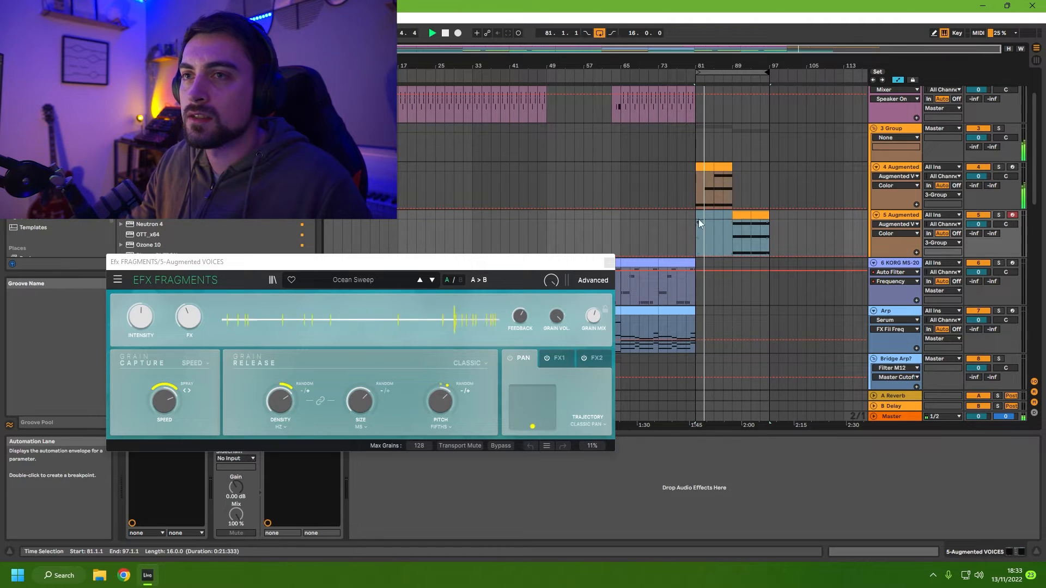
{"action": "left_click", "coordinate": [405, 279]}
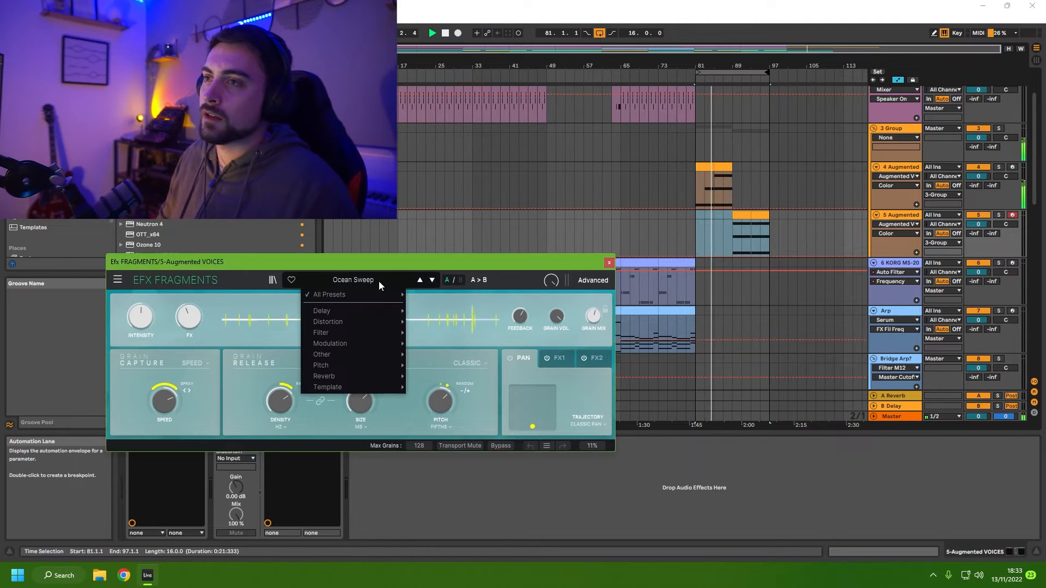
{"action": "mouse_move", "coordinate": [360, 318]}
{"action": "left_click", "coordinate": [440, 320]}
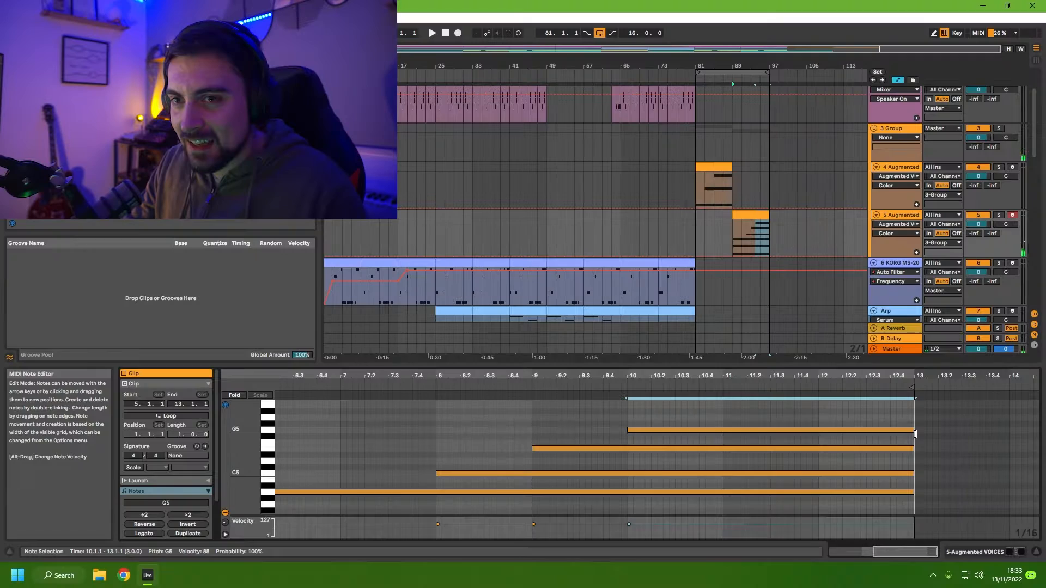
Add a one-bar B5 note at bar 12 and a two-bar C3 note at bar 11 in the Augmented VOICES clip, and play it back.
{"action": "double_click", "coordinate": [822, 406]}
{"action": "left_click_drag", "start_coordinate": [821, 405], "coordinate": [881, 407]}
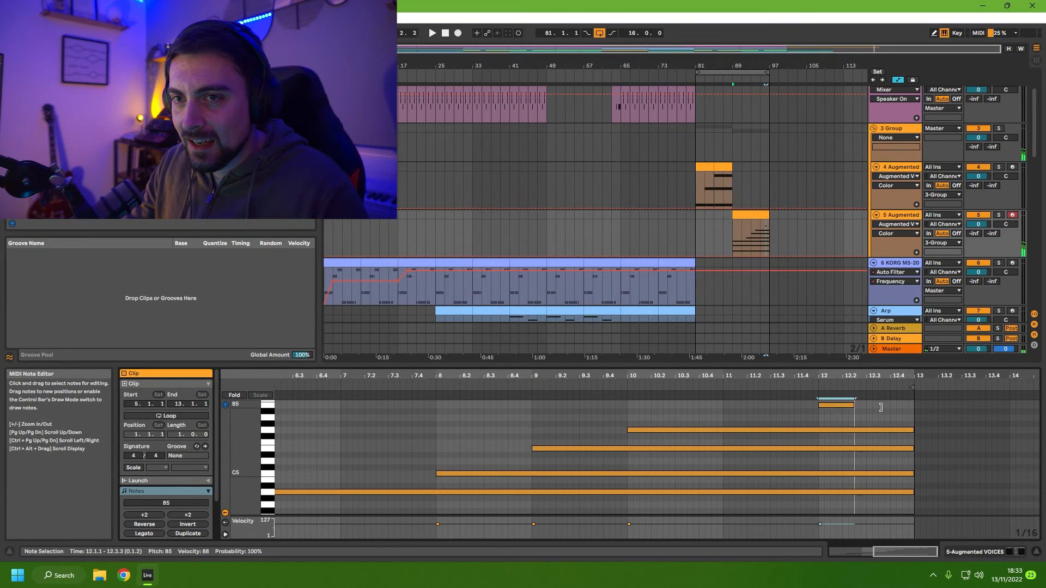
{"action": "scroll", "coordinate": [837, 437], "scroll_direction": "down", "scroll_amount": 8}
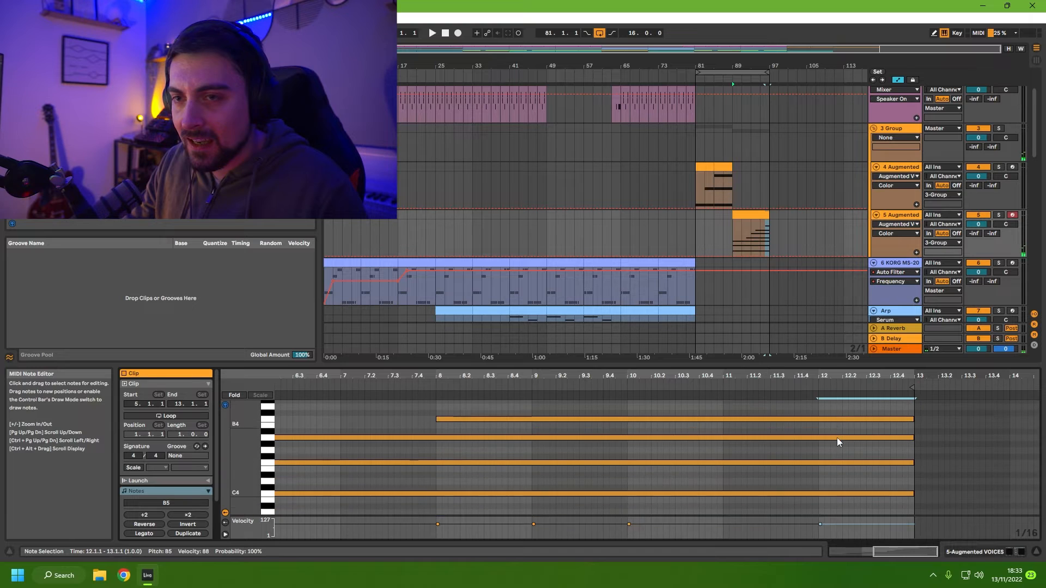
{"action": "double_click", "coordinate": [724, 470]}
{"action": "left_click_drag", "start_coordinate": [725, 471], "coordinate": [924, 472]}
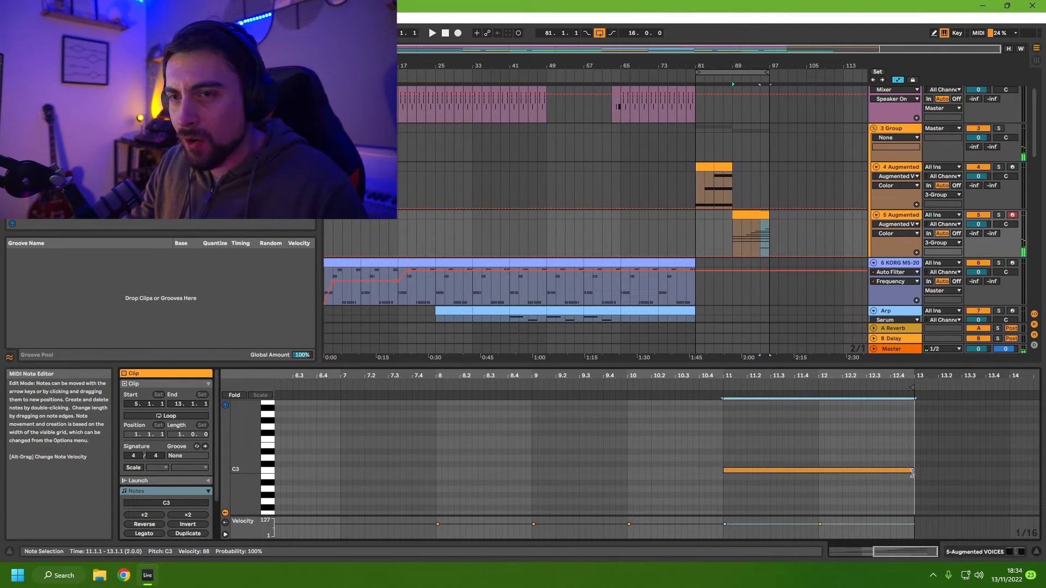
{"action": "left_click", "coordinate": [681, 80]}
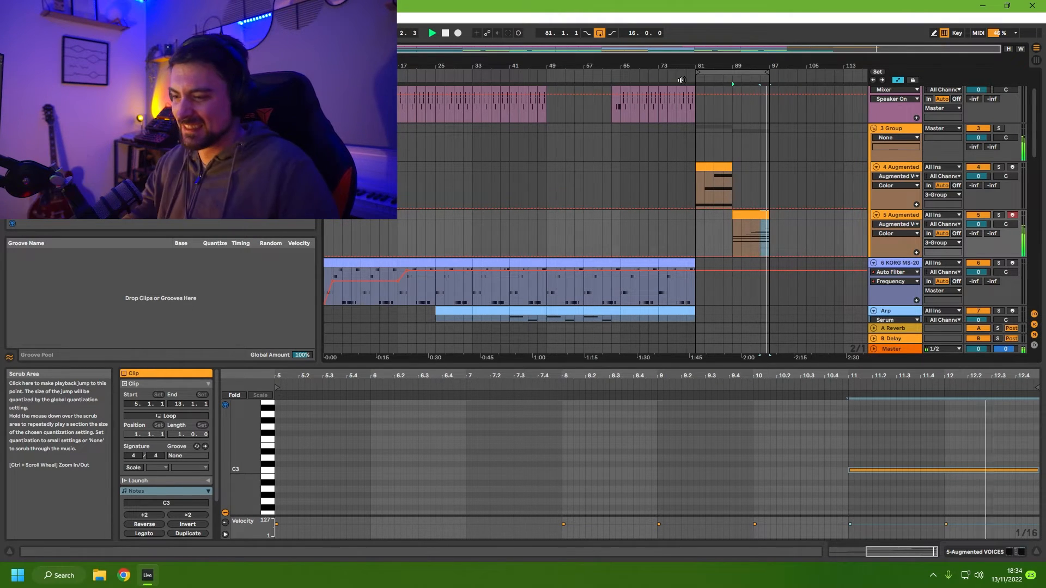
Extend the playback loop so it runs from bar 81 to bar 107, and play the section.
{"action": "scroll", "coordinate": [610, 277], "scroll_direction": "down", "scroll_amount": 6}
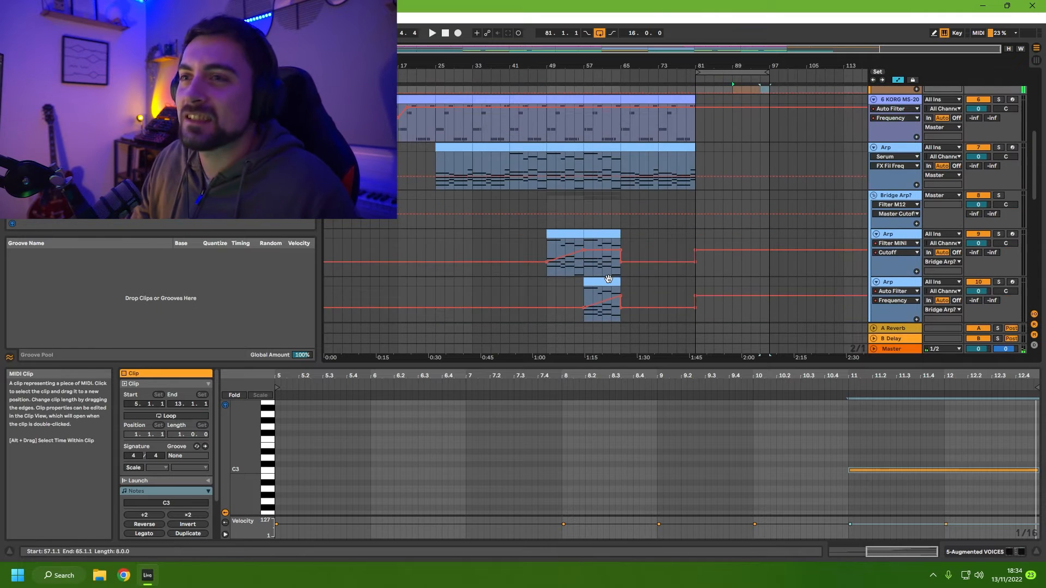
{"action": "scroll", "coordinate": [609, 284], "scroll_direction": "down", "scroll_amount": 4}
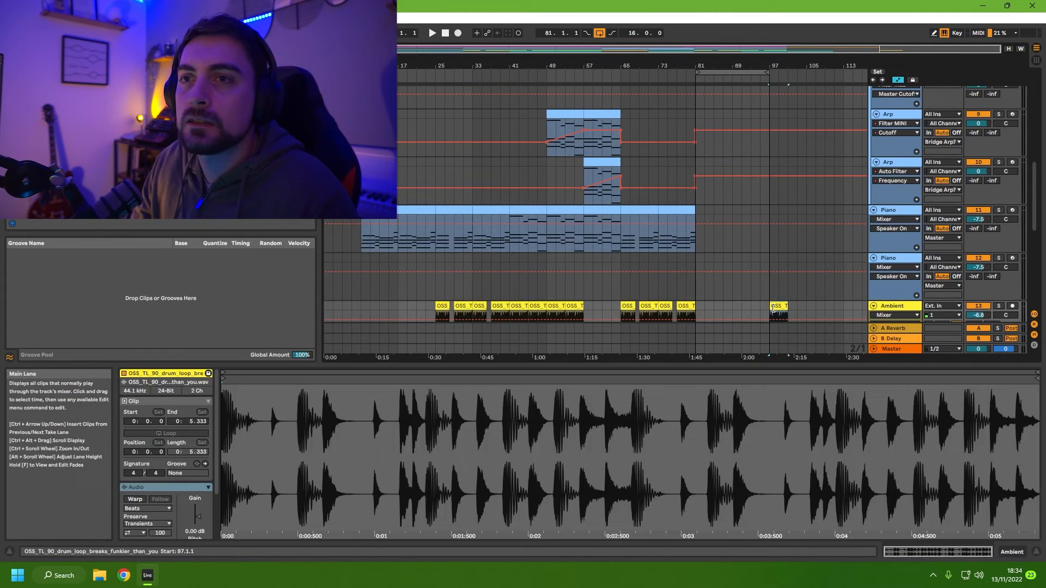
{"action": "scroll", "coordinate": [770, 217], "scroll_direction": "up", "scroll_amount": 4}
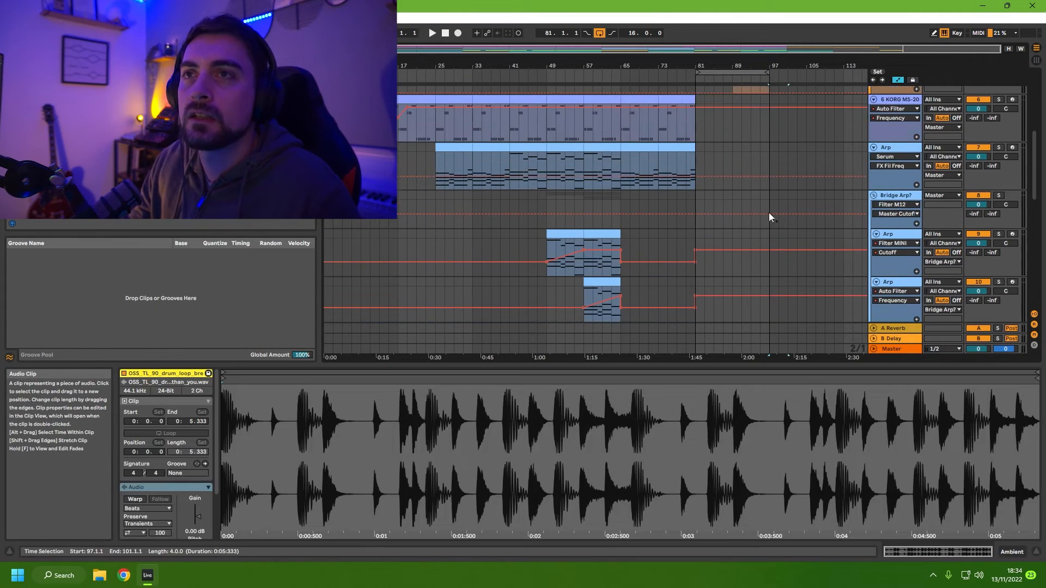
{"action": "left_click_drag", "start_coordinate": [768, 69], "coordinate": [815, 69]}
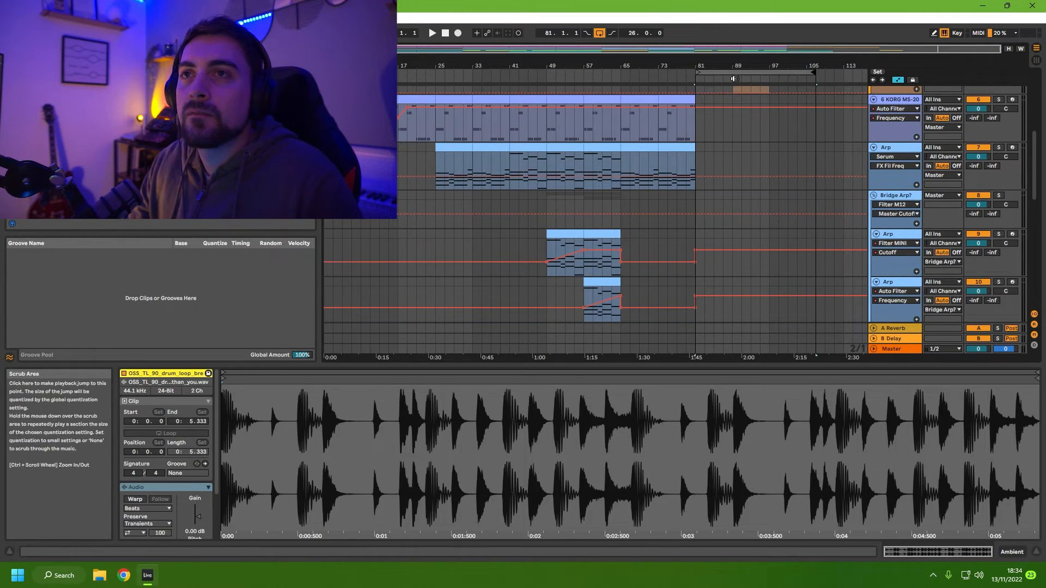
{"action": "left_click", "coordinate": [738, 66]}
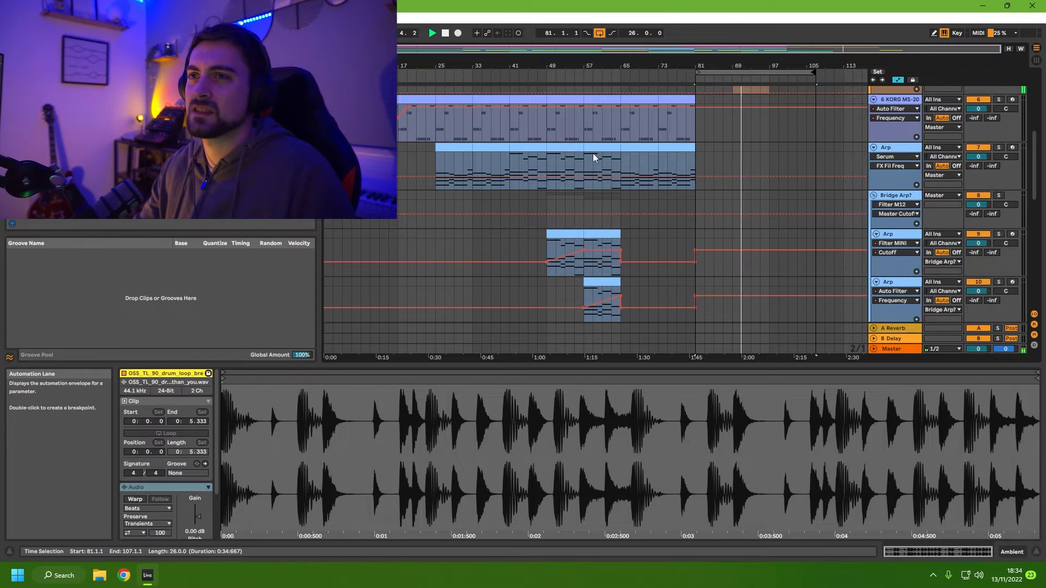
Copy the eight-bar Serum Arp clip starting at bar 25 to bar 97 on the same track.
{"action": "left_click", "coordinate": [507, 148]}
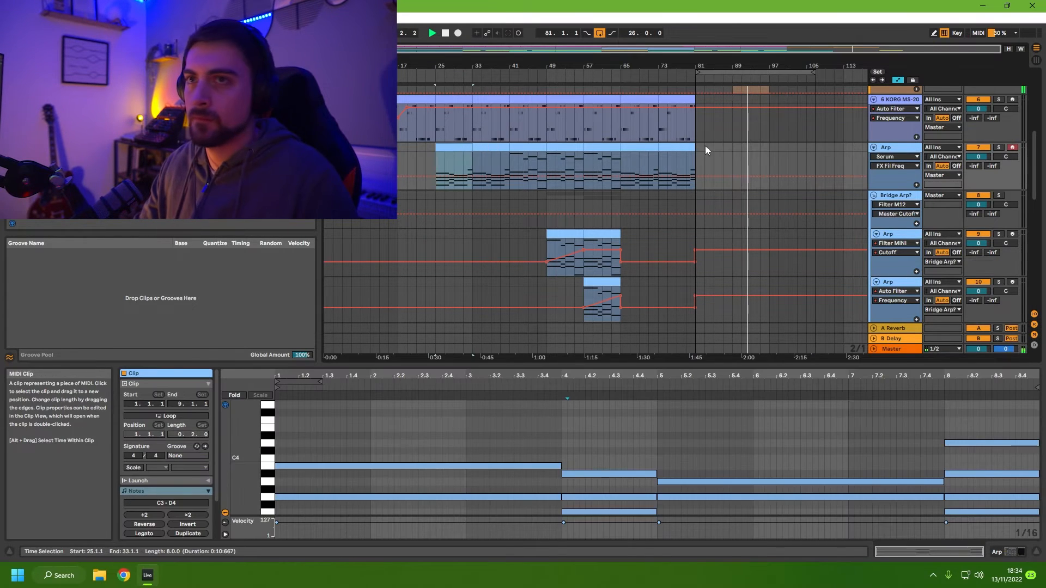
{"action": "left_click", "coordinate": [772, 145]}
{"action": "key", "text": "ctrl+v"}
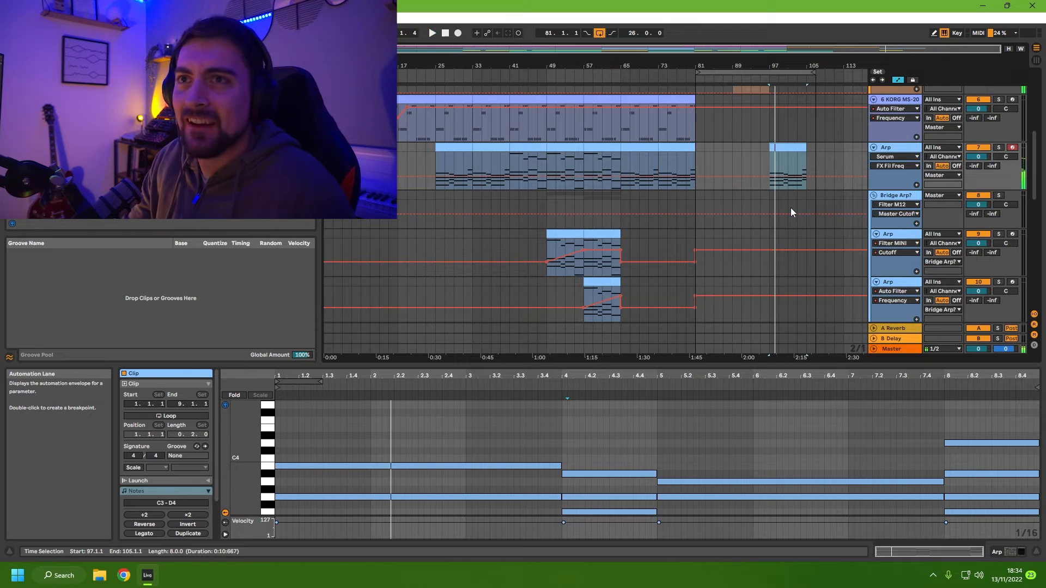
{"action": "scroll", "coordinate": [774, 207], "scroll_direction": "up", "scroll_amount": 3}
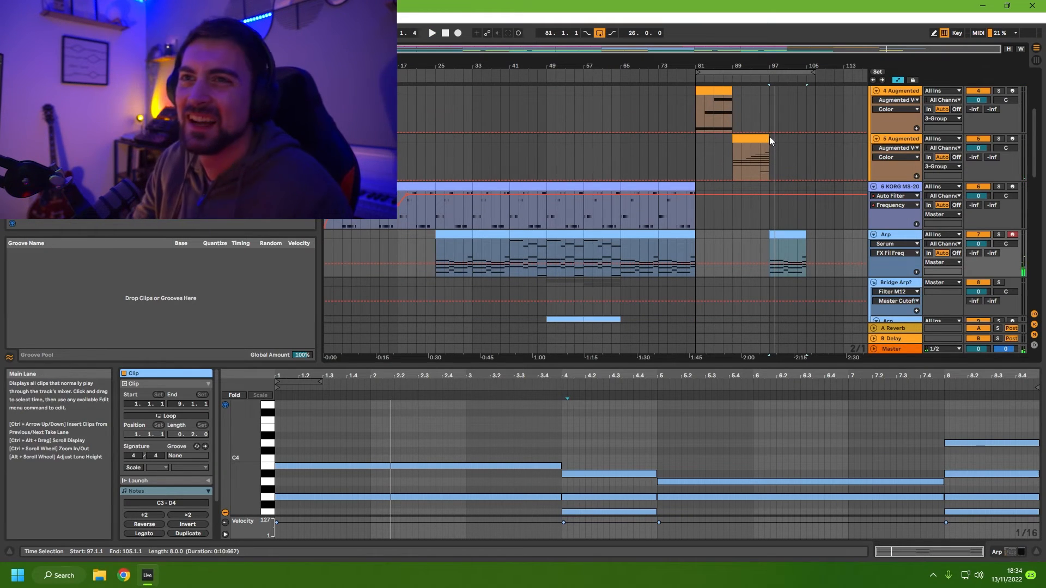
Select the second Augmented VOICES clip at bar 89 and audition the vocal section with Efx FRAGMENTS open.
{"action": "left_click", "coordinate": [767, 138]}
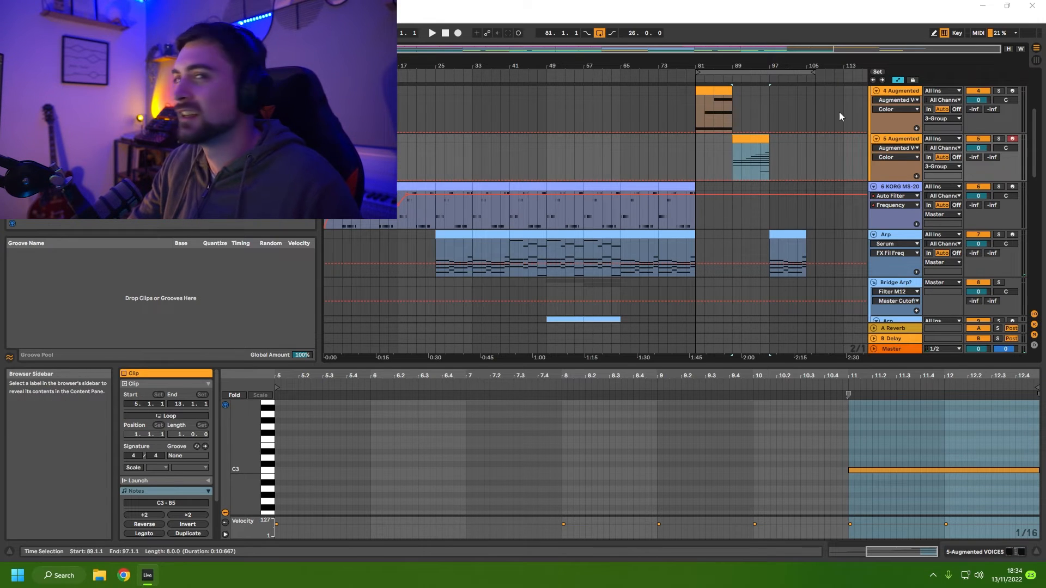
{"action": "key", "text": "space"}
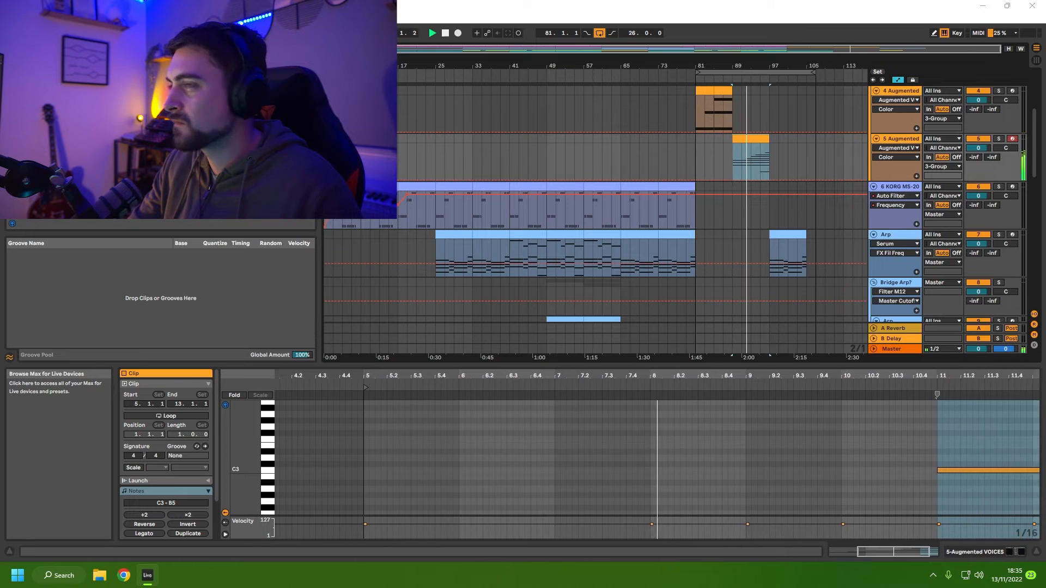
{"action": "left_click_drag", "start_coordinate": [320, 235], "coordinate": [351, 203]}
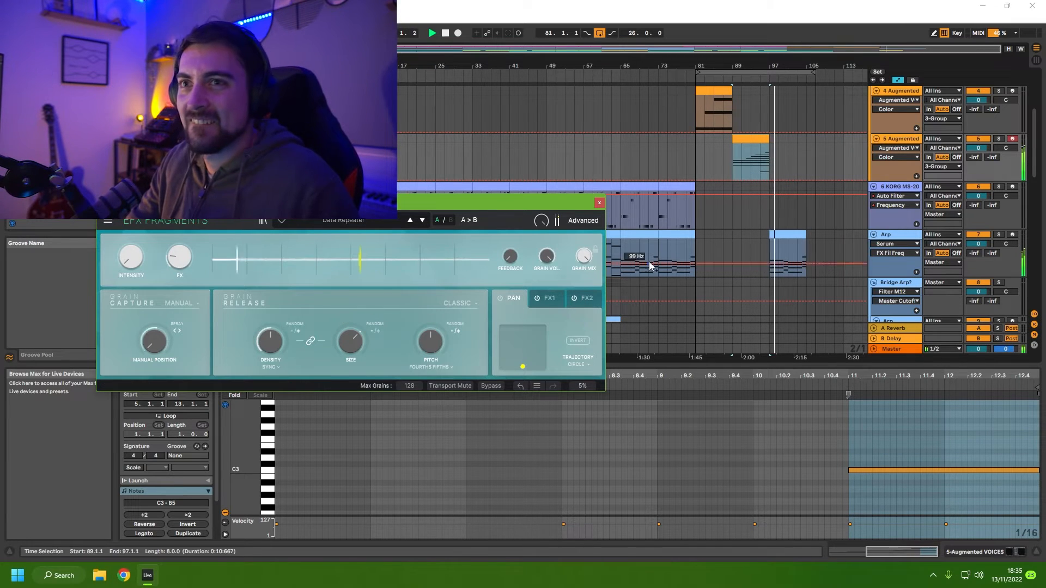
{"action": "left_click", "coordinate": [713, 80]}
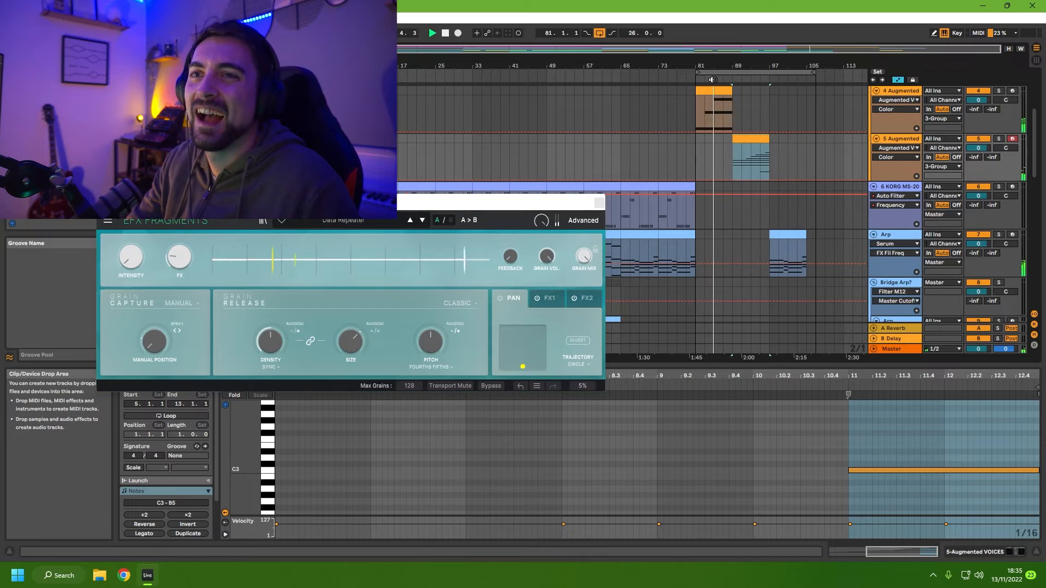
{"action": "left_click", "coordinate": [744, 154]}
{"action": "left_click", "coordinate": [742, 139]}
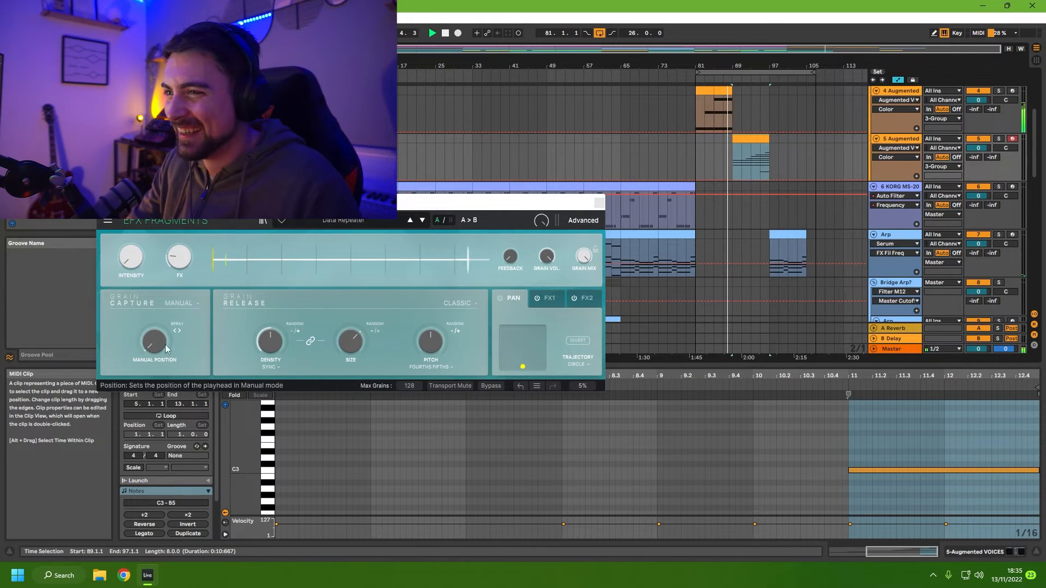
Set the Efx FRAGMENTS grain density to 1/4 and try adjusting the grain size.
{"action": "left_click_drag", "start_coordinate": [275, 342], "coordinate": [270, 372]}
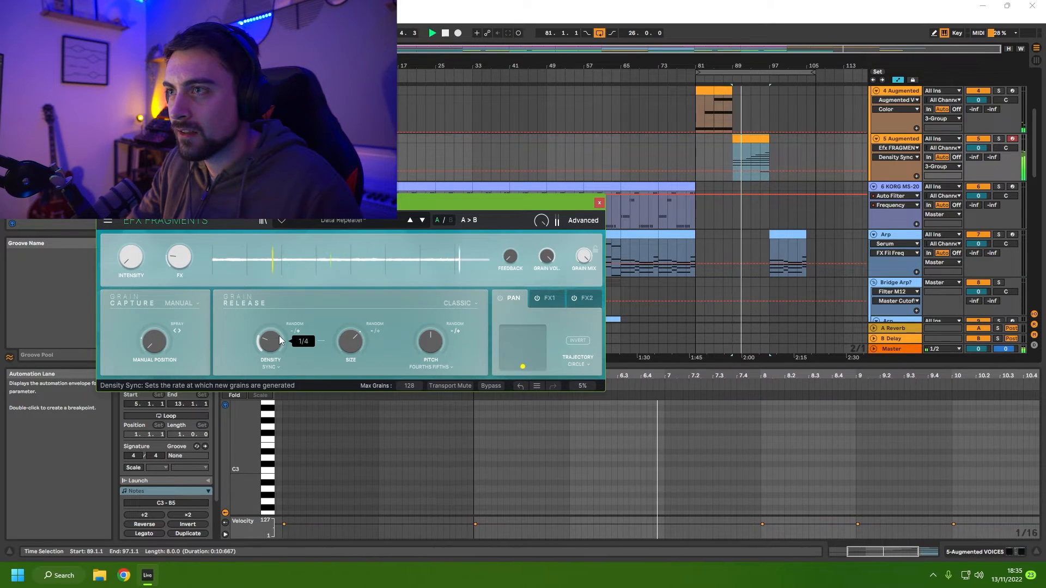
{"action": "left_click", "coordinate": [353, 341]}
{"action": "left_click_drag", "start_coordinate": [353, 341], "coordinate": [353, 357]}
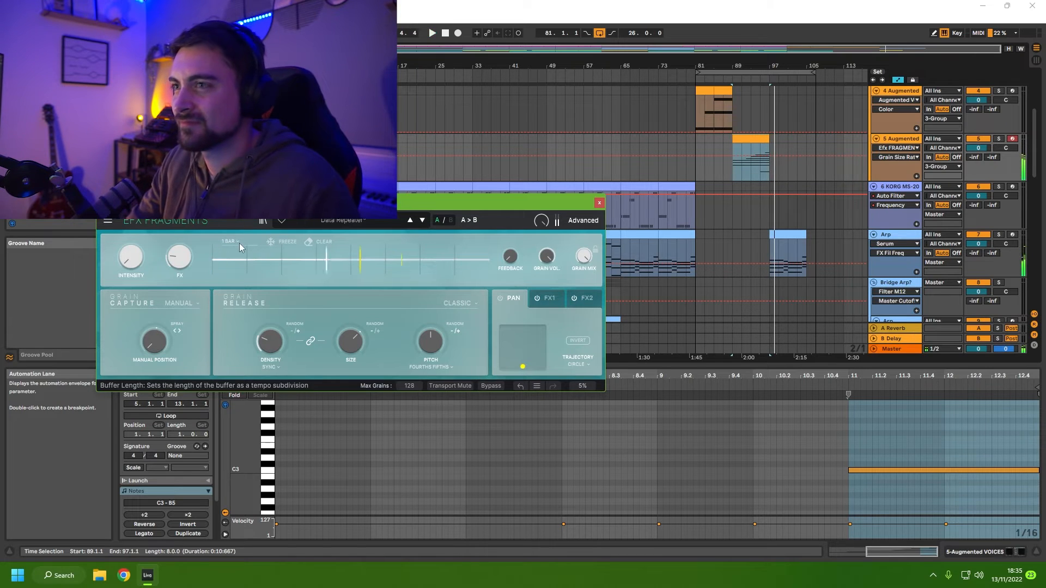
Browse the Efx FRAGMENTS presets during playback and load Escaping Pixels.
{"action": "left_click", "coordinate": [409, 220]}
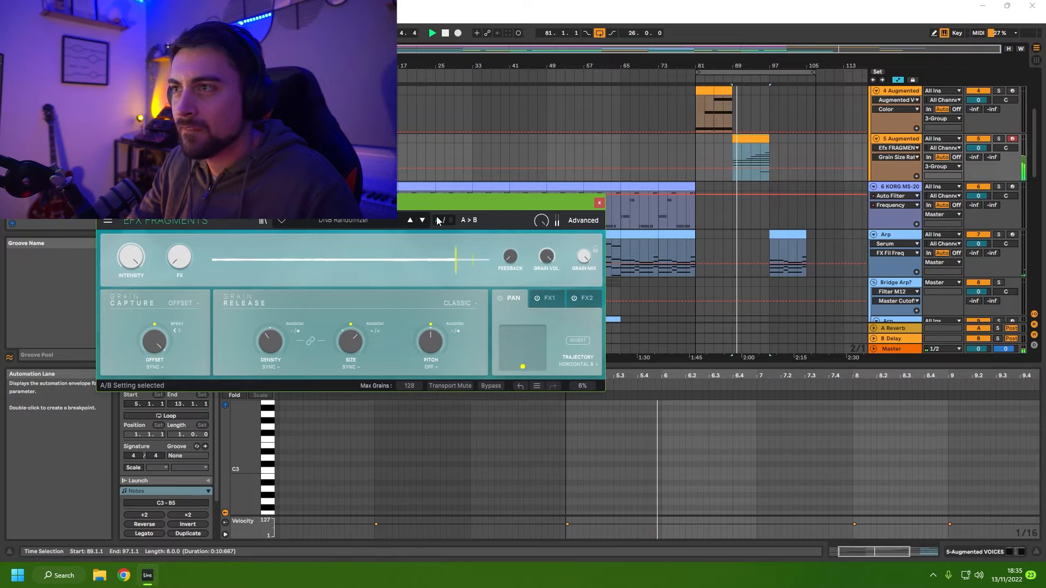
{"action": "mouse_move", "coordinate": [278, 339]}
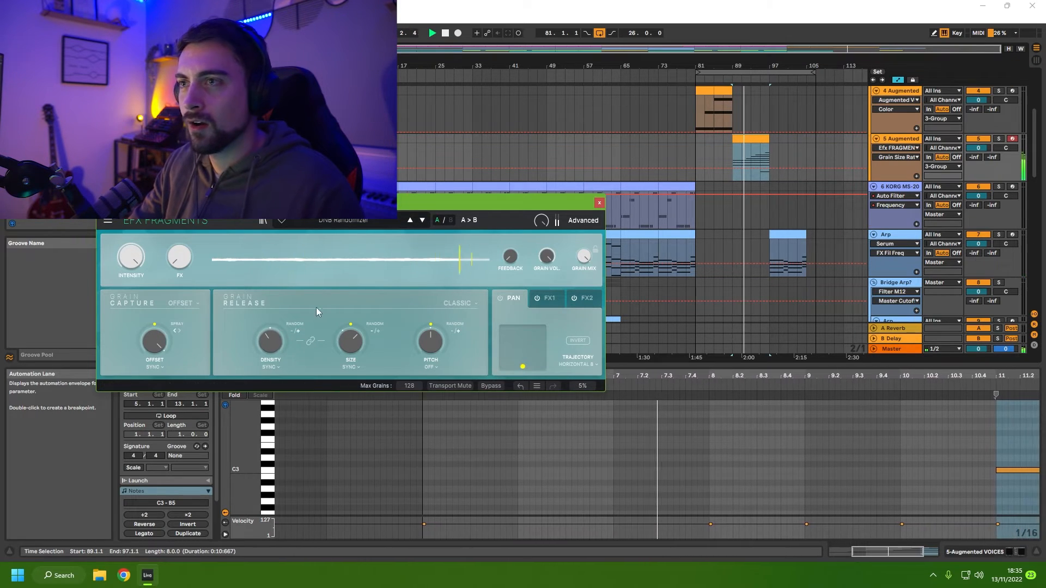
{"action": "left_click", "coordinate": [422, 220]}
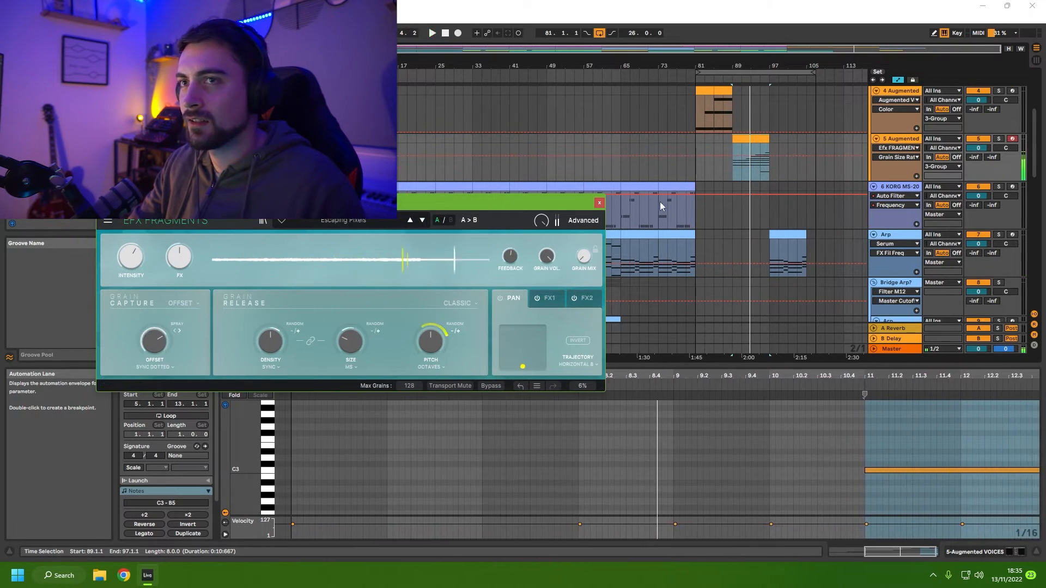
Copy the three Ambient clips at bars 81 to 89 in the Awful vocals group to bar 89.
{"action": "scroll", "coordinate": [755, 263], "scroll_direction": "down", "scroll_amount": 10}
{"action": "scroll", "coordinate": [747, 271], "scroll_direction": "down", "scroll_amount": 2}
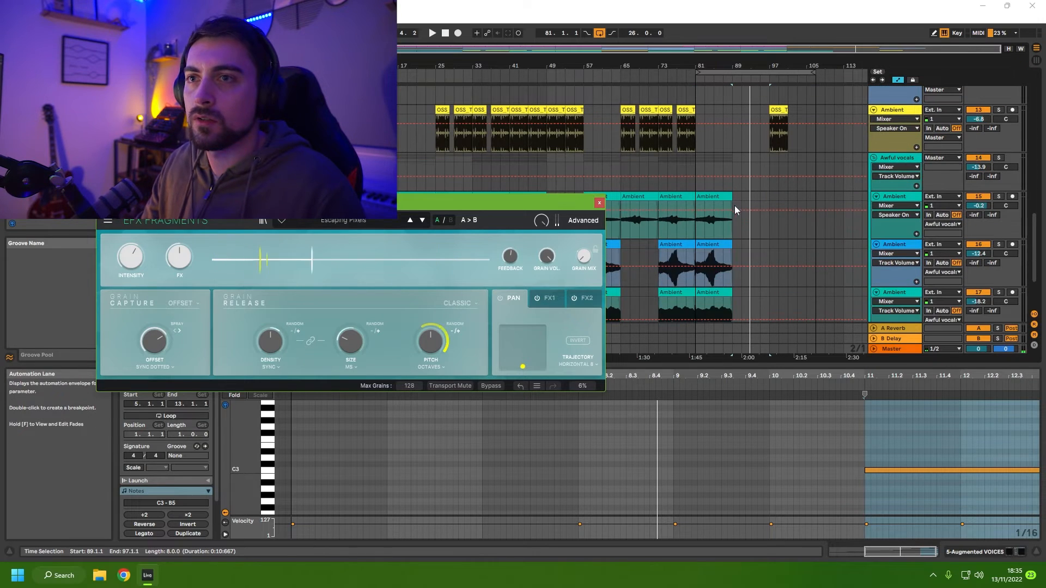
{"action": "left_click", "coordinate": [718, 198]}
{"action": "scroll", "coordinate": [722, 229], "scroll_direction": "down", "scroll_amount": 2}
{"action": "left_click", "coordinate": [718, 261], "text": "shift"}
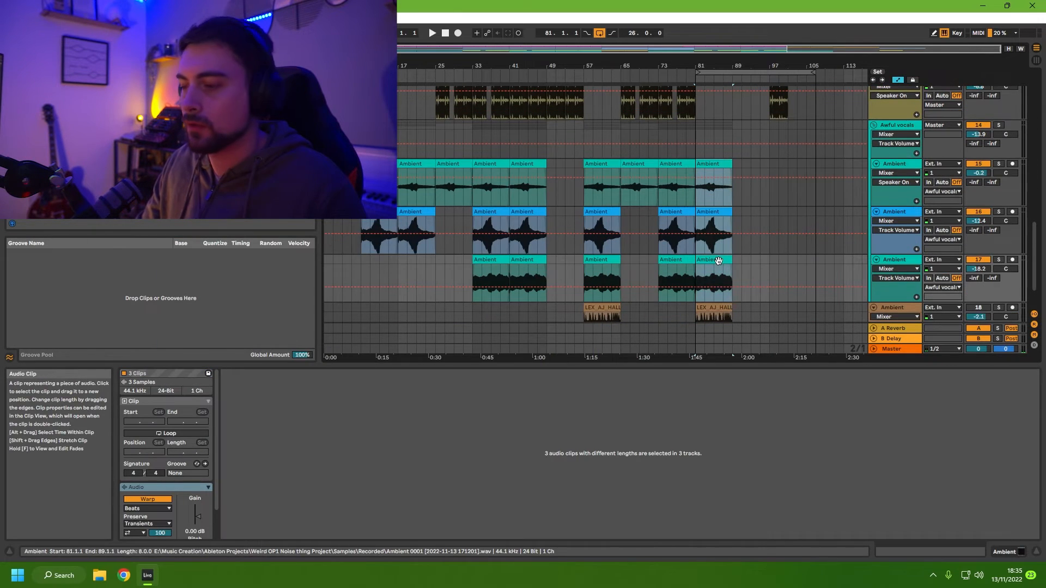
{"action": "key", "text": "ctrl+c"}
{"action": "left_click", "coordinate": [734, 173]}
{"action": "key", "text": "ctrl+v"}
Play the arrangement from bar 81 and review how the vocal, break and ambient tracks sound together.
{"action": "scroll", "coordinate": [759, 236], "scroll_direction": "up", "scroll_amount": 9}
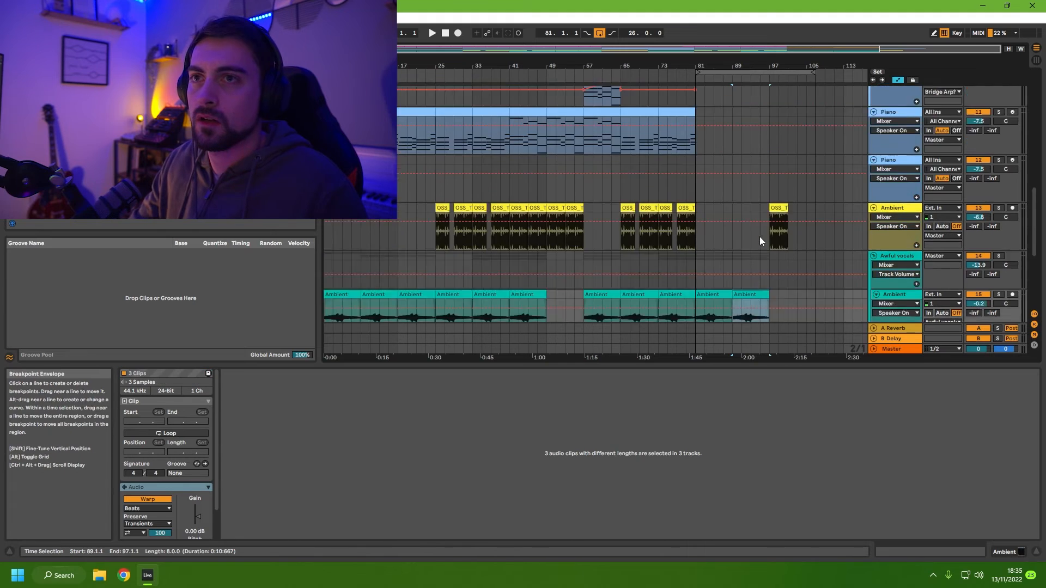
{"action": "scroll", "coordinate": [760, 236], "scroll_direction": "up", "scroll_amount": 5}
{"action": "left_click", "coordinate": [690, 80]}
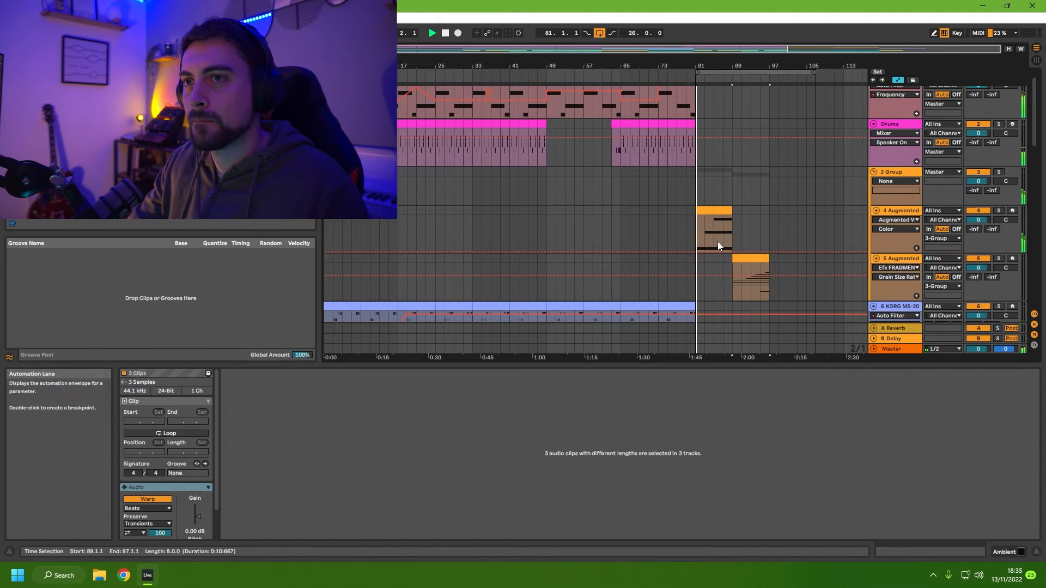
{"action": "scroll", "coordinate": [717, 242], "scroll_direction": "down", "scroll_amount": 12}
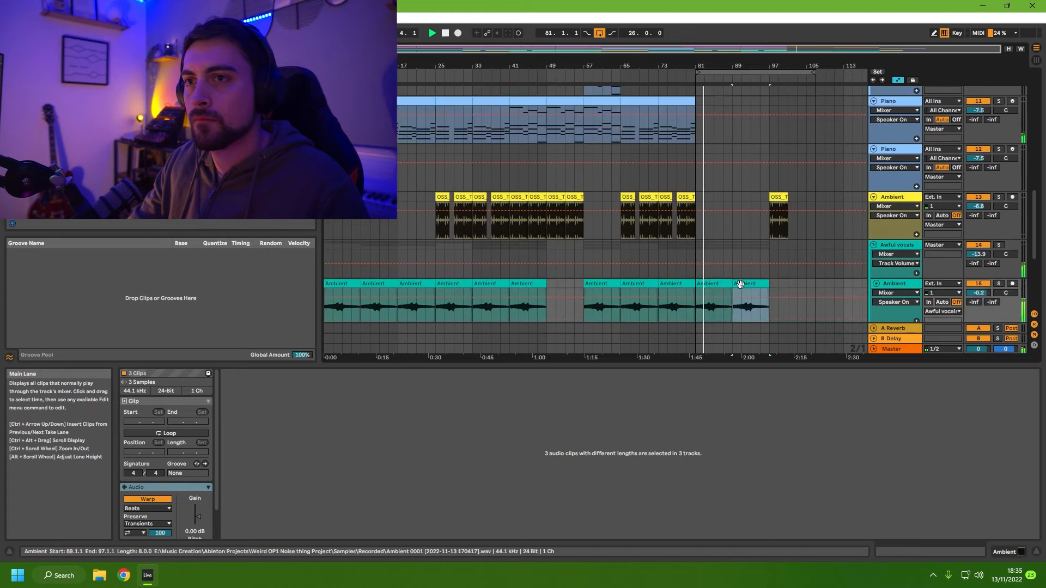
{"action": "scroll", "coordinate": [741, 283], "scroll_direction": "down", "scroll_amount": 2}
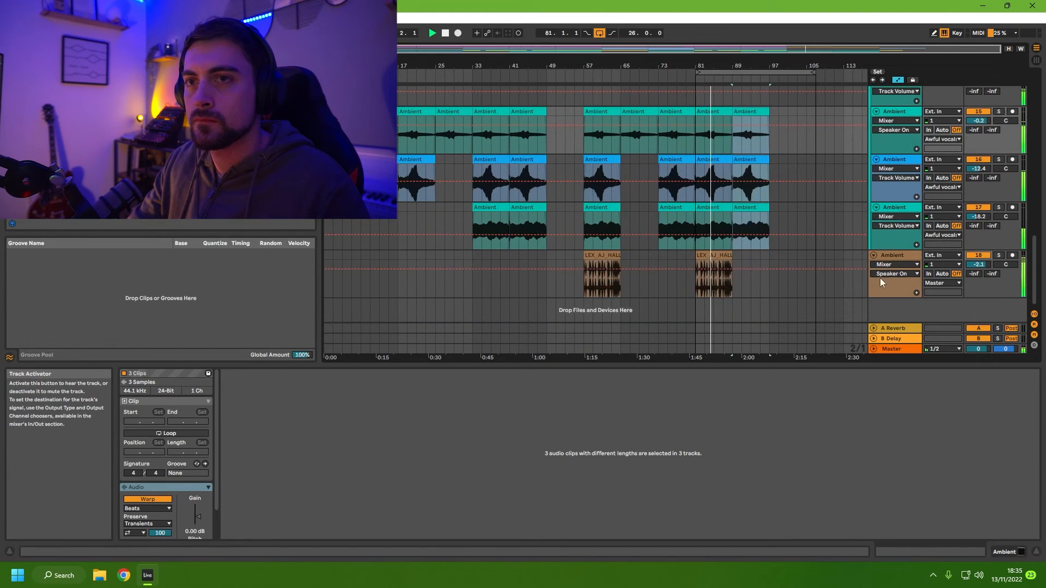
{"action": "scroll", "coordinate": [702, 241], "scroll_direction": "up", "scroll_amount": 10}
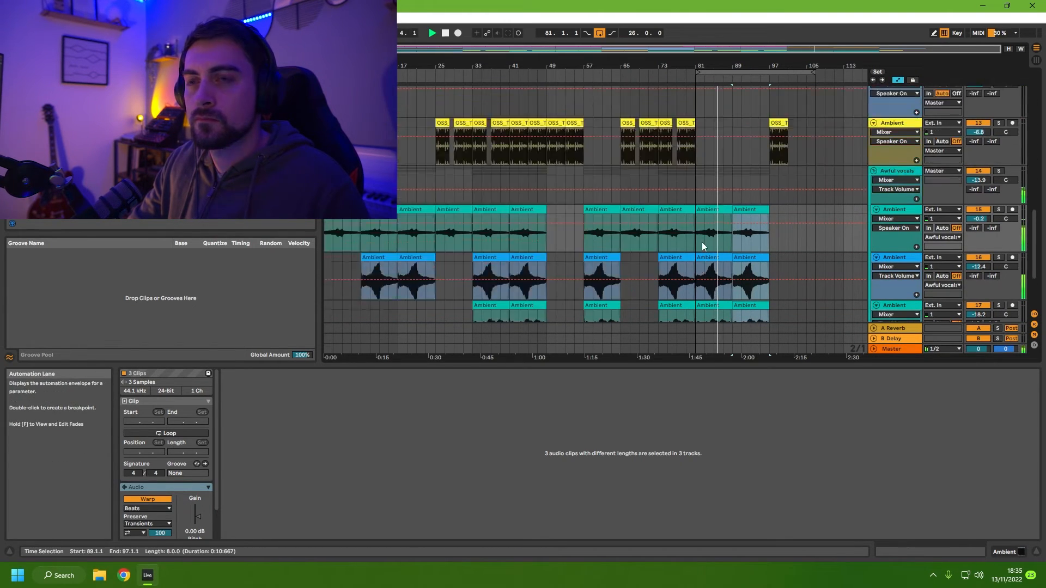
{"action": "scroll", "coordinate": [702, 242], "scroll_direction": "up", "scroll_amount": 10}
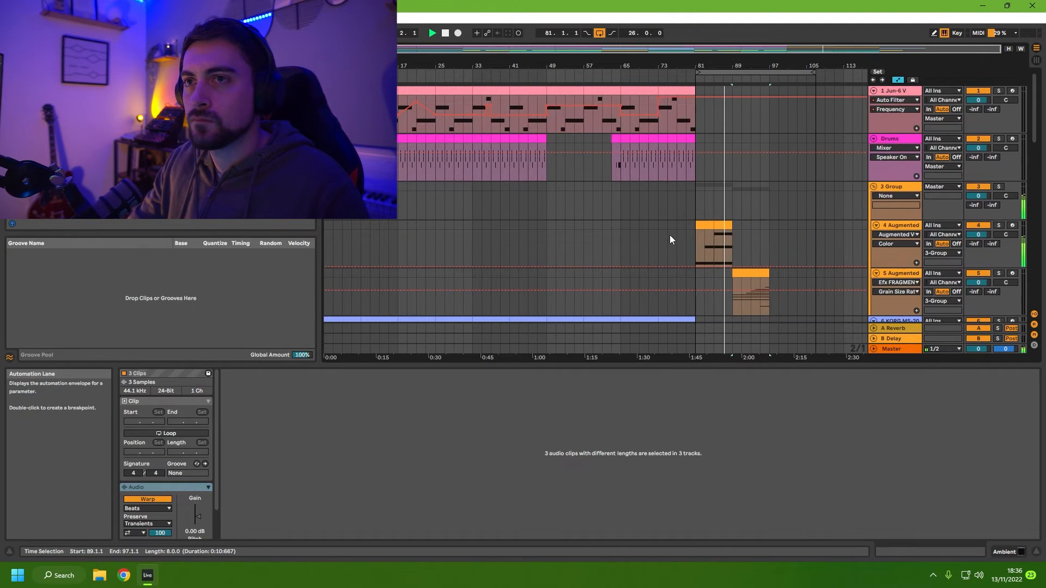
Move the eight-bar Arp clip from bar 97 to bar 113.
{"action": "scroll", "coordinate": [643, 237], "scroll_direction": "down", "scroll_amount": 2}
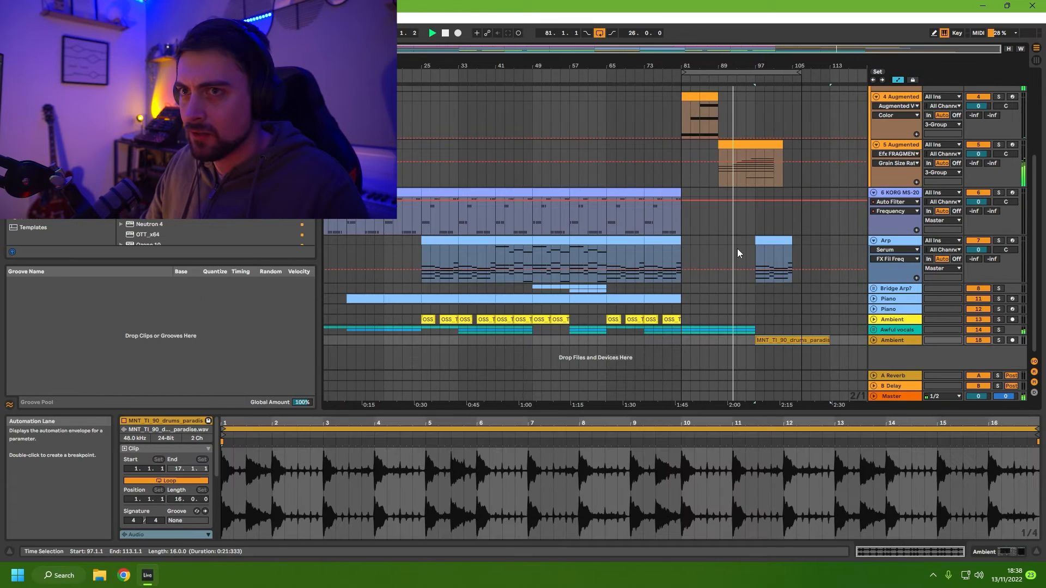
{"action": "left_click_drag", "start_coordinate": [773, 244], "coordinate": [848, 245]}
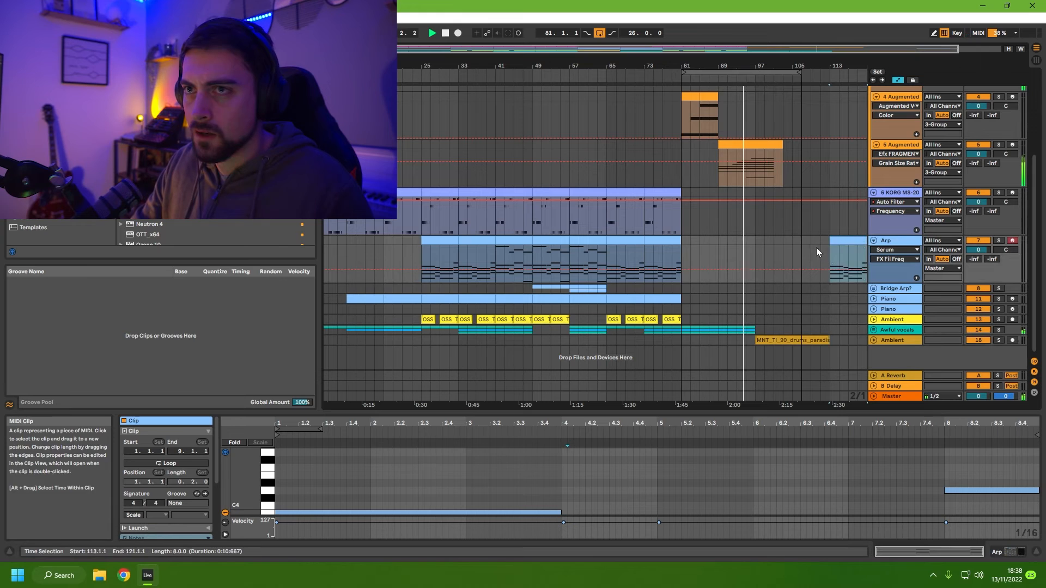
Copy the KORG MS-20 clip at bars 73 to 81 to bar 97 and select the pasted clip.
{"action": "left_click", "coordinate": [670, 191]}
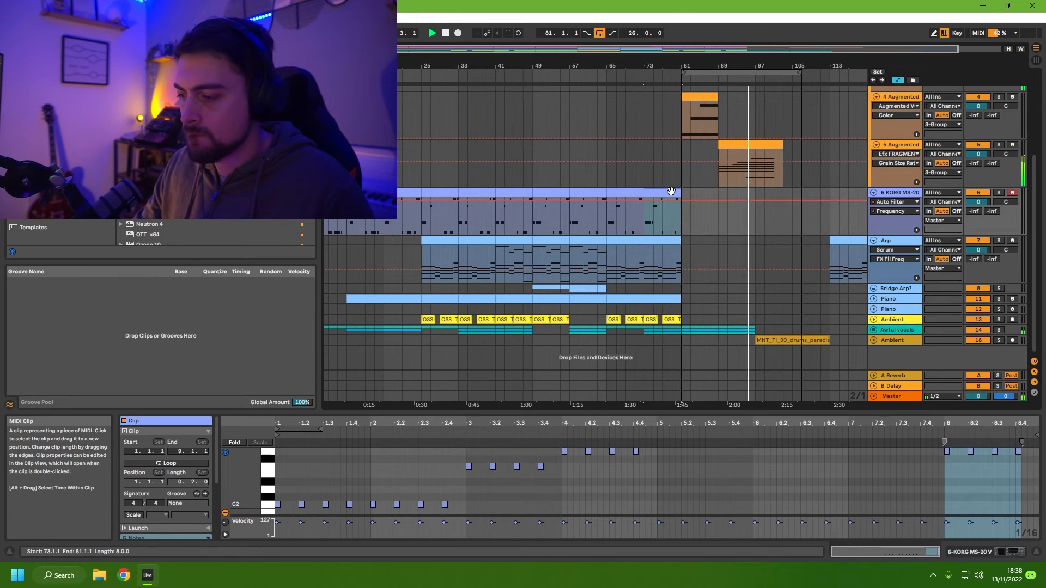
{"action": "left_click", "coordinate": [757, 224]}
{"action": "key", "text": "ctrl+v"}
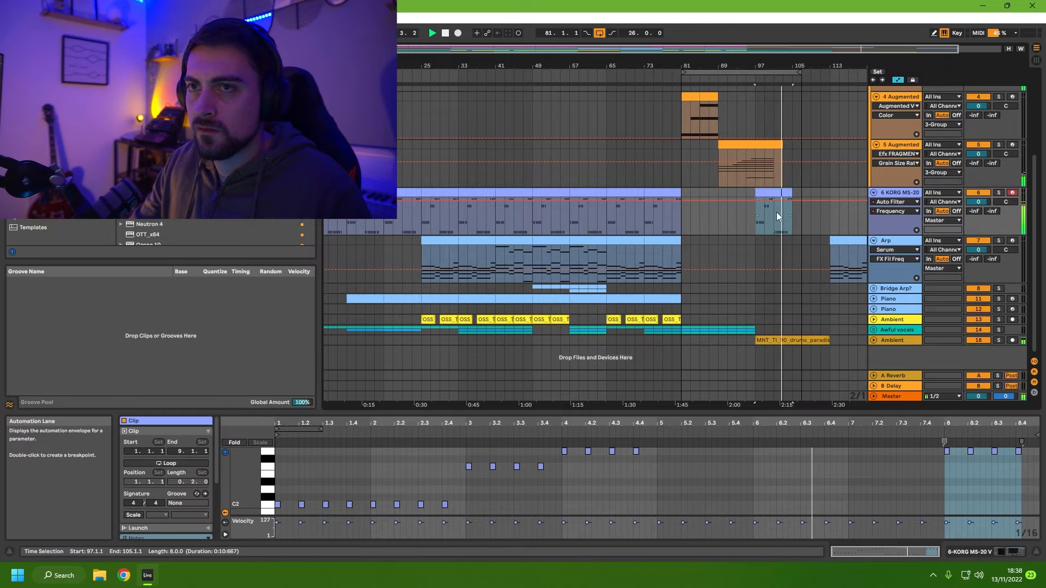
{"action": "left_click", "coordinate": [772, 191]}
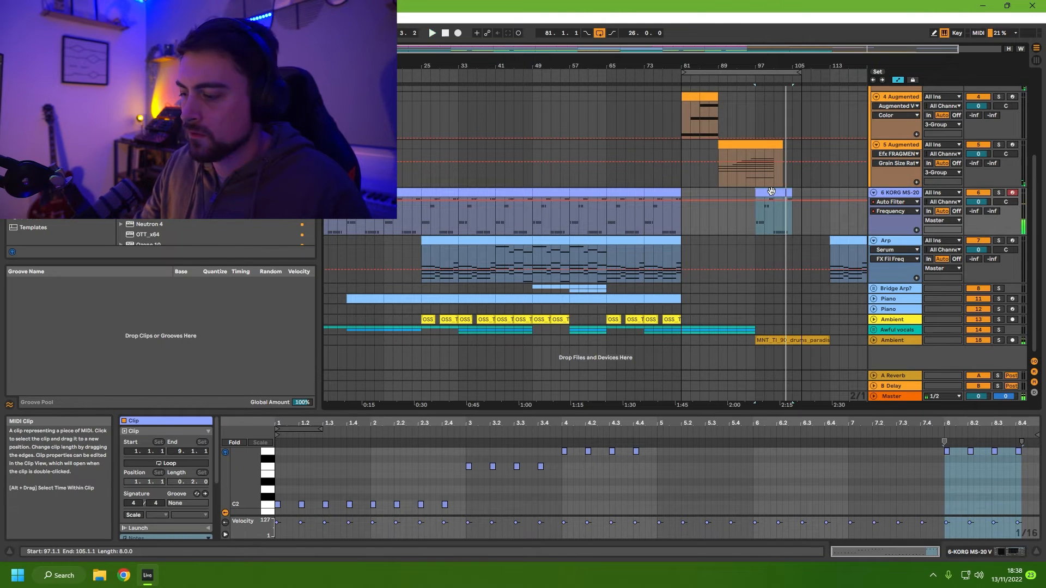
Duplicate the selected KORG MS-20 clip at bars 97 to 105 so the copy starts at bar 105.
{"action": "key", "text": "ctrl+d"}
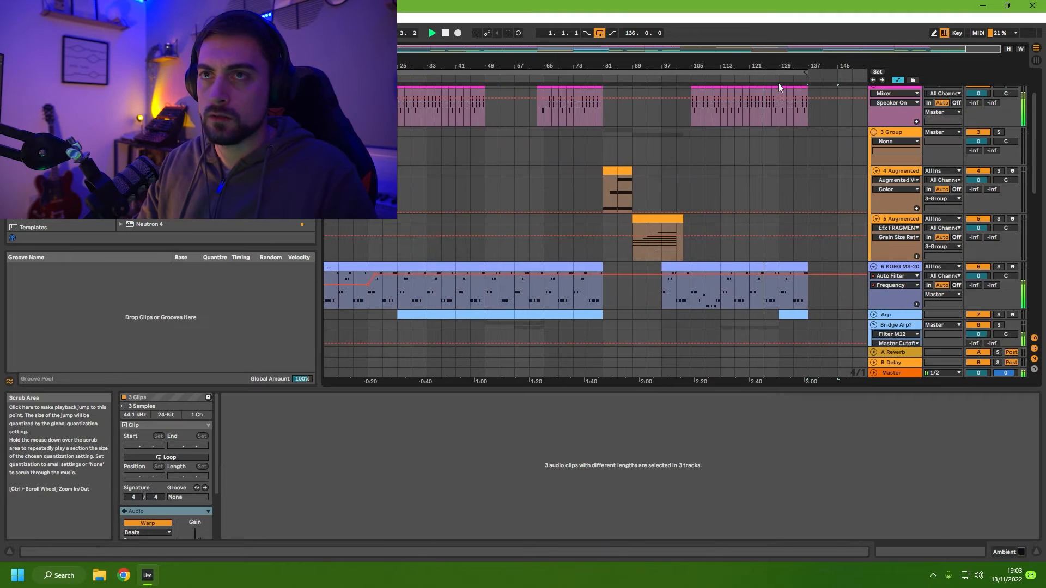
{"action": "scroll", "coordinate": [791, 254], "scroll_direction": "down", "scroll_amount": 4}
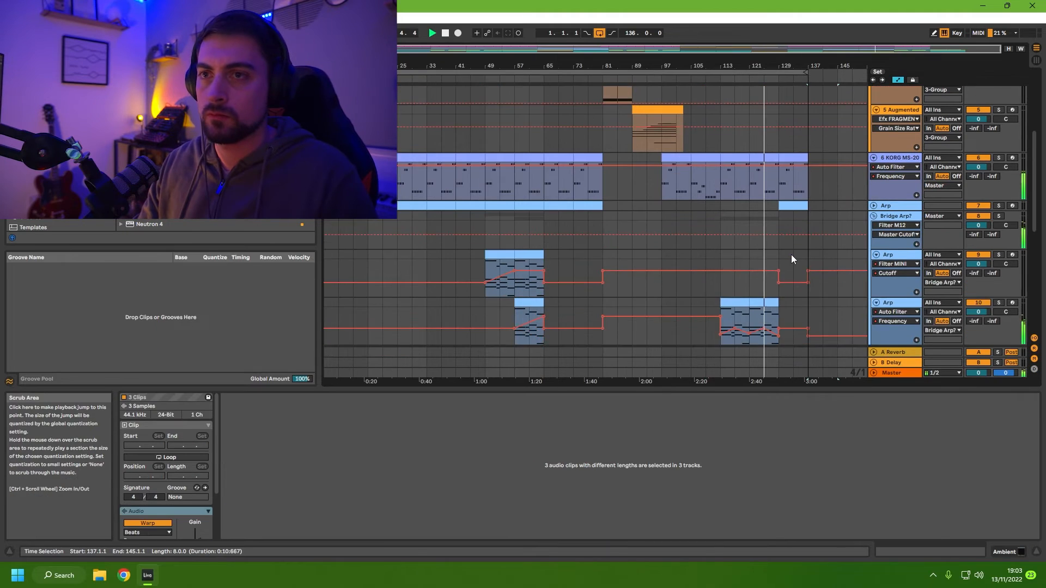
{"action": "scroll", "coordinate": [791, 254], "scroll_direction": "down", "scroll_amount": 3}
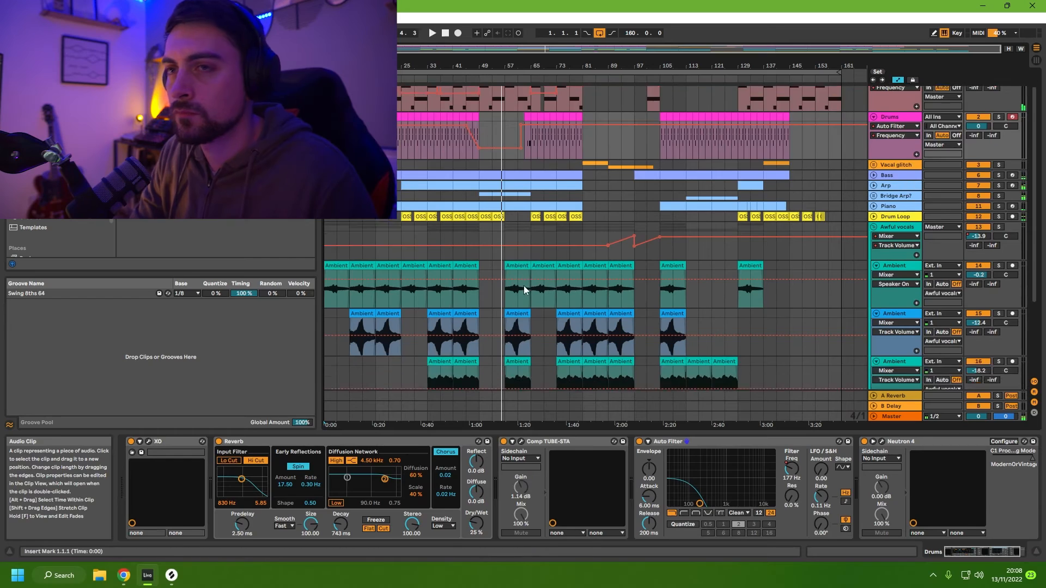
{"action": "scroll", "coordinate": [524, 286], "scroll_direction": "down", "scroll_amount": 2}
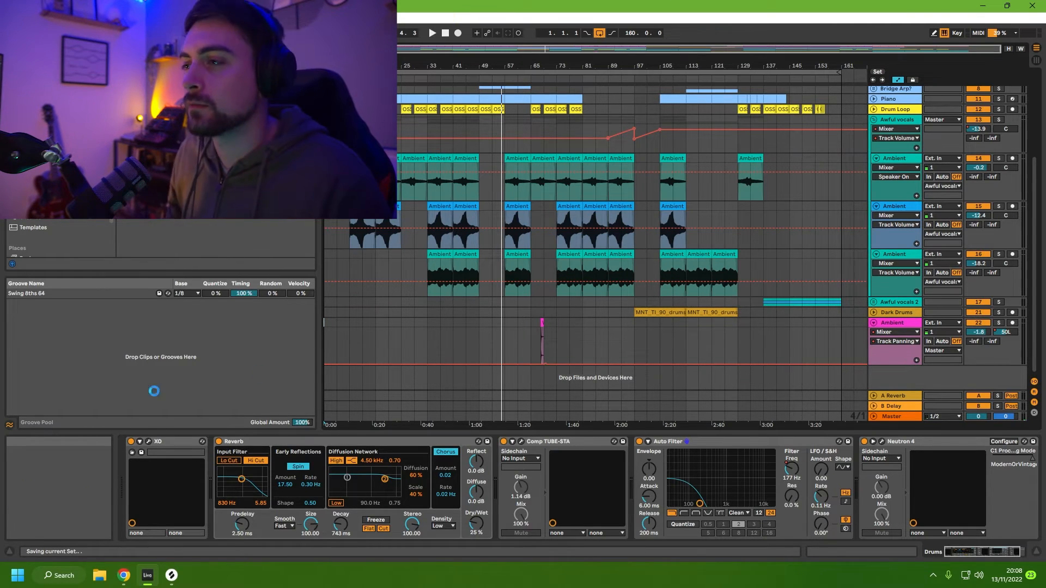
Search Windows for Notepad++ to bring up the song lyrics.
{"action": "key", "text": "super"}
{"action": "type", "text": "note"}
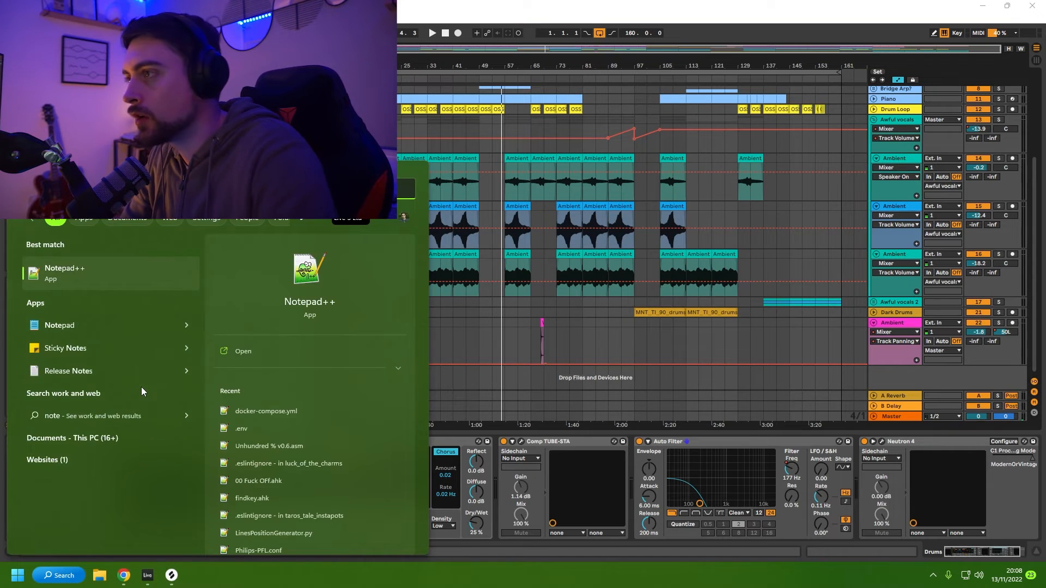
{"action": "key", "text": "Escape"}
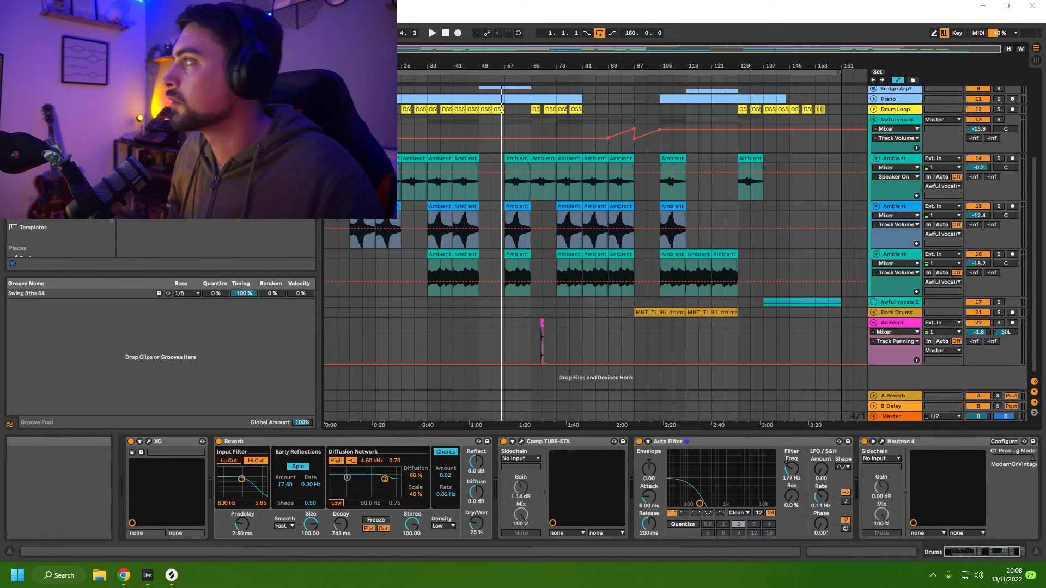
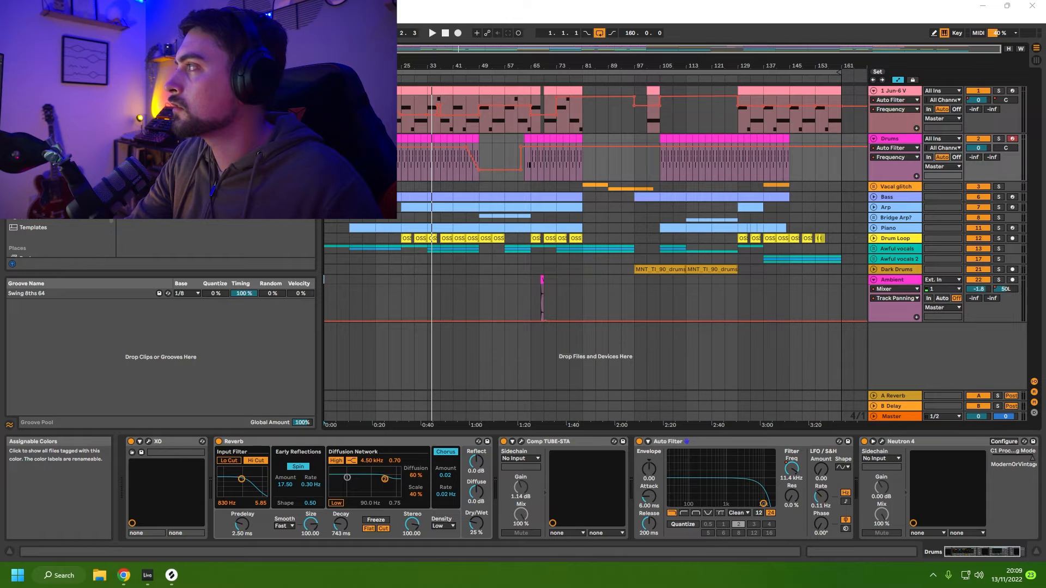
{"action": "left_click", "coordinate": [737, 355]}
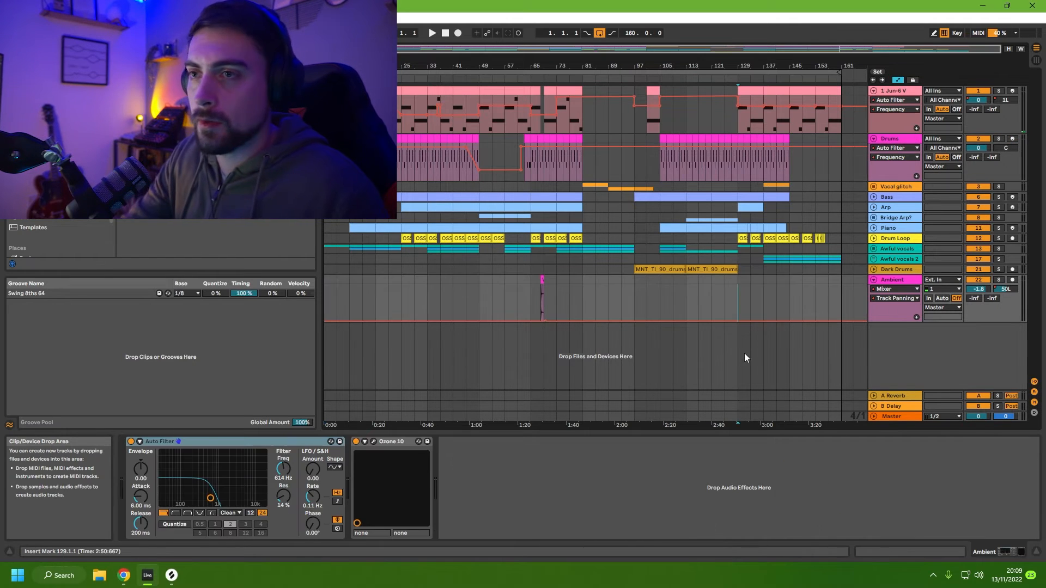
{"action": "key", "text": "ctrl+shift+t"}
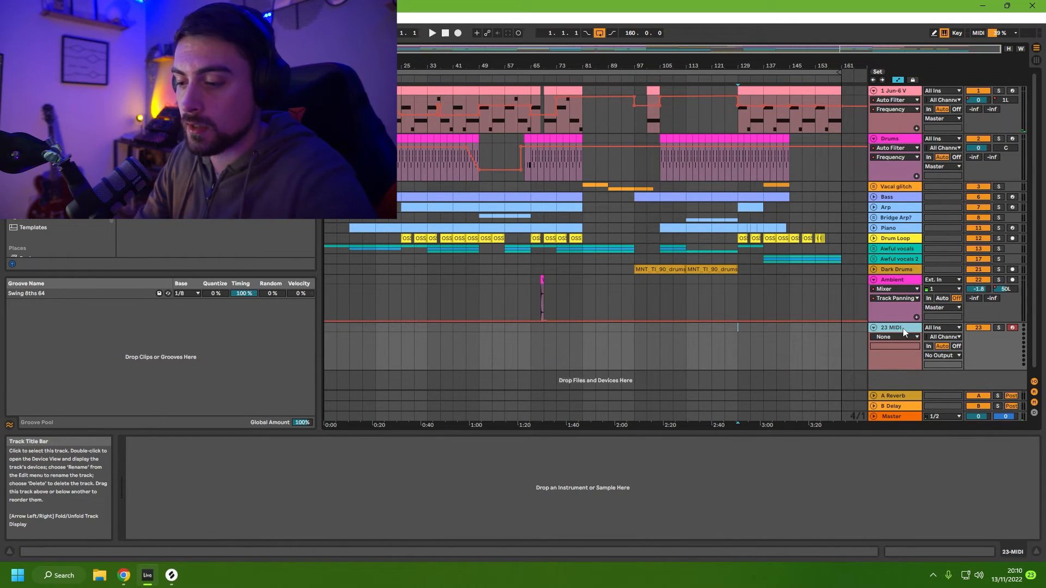
{"action": "key", "text": "Delete"}
Insert a new audio track below the last Ambient track and record a vocal take on it from bar 1, with the lyrics window moved aside.
{"action": "left_click", "coordinate": [767, 353]}
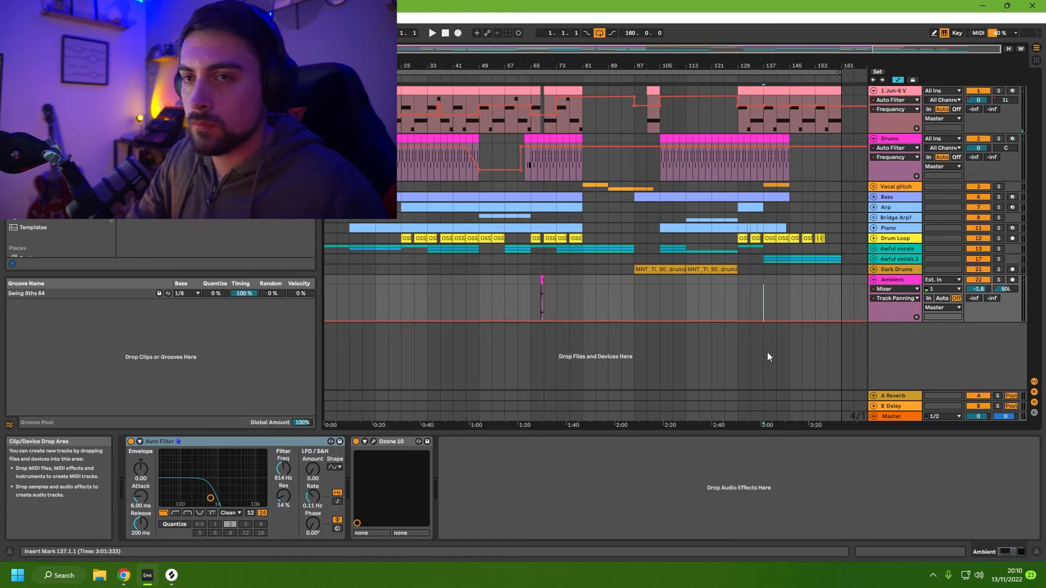
{"action": "key", "text": "ctrl+t"}
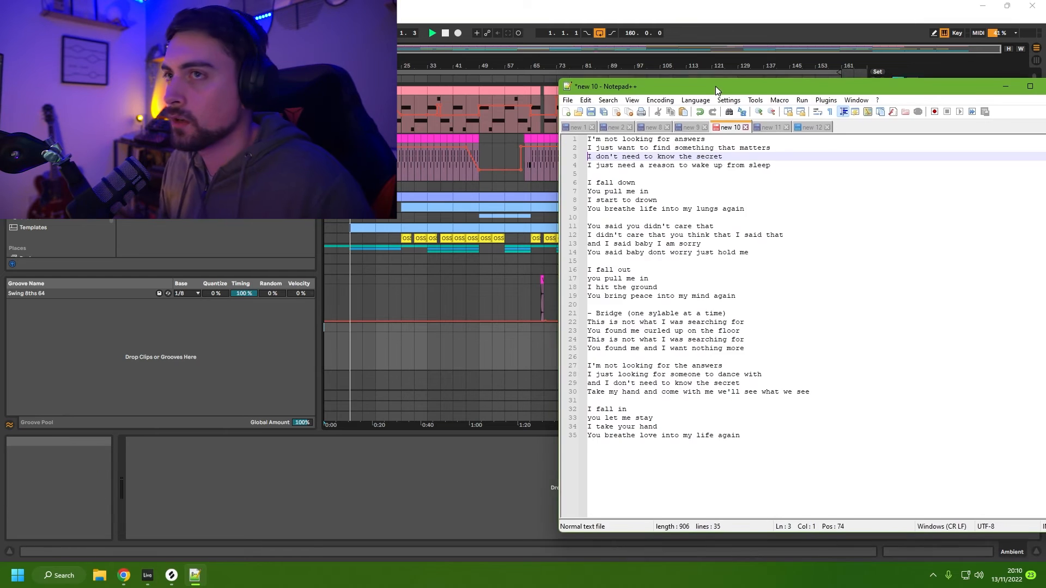
{"action": "left_click_drag", "start_coordinate": [715, 87], "coordinate": [710, 81]}
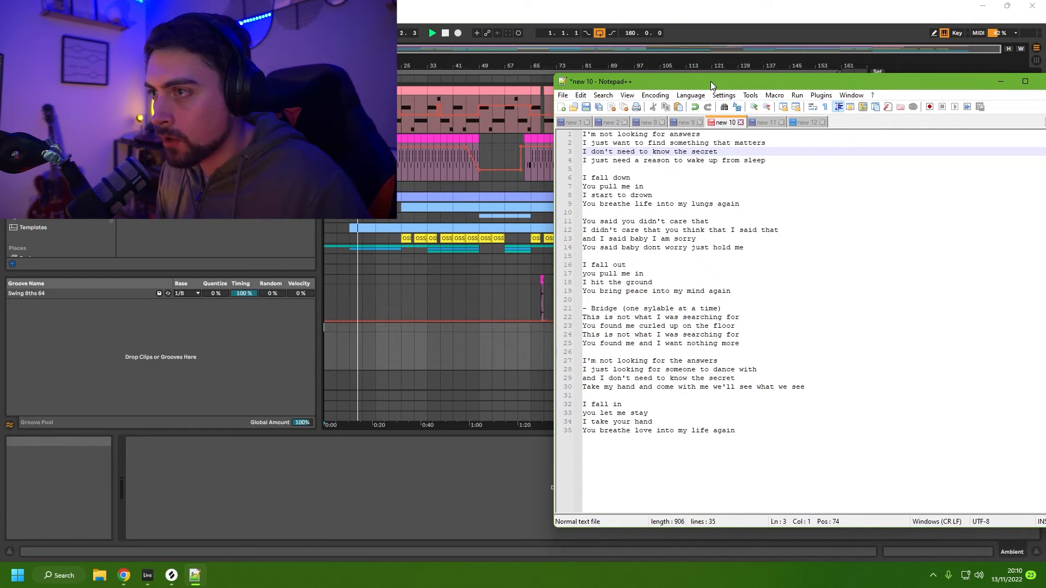
{"action": "key", "text": "alt+F4"}
{"action": "left_click_drag", "start_coordinate": [1041, 46], "coordinate": [1045, 54]}
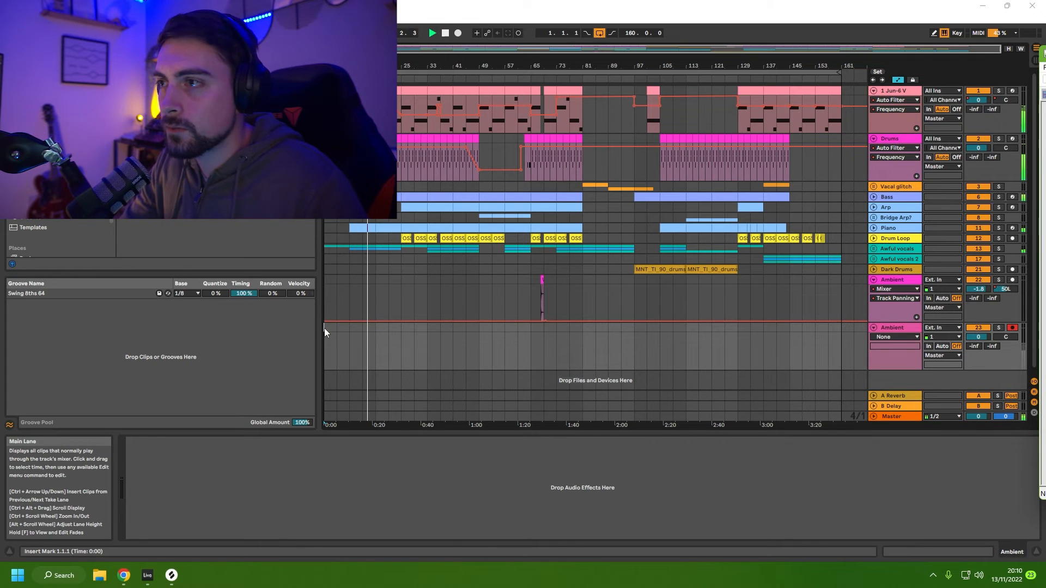
{"action": "key", "text": "F9"}
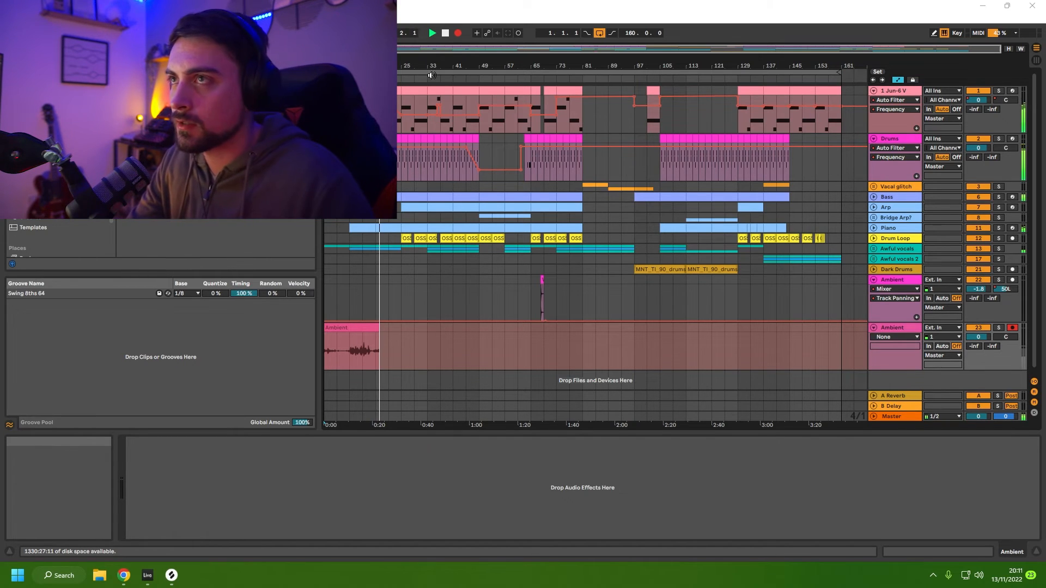
{"action": "left_click", "coordinate": [446, 33]}
Rewrite the fourth line of the lyrics in Notepad++ as "I just need find a reason to wake up" and move the window out of the way.
{"action": "left_click_drag", "start_coordinate": [1, 61], "coordinate": [234, 105]}
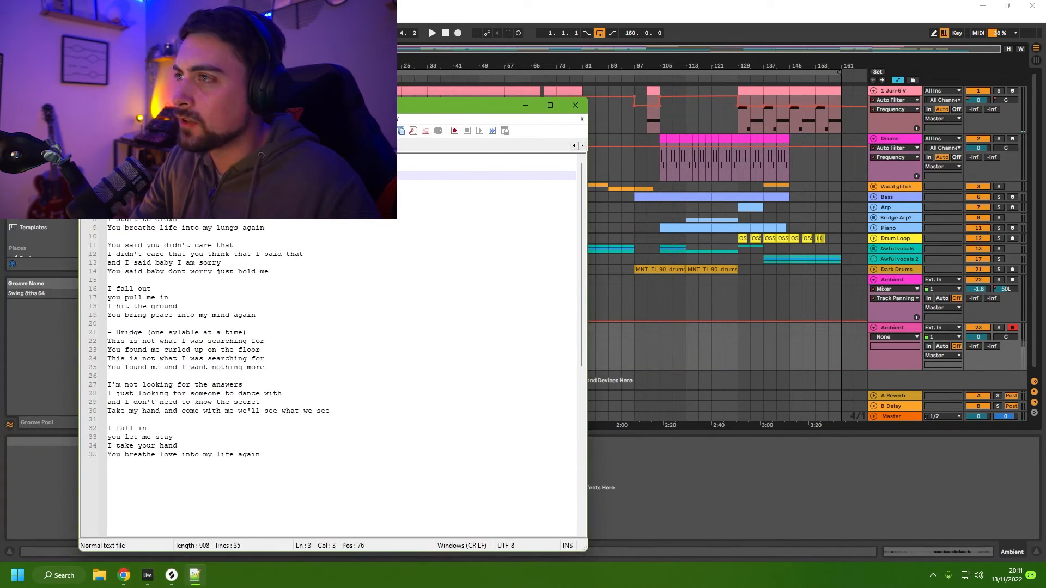
{"action": "left_click_drag", "start_coordinate": [108, 184], "coordinate": [198, 185]}
{"action": "left_click_drag", "start_coordinate": [234, 105], "coordinate": [0, 59]}
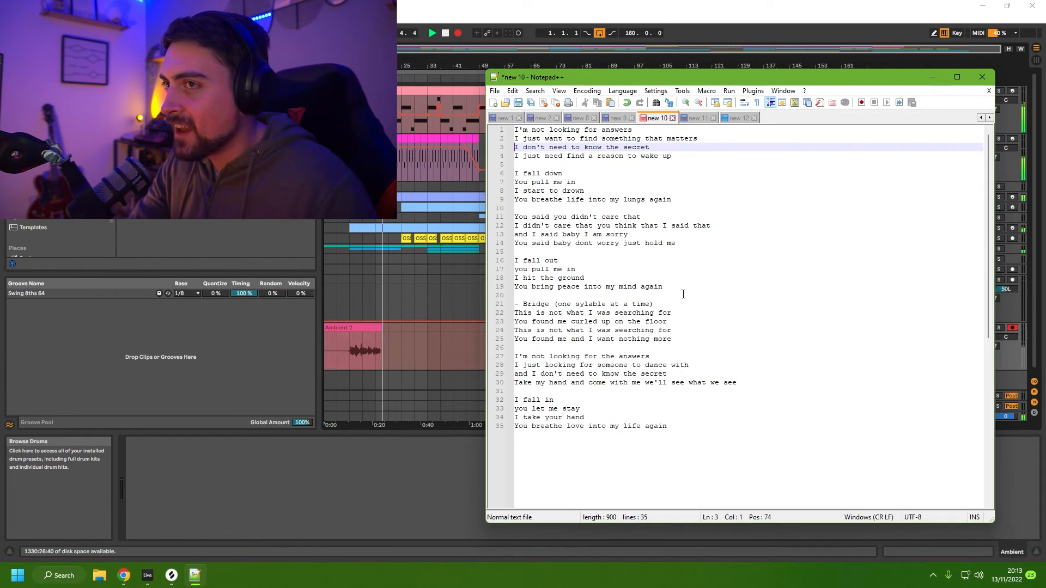
Record another vocal take on the new Ambient track and trim the clip to run from bar 9 to bar 17.2.
{"action": "left_click_drag", "start_coordinate": [604, 78], "coordinate": [0, 78]}
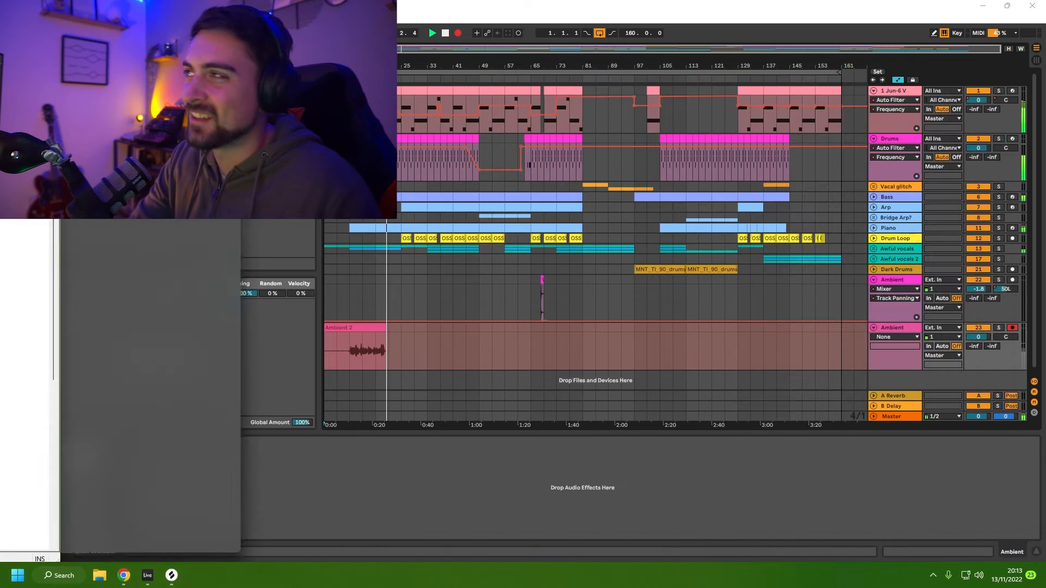
{"action": "left_click", "coordinate": [446, 34]}
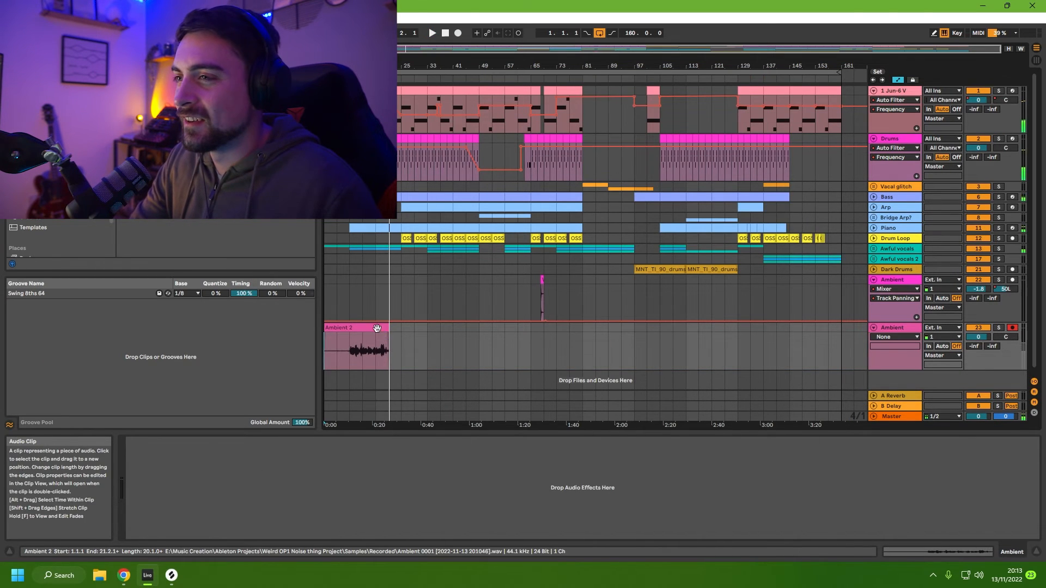
{"action": "left_click", "coordinate": [382, 355]}
{"action": "key", "text": "z"}
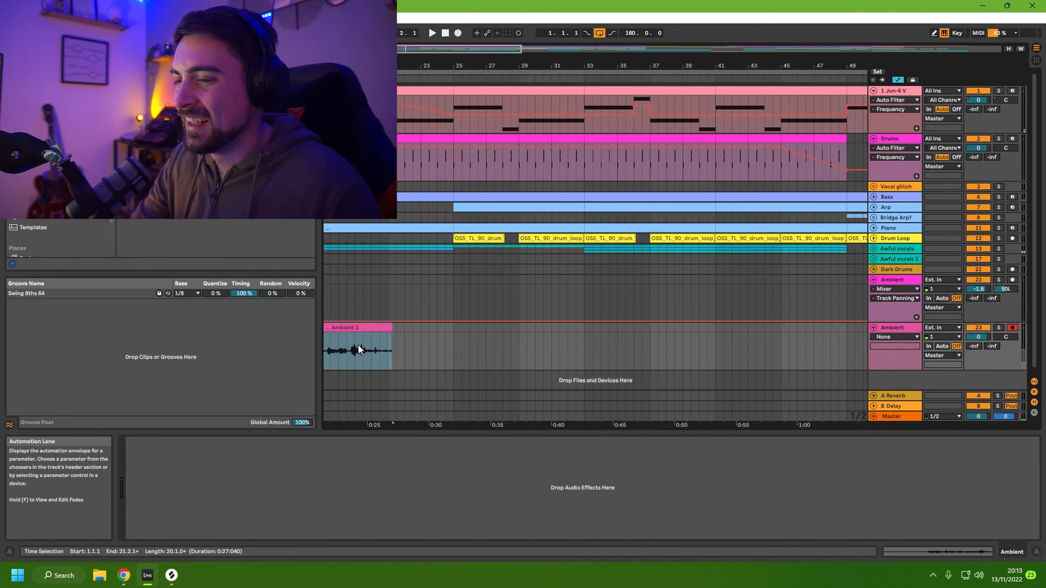
{"action": "left_click_drag", "start_coordinate": [440, 49], "coordinate": [406, 64]}
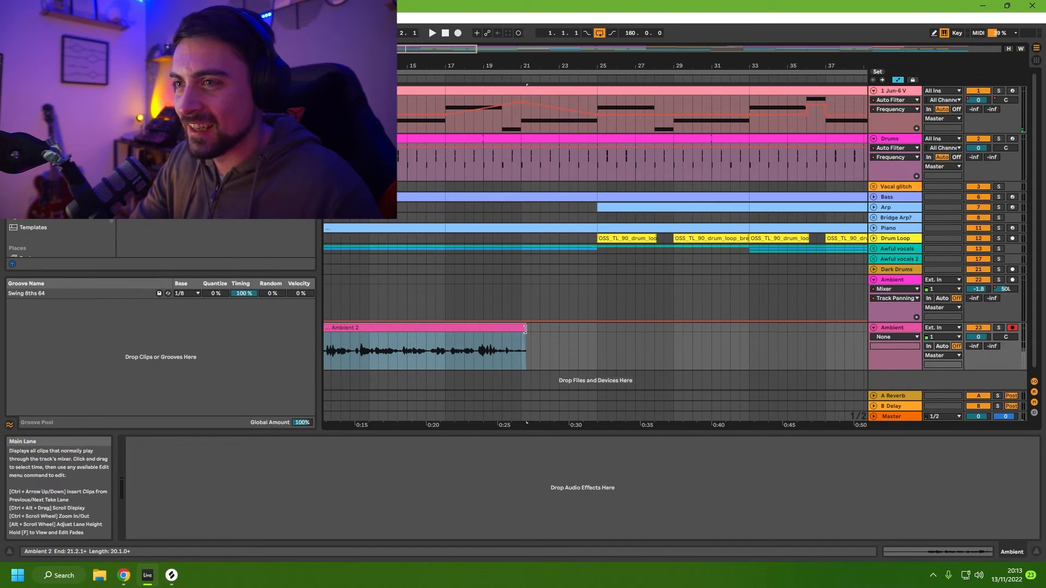
{"action": "left_click_drag", "start_coordinate": [525, 336], "coordinate": [454, 338]}
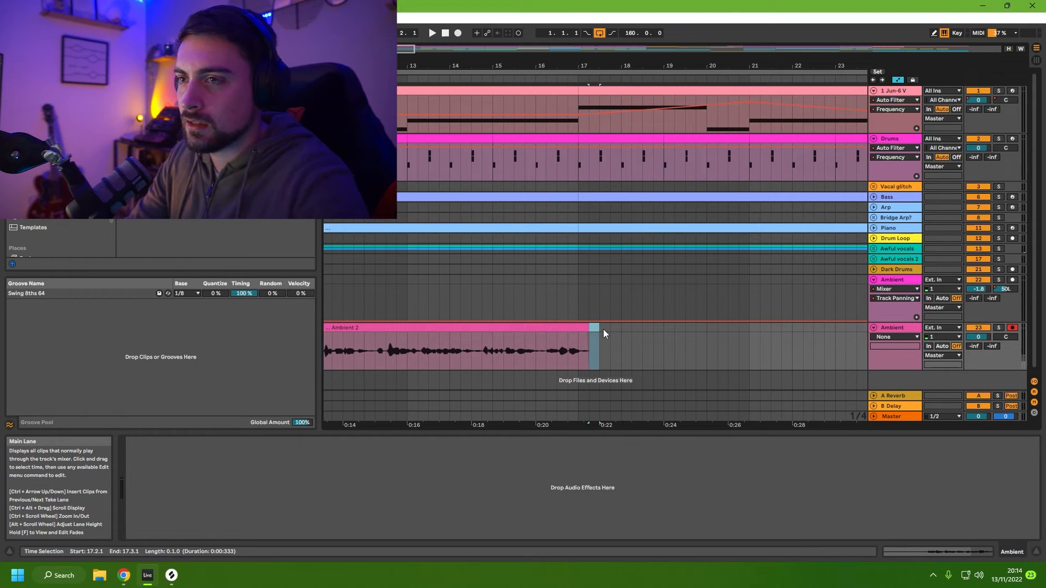
{"action": "key", "text": "x"}
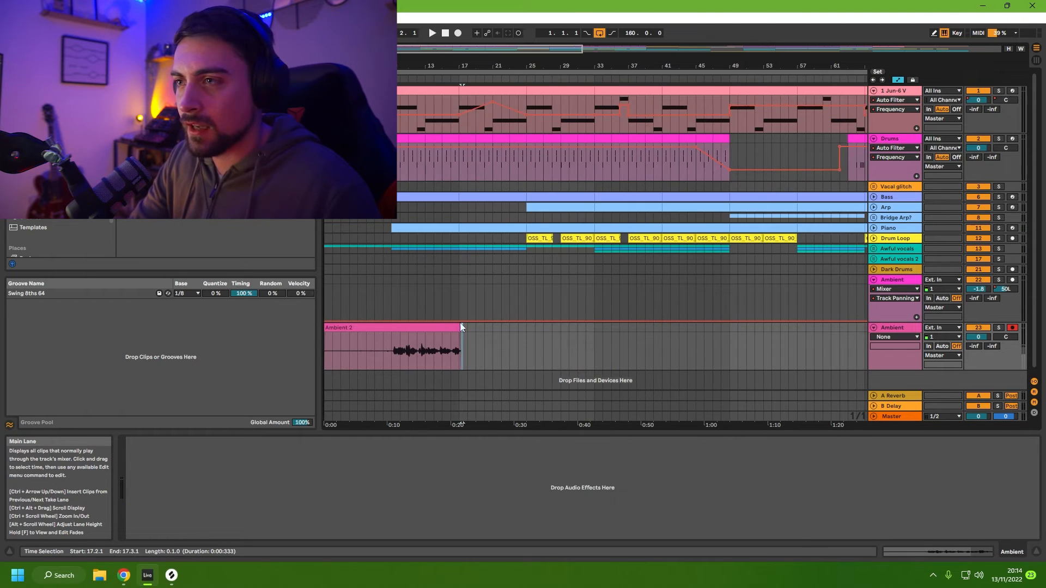
{"action": "left_click_drag", "start_coordinate": [331, 329], "coordinate": [391, 329]}
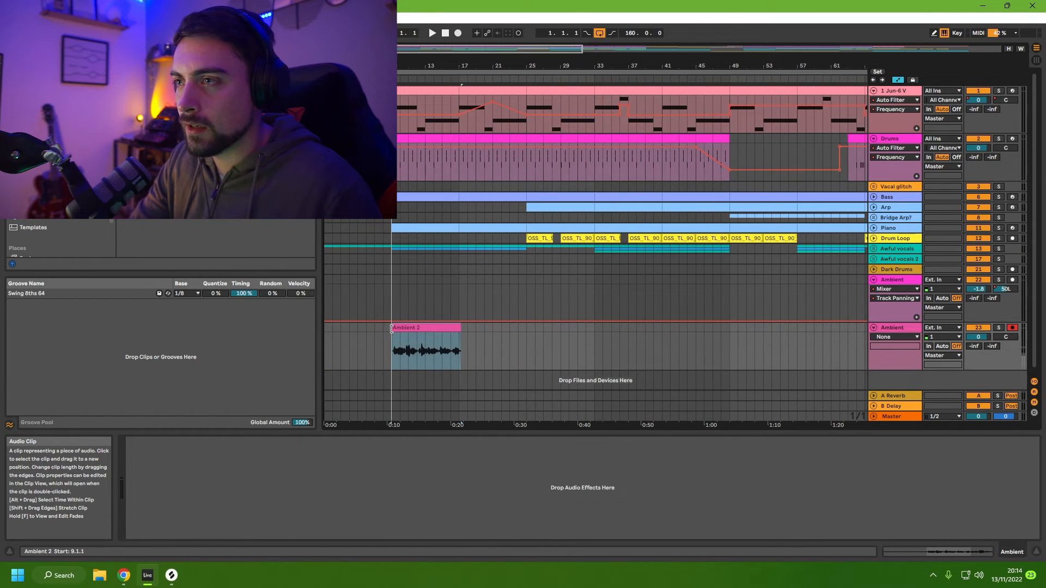
{"action": "scroll", "coordinate": [405, 349], "scroll_direction": "up", "scroll_amount": 3}
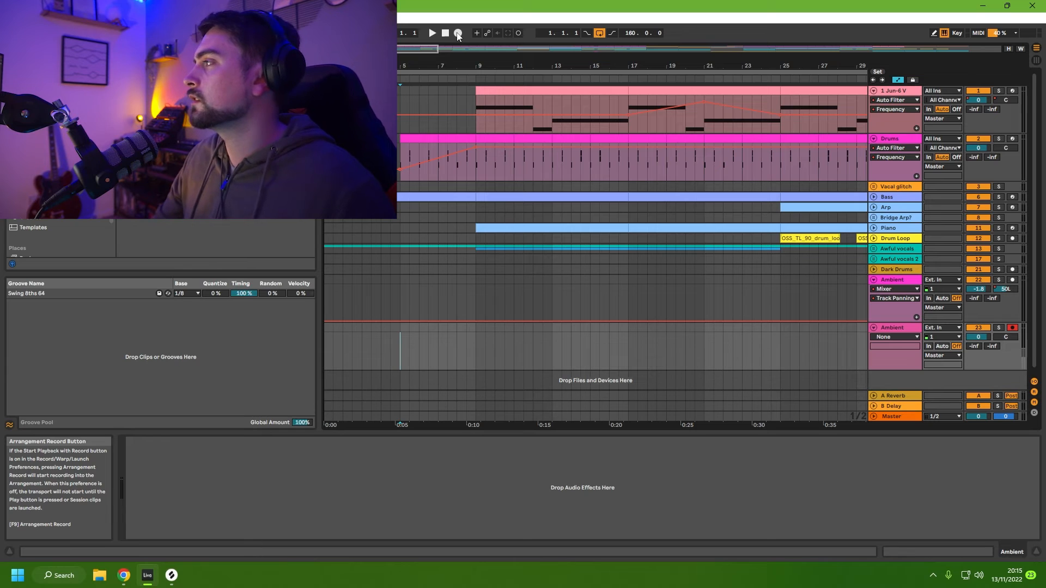
Rewrite the lyric line after "You said you didn't care that" in Notepad++ as "I said you wouldn't dare care about me".
{"action": "left_click_drag", "start_coordinate": [0, 58], "coordinate": [582, 49]}
{"action": "left_click_drag", "start_coordinate": [601, 193], "coordinate": [409, 199]}
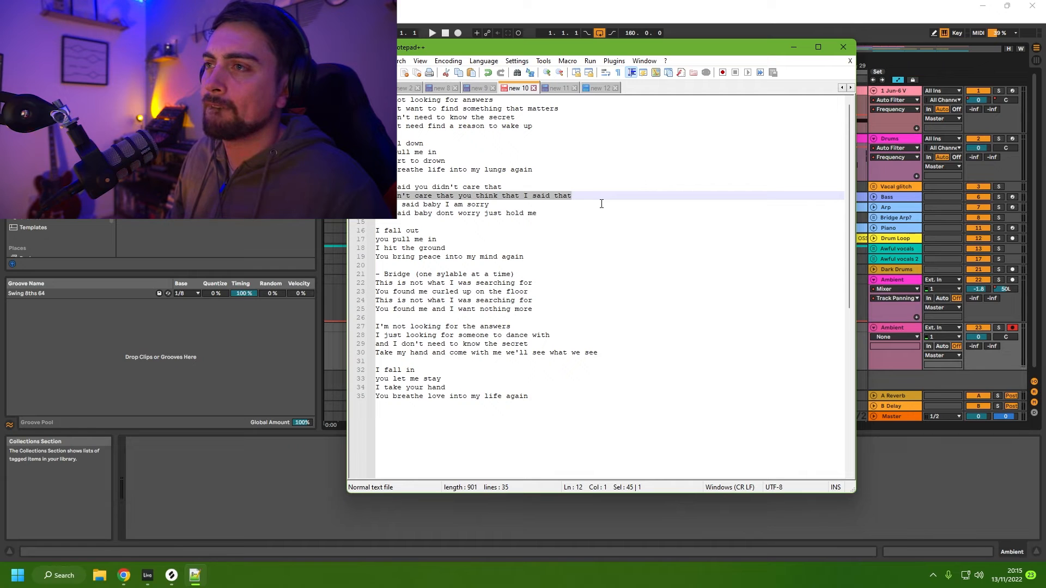
{"action": "left_click", "coordinate": [481, 212]}
{"action": "left_click_drag", "start_coordinate": [575, 197], "coordinate": [470, 197]}
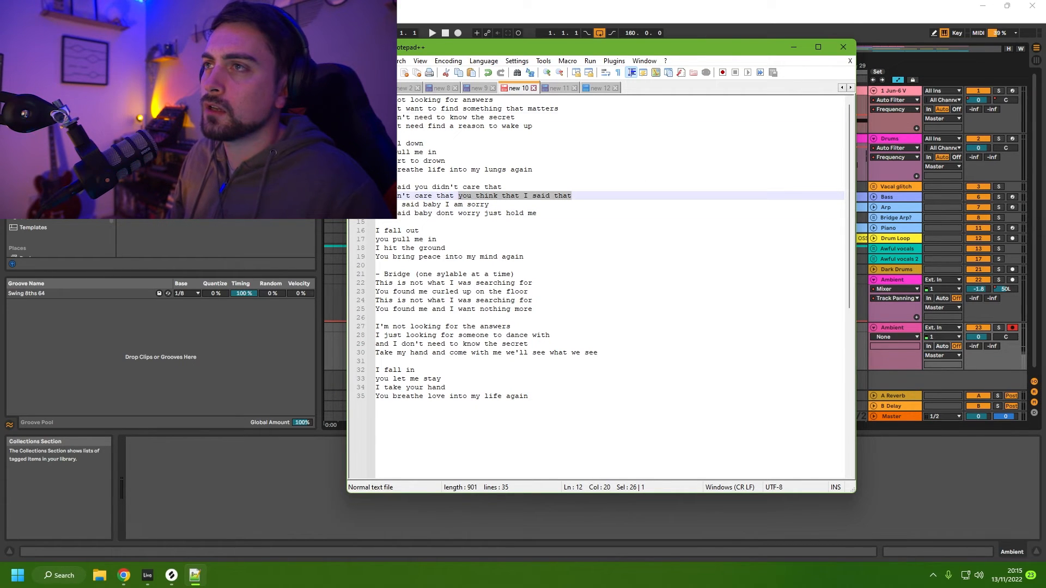
{"action": "left_click", "coordinate": [384, 196]}
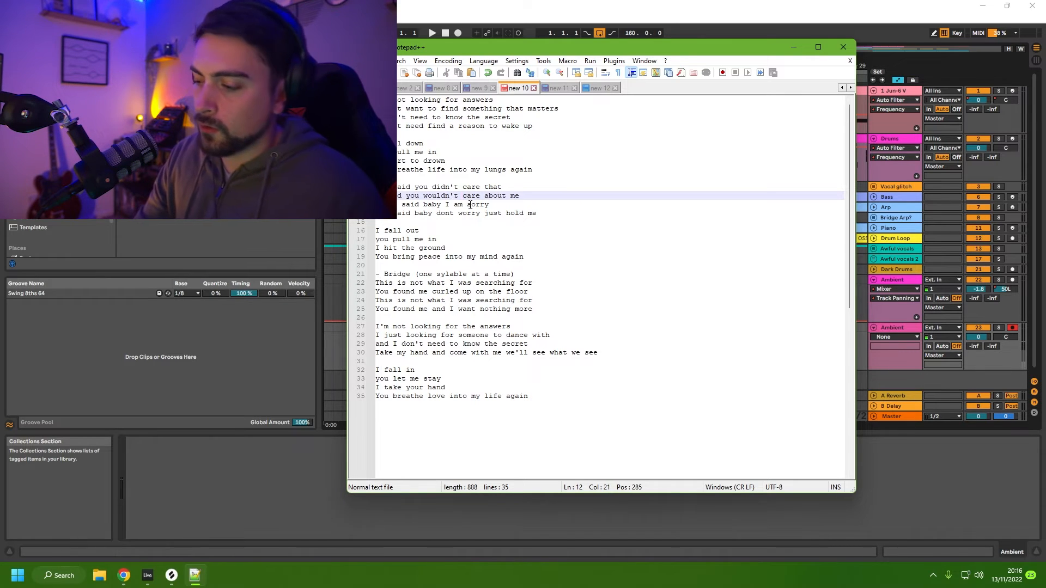
{"action": "left_click", "coordinate": [416, 213]}
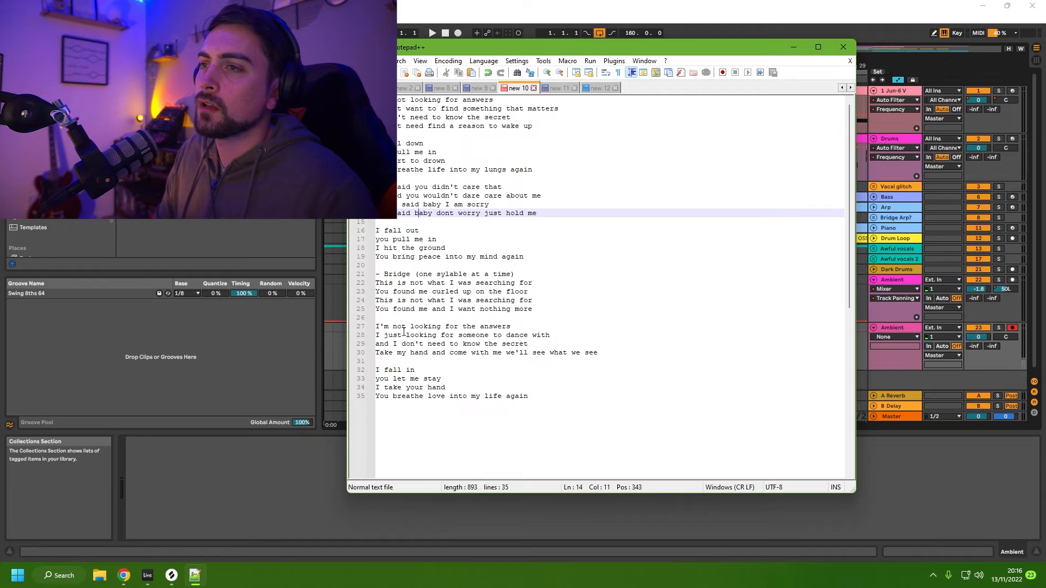
{"action": "left_click", "coordinate": [526, 330]}
{"action": "left_click", "coordinate": [481, 344]}
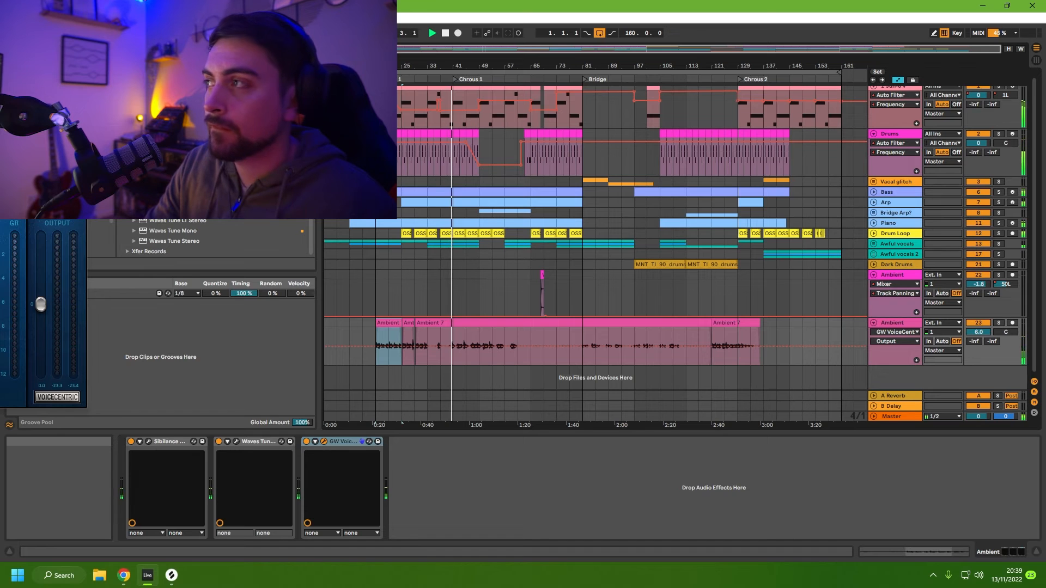
Close the GW VoiceCentric plug-in window and play the vocal passage leading into Chrous 1.
{"action": "left_click_drag", "start_coordinate": [44, 196], "coordinate": [376, 187]}
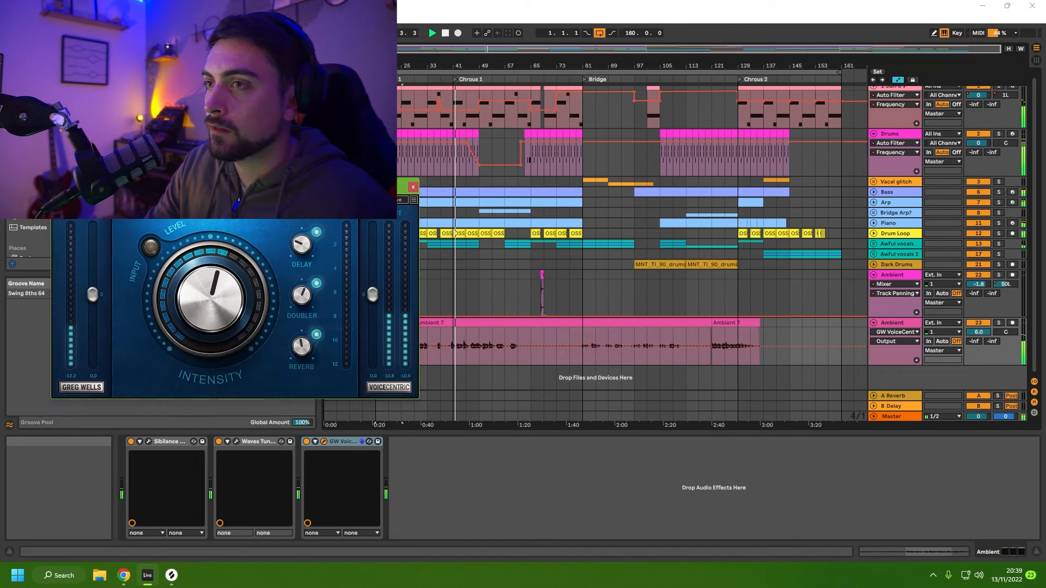
{"action": "left_click", "coordinate": [412, 188]}
{"action": "scroll", "coordinate": [456, 358], "scroll_direction": "up", "scroll_amount": 10}
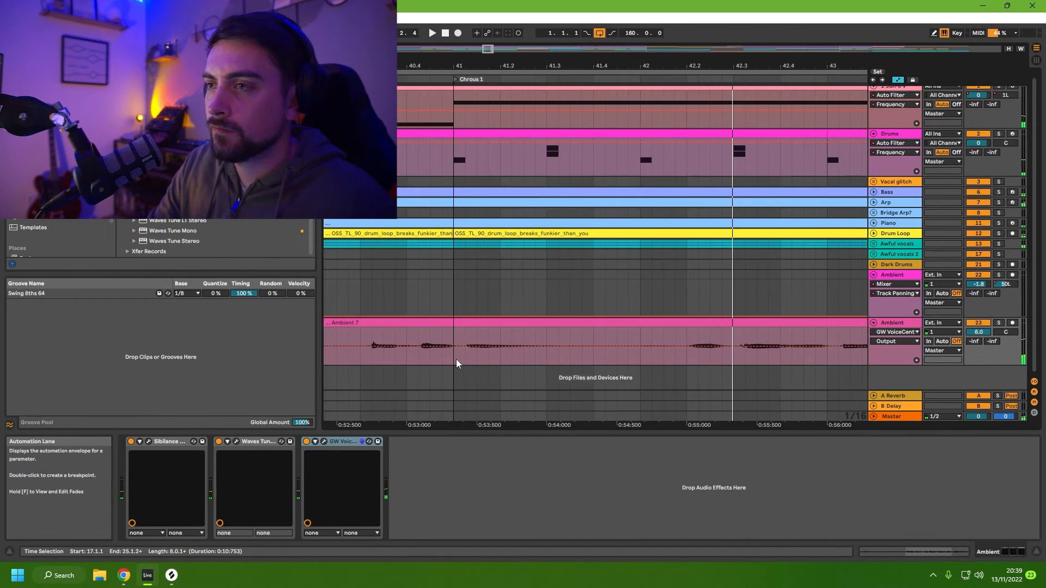
{"action": "left_click", "coordinate": [348, 80]}
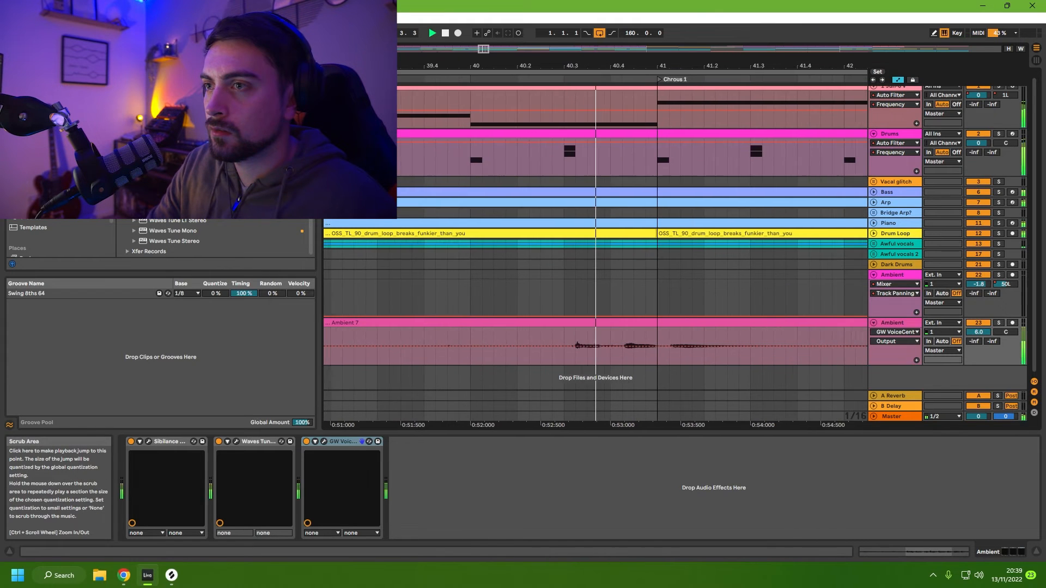
{"action": "scroll", "coordinate": [476, 279], "scroll_direction": "down", "scroll_amount": 10}
{"action": "key", "text": "space"}
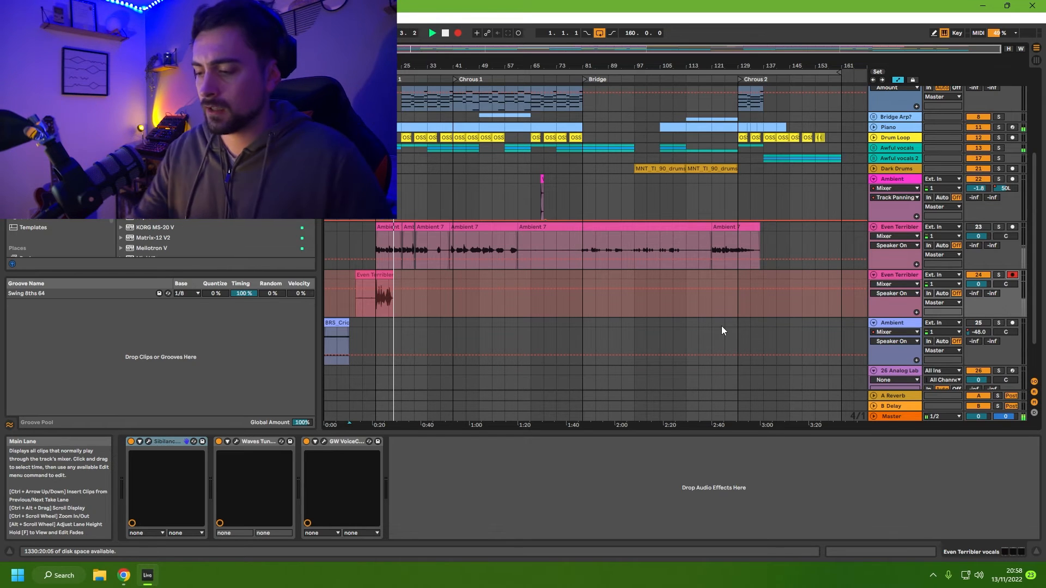
Delete the existing take on the second Even Terribler vocals track and record a new one from bar 13 through Verse 1.
{"action": "key", "text": "space"}
{"action": "left_click", "coordinate": [384, 272]}
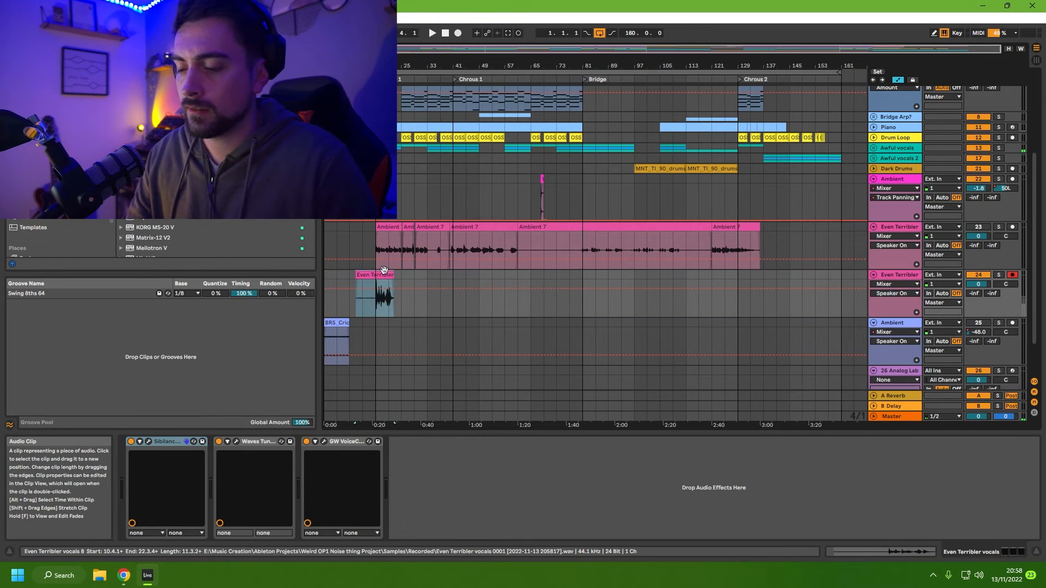
{"action": "key", "text": "Delete"}
{"action": "left_click", "coordinate": [363, 275]}
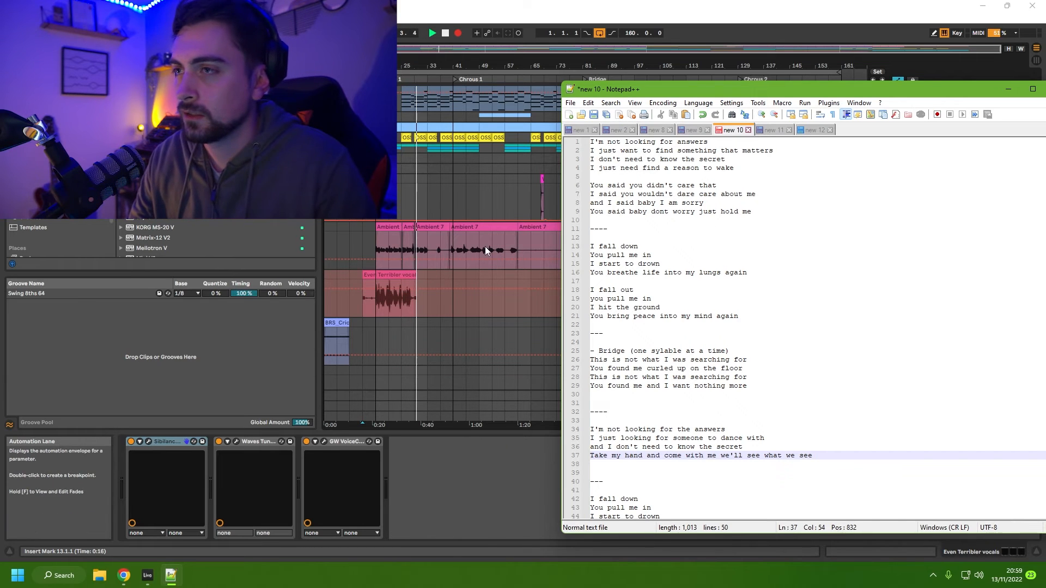
{"action": "left_click", "coordinate": [459, 35]}
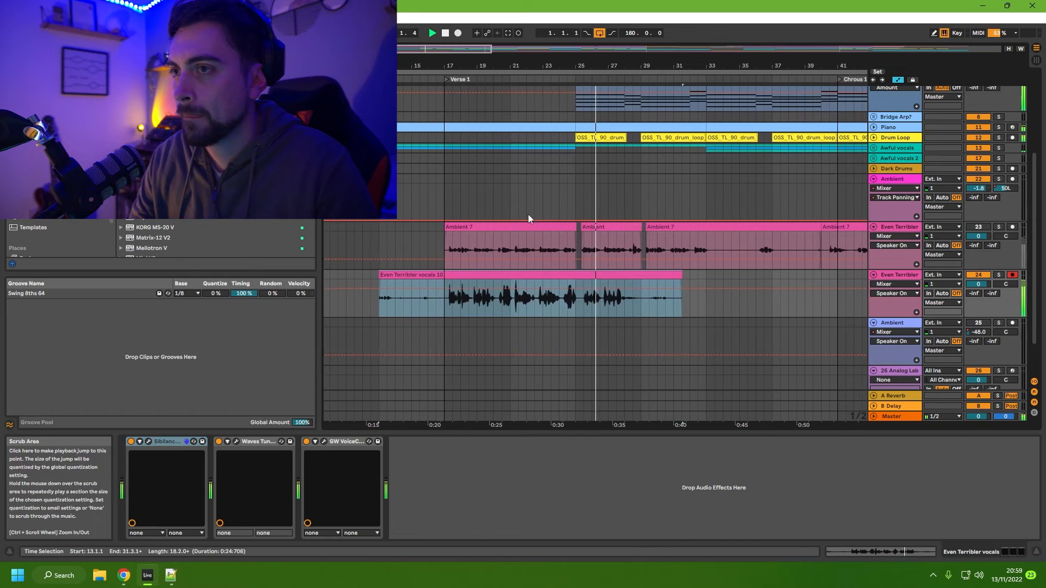
{"action": "key", "text": "space"}
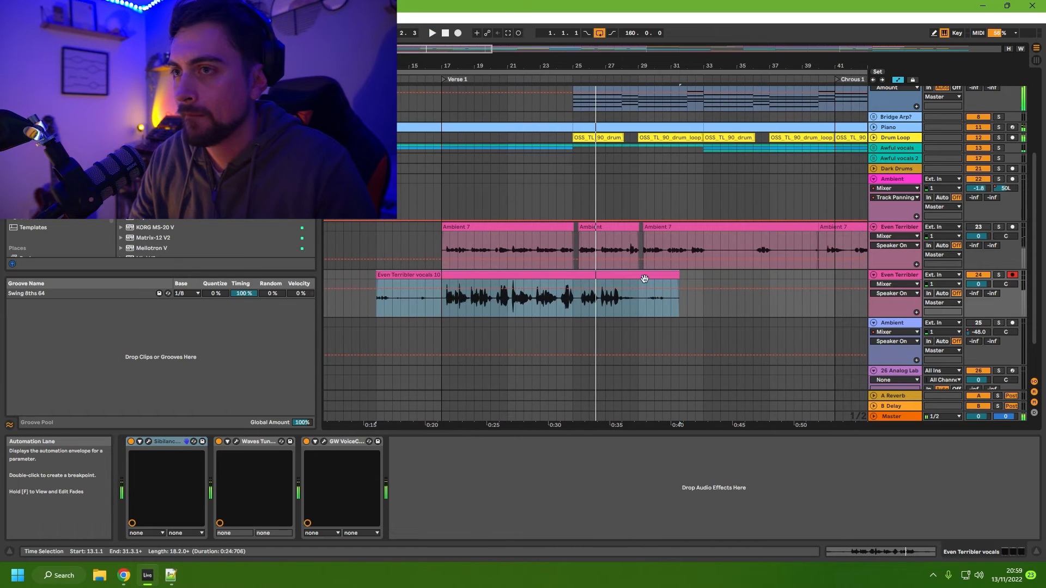
Trim the new verse vocal clip to run from bar 16.3 to bar 25.3 and play it back.
{"action": "left_click_drag", "start_coordinate": [679, 274], "coordinate": [572, 274]}
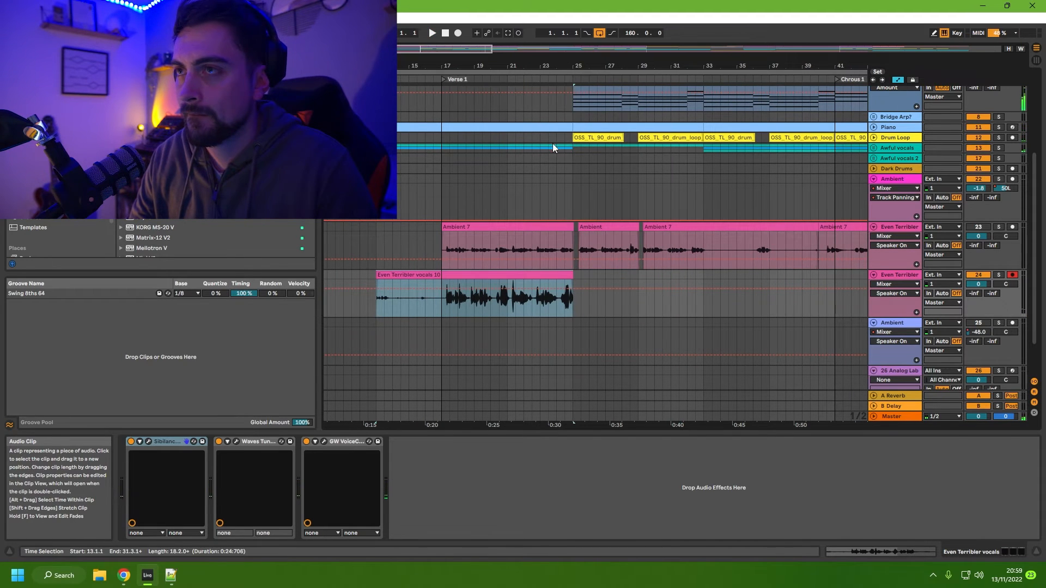
{"action": "left_click", "coordinate": [551, 80]}
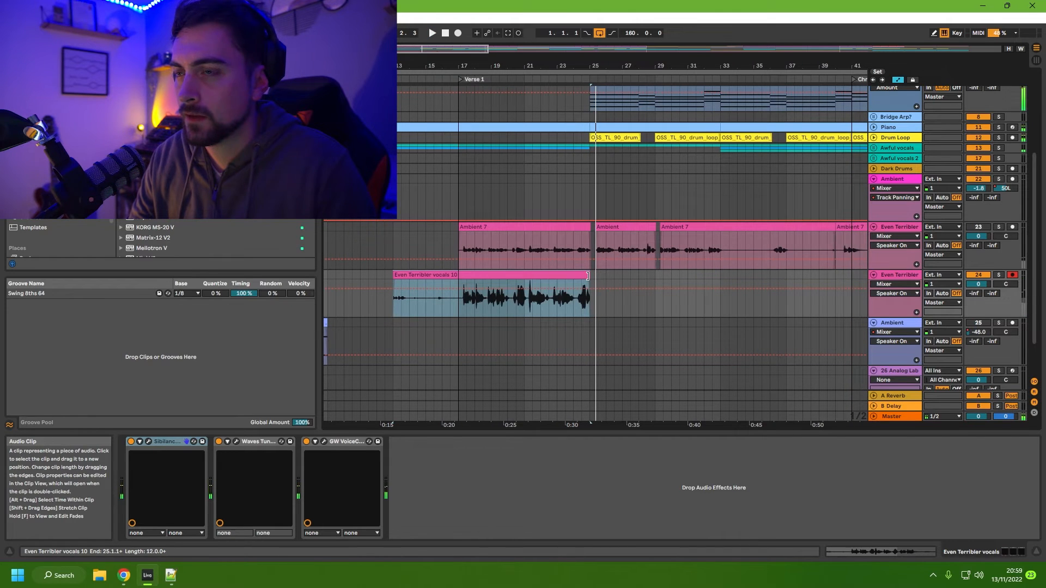
{"action": "left_click_drag", "start_coordinate": [588, 275], "coordinate": [594, 275]}
{"action": "key", "text": "space"}
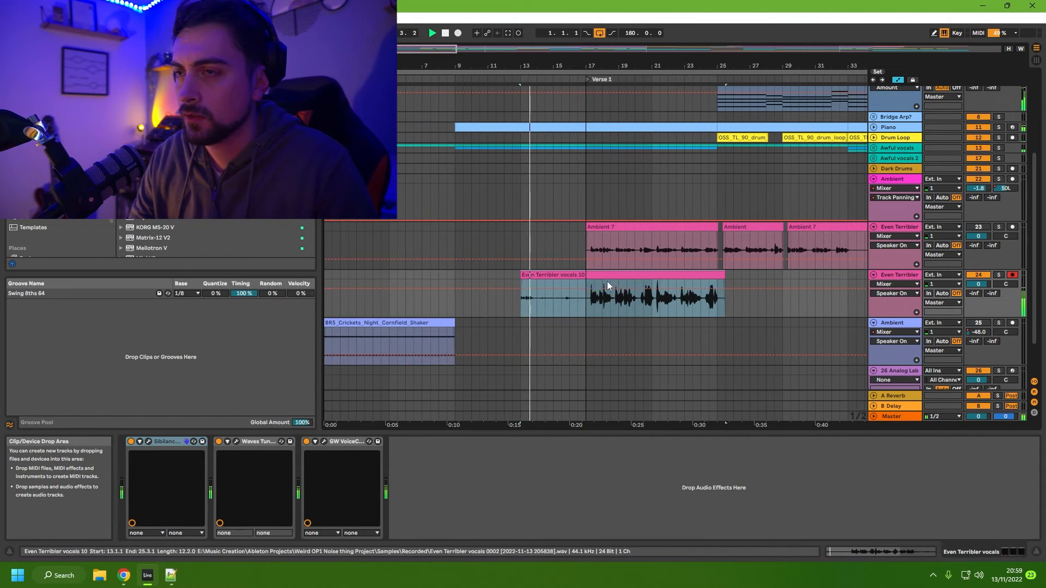
{"action": "left_click_drag", "start_coordinate": [522, 275], "coordinate": [597, 274]}
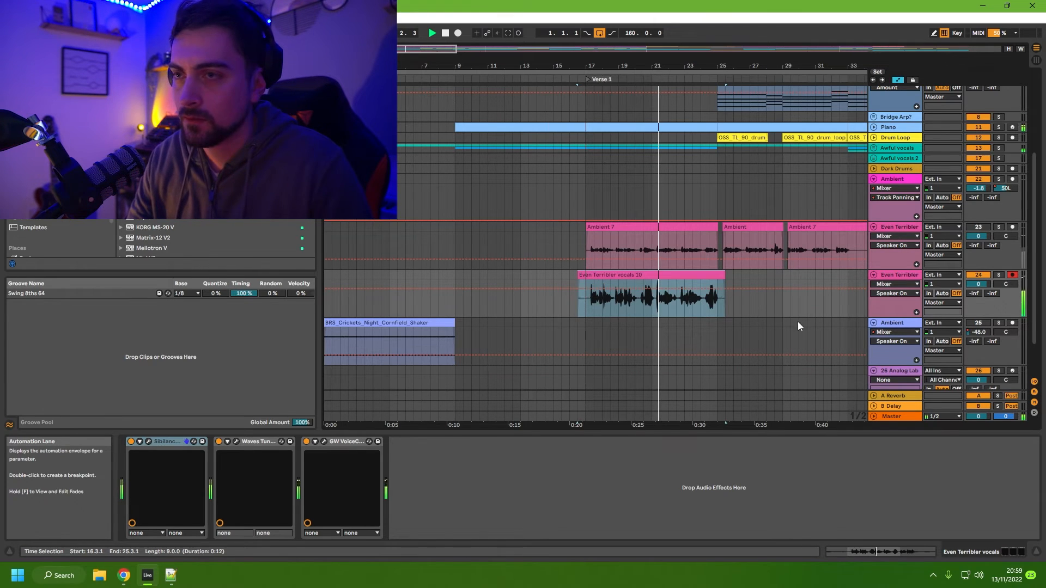
{"action": "key", "text": "space"}
{"action": "scroll", "coordinate": [655, 299], "scroll_direction": "up", "scroll_amount": 2}
{"action": "scroll", "coordinate": [655, 300], "scroll_direction": "down", "scroll_amount": 2}
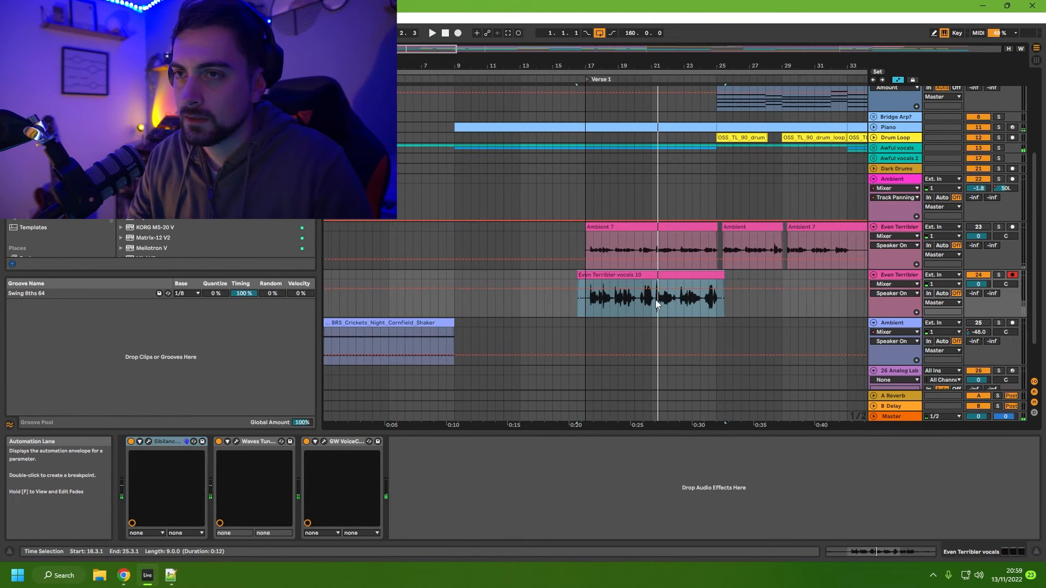
Record a replacement verse take from bar 15 on the second Even Terribler vocals track, moving the Notepad++ lyrics out of the way.
{"action": "left_click_drag", "start_coordinate": [722, 276], "coordinate": [582, 276]}
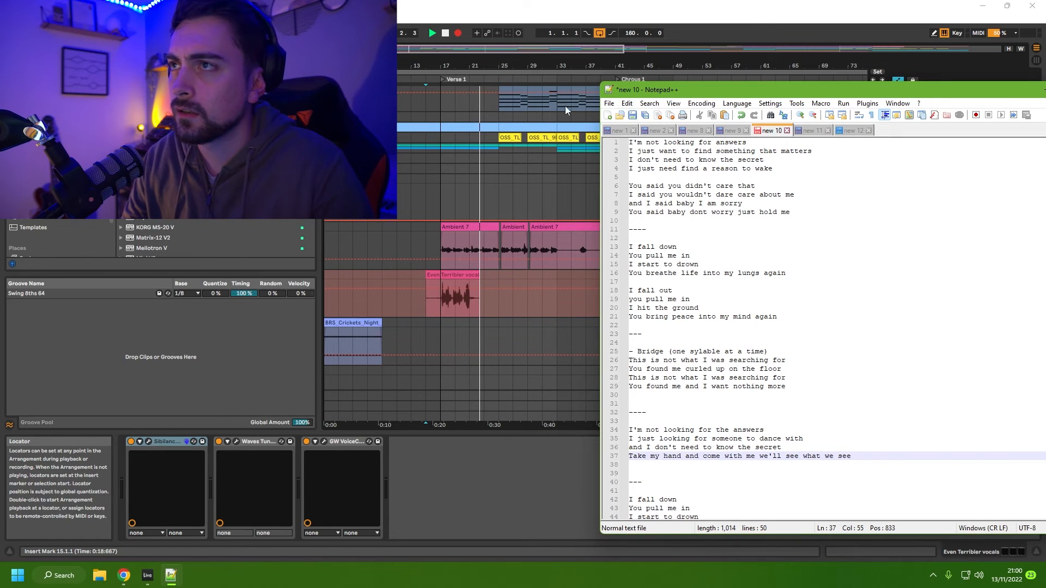
{"action": "left_click_drag", "start_coordinate": [647, 90], "coordinate": [0, 136]}
{"action": "left_click", "coordinate": [445, 6]}
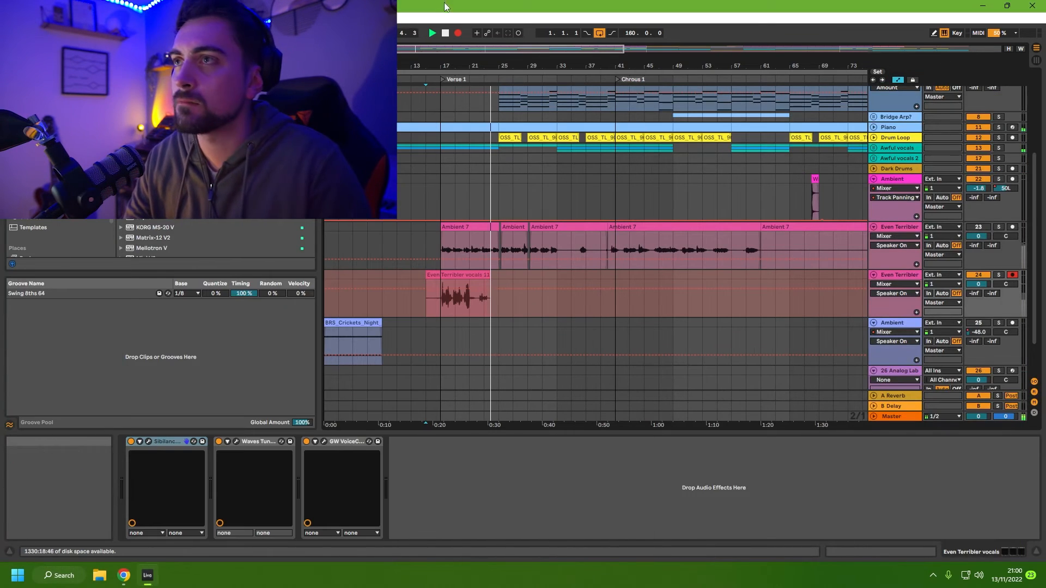
{"action": "key", "text": "space"}
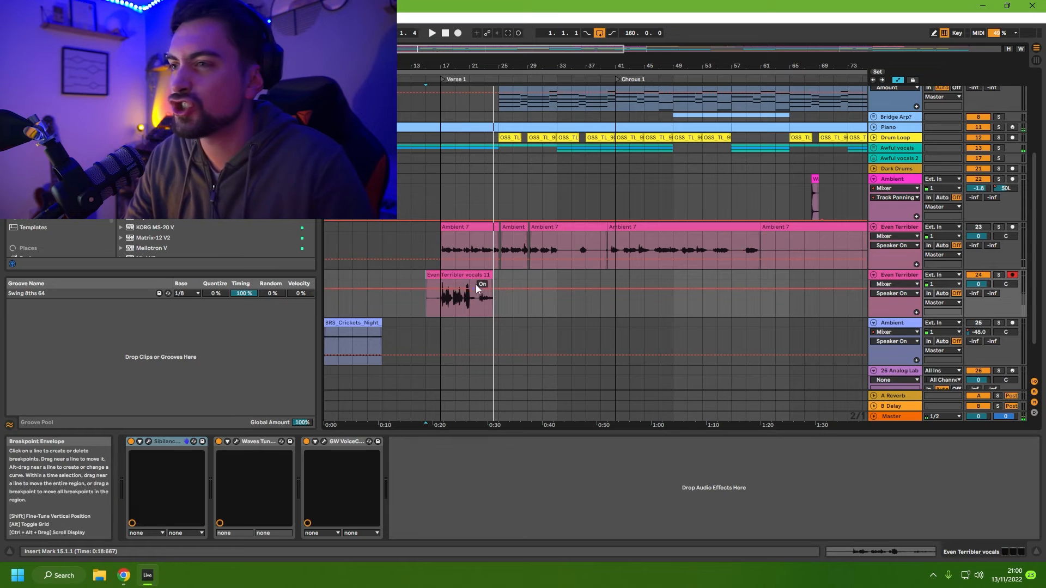
Set the lyrics beside the arrangement and record fresh takes of Verse 1 from bar 15 up to the start of Chrous 1.
{"action": "left_click_drag", "start_coordinate": [492, 276], "coordinate": [435, 276]}
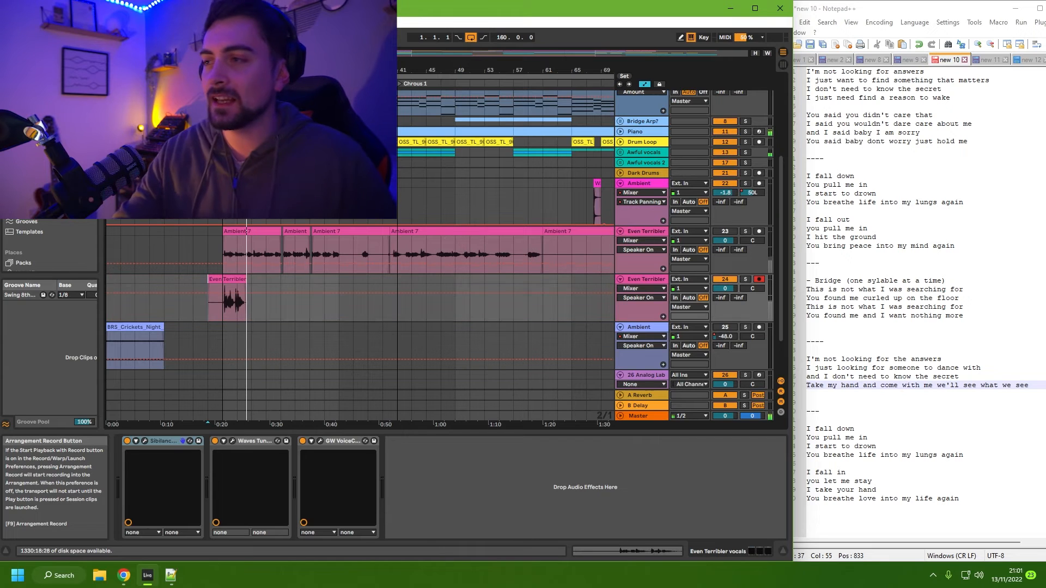
{"action": "left_click", "coordinate": [235, 279]}
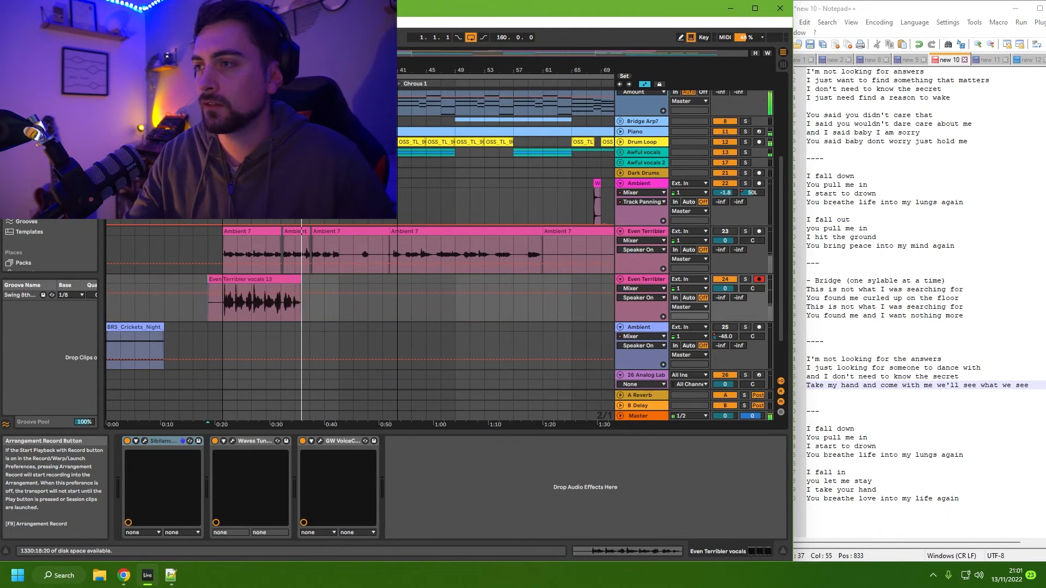
{"action": "scroll", "coordinate": [279, 302], "scroll_direction": "up", "scroll_amount": 3}
{"action": "scroll", "coordinate": [279, 302], "scroll_direction": "up", "scroll_amount": 2}
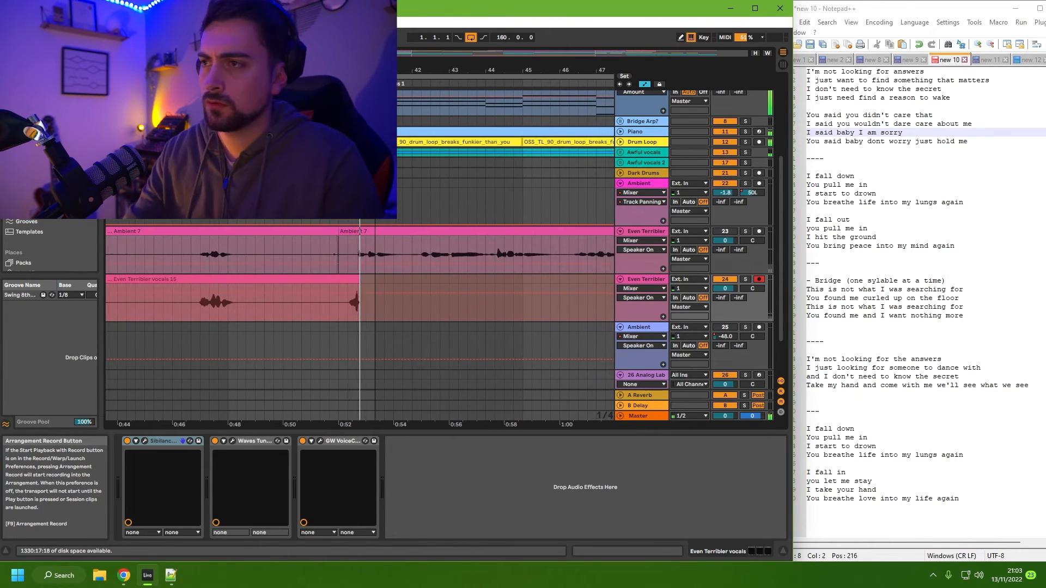
{"action": "key", "text": "space"}
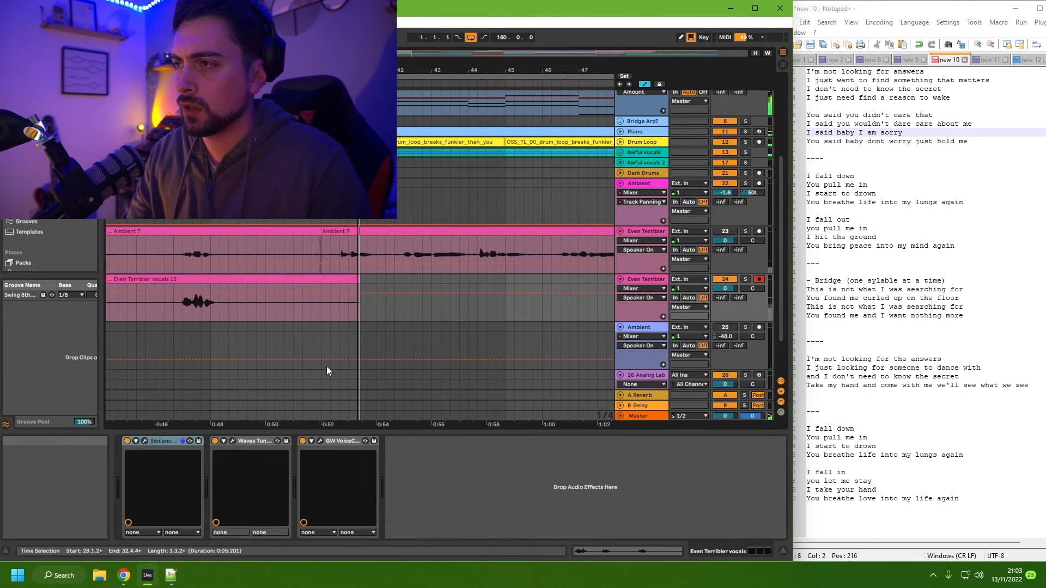
Try to record an extra vocal phrase in the gap after bar 46 in Chrous 1 on the second Even Terribler vocals track.
{"action": "scroll", "coordinate": [306, 346], "scroll_direction": "down", "scroll_amount": 5}
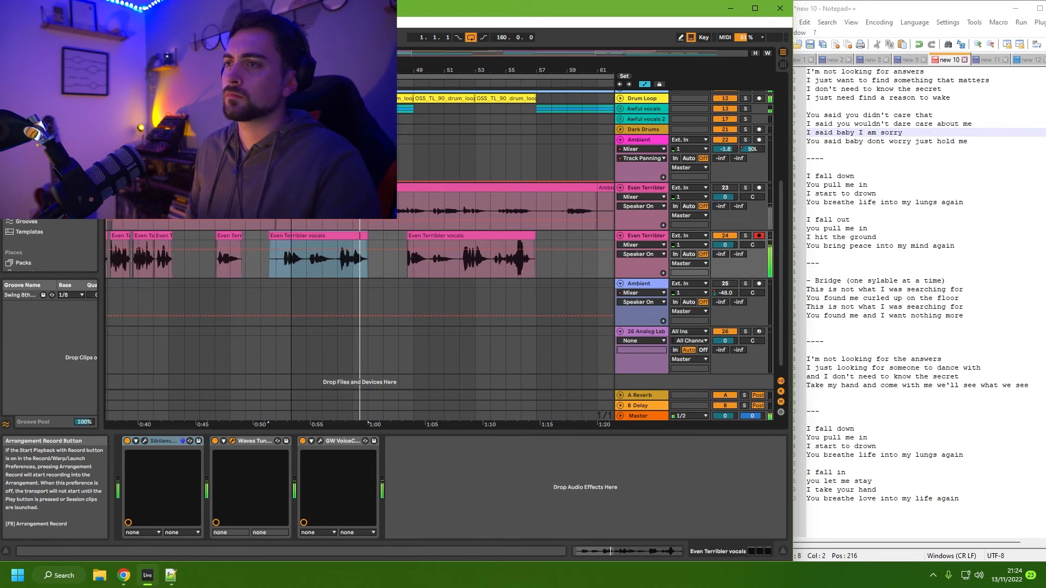
{"action": "key", "text": "F9"}
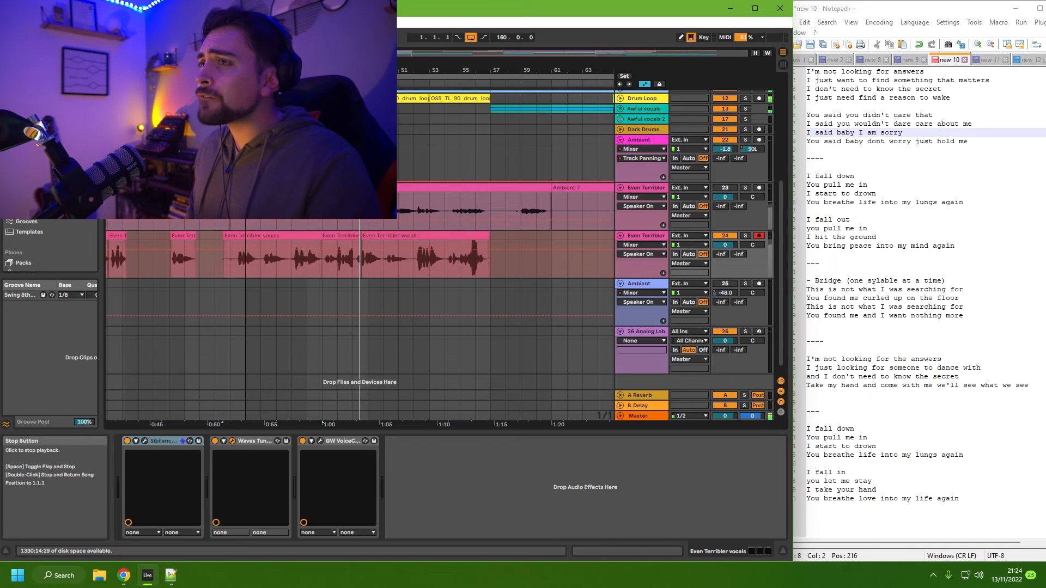
{"action": "key", "text": "space"}
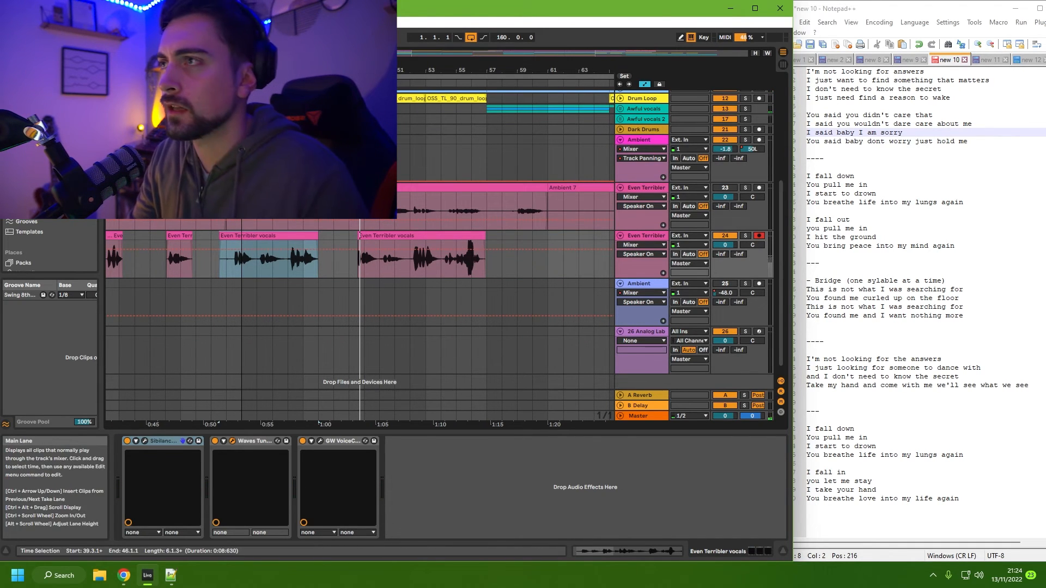
{"action": "left_click", "coordinate": [433, 242]}
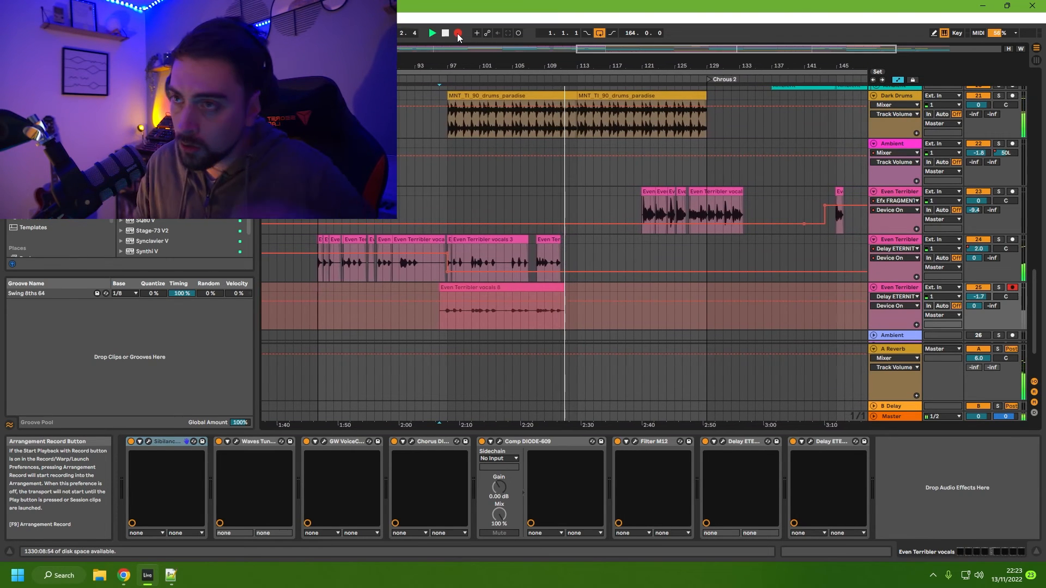
Record a Bridge vocal take on the third Even Terribler vocals track from bar 96 to about bar 112.
{"action": "left_click", "coordinate": [457, 33]}
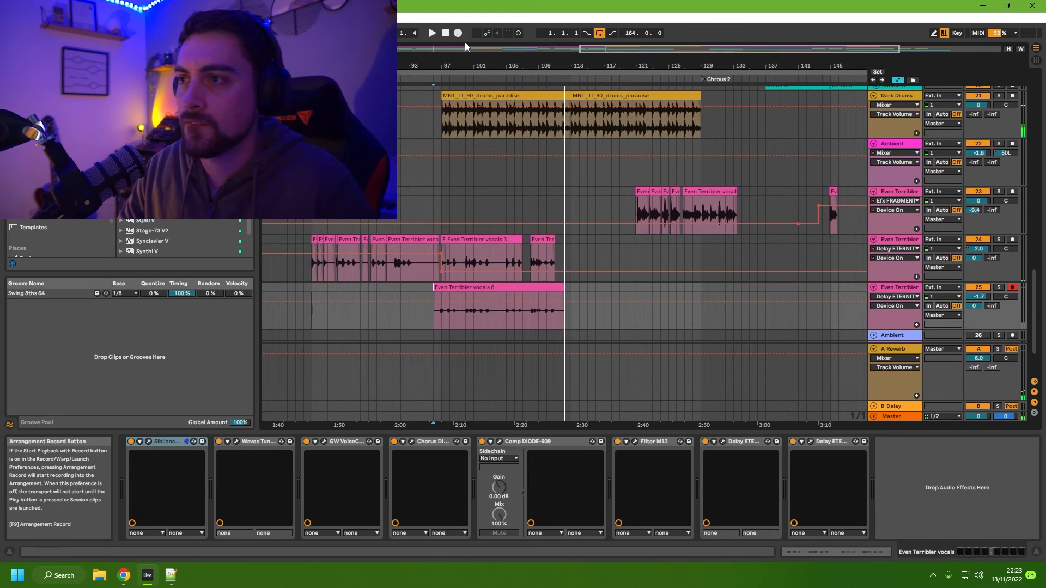
{"action": "scroll", "coordinate": [441, 312], "scroll_direction": "up", "scroll_amount": 3, "text": "ctrl"}
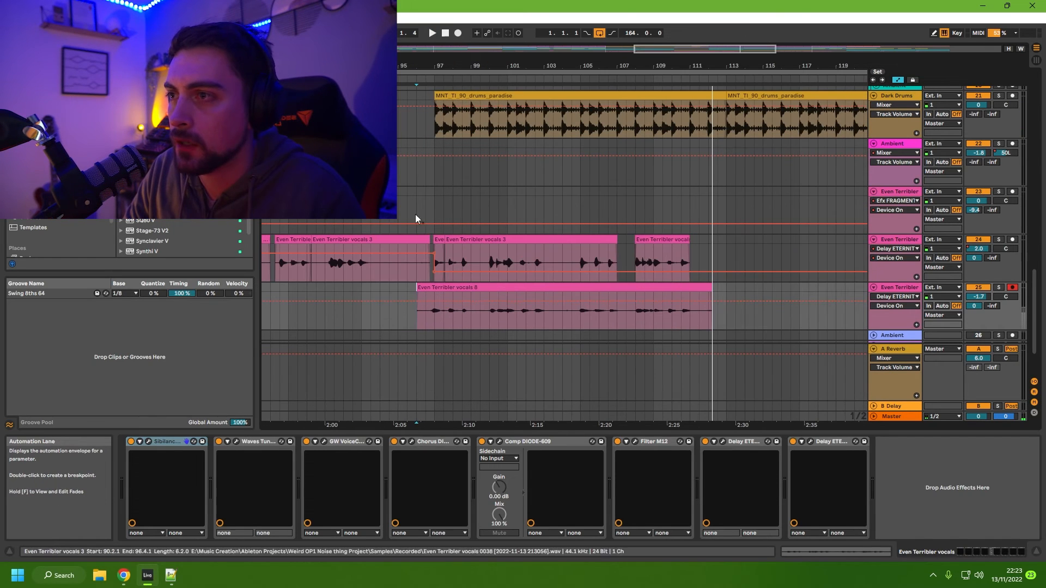